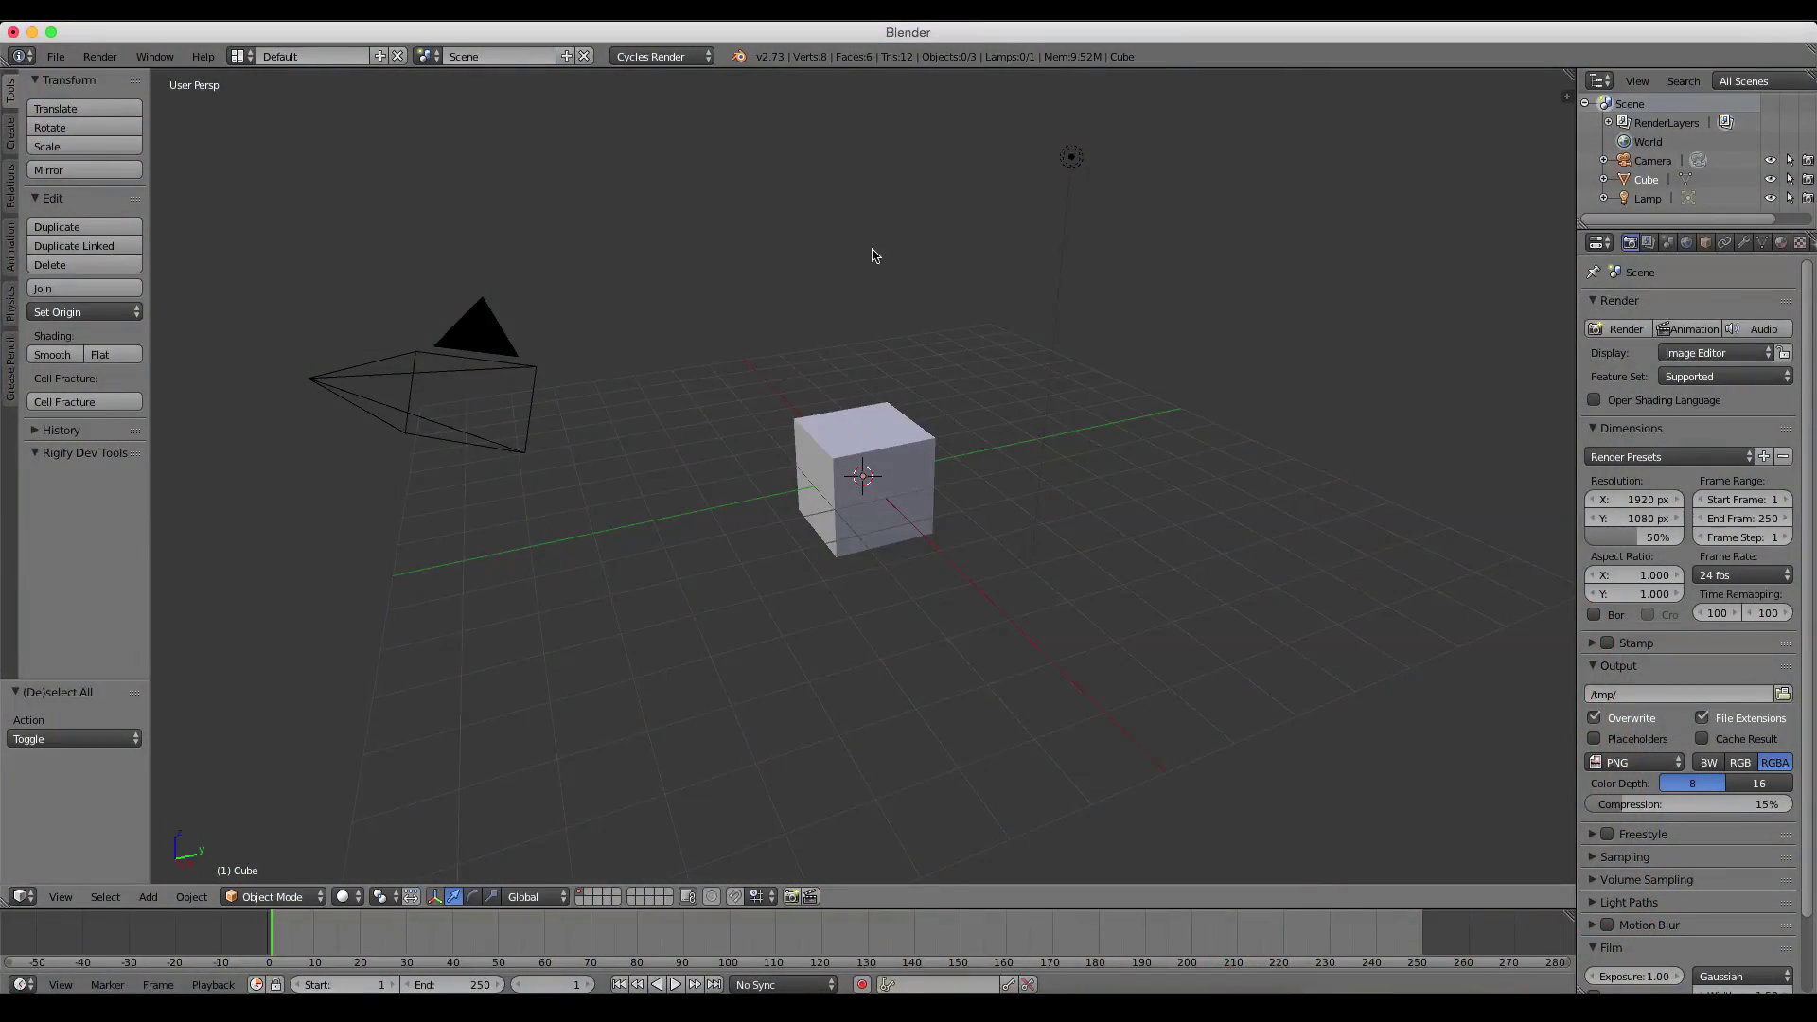
Delete all the default objects in the scene
{"action": "key", "text": "a"}
{"action": "key", "text": "x"}
{"action": "left_click", "coordinate": [816, 341]}
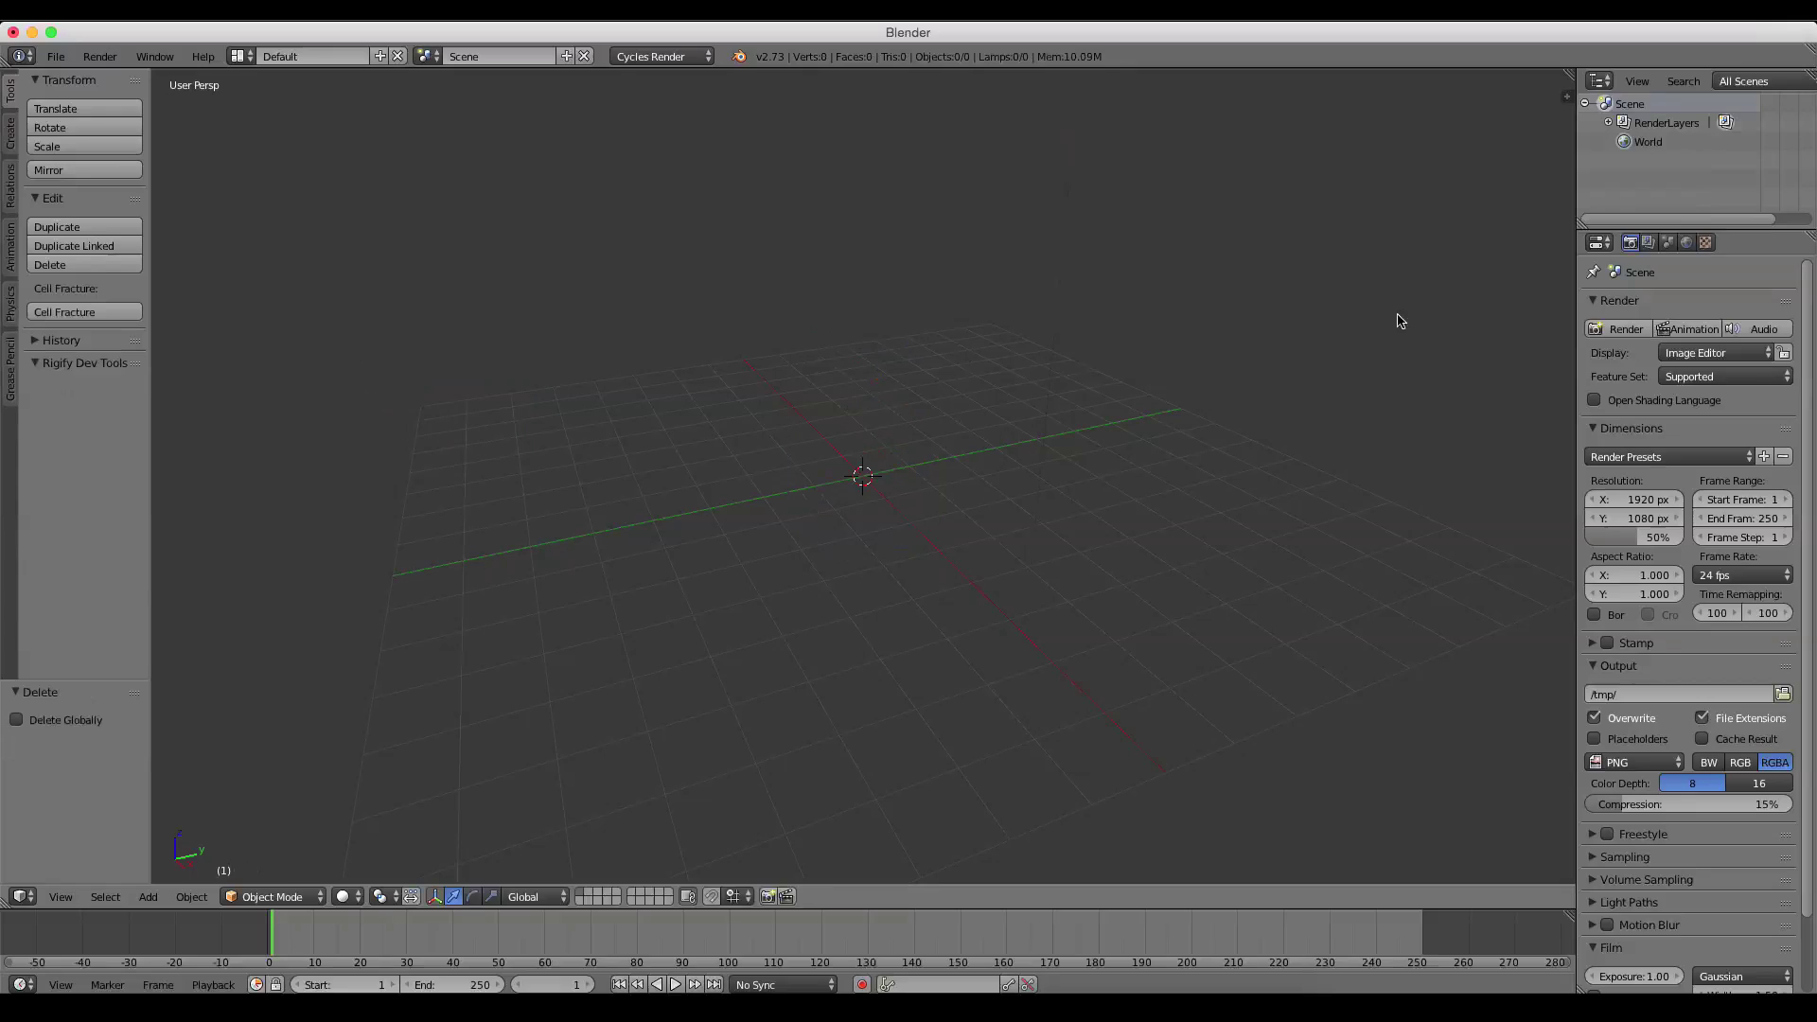
Set the render resolution scale to 100% and switch to the Compositing screen layout
{"action": "left_click_drag", "start_coordinate": [1635, 536], "coordinate": [1658, 537]}
{"action": "left_click", "coordinate": [241, 56]}
{"action": "left_click", "coordinate": [284, 120]}
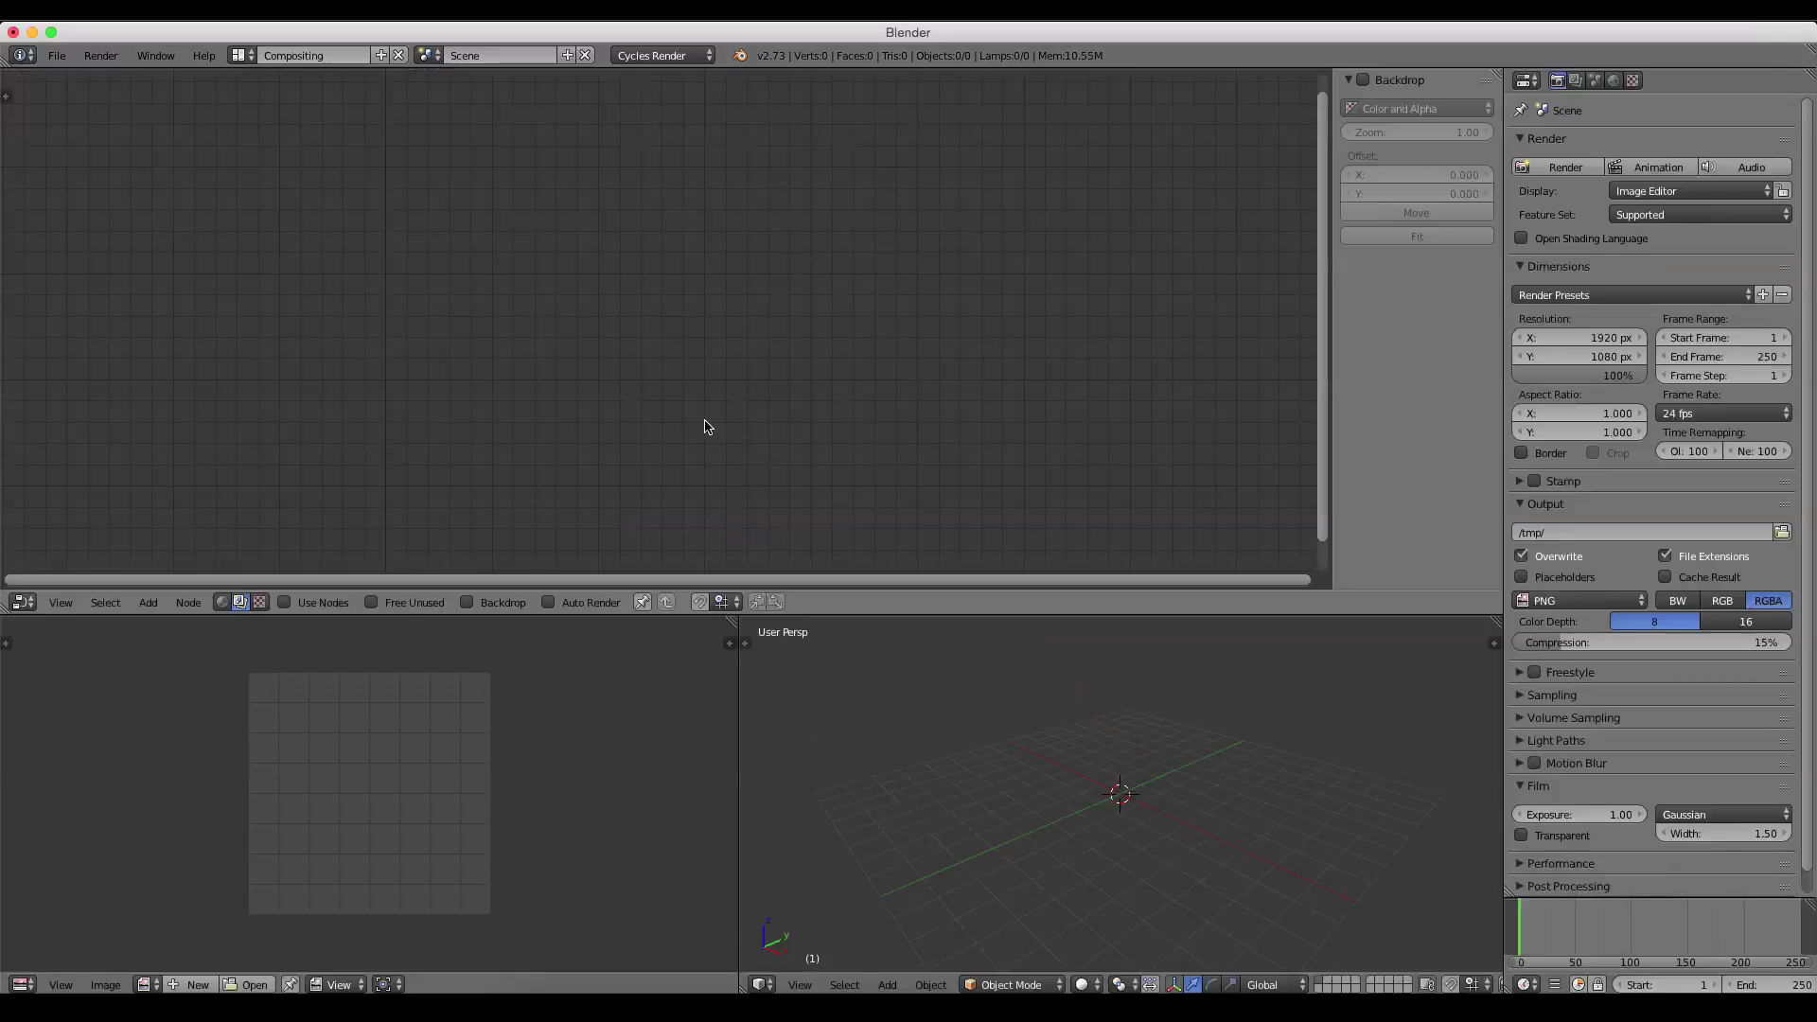
Replace the image editor and 3D view with one wide Timeline, and enlarge the node editor with its properties sidebar hidden
{"action": "left_click", "coordinate": [21, 984]}
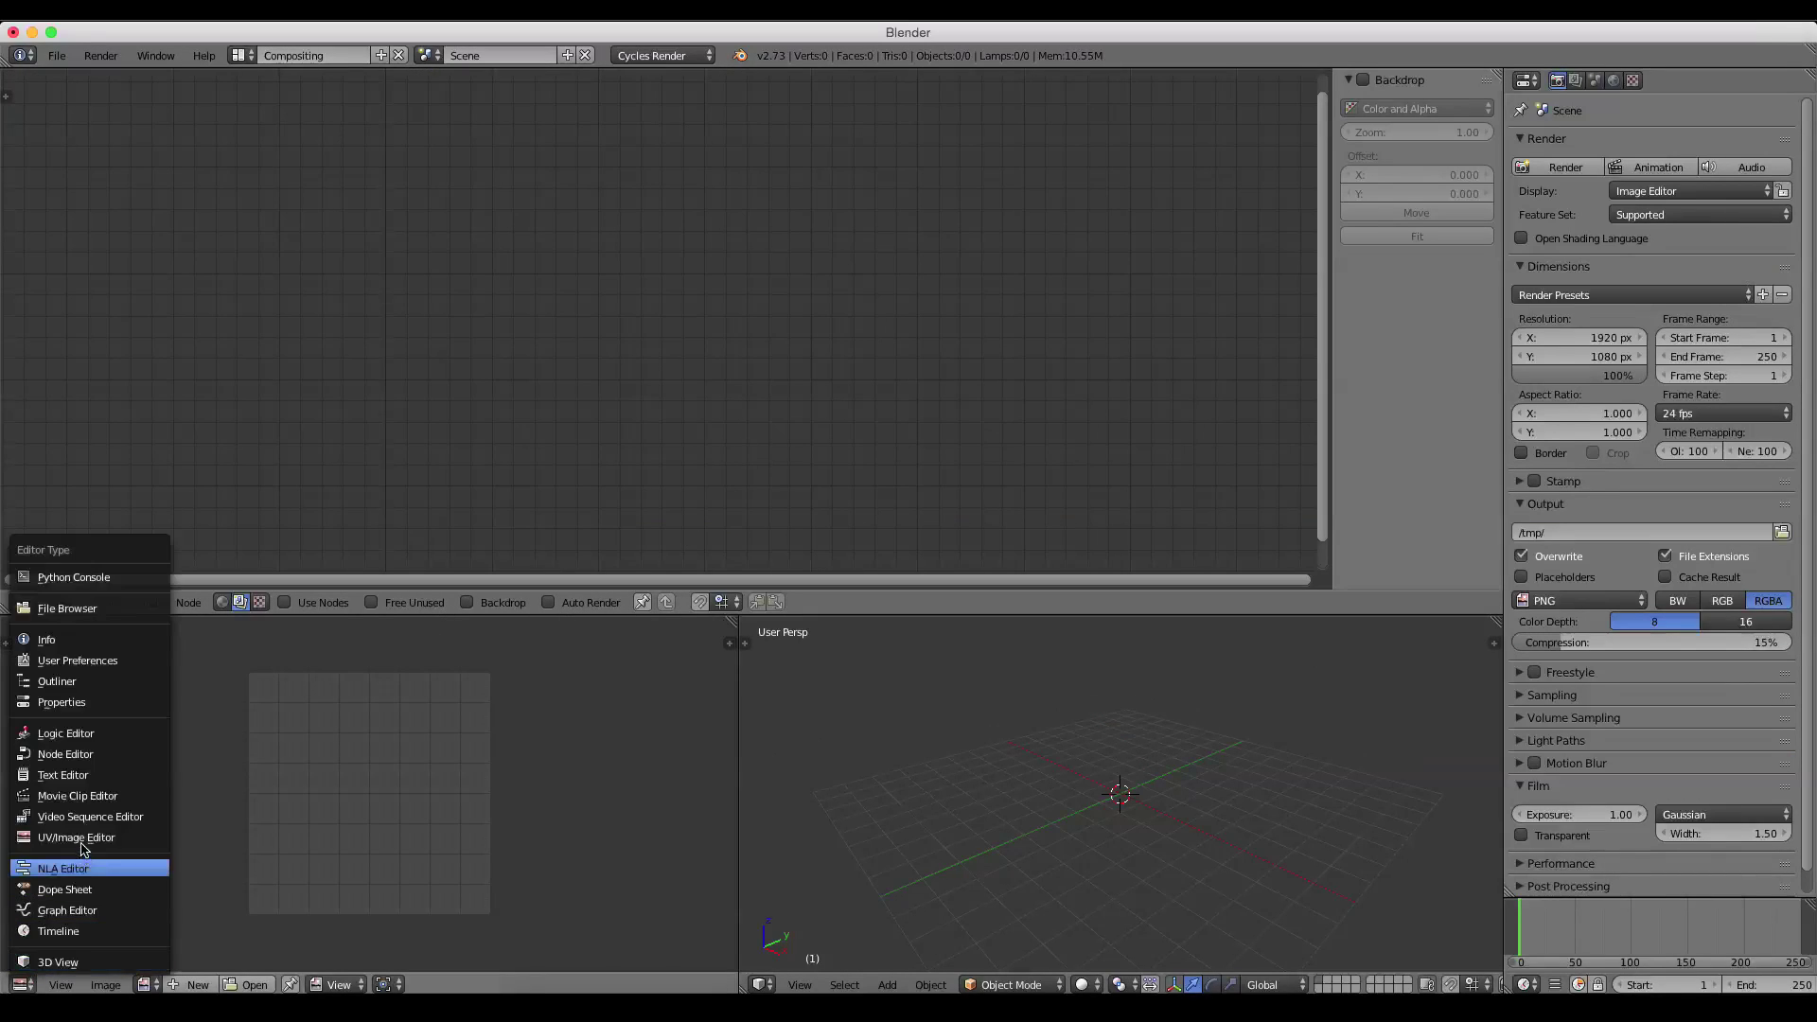
{"action": "left_click", "coordinate": [59, 931]}
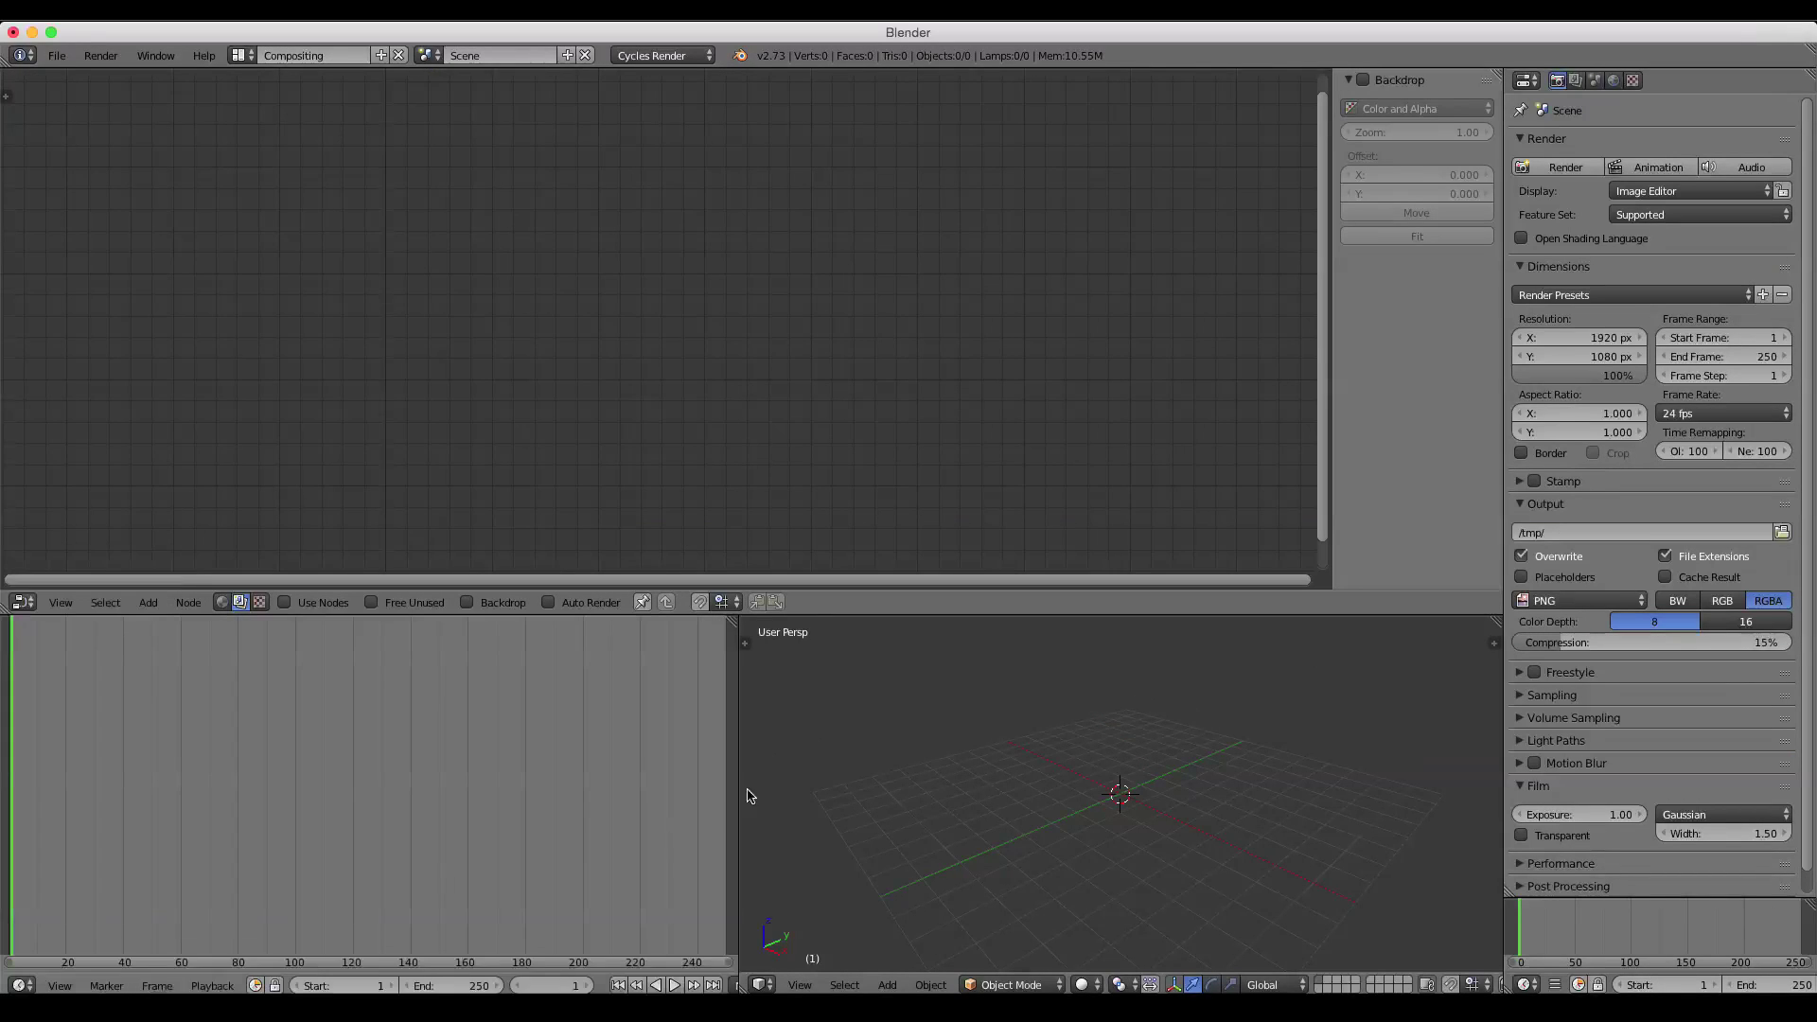
{"action": "left_click_drag", "start_coordinate": [738, 625], "coordinate": [1029, 880]}
{"action": "key", "text": "n"}
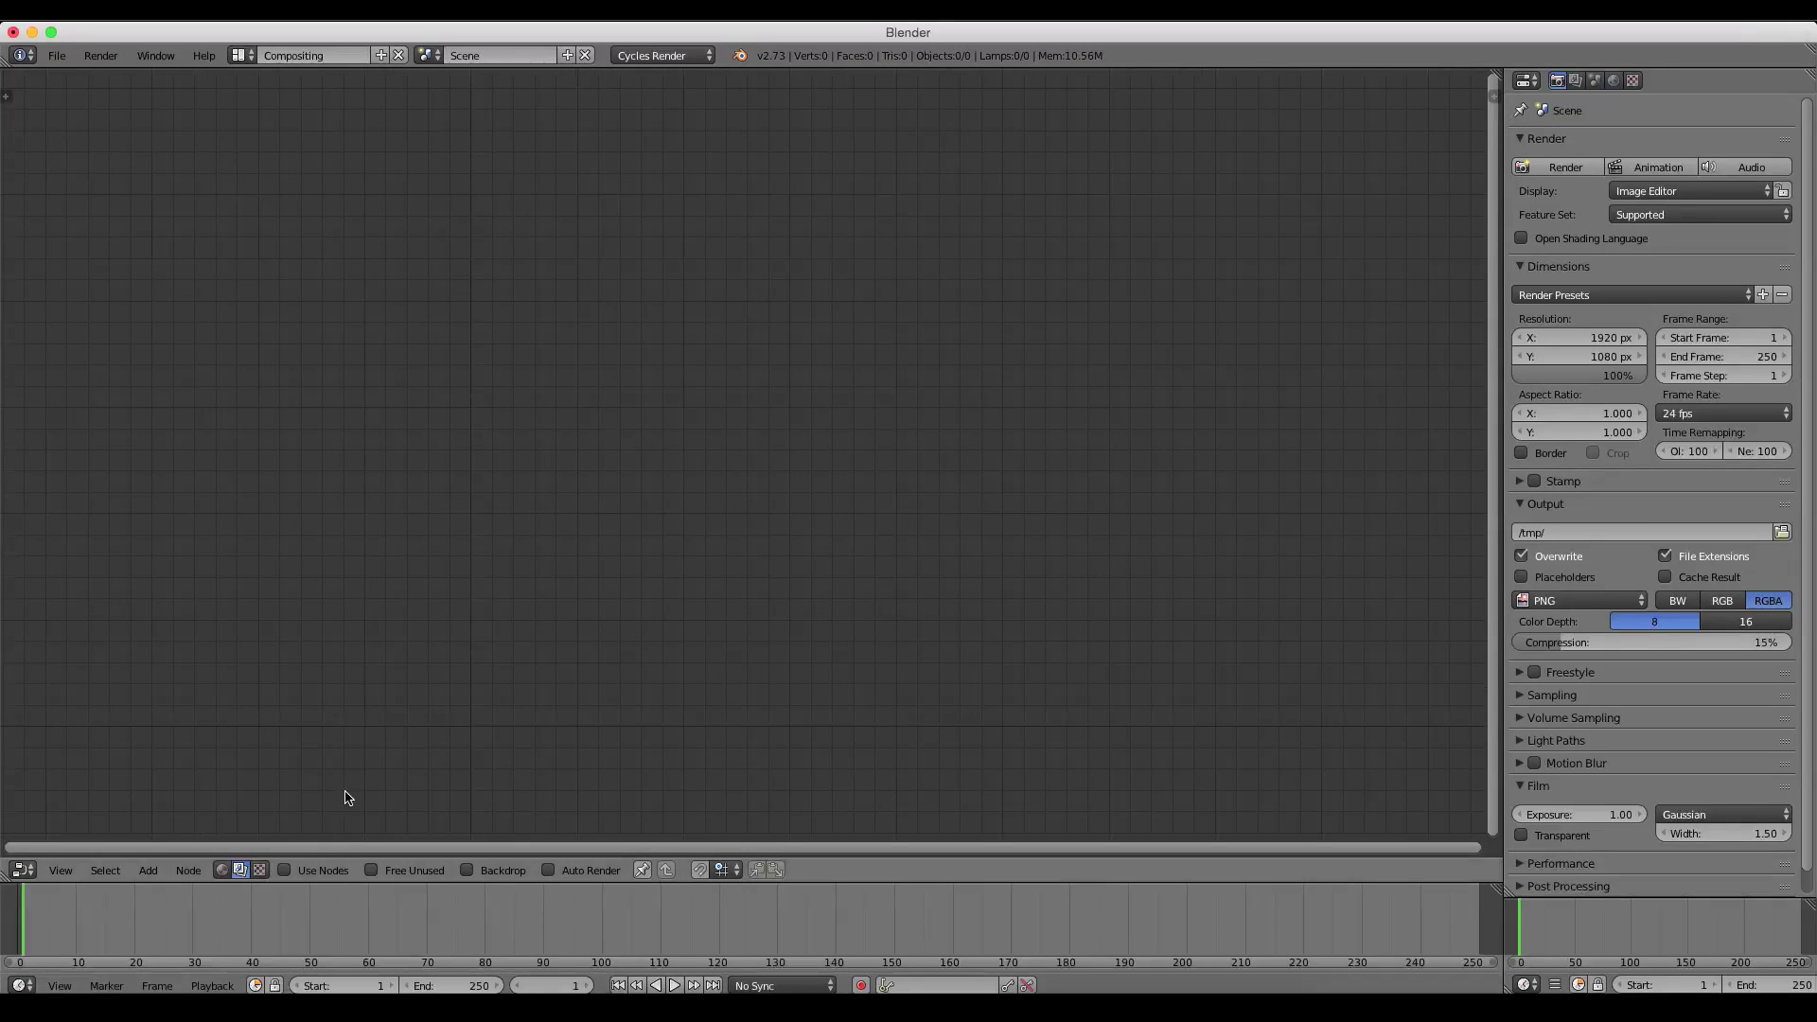
Enable Use Nodes and Backdrop for compositing and delete the default Render Layers and Composite nodes
{"action": "left_click", "coordinate": [284, 870]}
{"action": "left_click", "coordinate": [467, 871]}
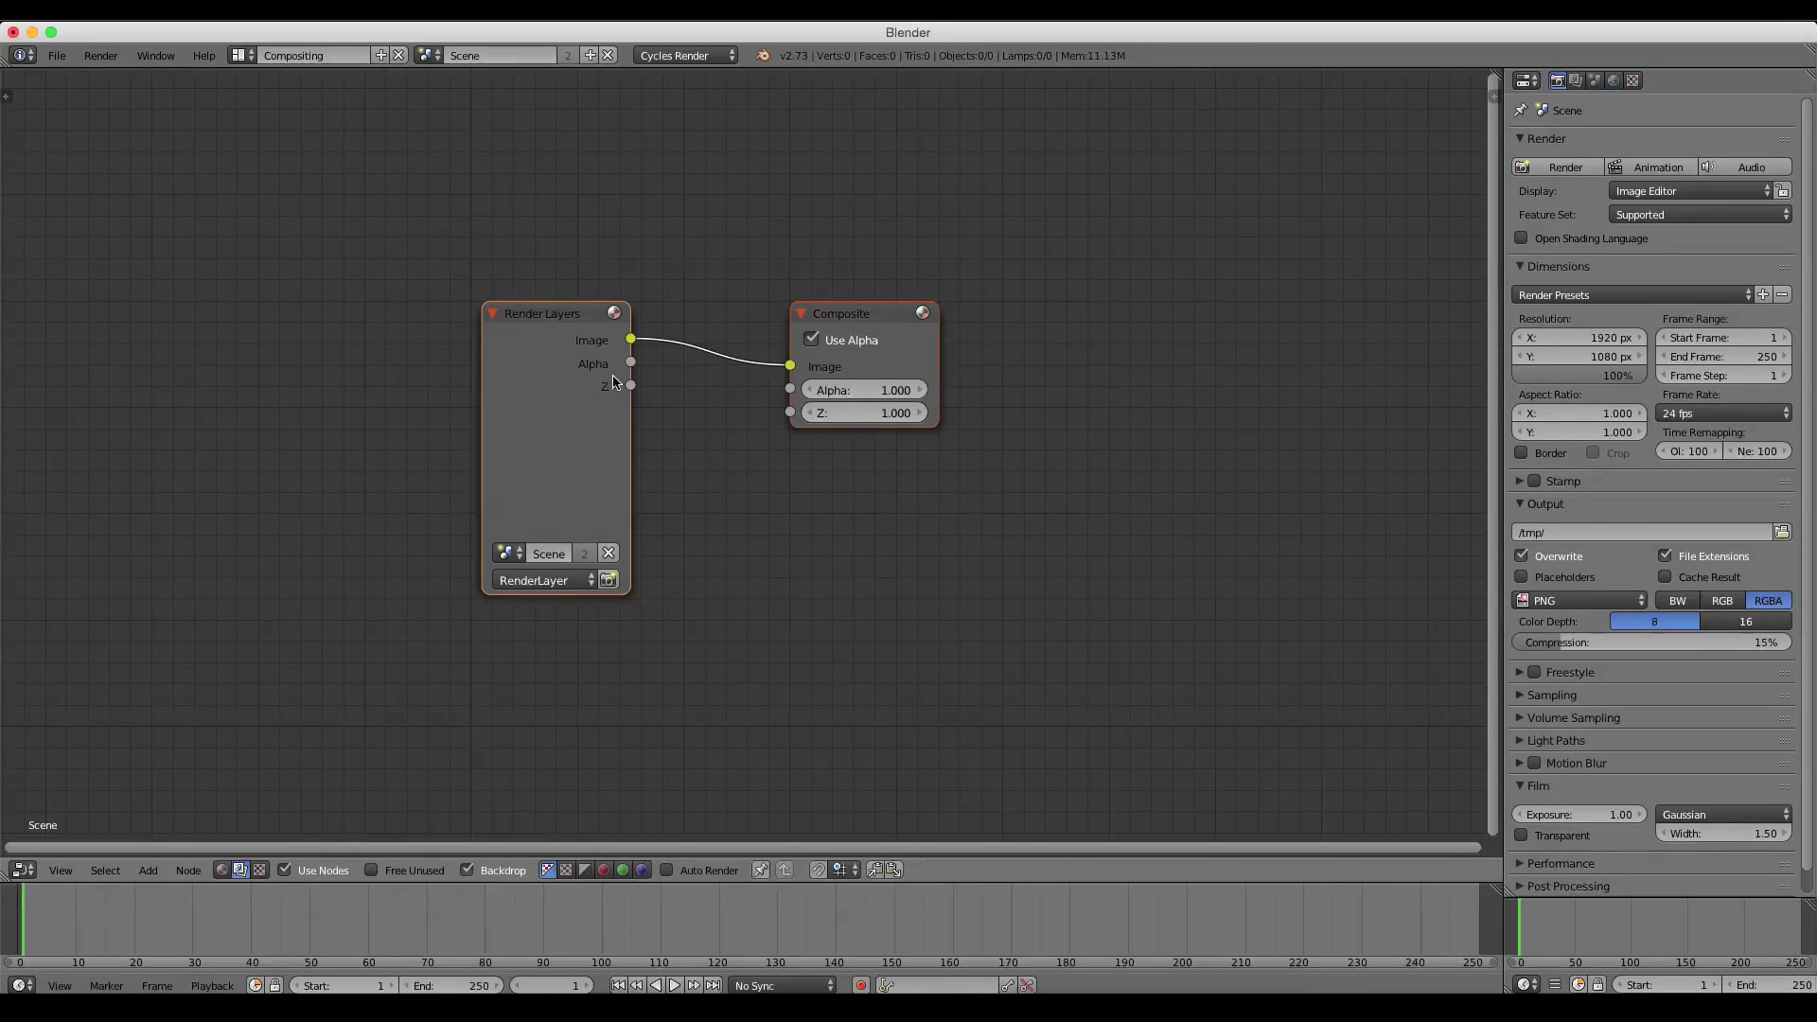
{"action": "key", "text": "x"}
Add a Movie Clip node to the empty compositing node tree
{"action": "key", "text": "shift+a"}
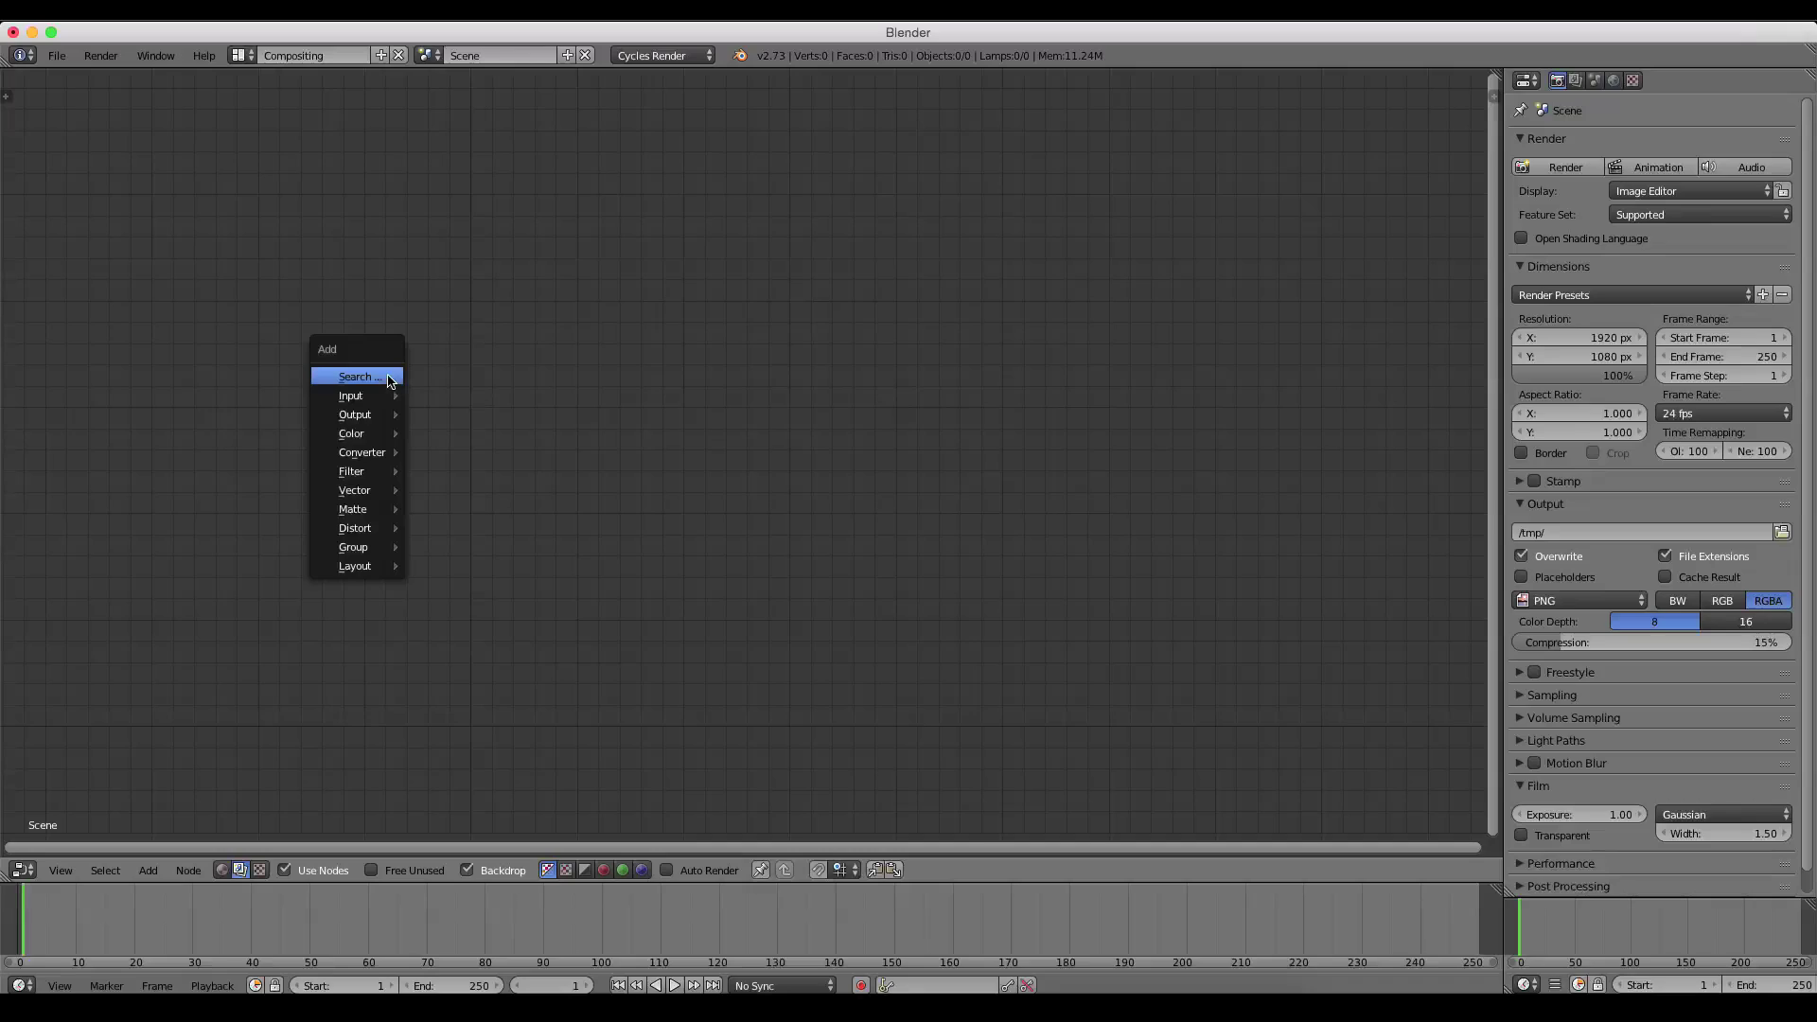
{"action": "left_click", "coordinate": [386, 375]}
{"action": "type", "text": "movi"}
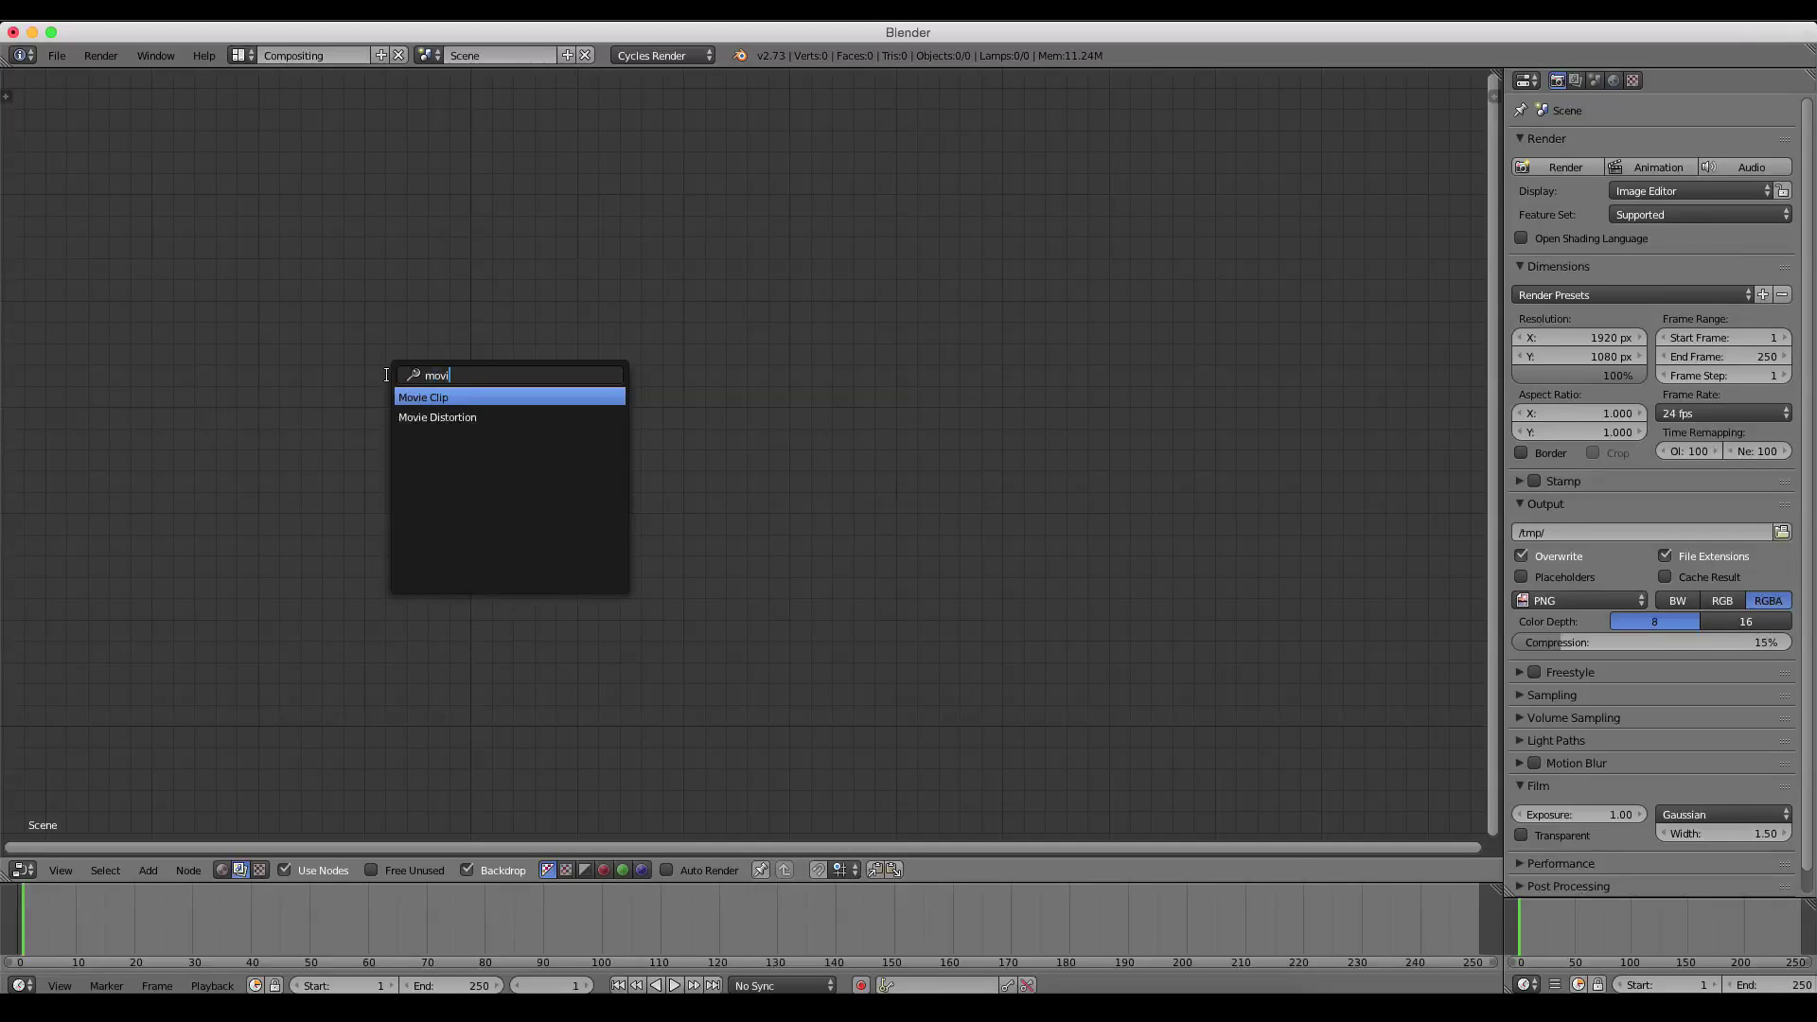
{"action": "key", "text": "Return"}
{"action": "left_click", "coordinate": [350, 287]}
Load MVI_9404.MOV from EOS_DIGITAL/DCIM/100CANON into the Movie Clip node
{"action": "left_click", "coordinate": [447, 602]}
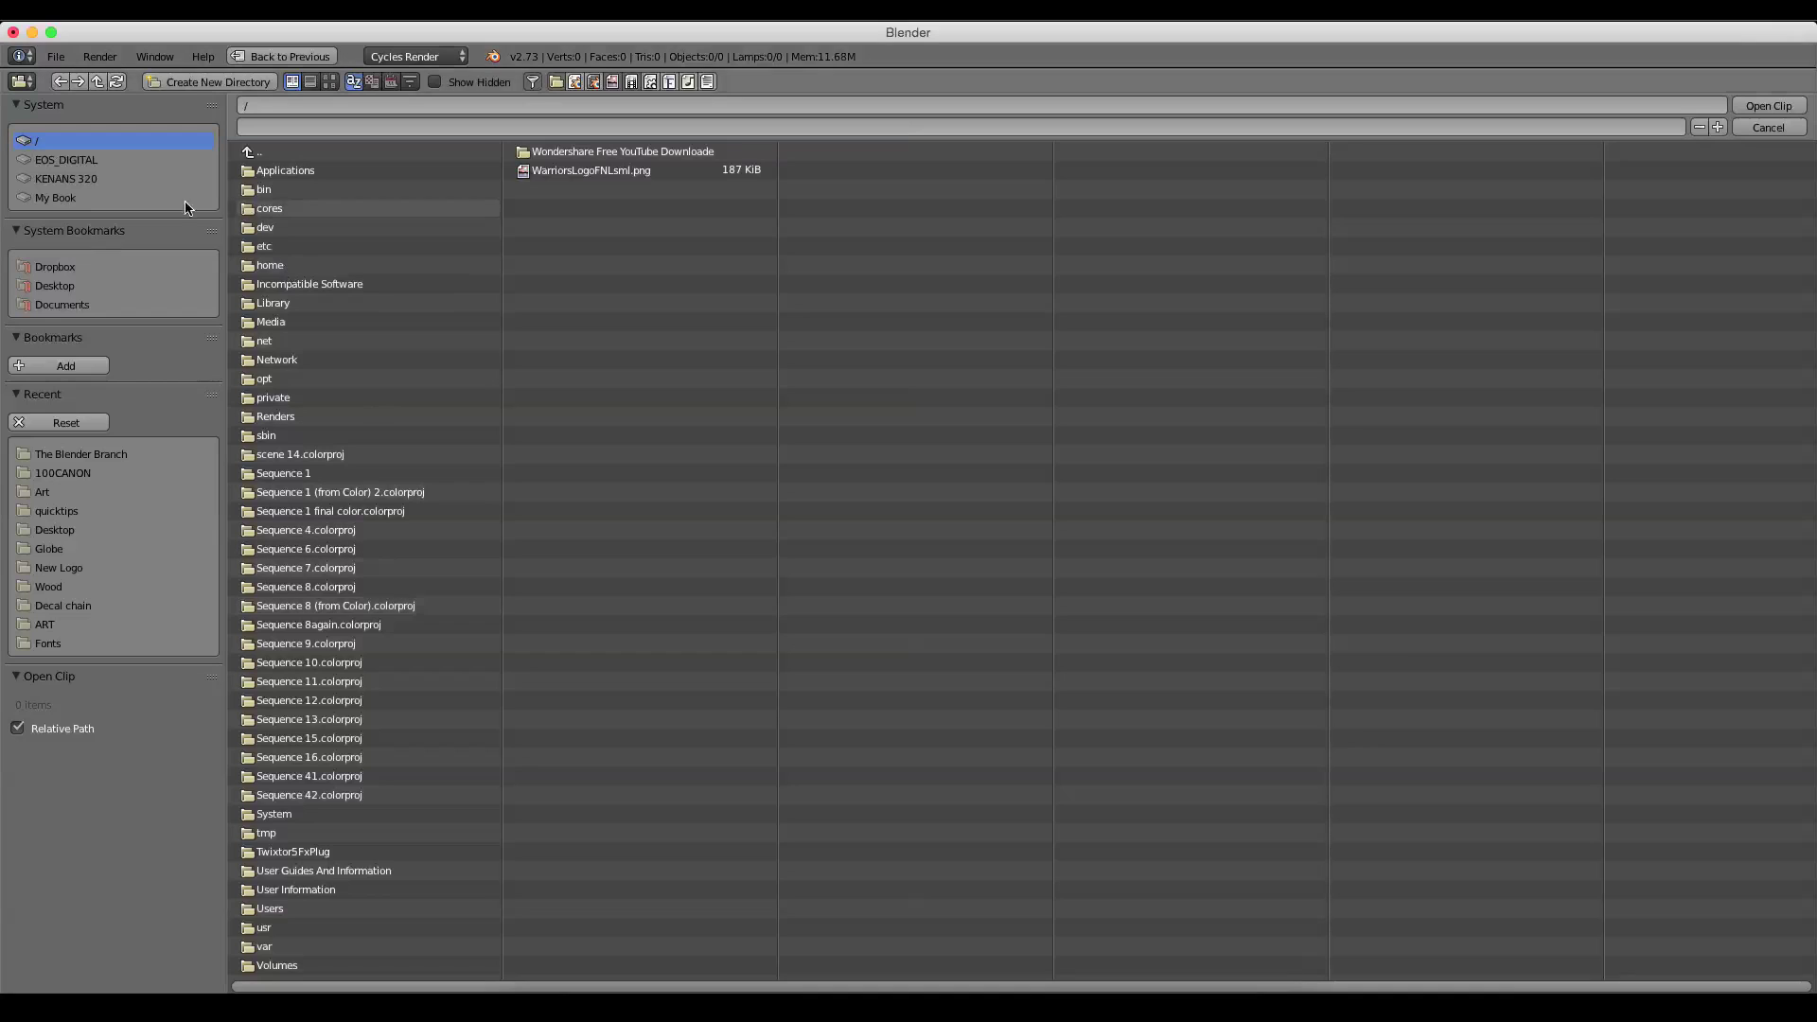
{"action": "left_click", "coordinate": [66, 159]}
{"action": "left_click", "coordinate": [280, 175]}
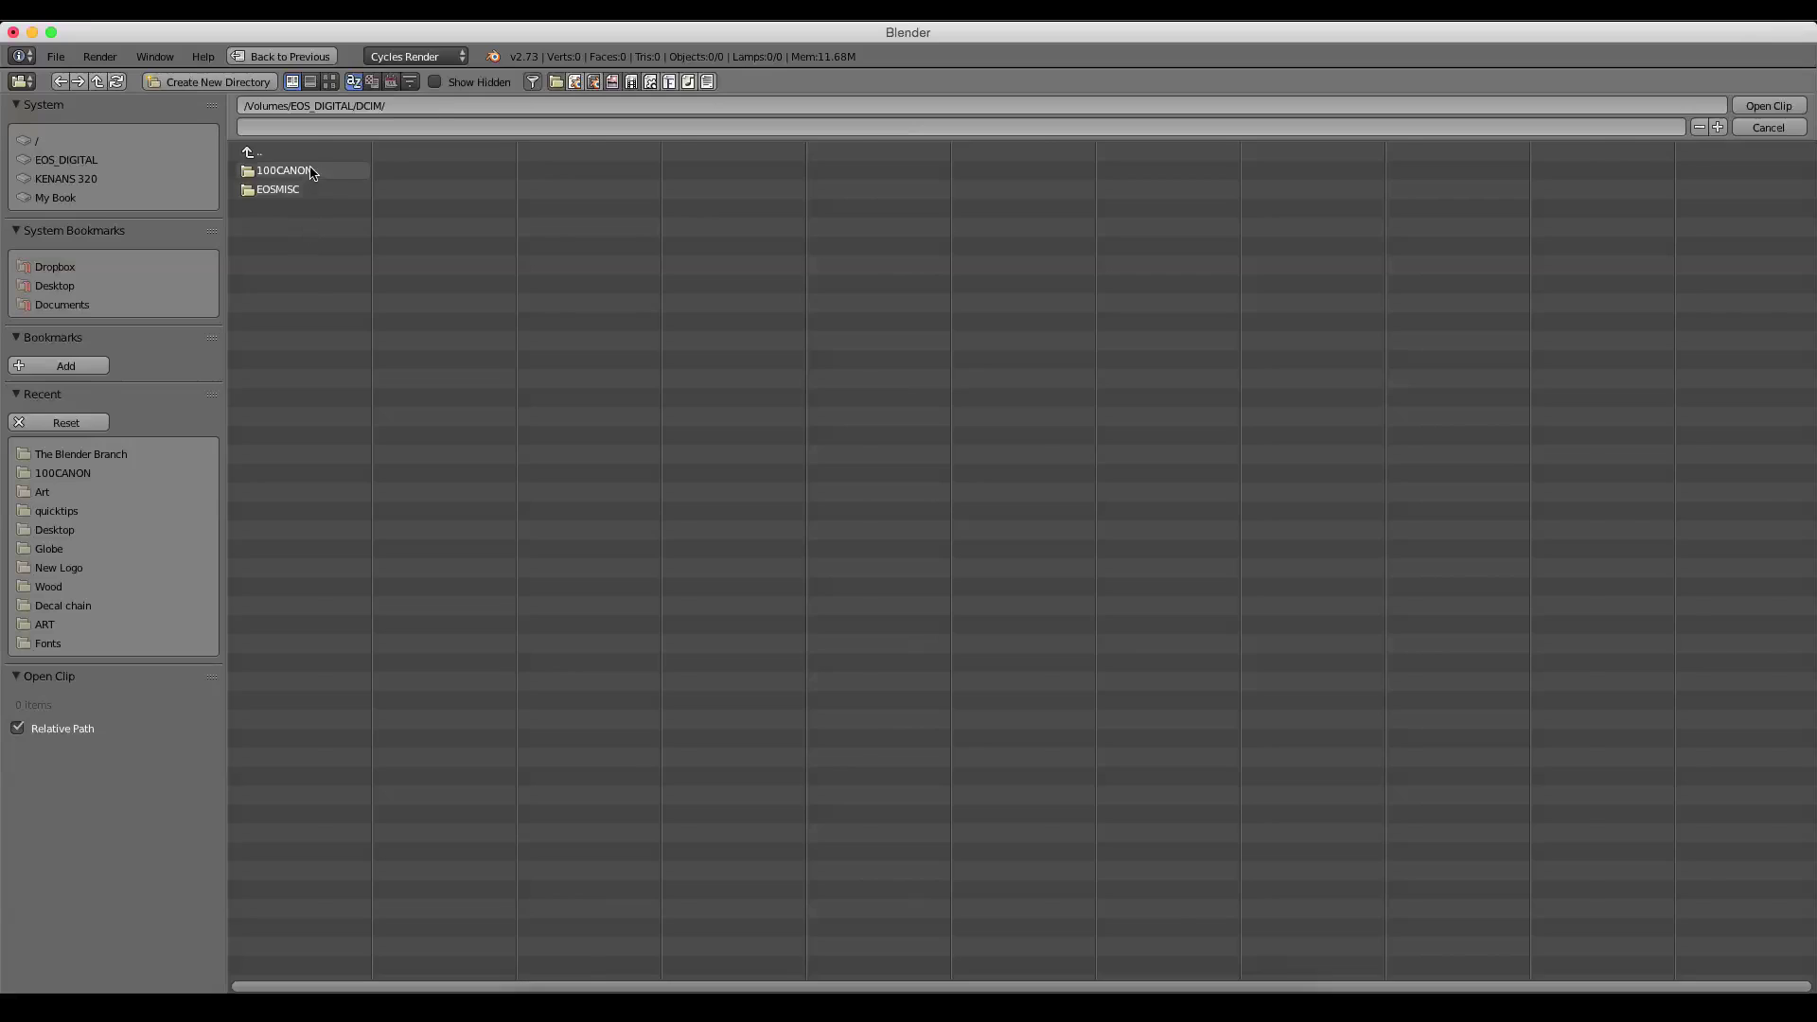
{"action": "left_click", "coordinate": [269, 171]}
{"action": "left_click_drag", "start_coordinate": [651, 987], "coordinate": [1259, 980]}
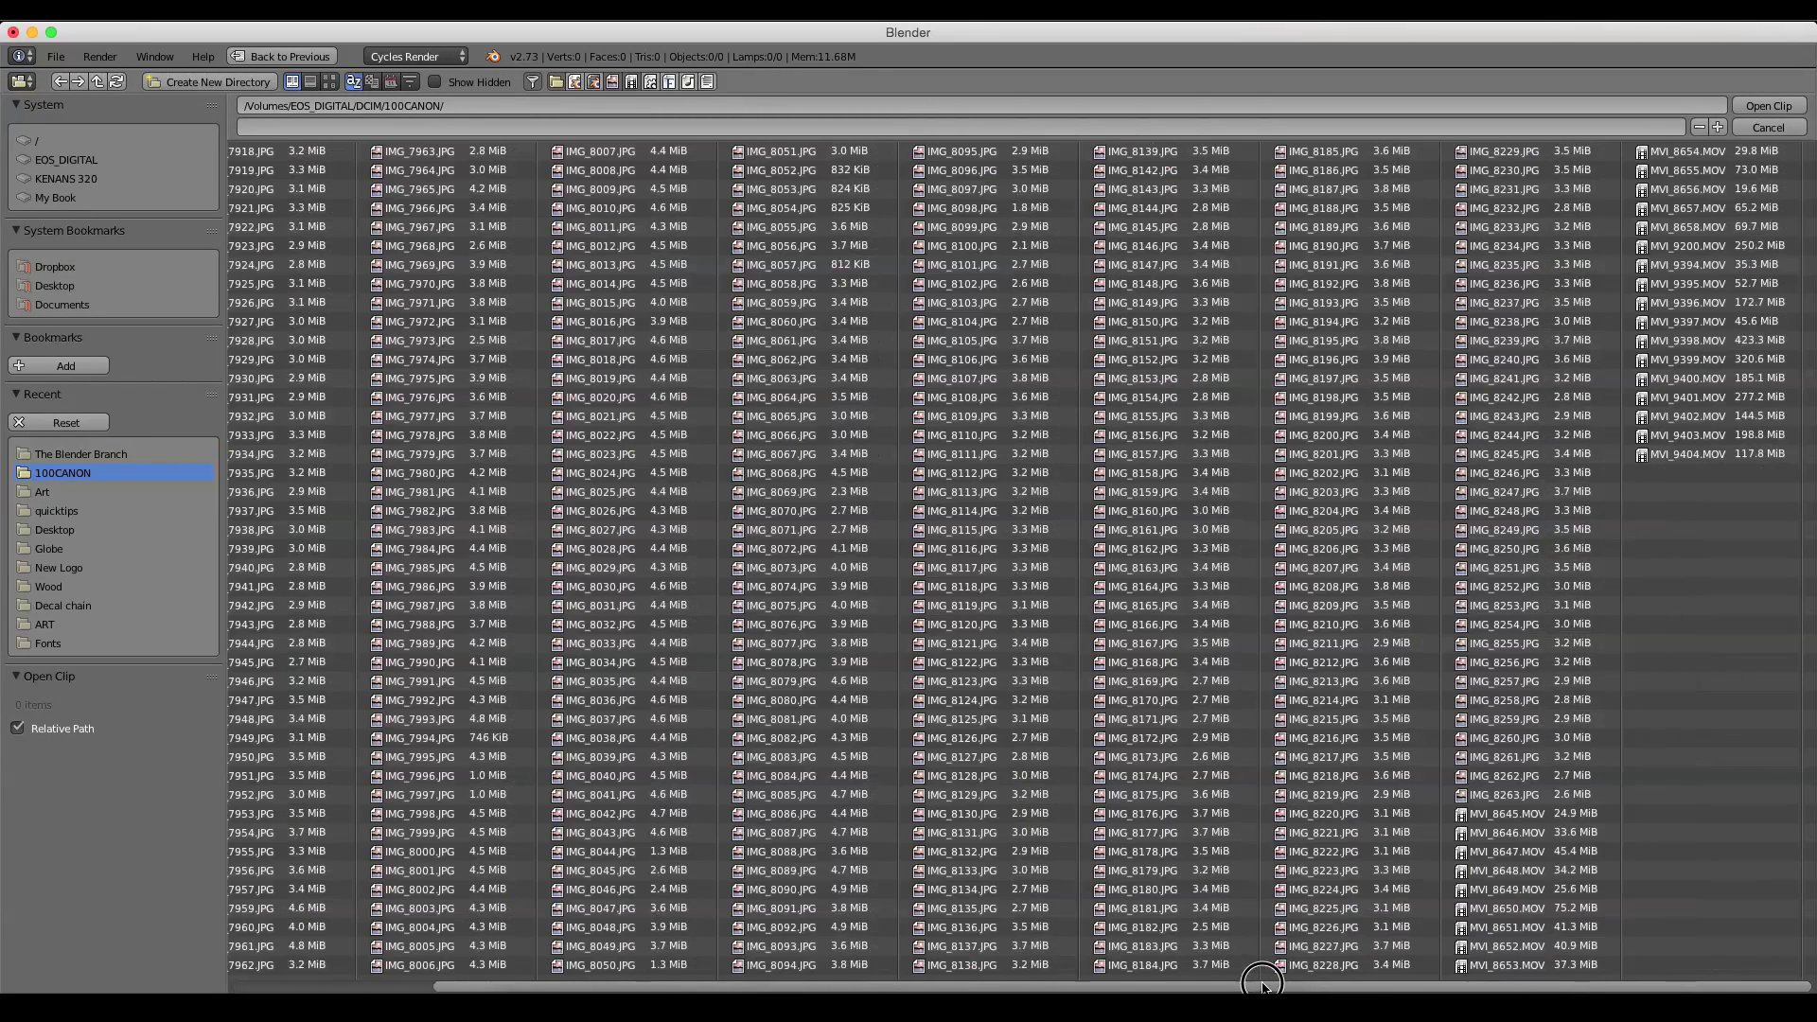
{"action": "left_click", "coordinate": [1681, 456]}
{"action": "double_click", "coordinate": [1682, 456]}
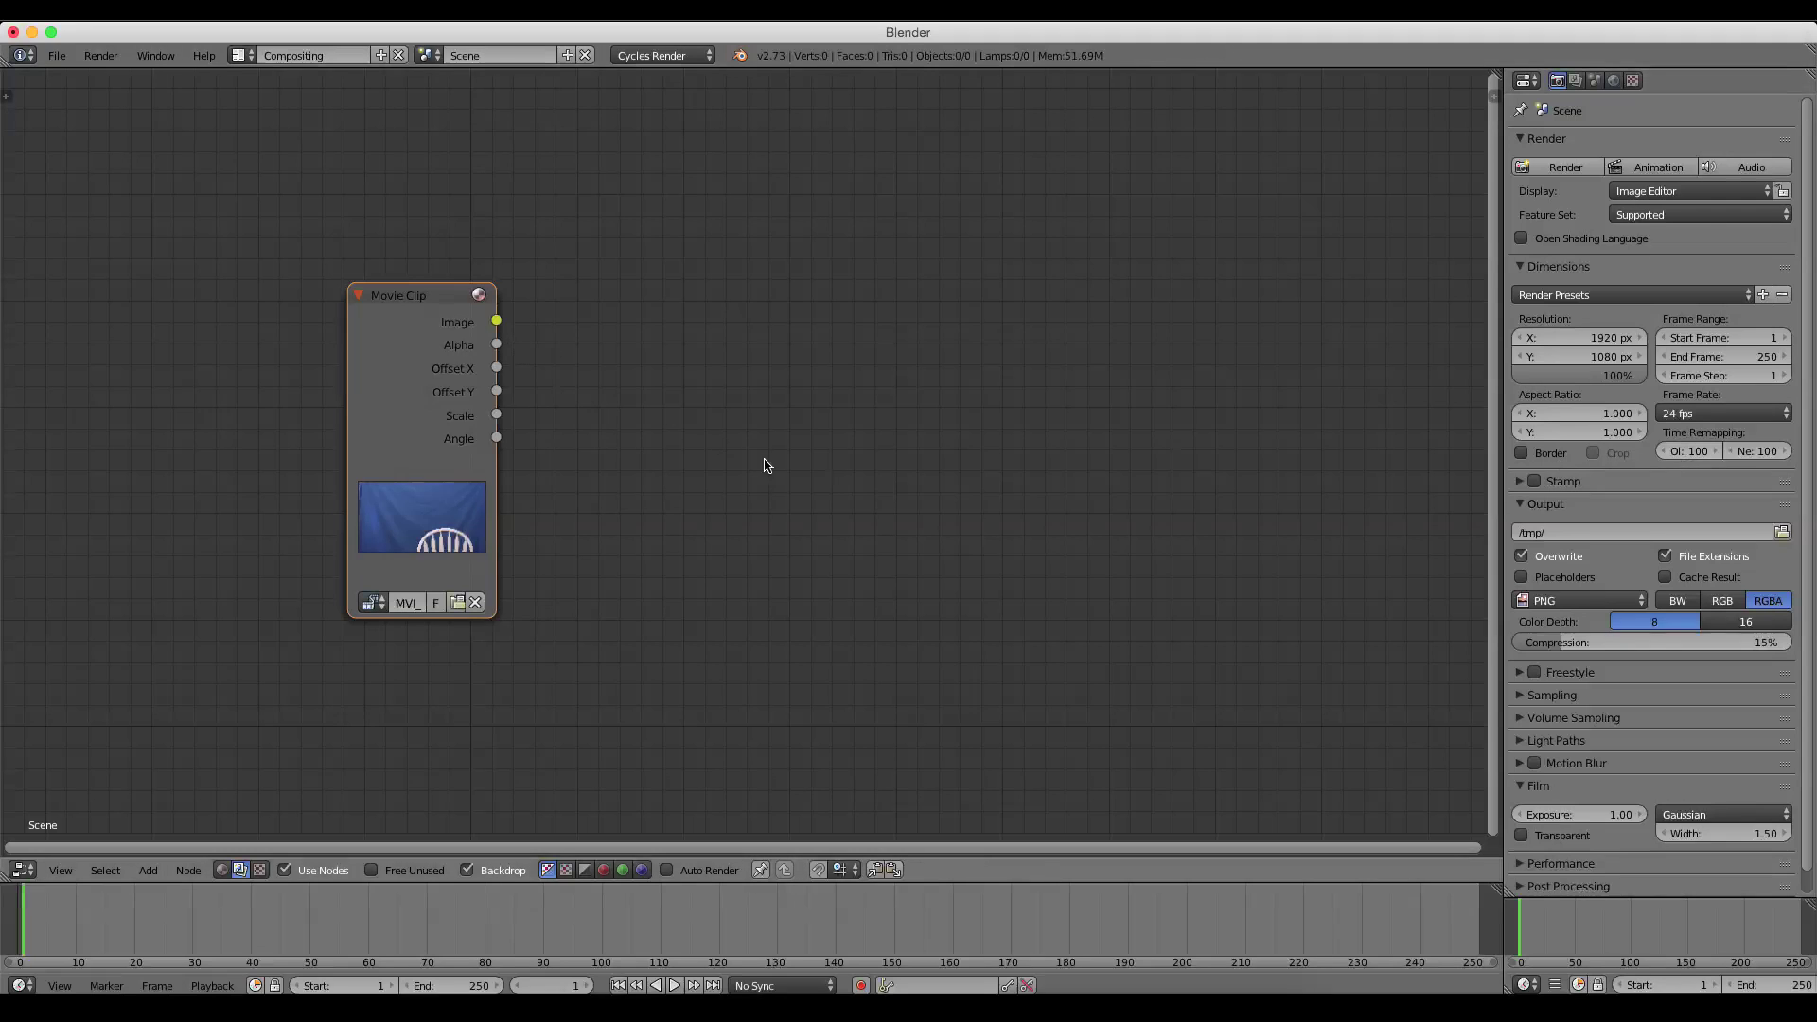
Connect the Movie Clip's image output to a new Viewer node and space the two nodes far apart
{"action": "middle_click_drag", "start_coordinate": [767, 466], "coordinate": [601, 419]}
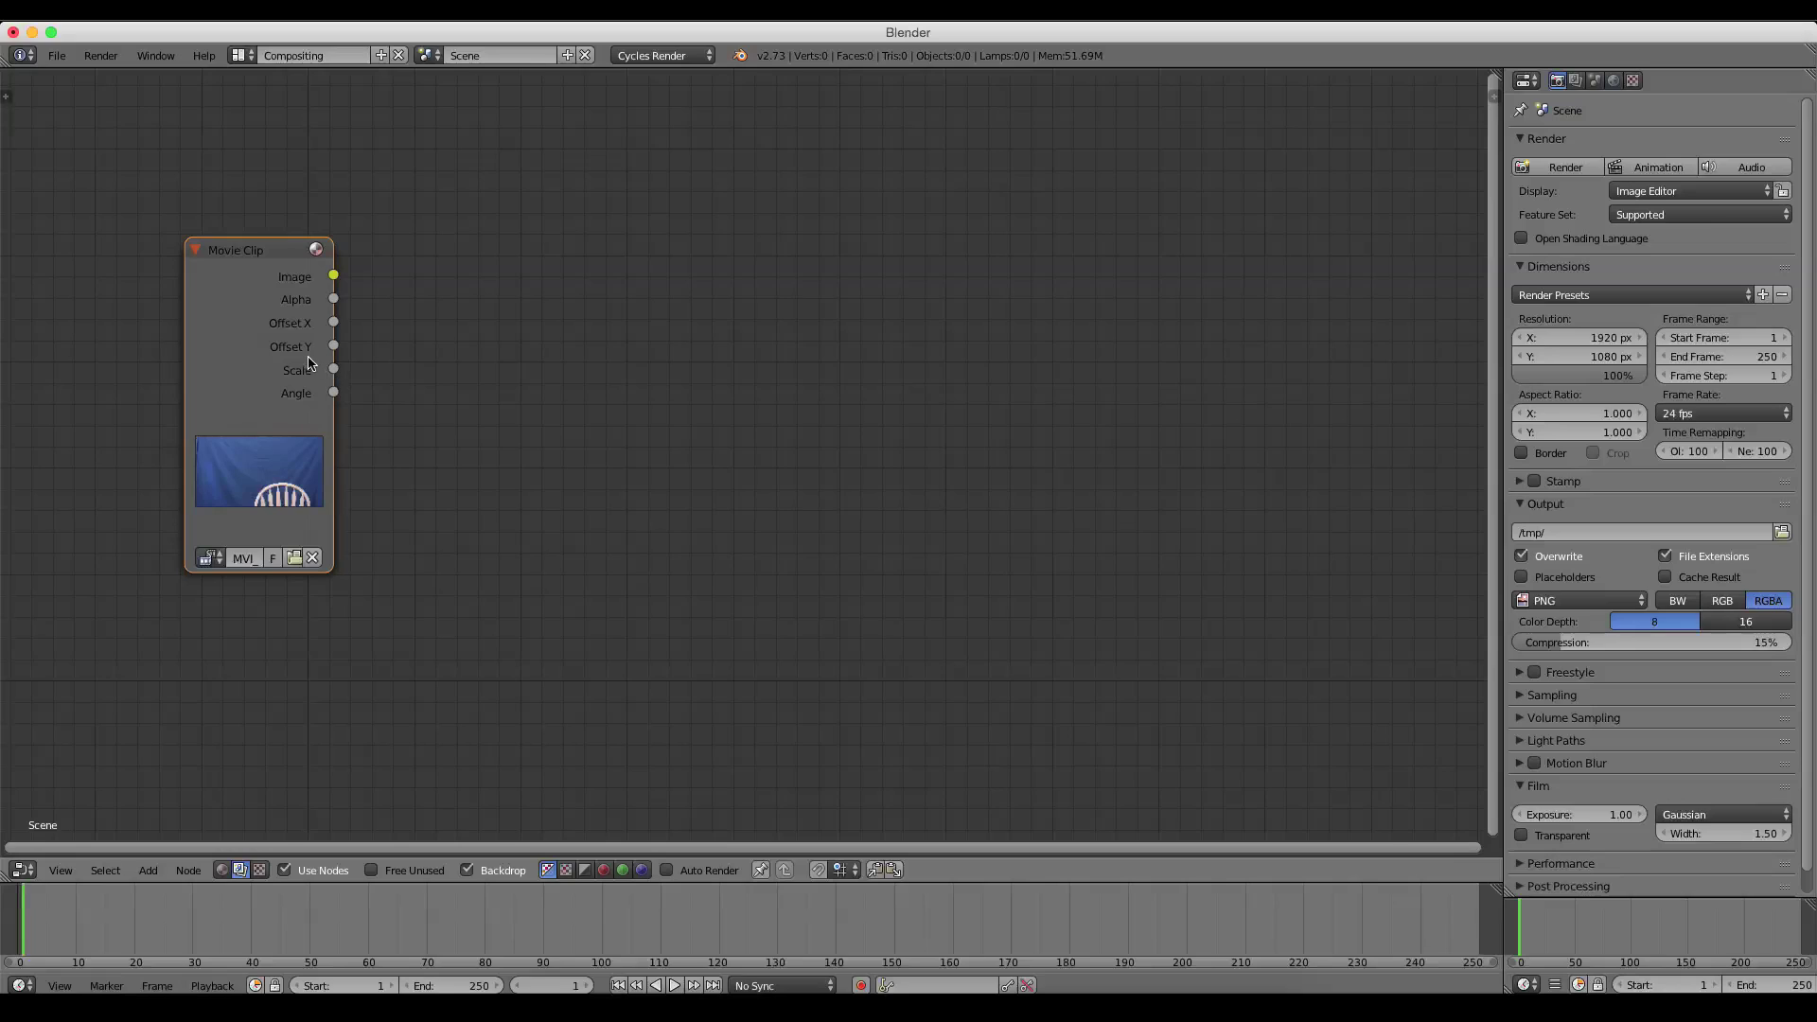
{"action": "left_click", "coordinate": [254, 251], "text": "ctrl+shift"}
{"action": "scroll", "coordinate": [600, 288], "scroll_direction": "down", "scroll_amount": 3}
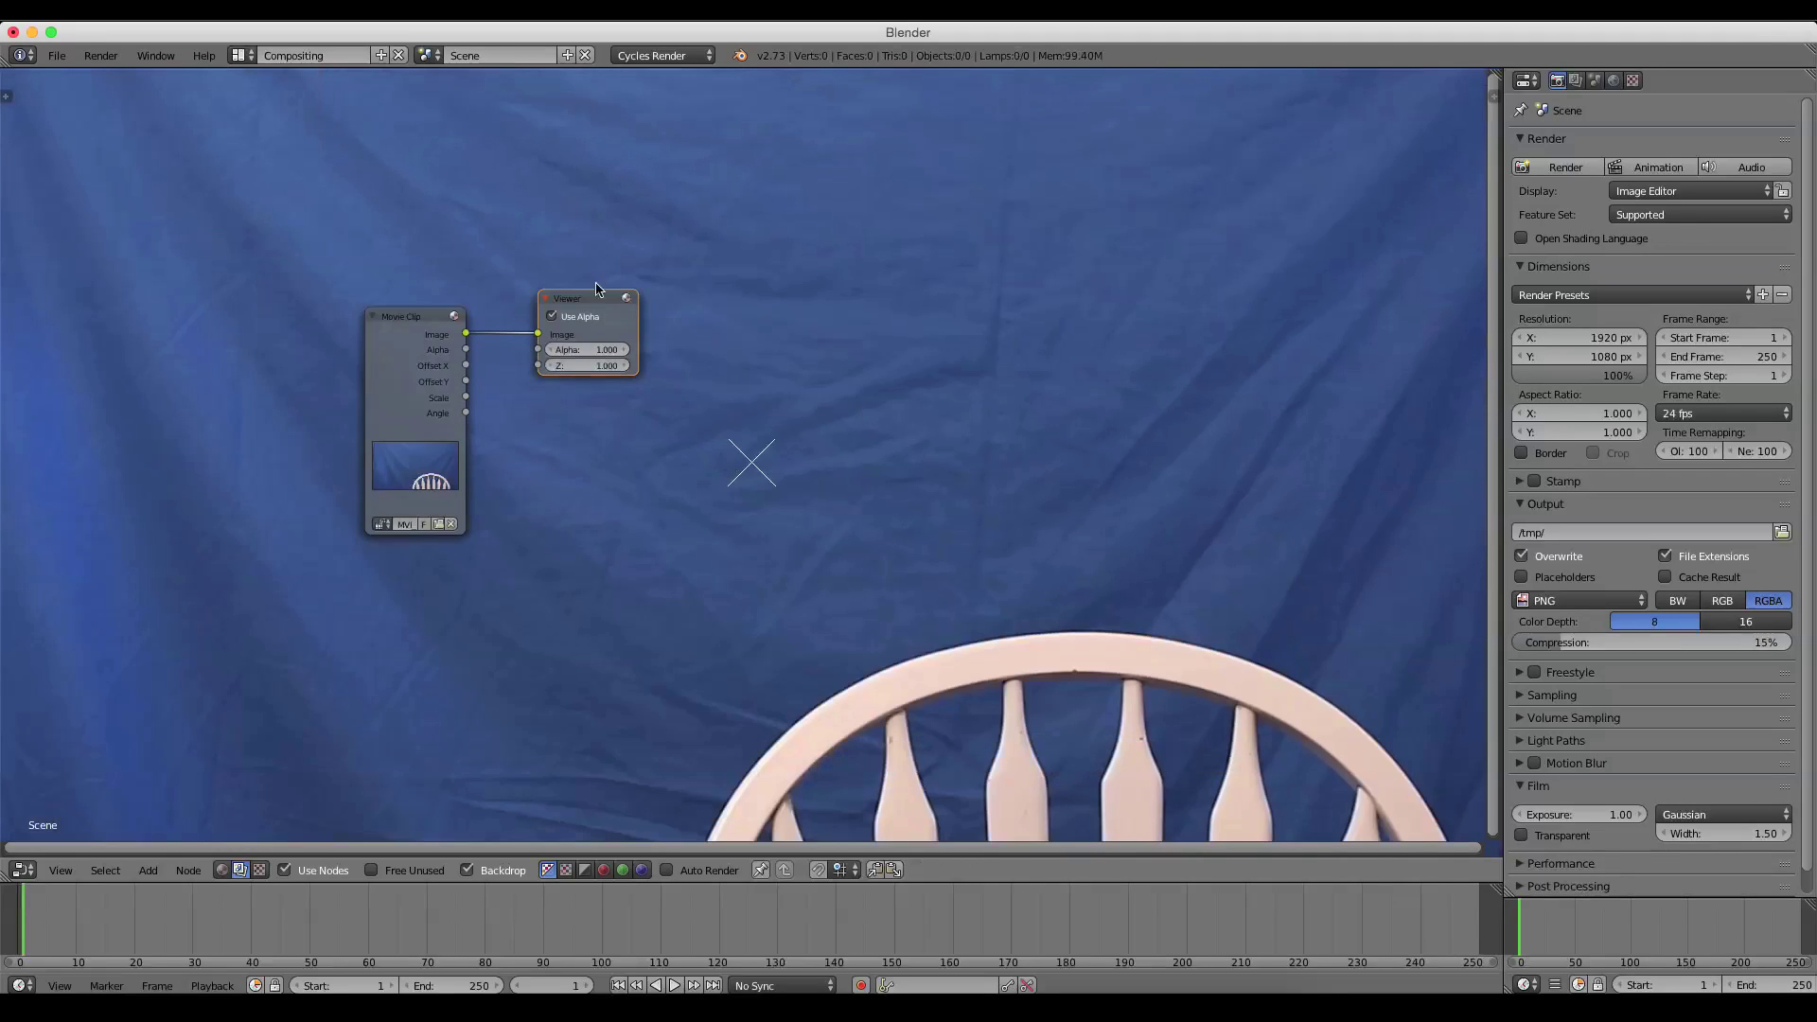
{"action": "left_click_drag", "start_coordinate": [652, 377], "coordinate": [1190, 402]}
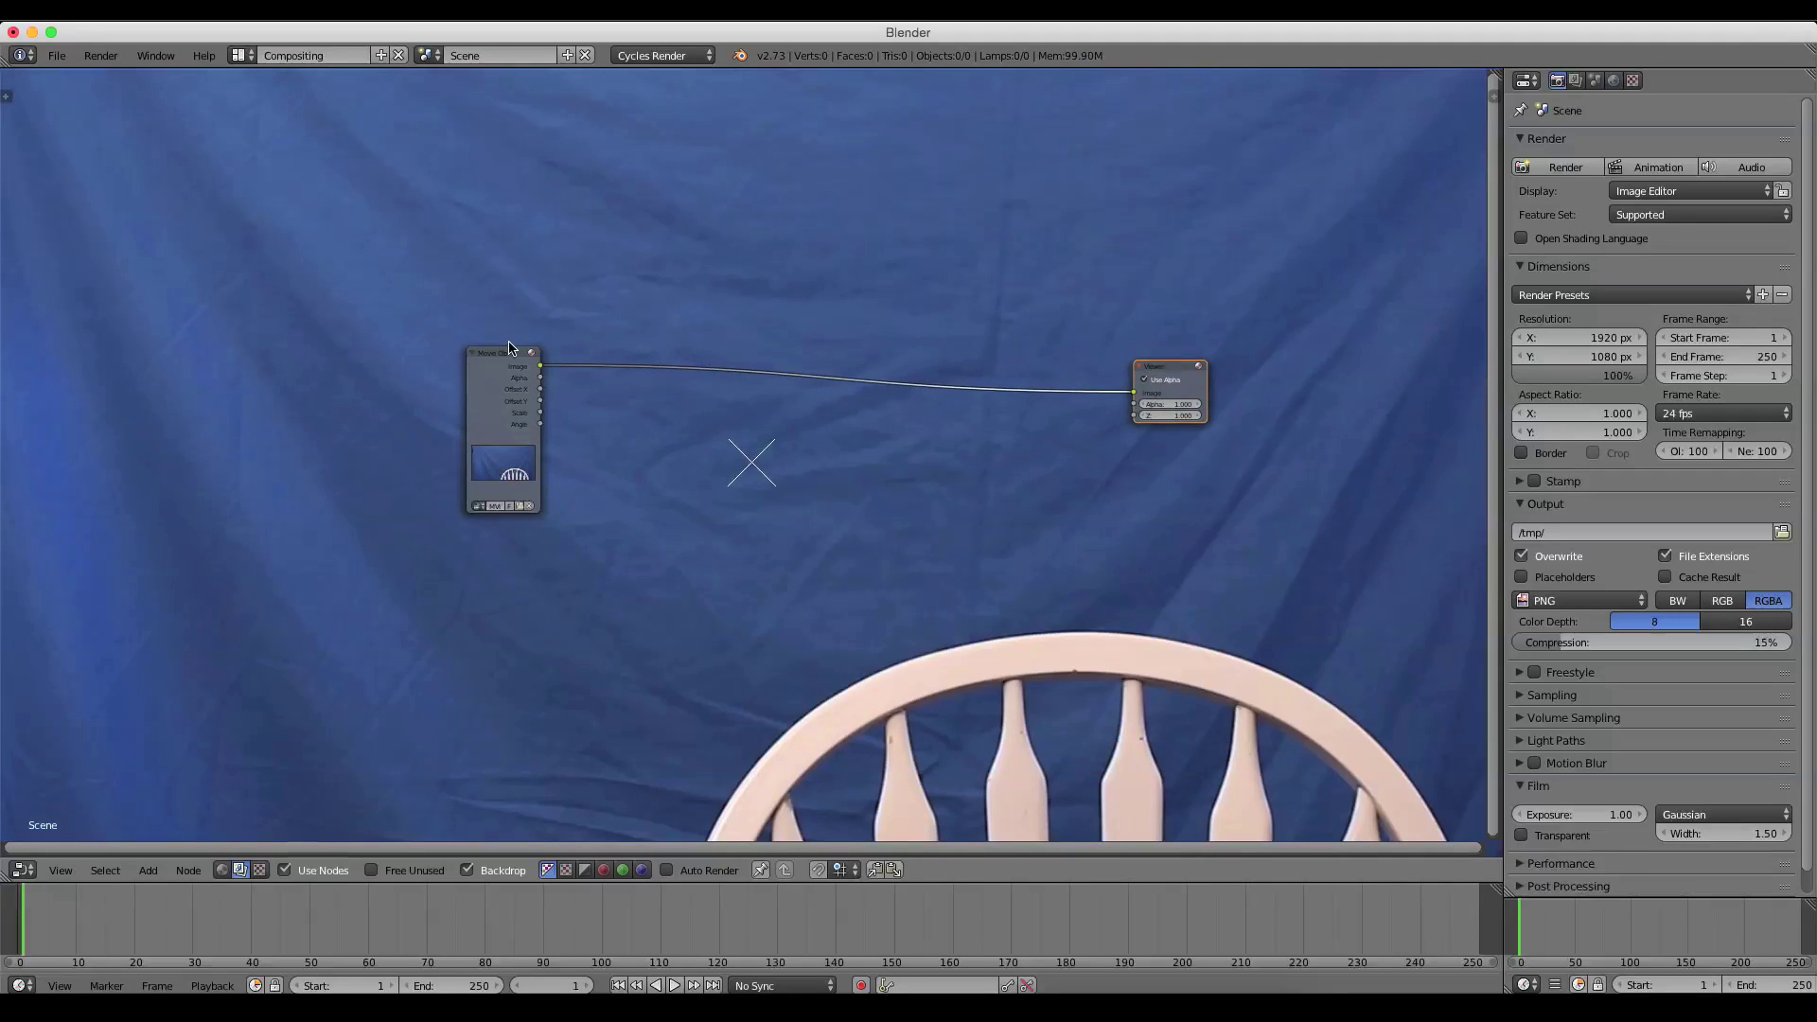
{"action": "left_click_drag", "start_coordinate": [513, 356], "coordinate": [388, 358]}
{"action": "scroll", "coordinate": [949, 477], "scroll_direction": "up", "scroll_amount": 1}
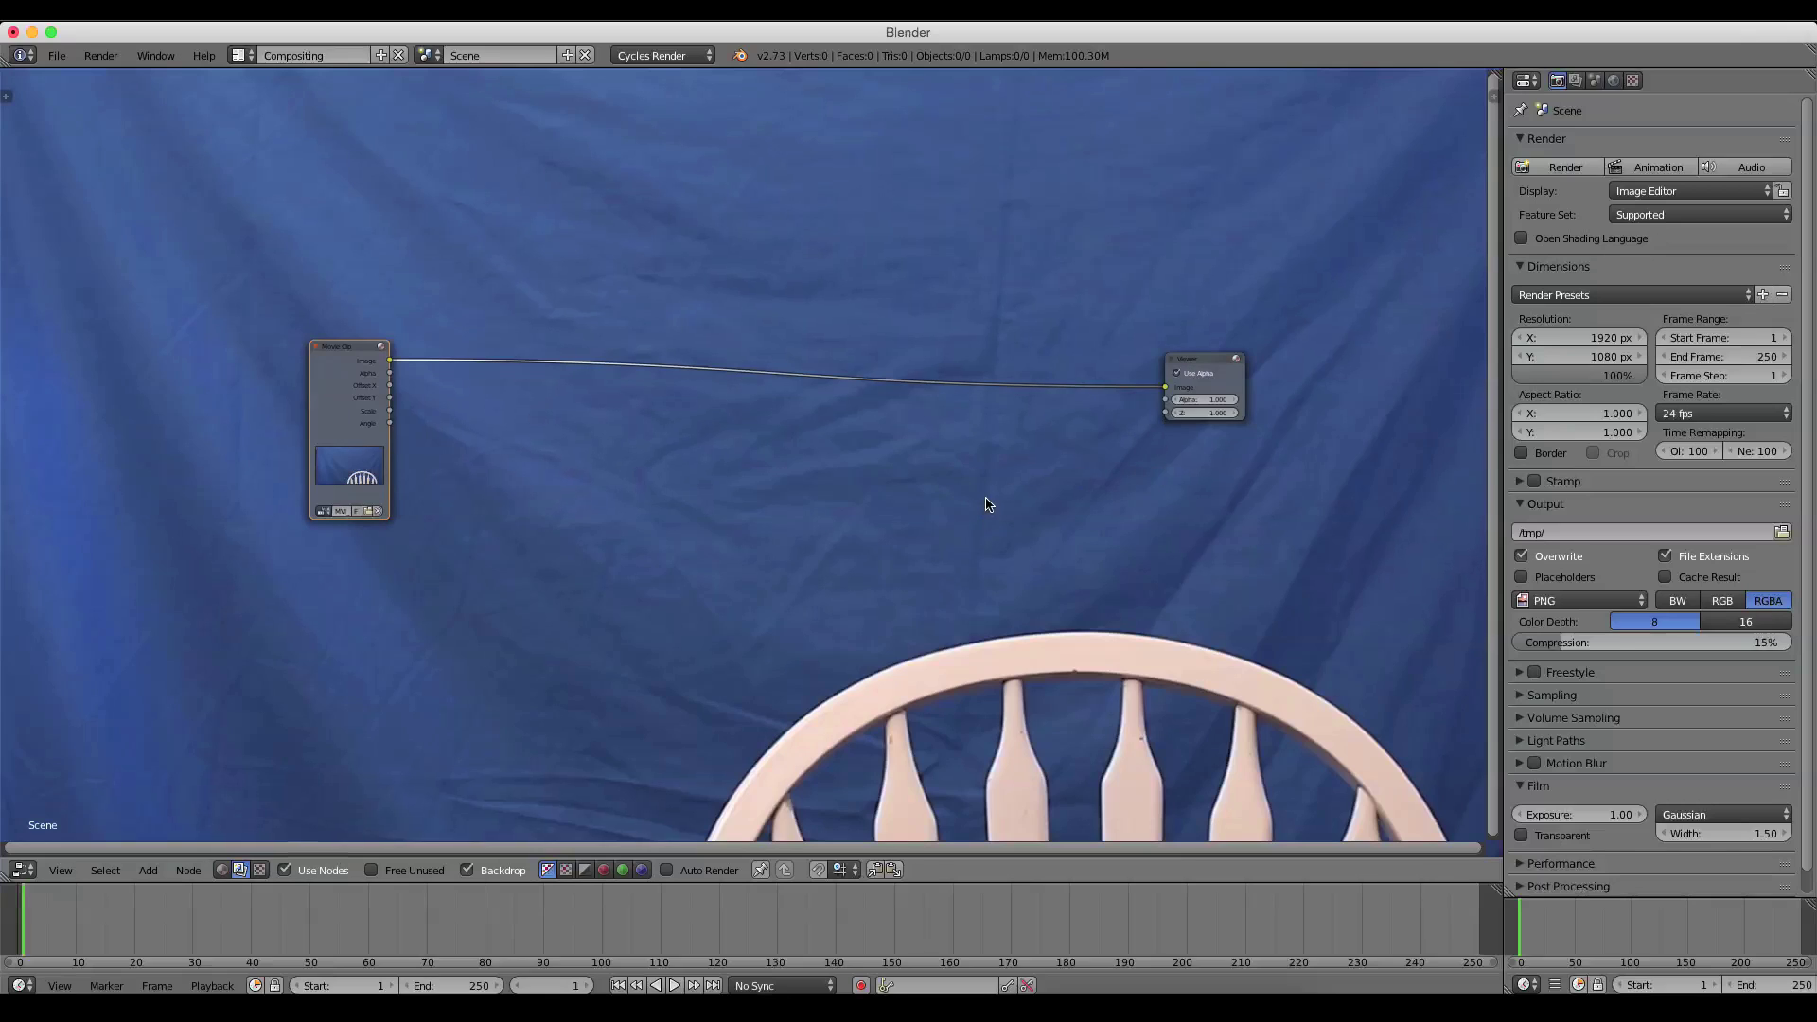
Zoom the backdrop image out until the whole video frame fits inside the node editor
{"action": "key", "text": "v"}
{"action": "key", "text": "v"}
{"action": "key", "text": "v"}
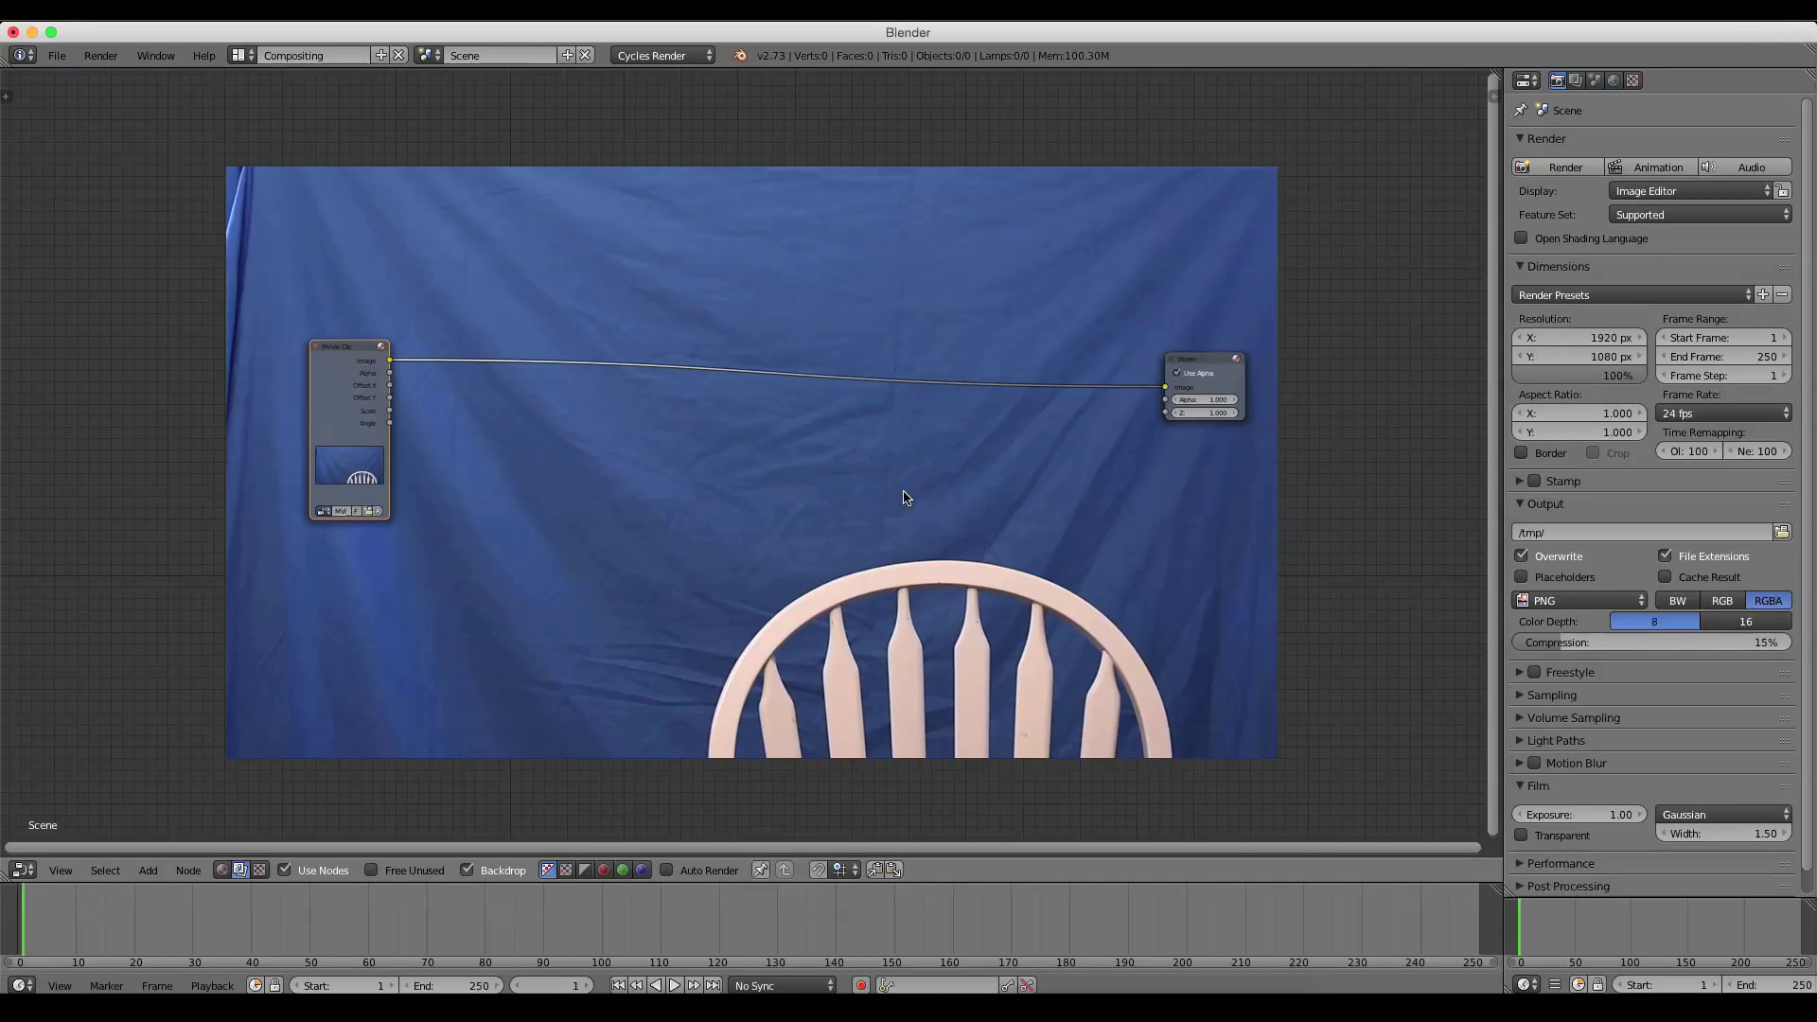
{"action": "key", "text": "alt+v"}
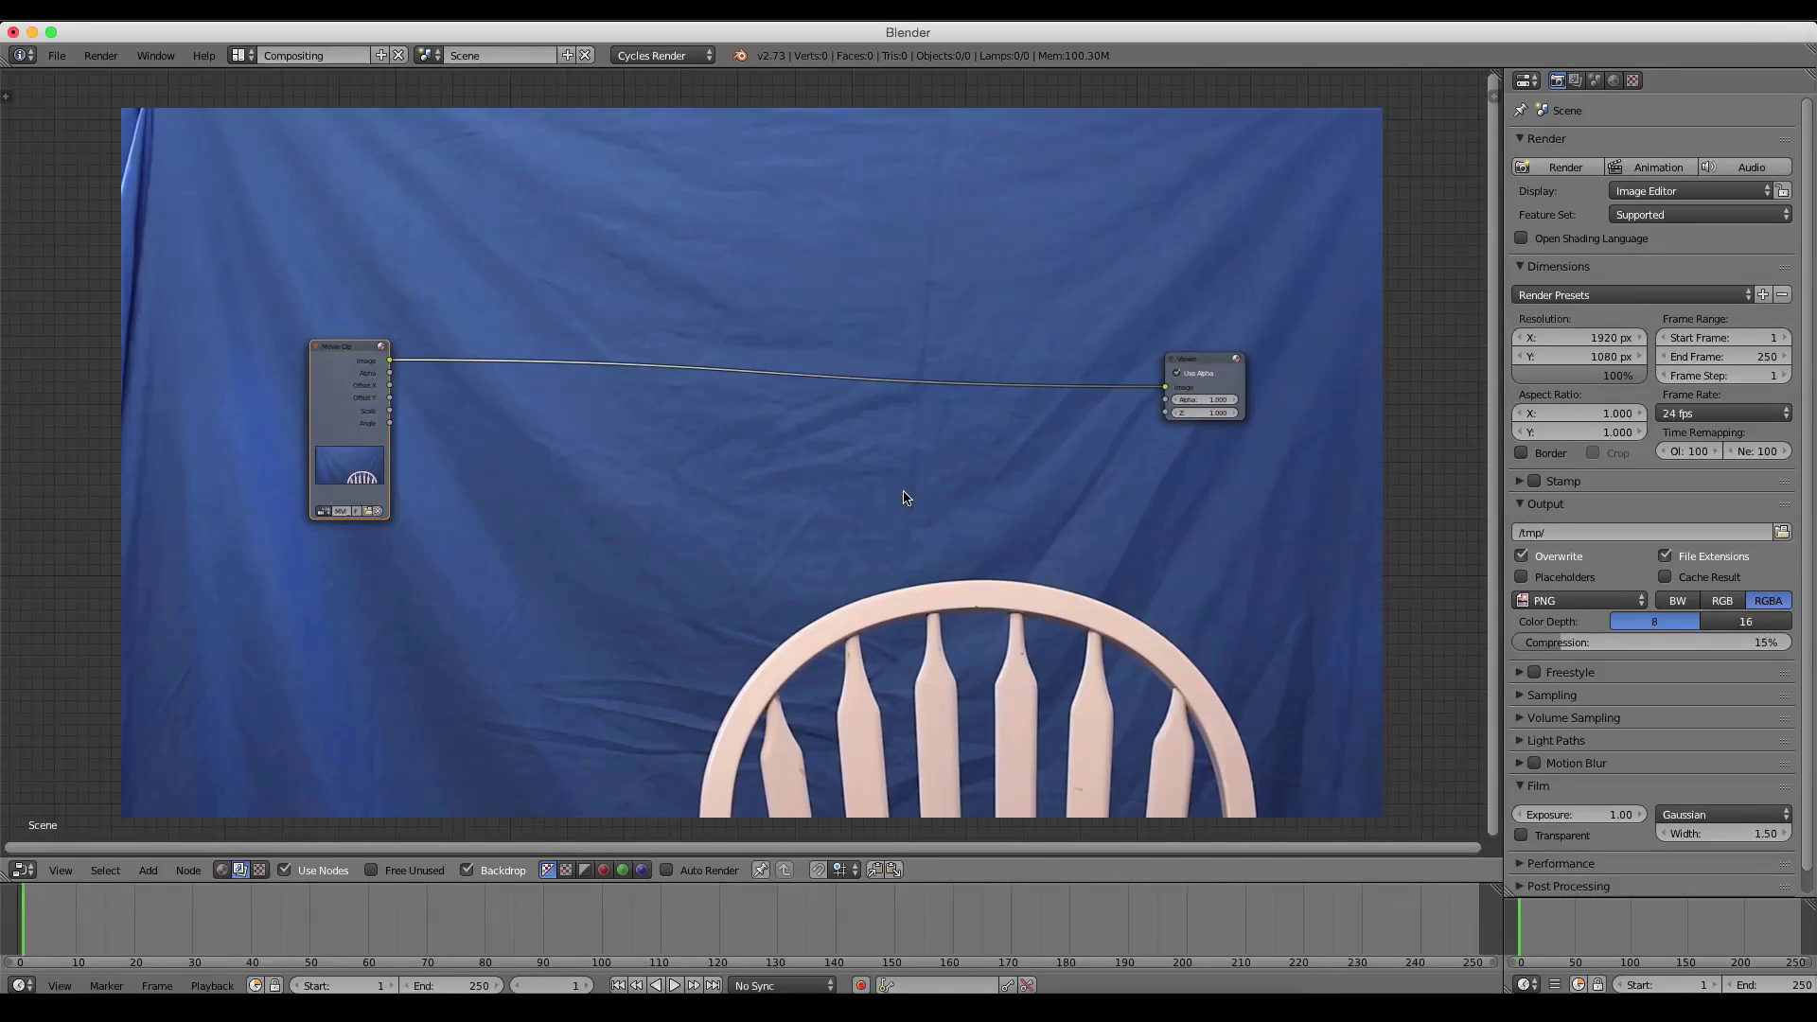
{"action": "key", "text": "v"}
Scrub through the clip to frame 164 to preview footage of the person in front of the blue backdrop
{"action": "left_click", "coordinate": [836, 912]}
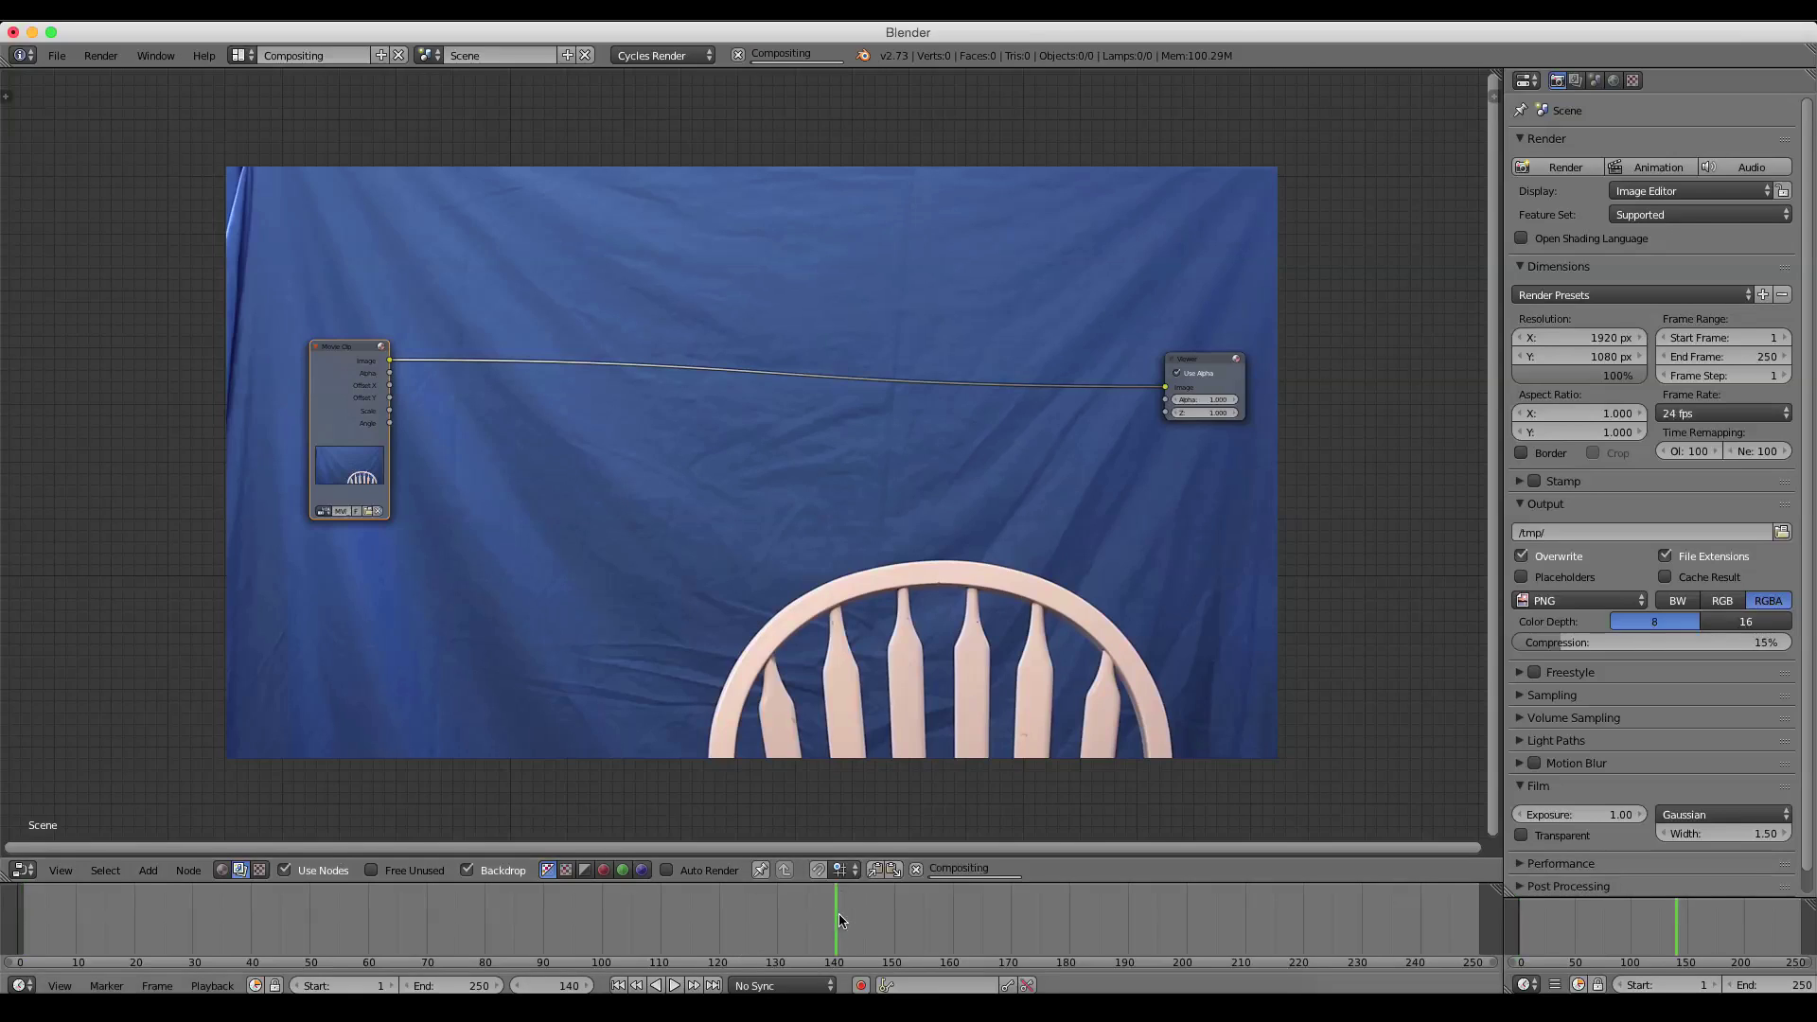
{"action": "left_click_drag", "start_coordinate": [1130, 925], "coordinate": [923, 914]}
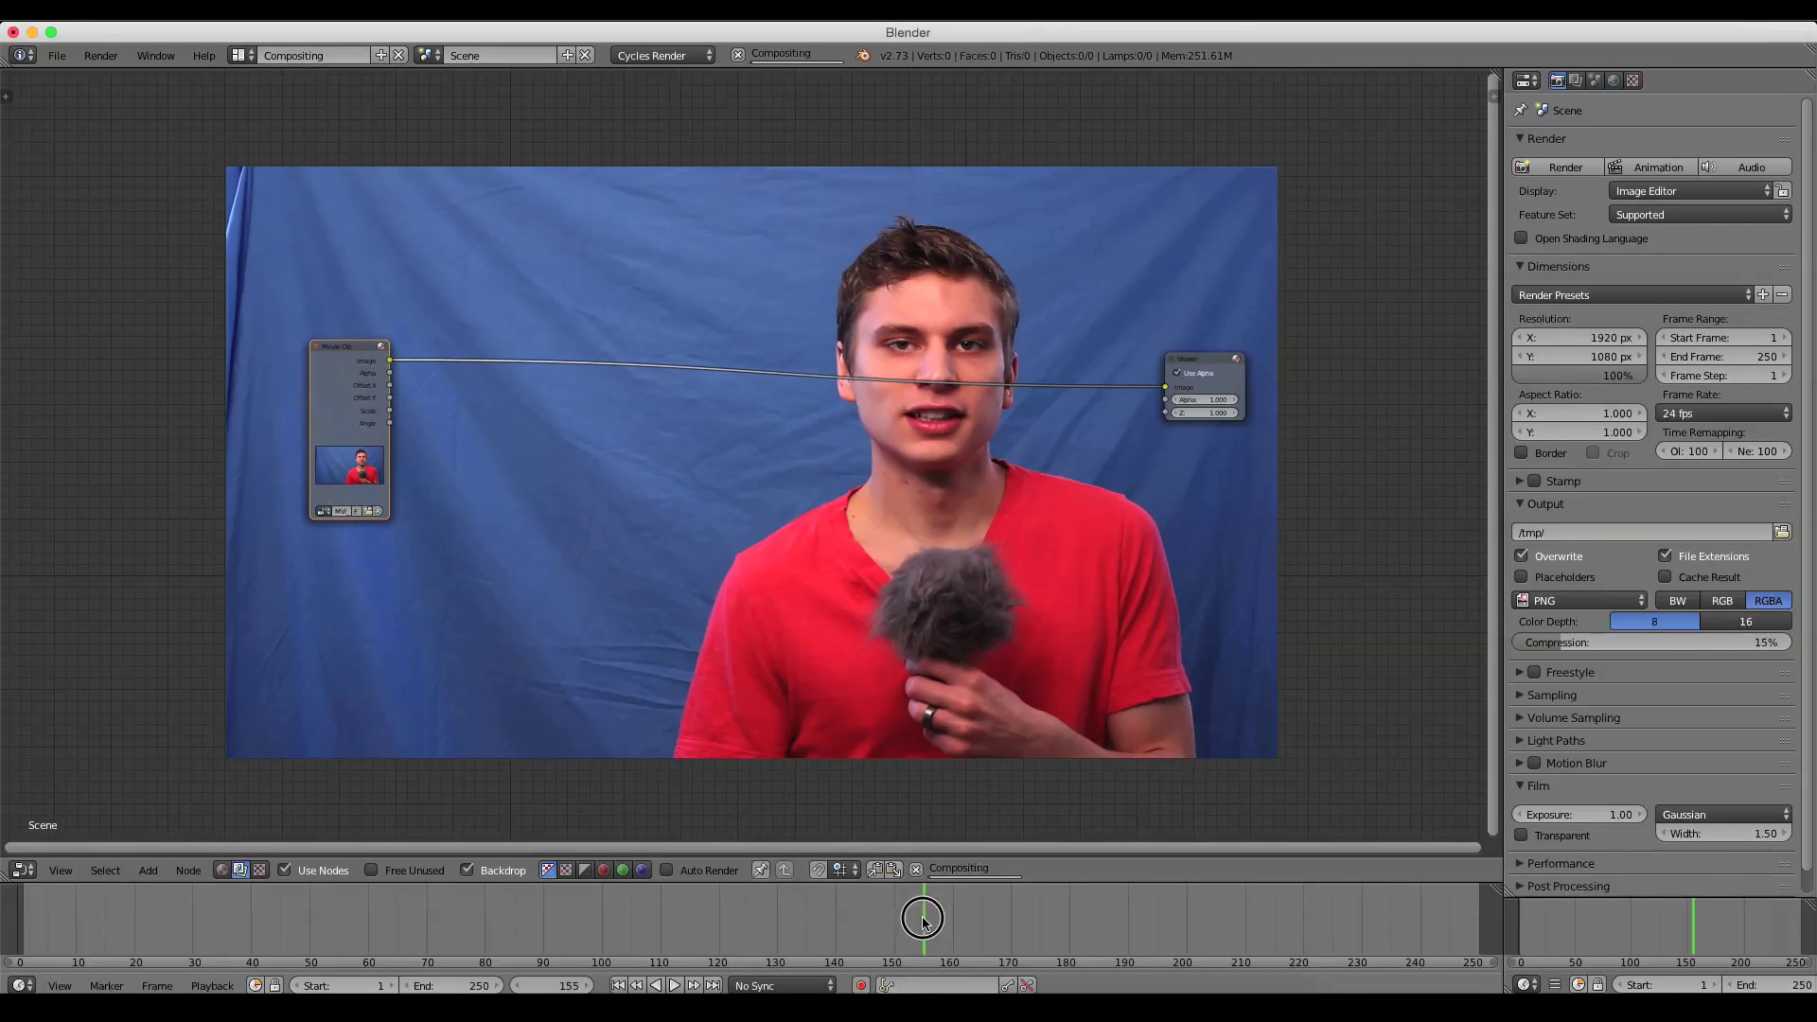
{"action": "left_click", "coordinate": [976, 918]}
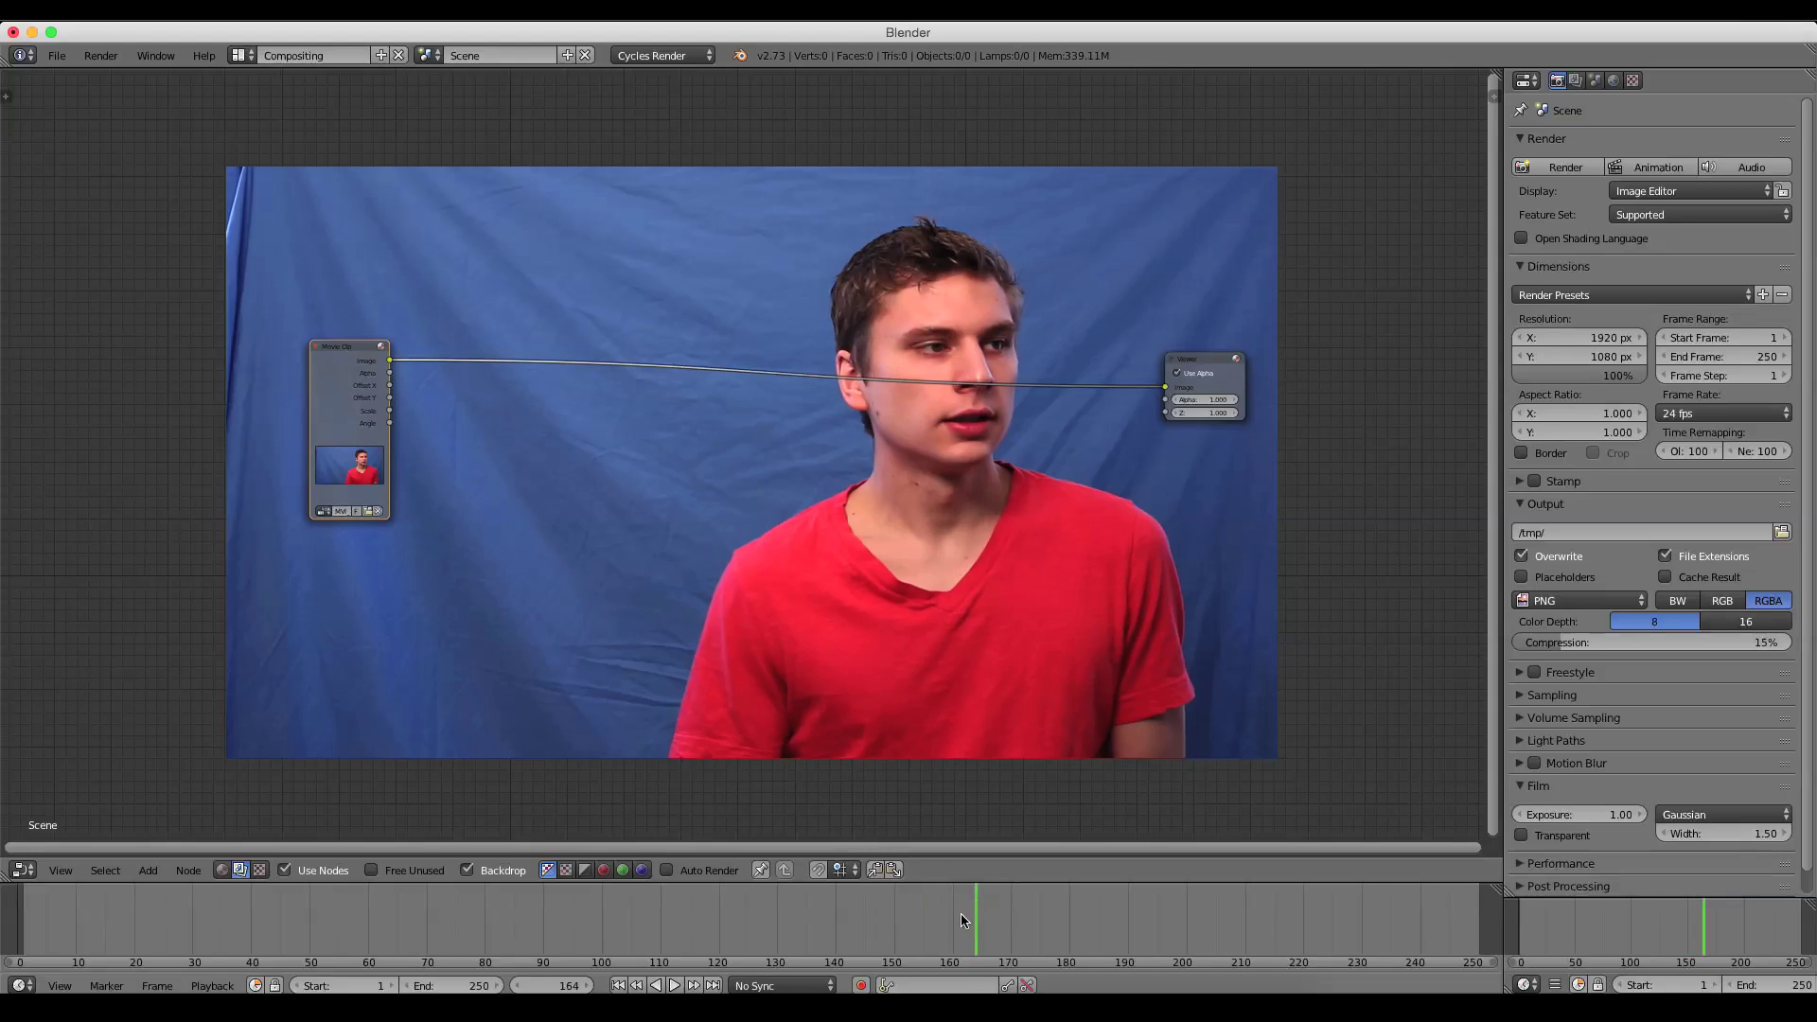
Move the Movie Clip node farther from the Viewer node and set the current frame to 207
{"action": "middle_click_drag", "start_coordinate": [802, 425], "coordinate": [894, 481]}
{"action": "scroll", "coordinate": [723, 393], "scroll_direction": "up", "scroll_amount": 2}
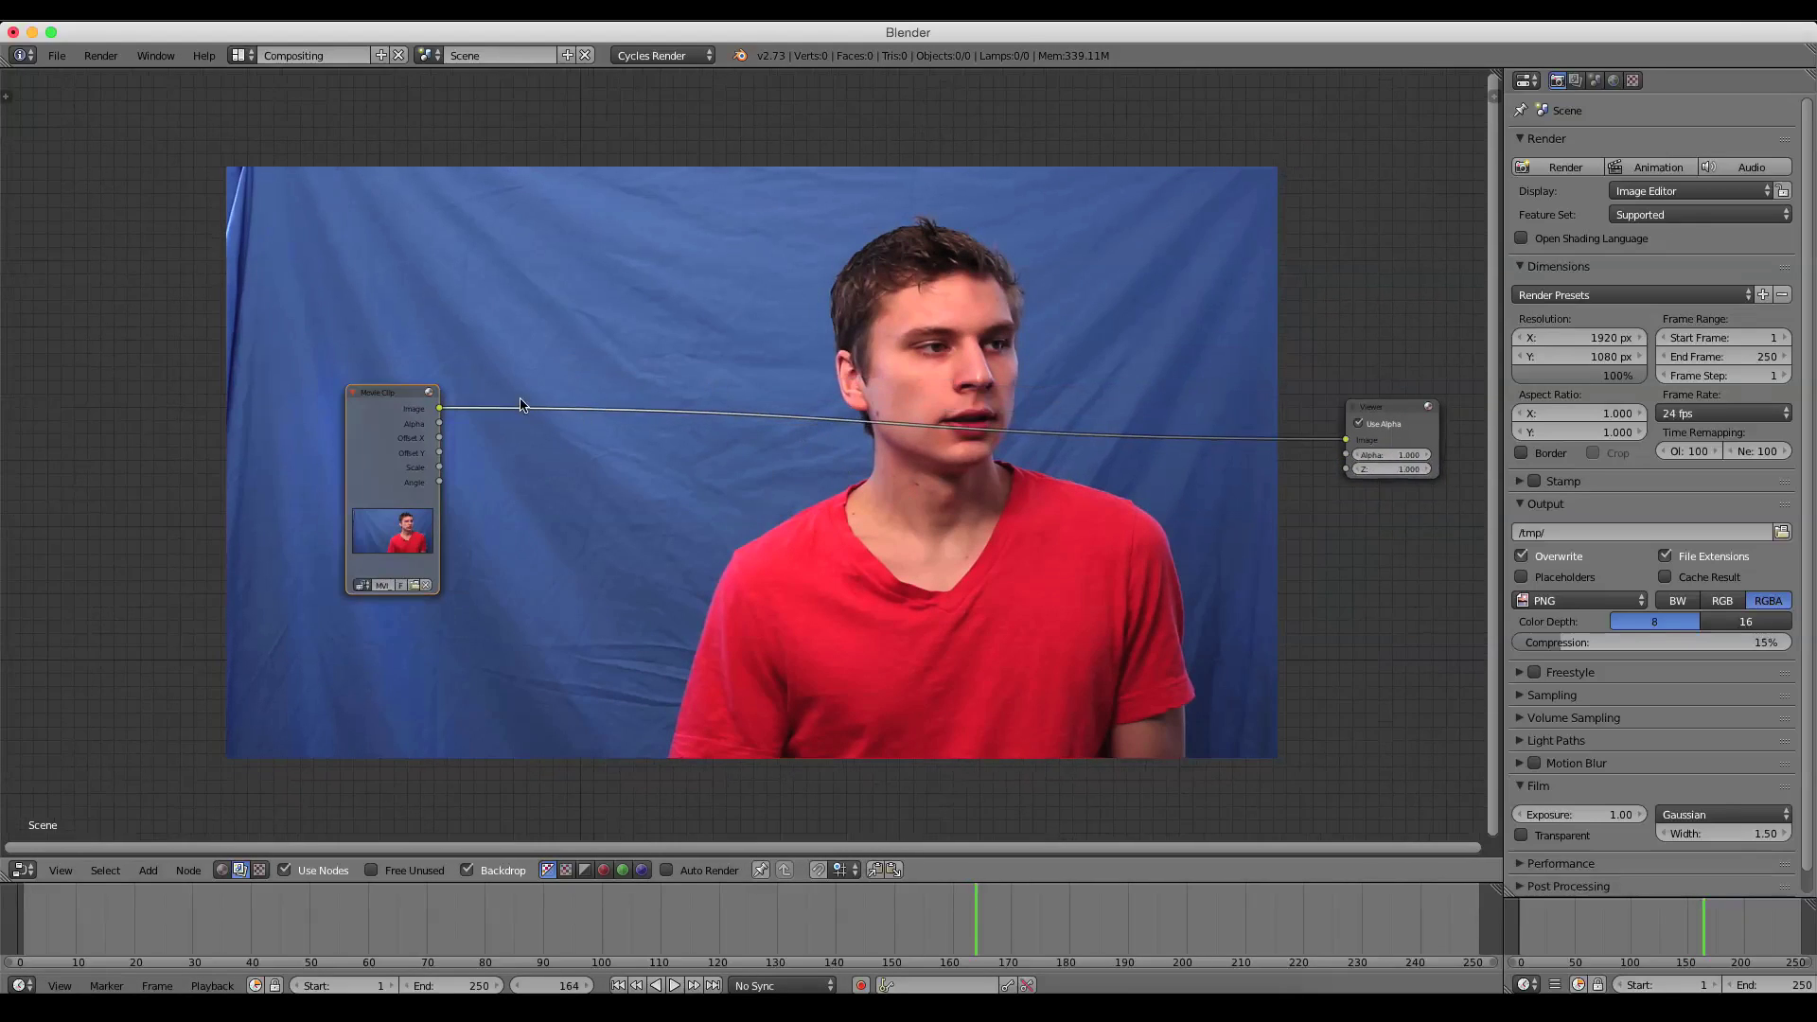
{"action": "left_click_drag", "start_coordinate": [372, 394], "coordinate": [221, 353]}
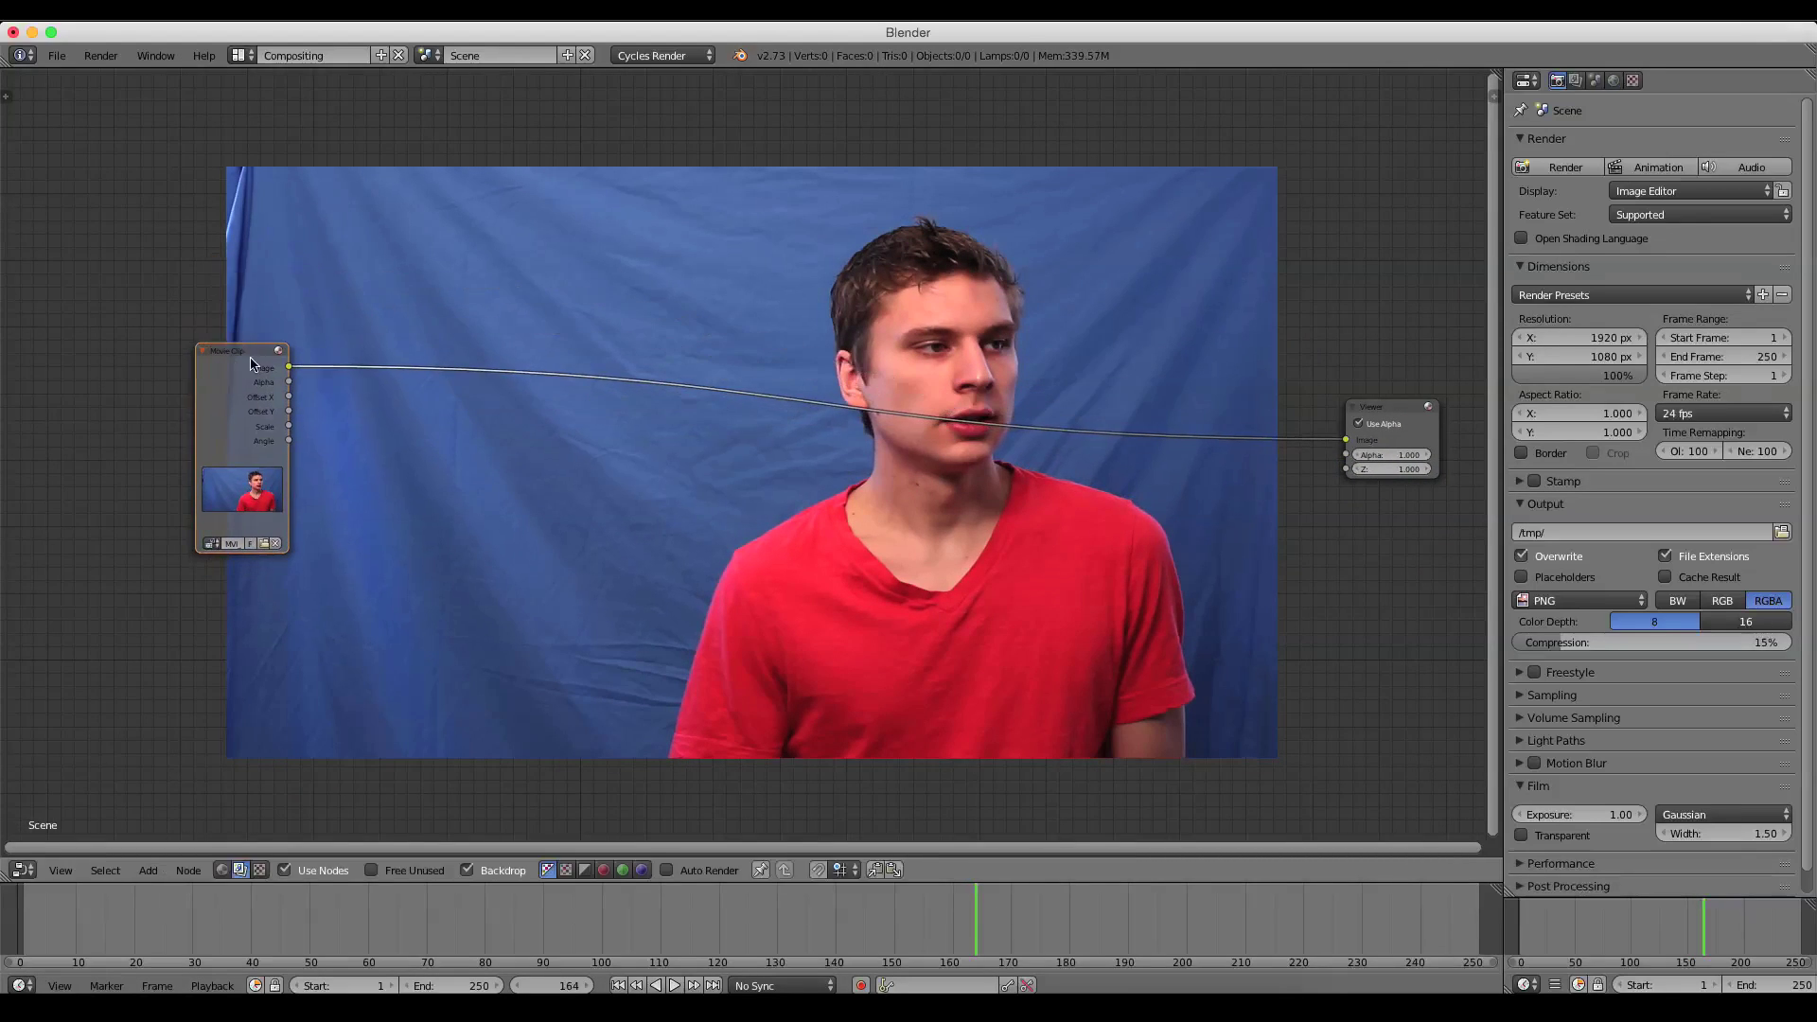
{"action": "left_click", "coordinate": [1134, 918]}
{"action": "left_click", "coordinate": [1228, 920]}
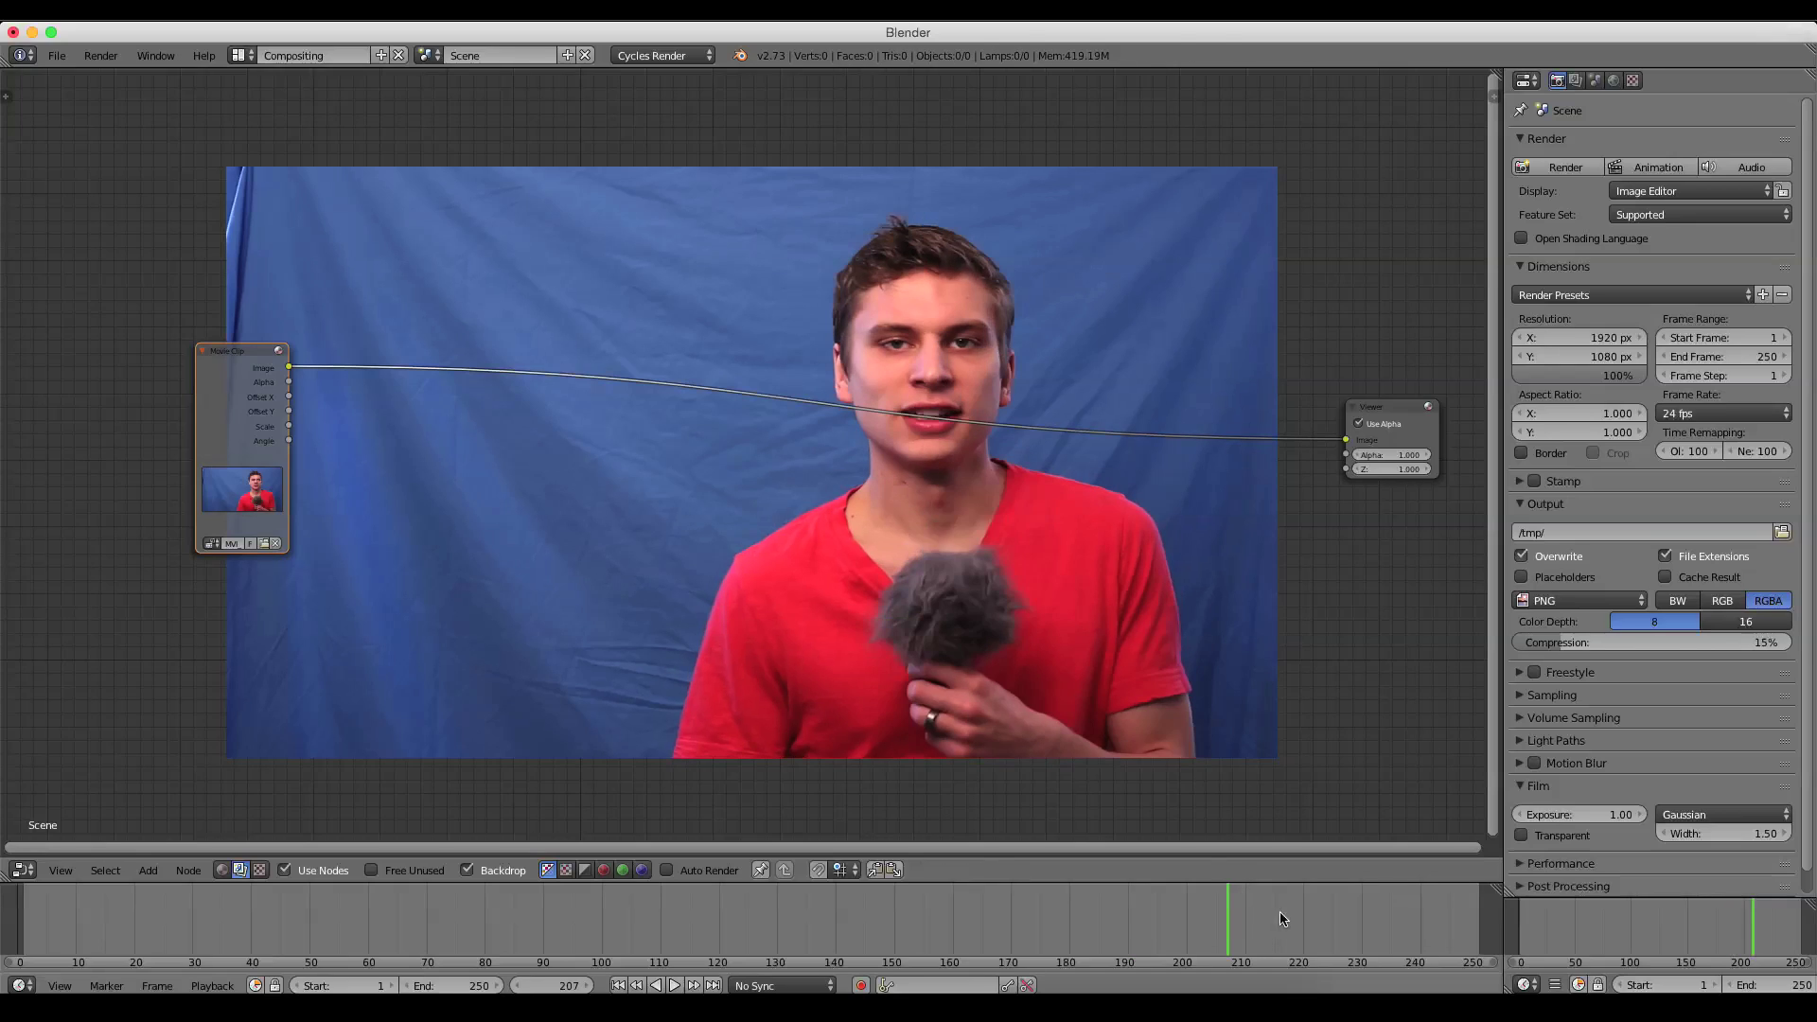
Add a Keying matte node beside the Movie Clip node
{"action": "middle_click_drag", "start_coordinate": [909, 364], "coordinate": [822, 335]}
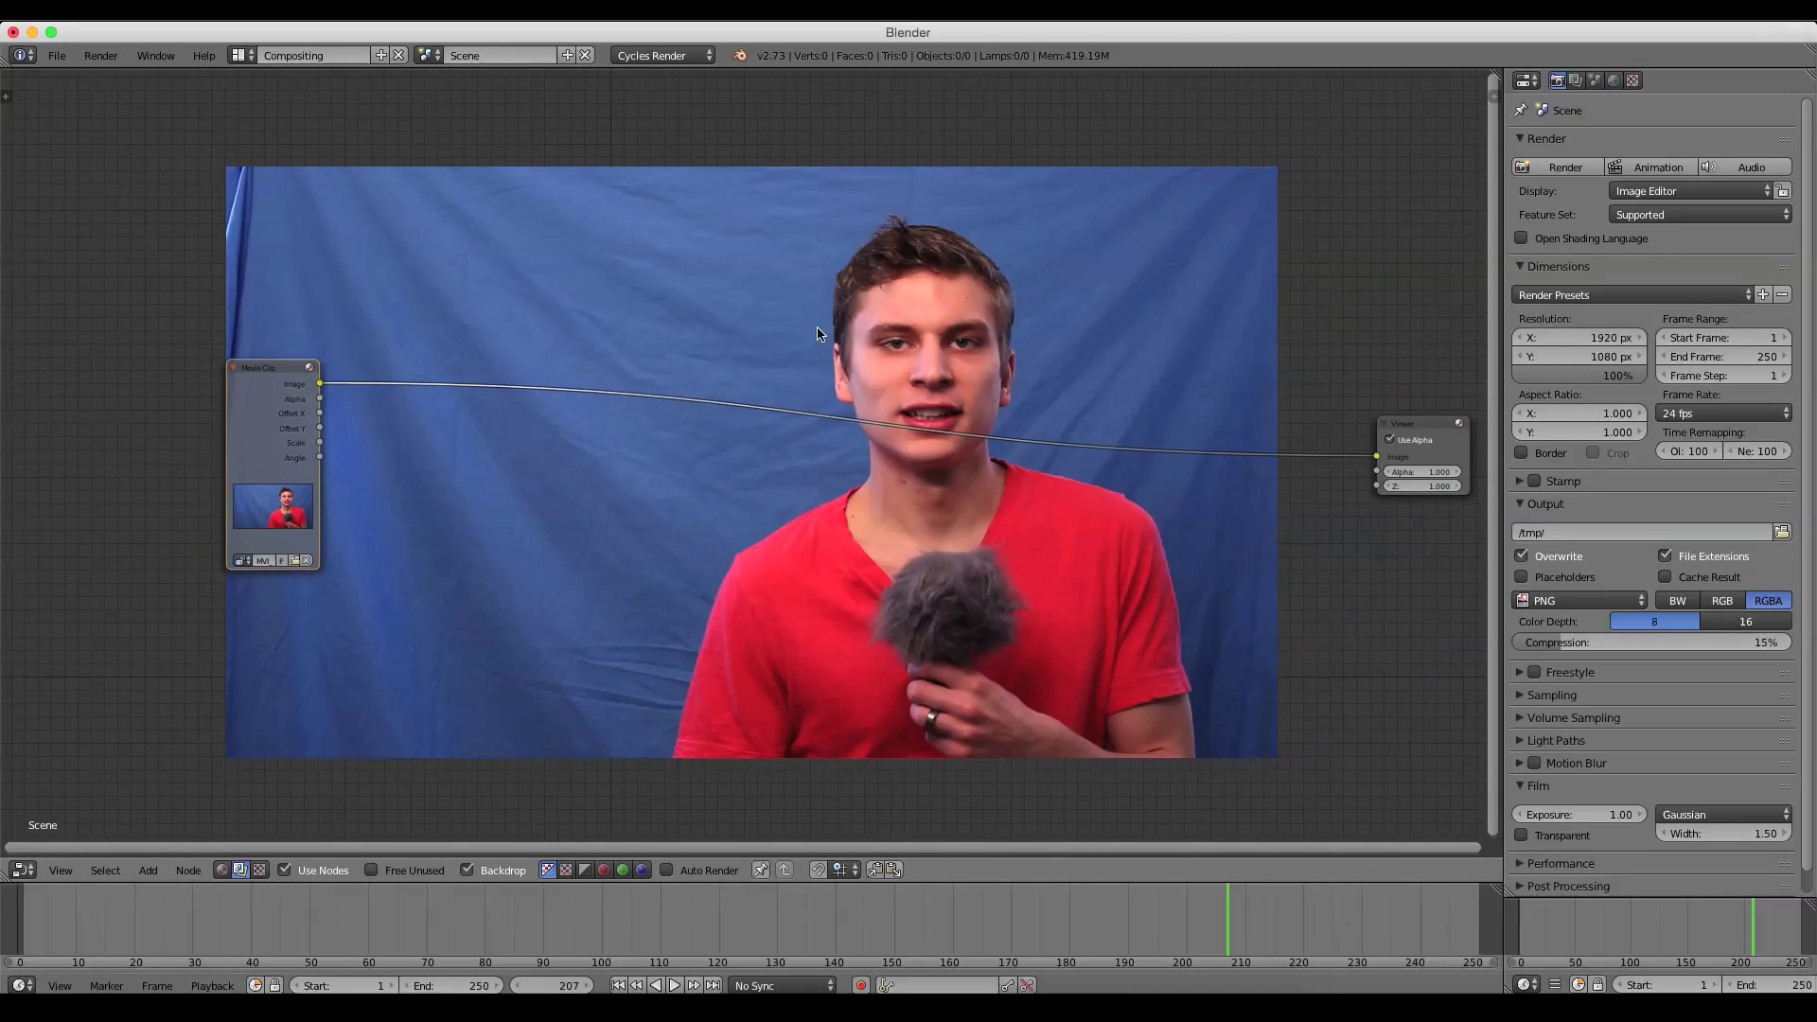
{"action": "scroll", "coordinate": [470, 413], "scroll_direction": "up", "scroll_amount": 1}
{"action": "key", "text": "shift+a"}
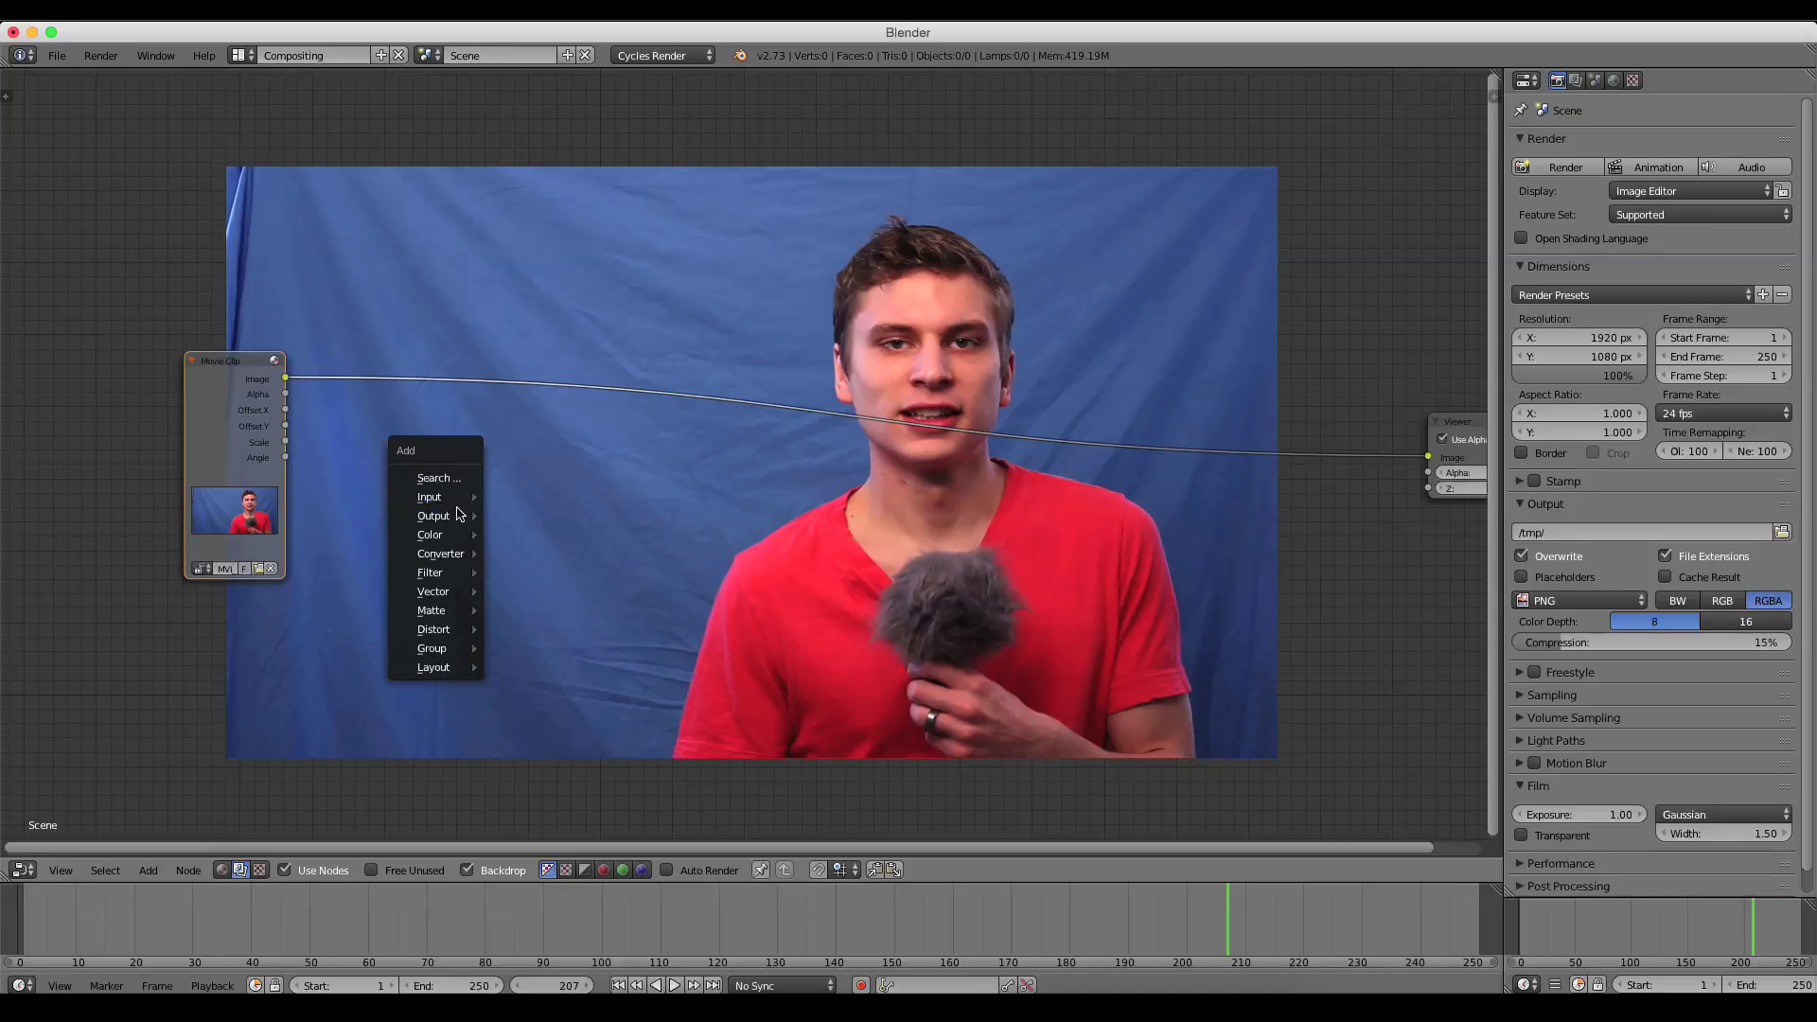
{"action": "mouse_move", "coordinate": [458, 616]}
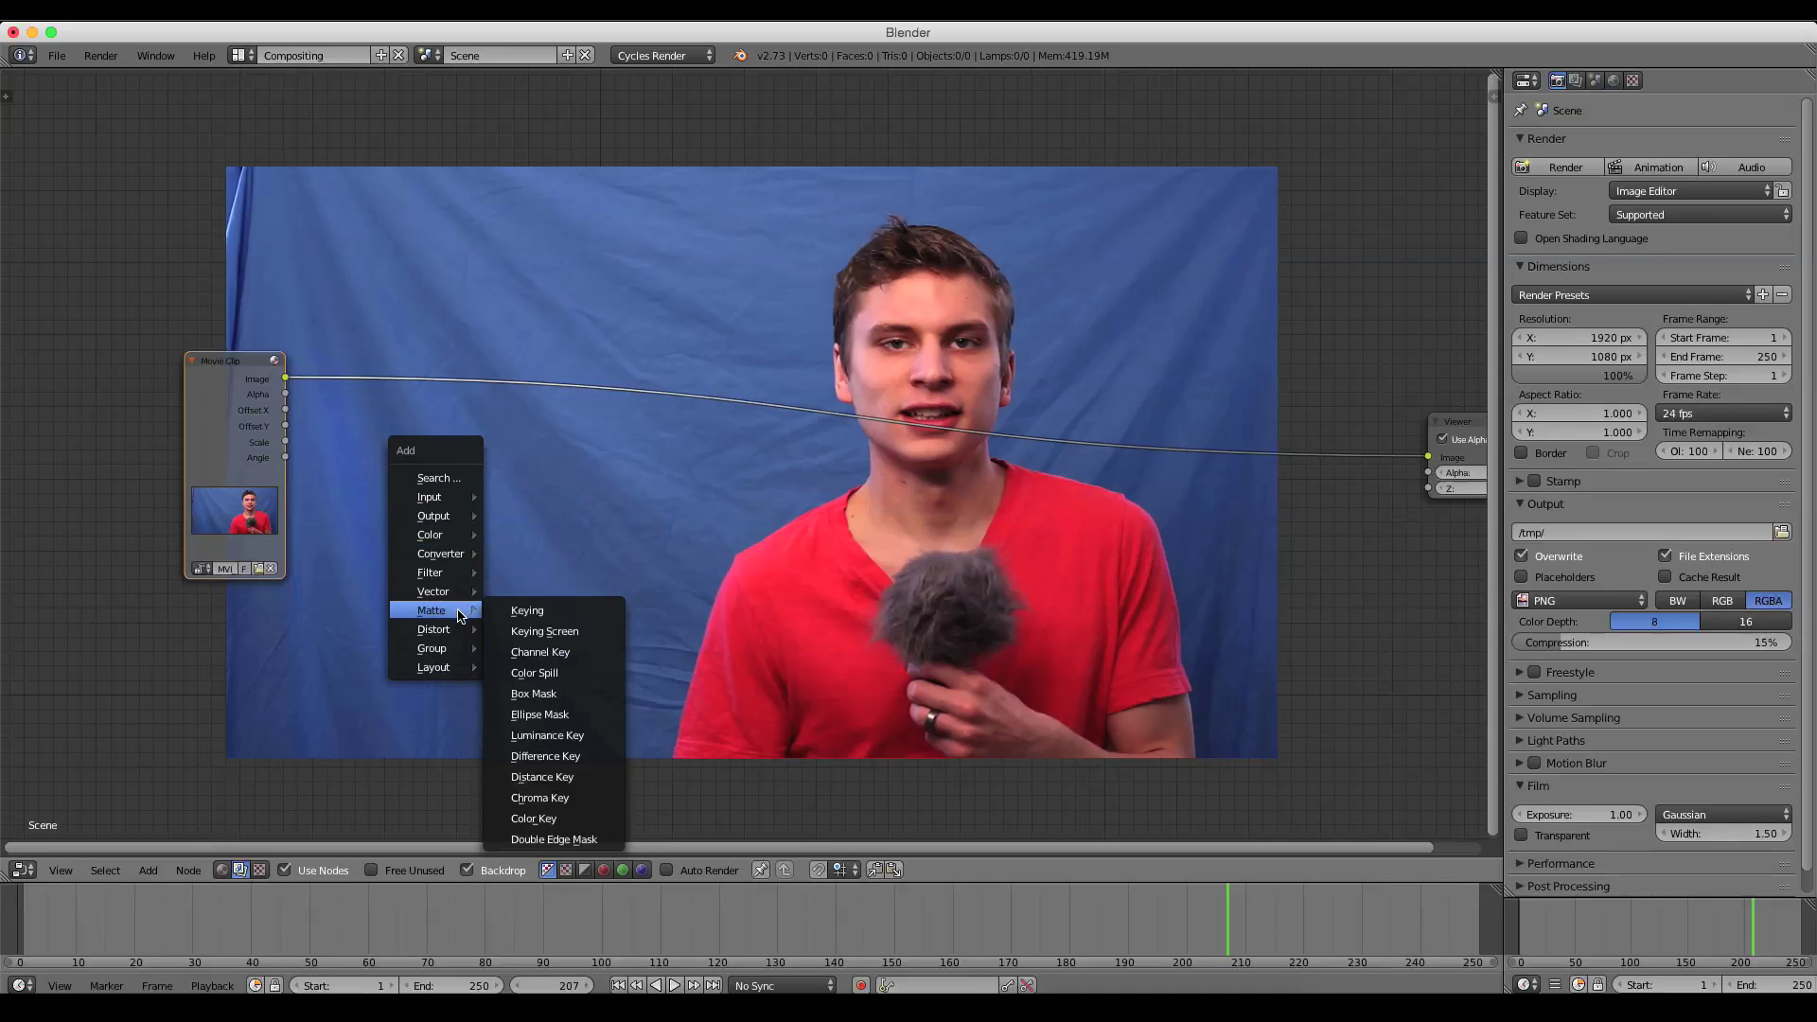
{"action": "left_click", "coordinate": [526, 610]}
{"action": "left_click", "coordinate": [346, 415]}
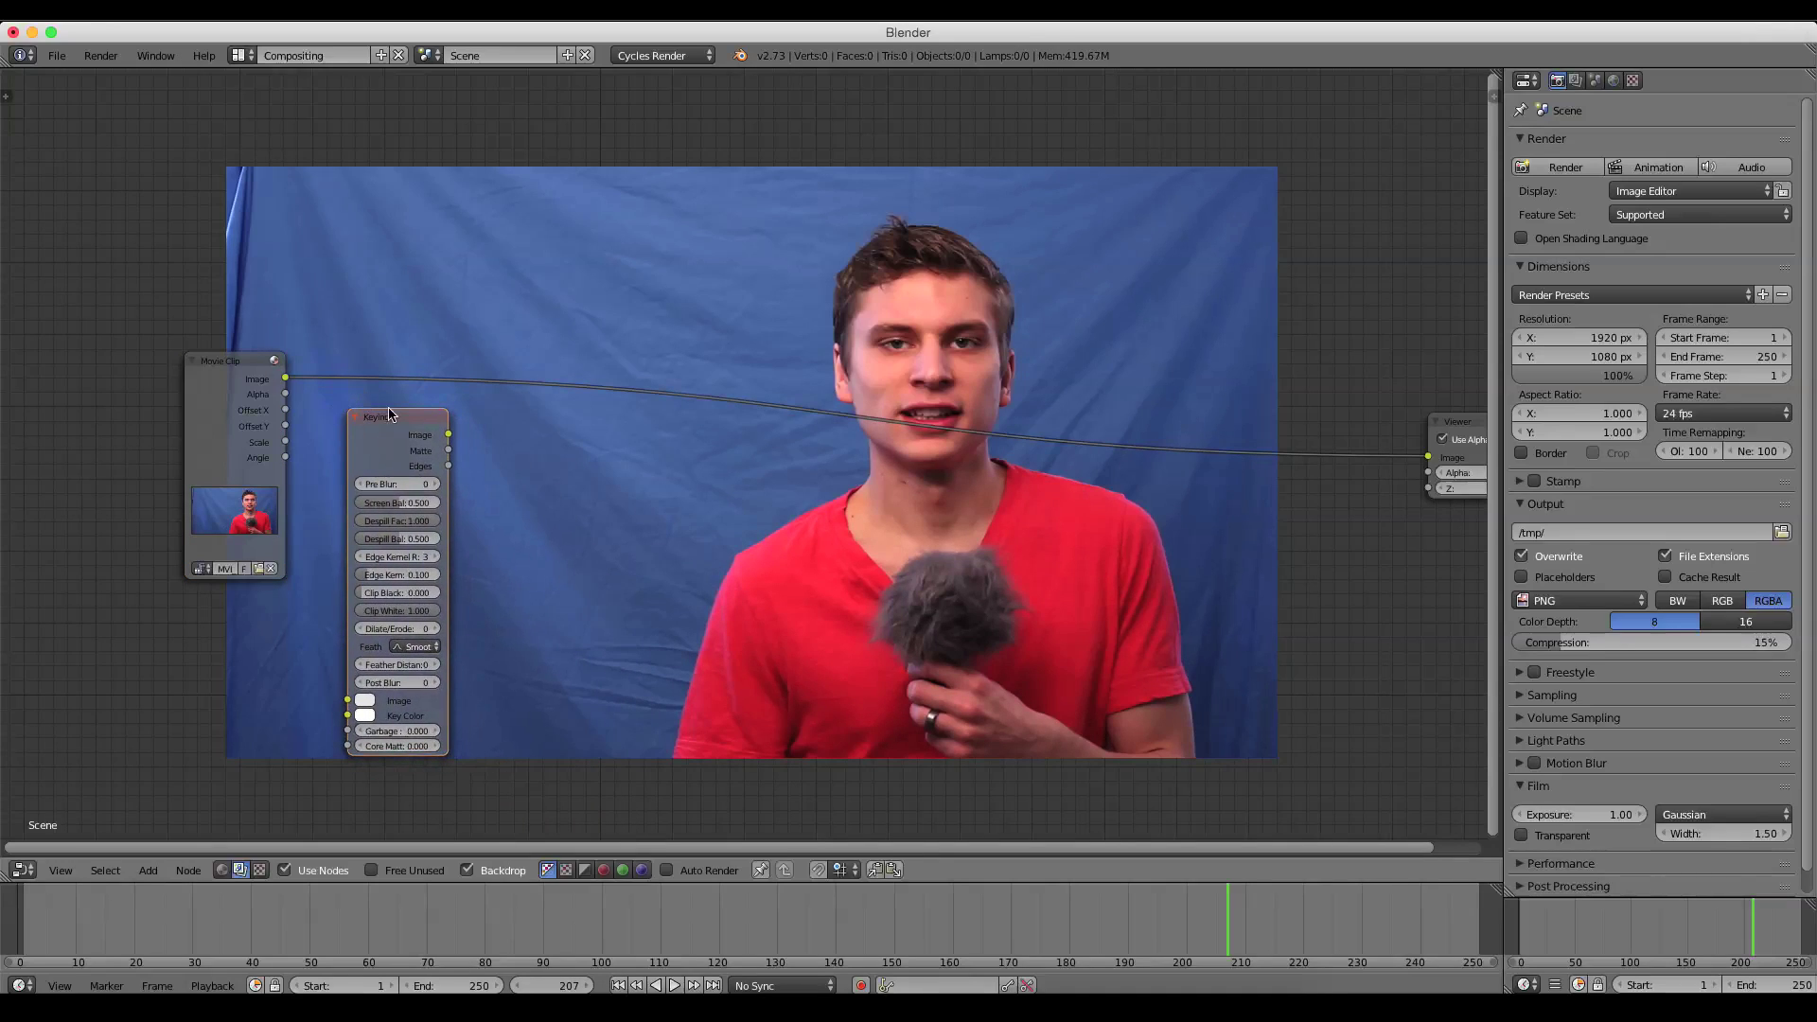
Rearrange the Movie Clip, Viewer and Keying nodes so the Keying node sits just below the link between the other two
{"action": "middle_click_drag", "start_coordinate": [697, 406], "coordinate": [628, 382]}
{"action": "left_click", "coordinate": [1395, 387]}
{"action": "left_click_drag", "start_coordinate": [1394, 386], "coordinate": [1398, 330]}
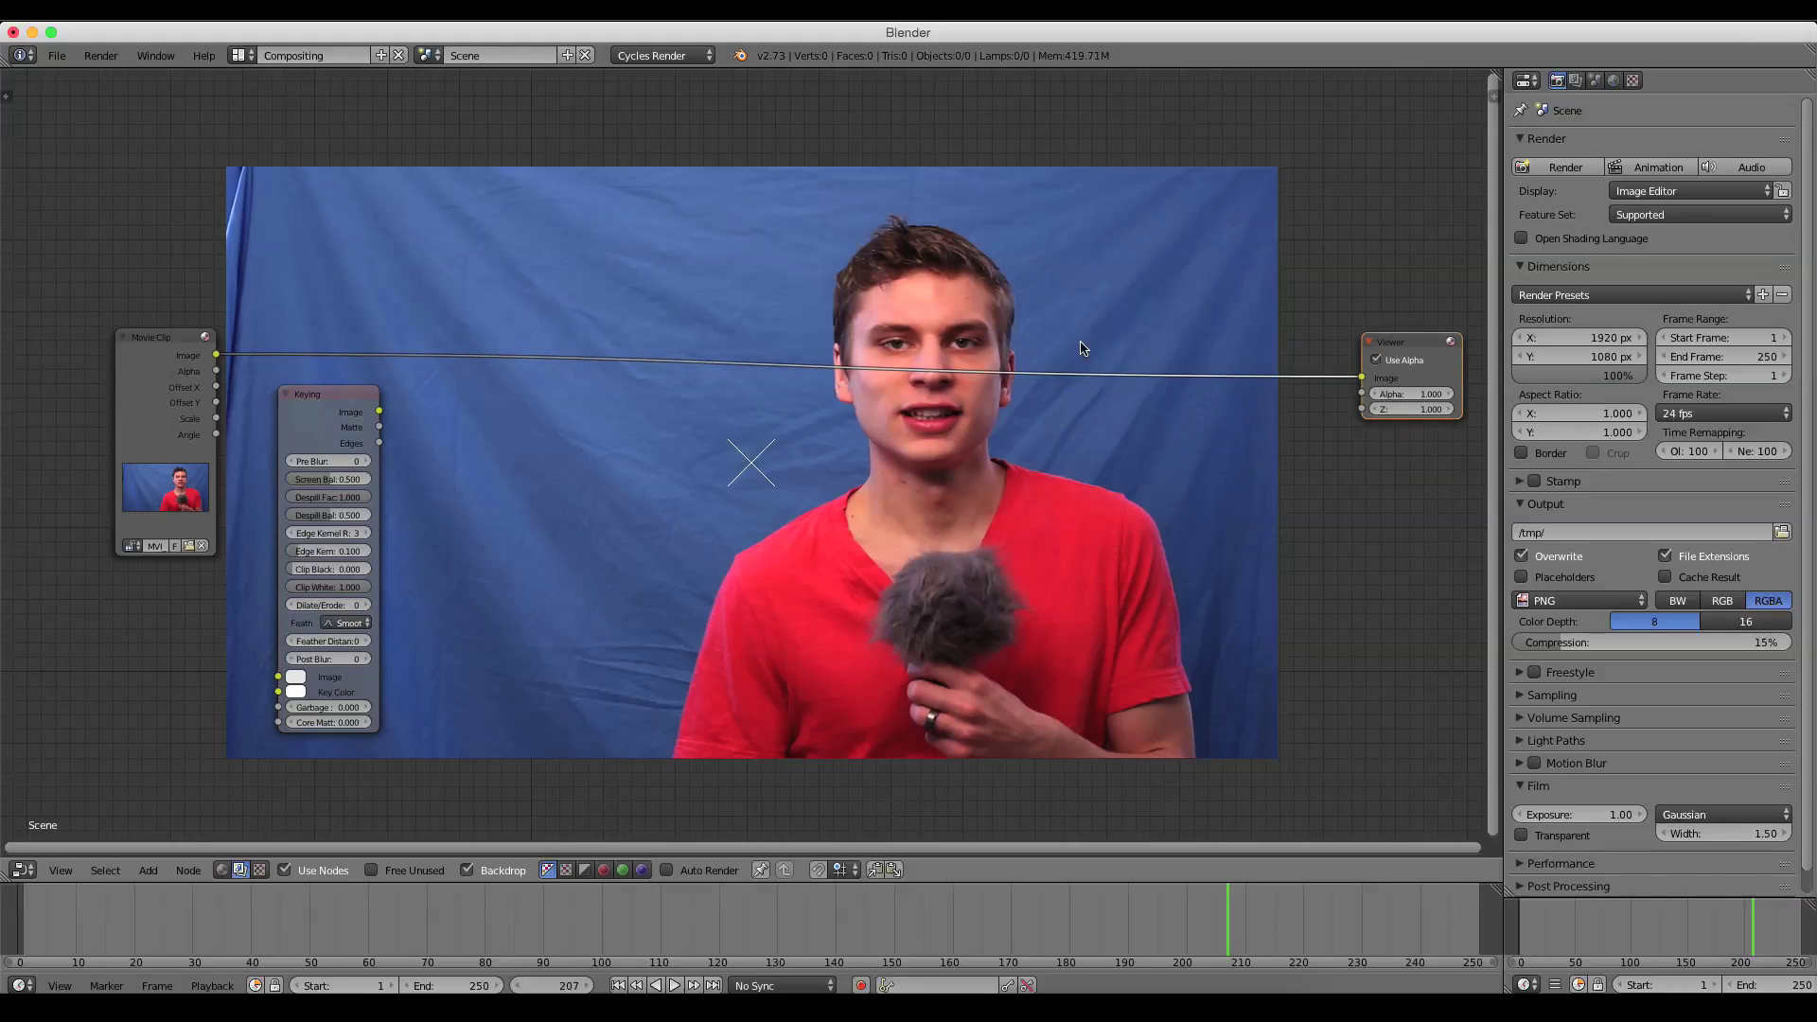
{"action": "middle_click_drag", "start_coordinate": [584, 462], "coordinate": [630, 545]}
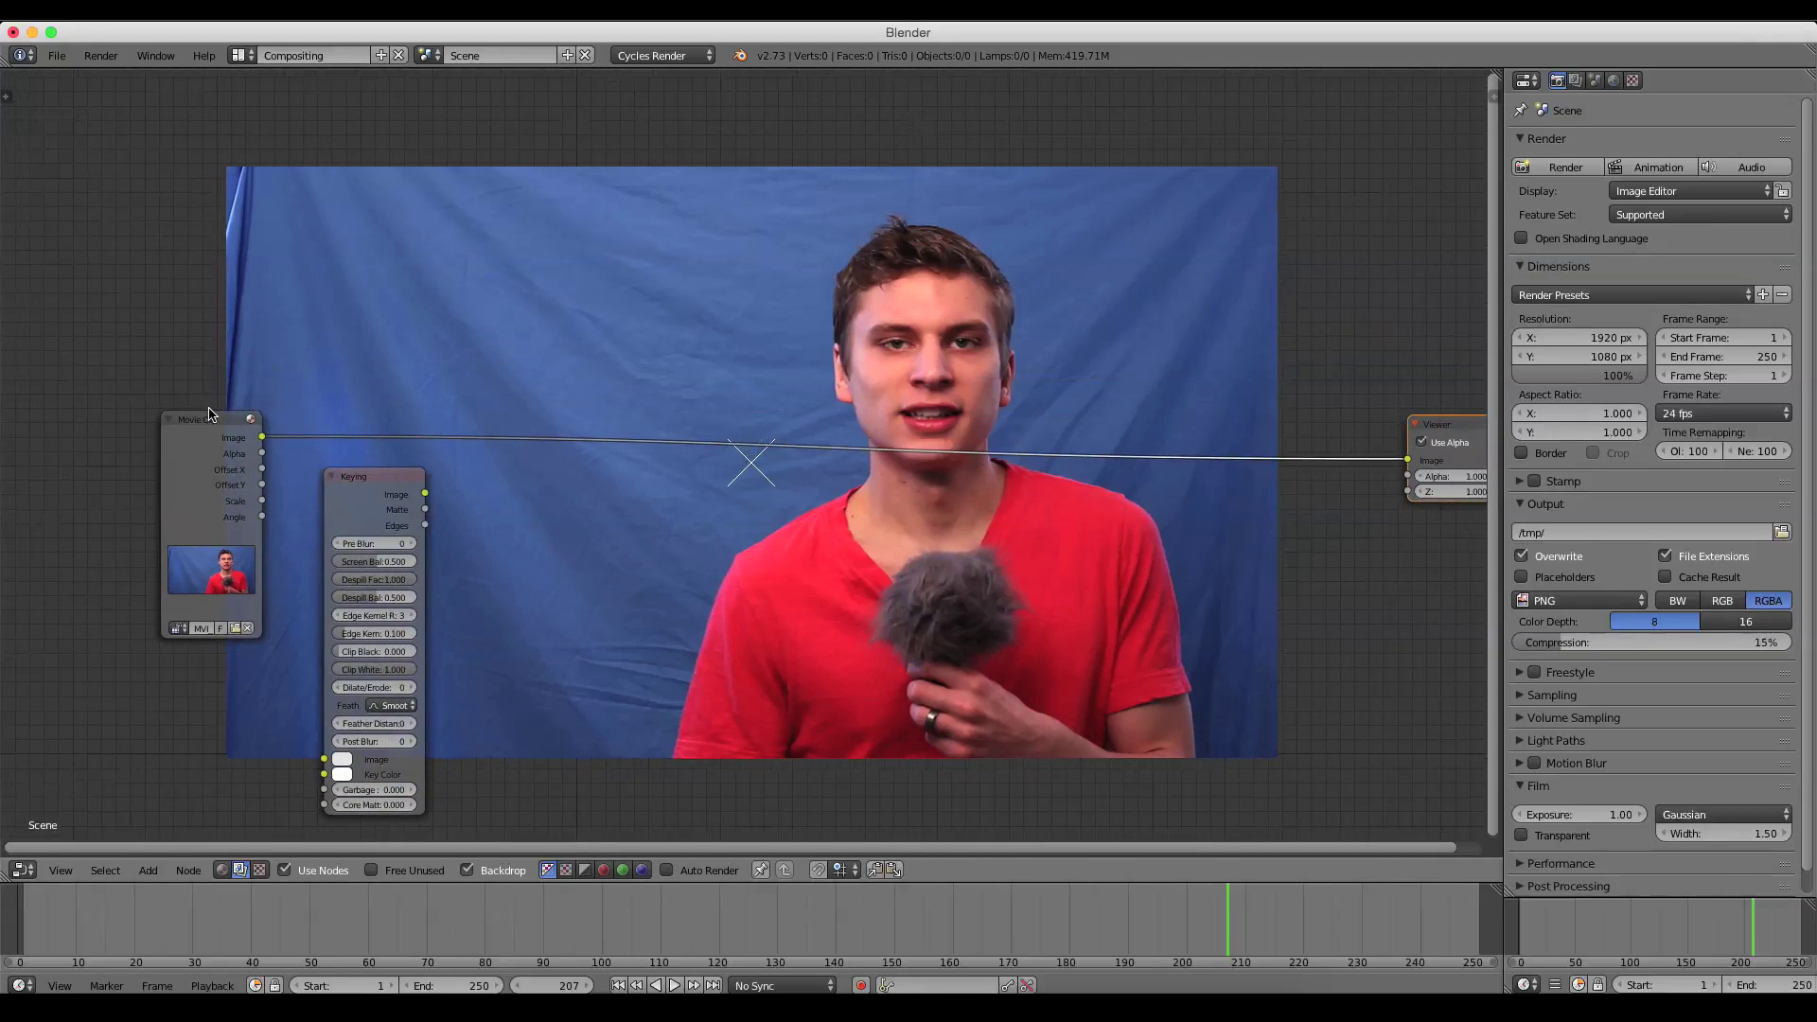
{"action": "left_click_drag", "start_coordinate": [209, 413], "coordinate": [189, 365]}
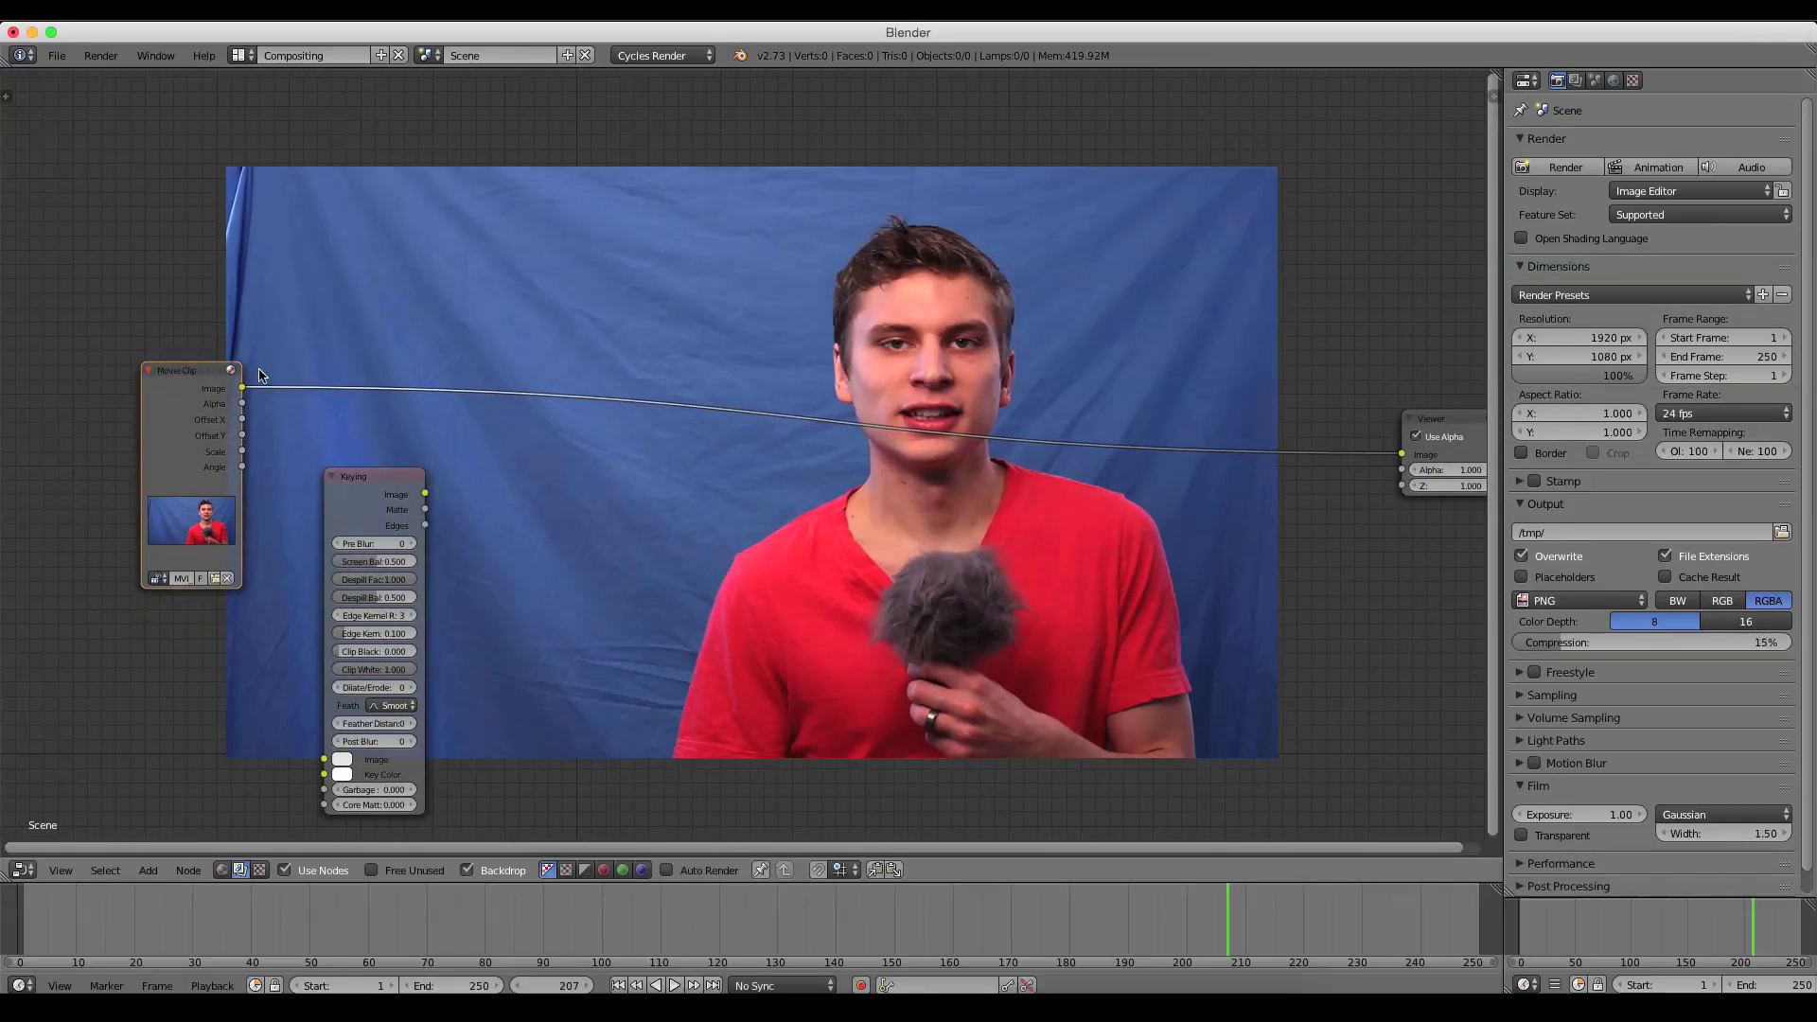
{"action": "left_click_drag", "start_coordinate": [408, 499], "coordinate": [386, 472]}
{"action": "scroll", "coordinate": [350, 540], "scroll_direction": "up", "scroll_amount": 4}
{"action": "middle_click_drag", "start_coordinate": [330, 579], "coordinate": [388, 417]}
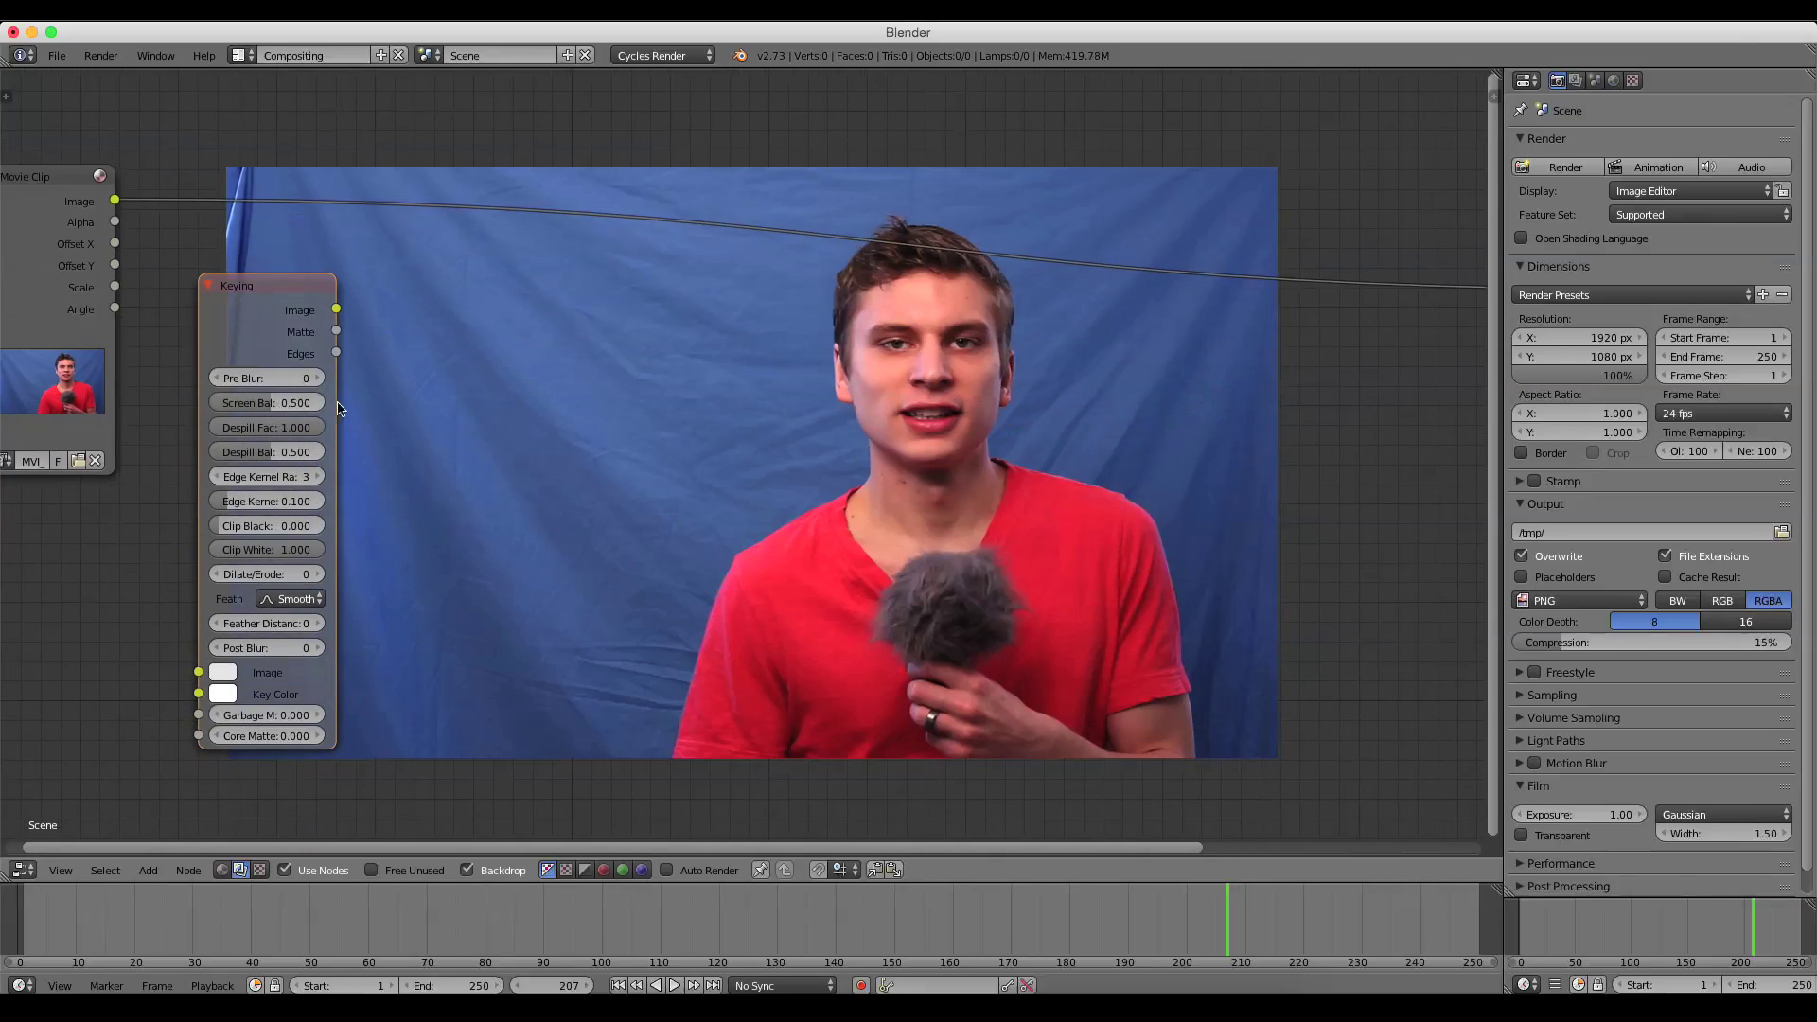
{"action": "left_click_drag", "start_coordinate": [252, 312], "coordinate": [317, 308]}
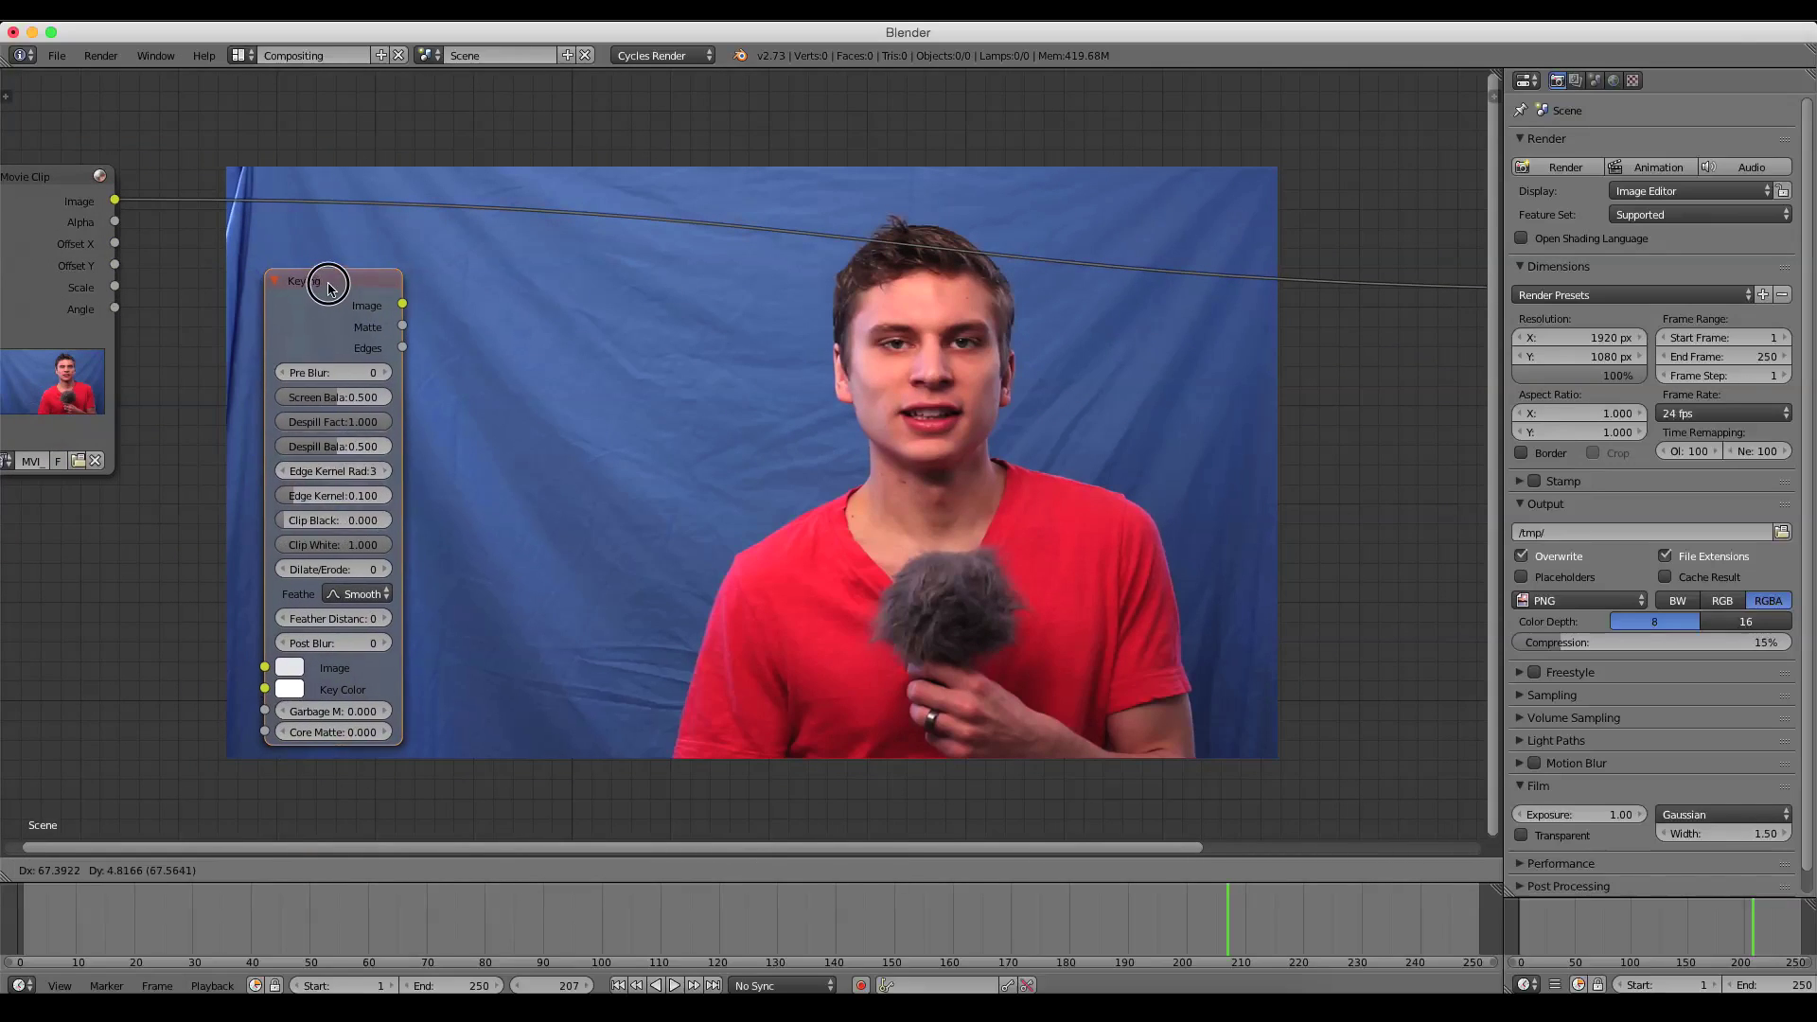
Set the Keying node's Key Color to the blue sampled from the backdrop cloth in the footage
{"action": "left_click", "coordinate": [288, 689]}
{"action": "left_click", "coordinate": [440, 598]}
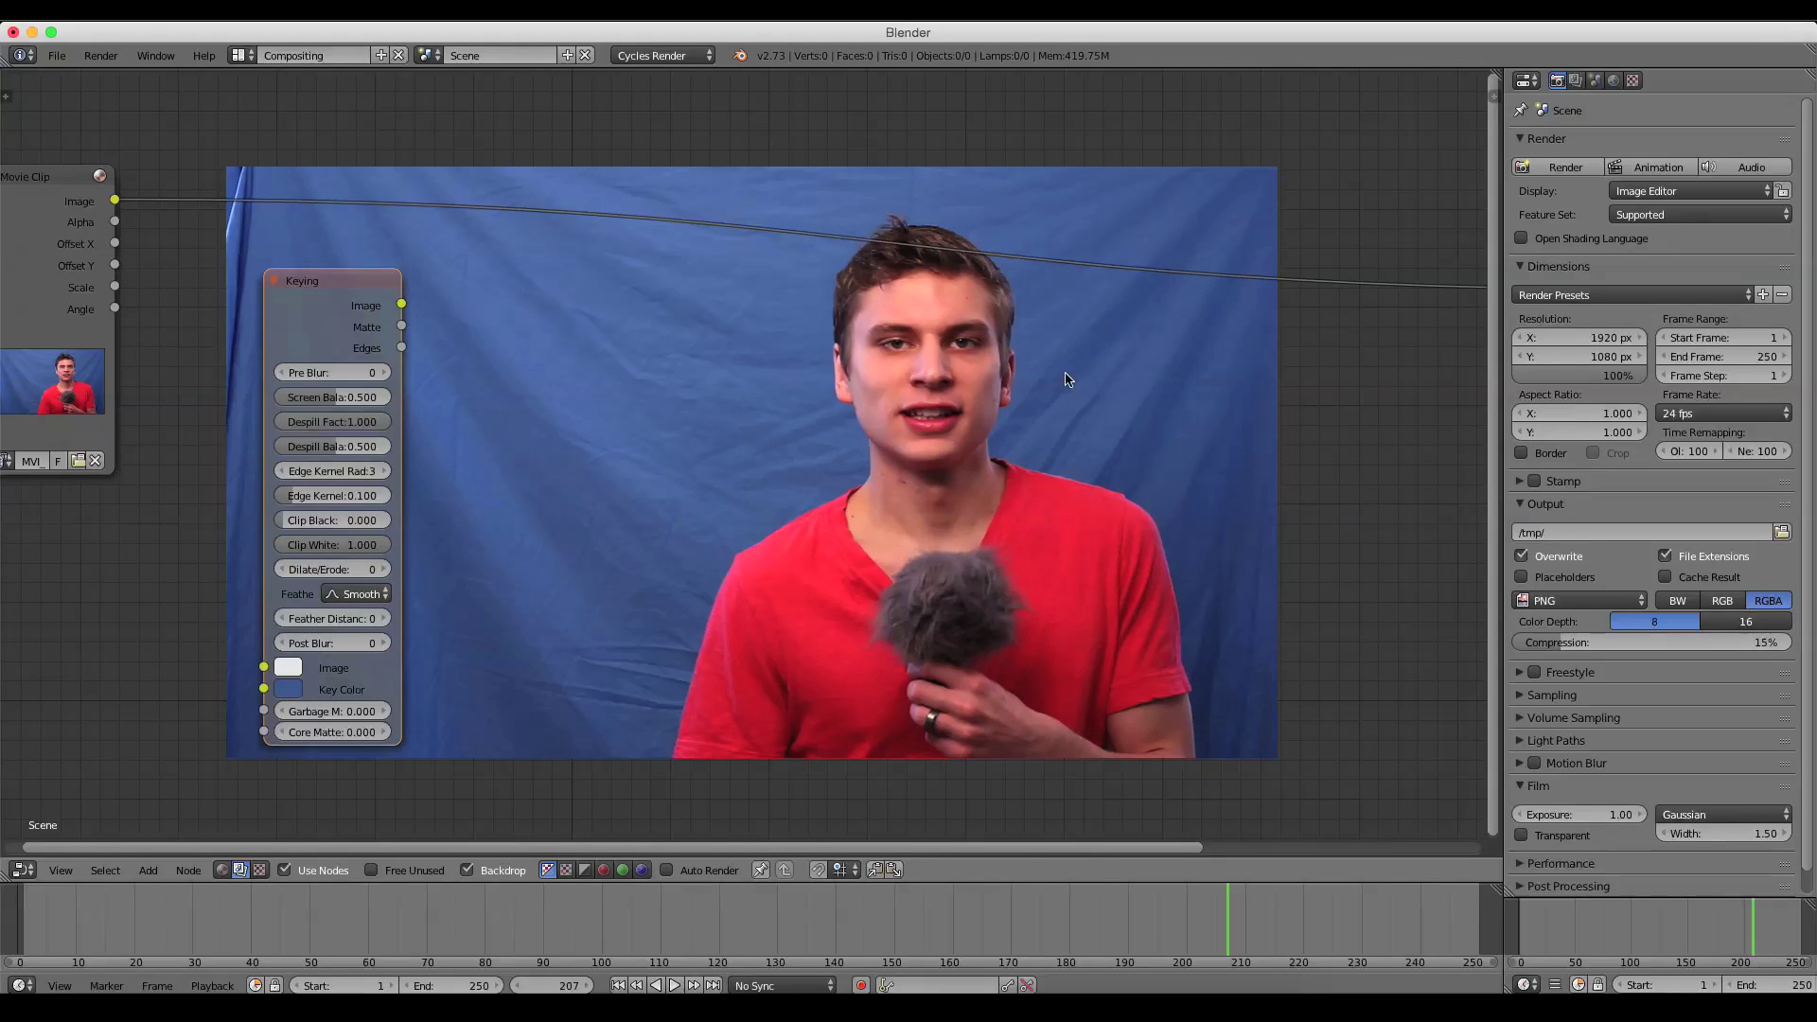
{"action": "left_click", "coordinate": [1094, 373]}
Insert the Keying node into the link between the Movie Clip and Viewer nodes
{"action": "left_click_drag", "start_coordinate": [353, 302], "coordinate": [392, 199]}
{"action": "key", "text": "Home"}
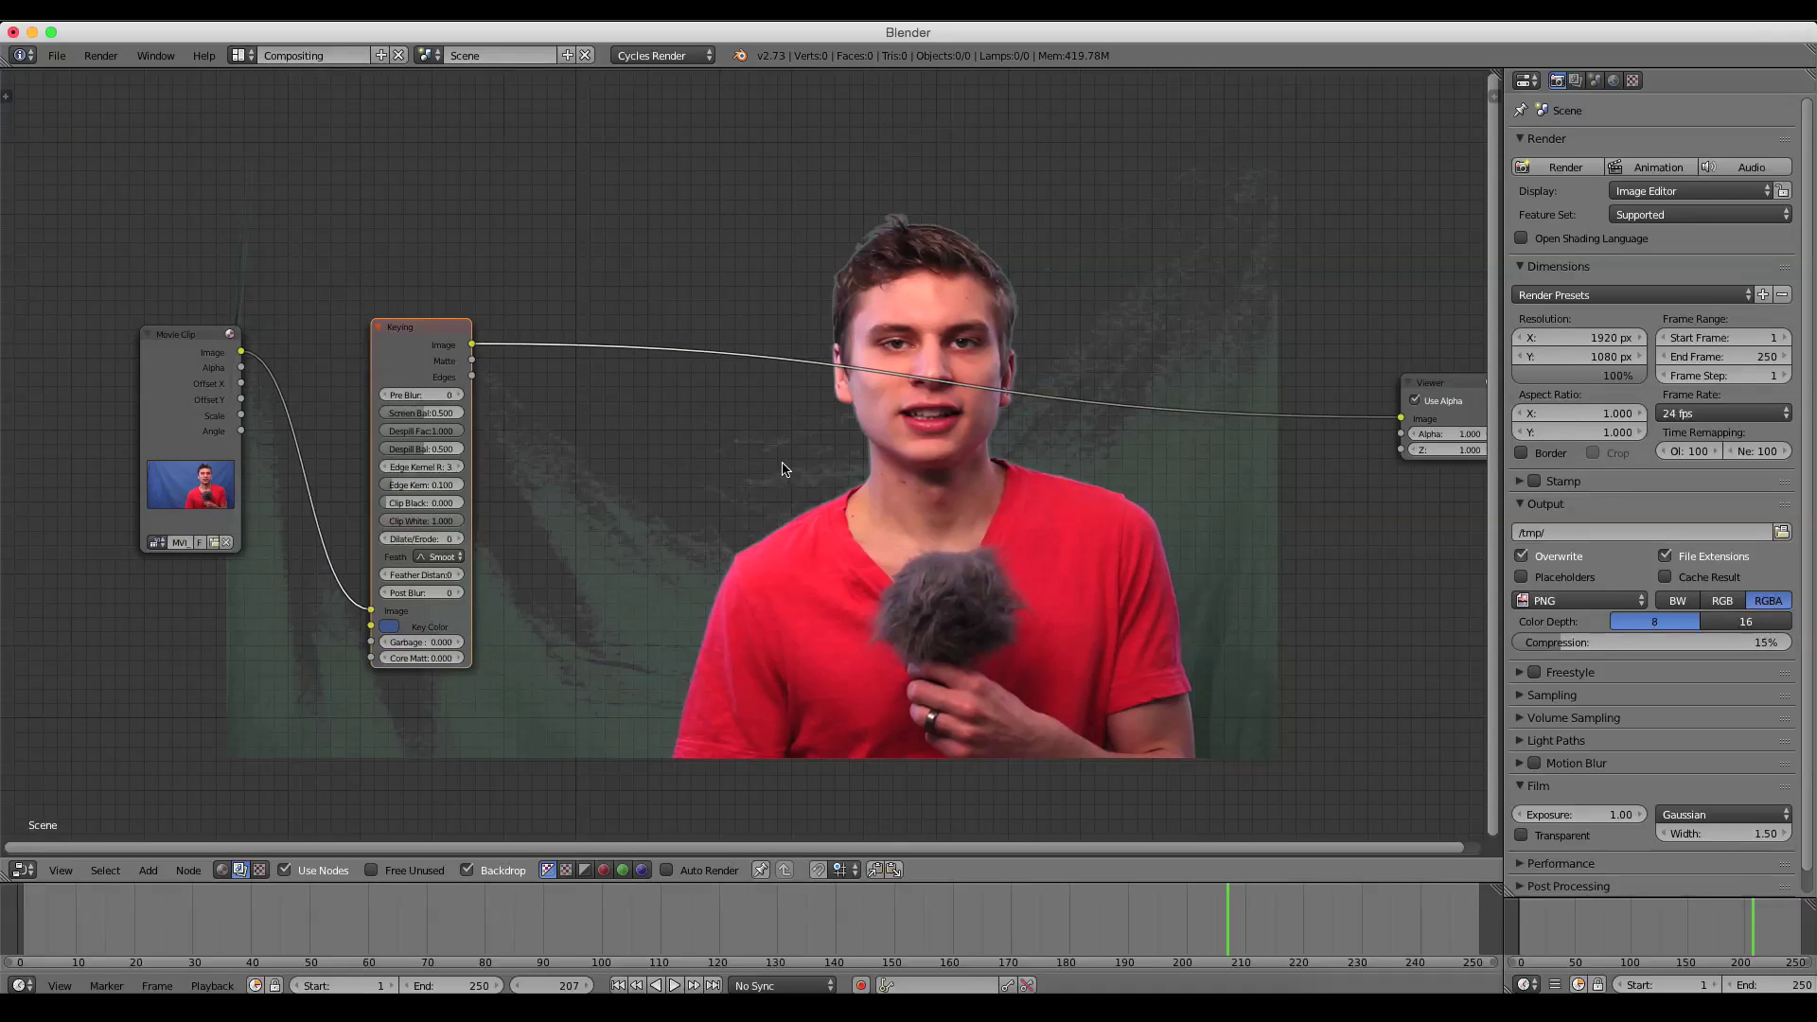
Set both the Despill Factor and the Despill Balance of the Keying node to 0
{"action": "scroll", "coordinate": [668, 510], "scroll_direction": "up", "scroll_amount": 3}
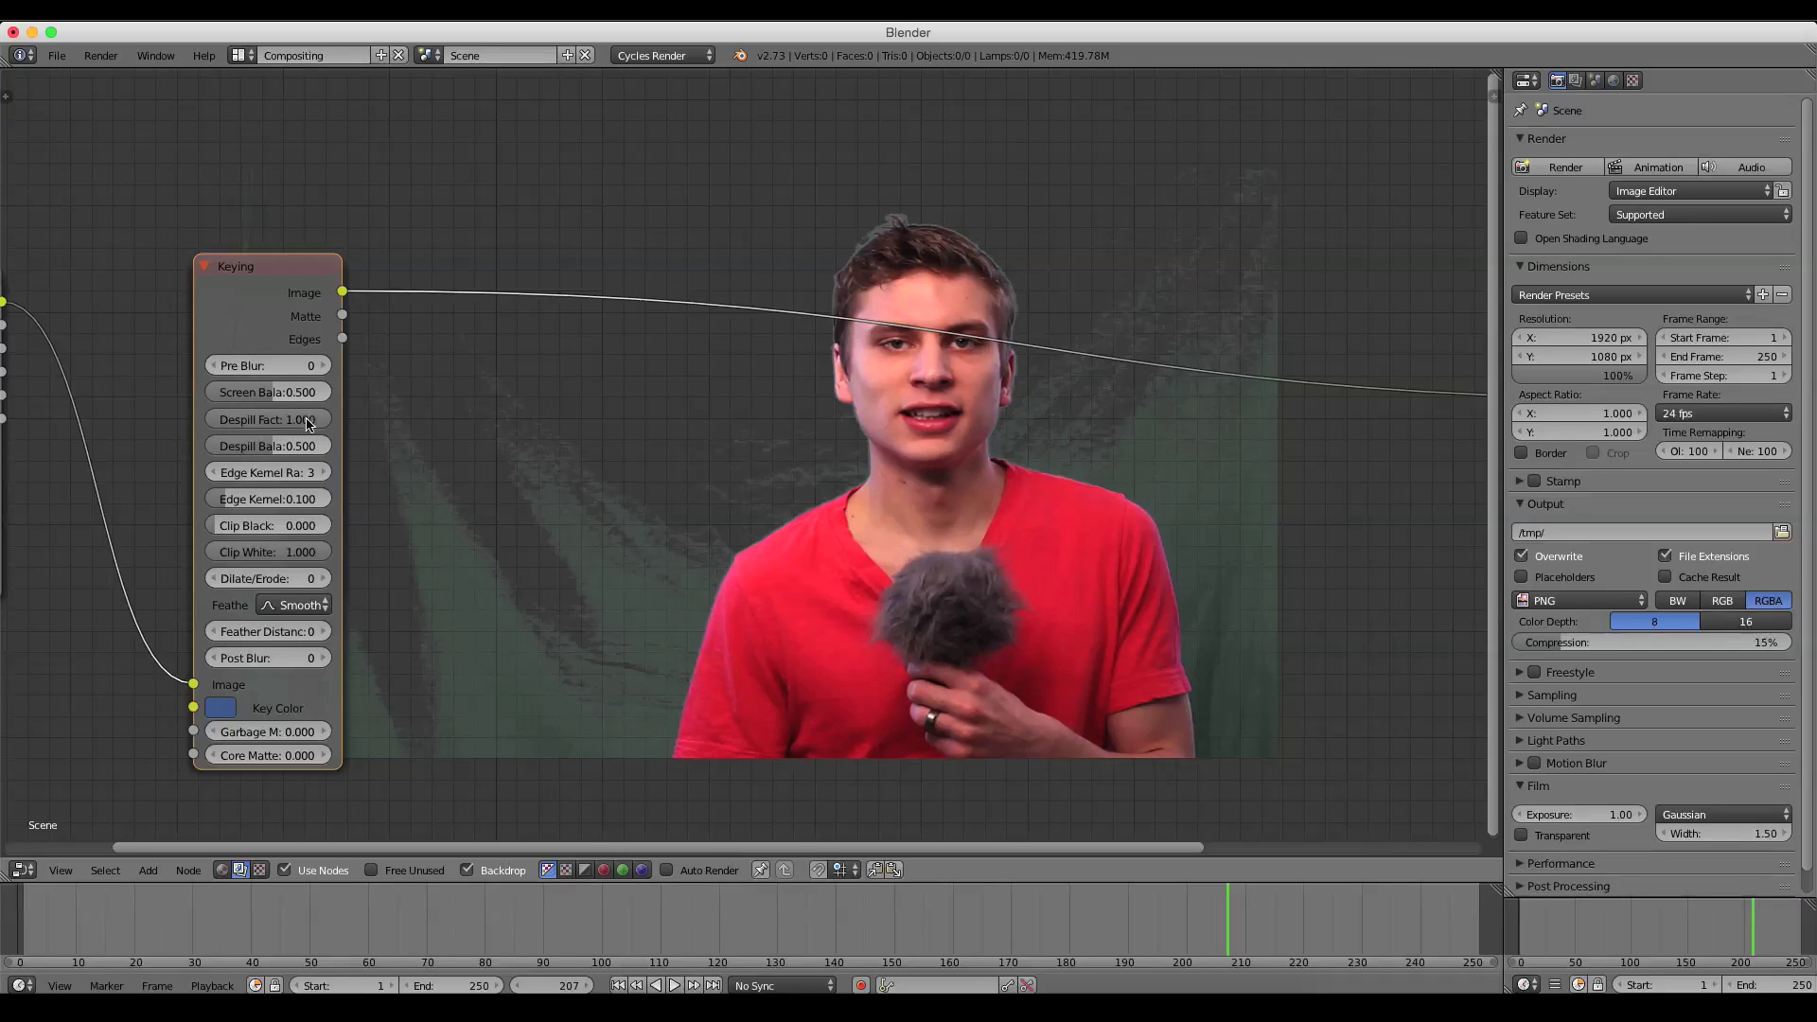
{"action": "left_click_drag", "start_coordinate": [292, 421], "coordinate": [167, 421]}
{"action": "left_click", "coordinate": [274, 446]}
{"action": "type", "text": "0"}
{"action": "key", "text": "Return"}
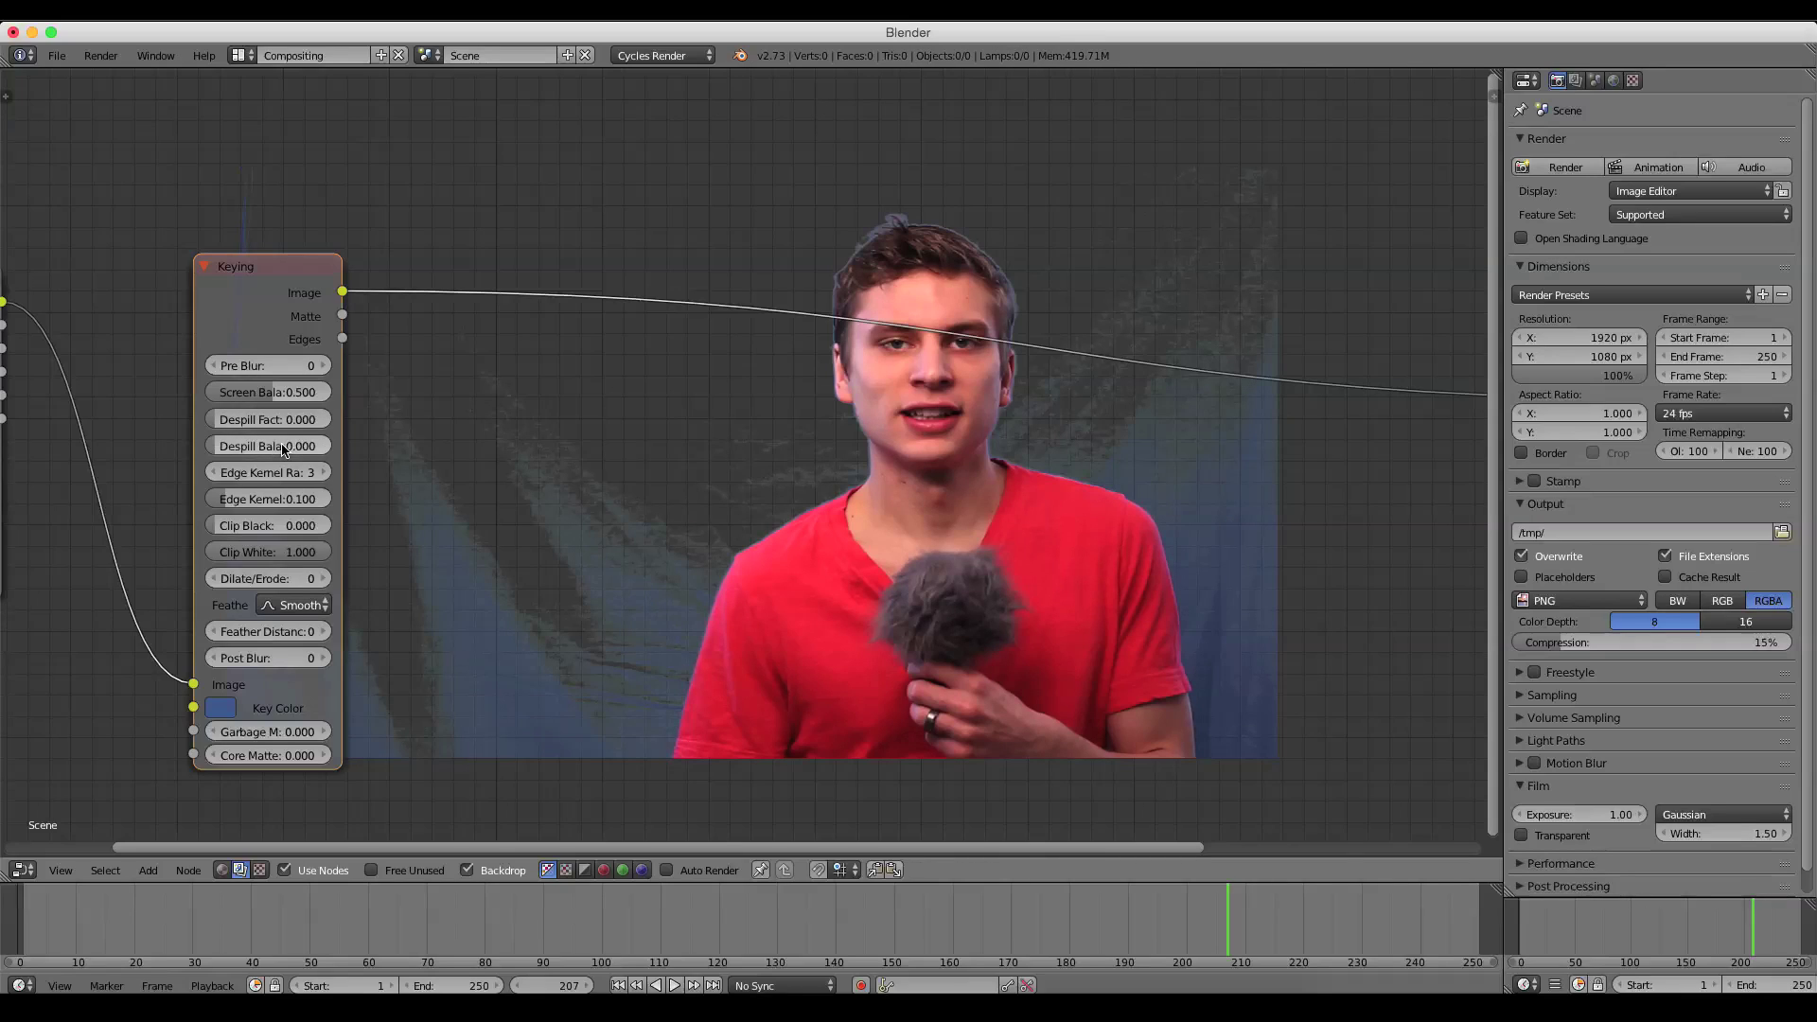
Set the Keying node's Despill Balance back to 0.5 and its Despill Factor back to 1
{"action": "left_click_drag", "start_coordinate": [241, 445], "coordinate": [243, 445]}
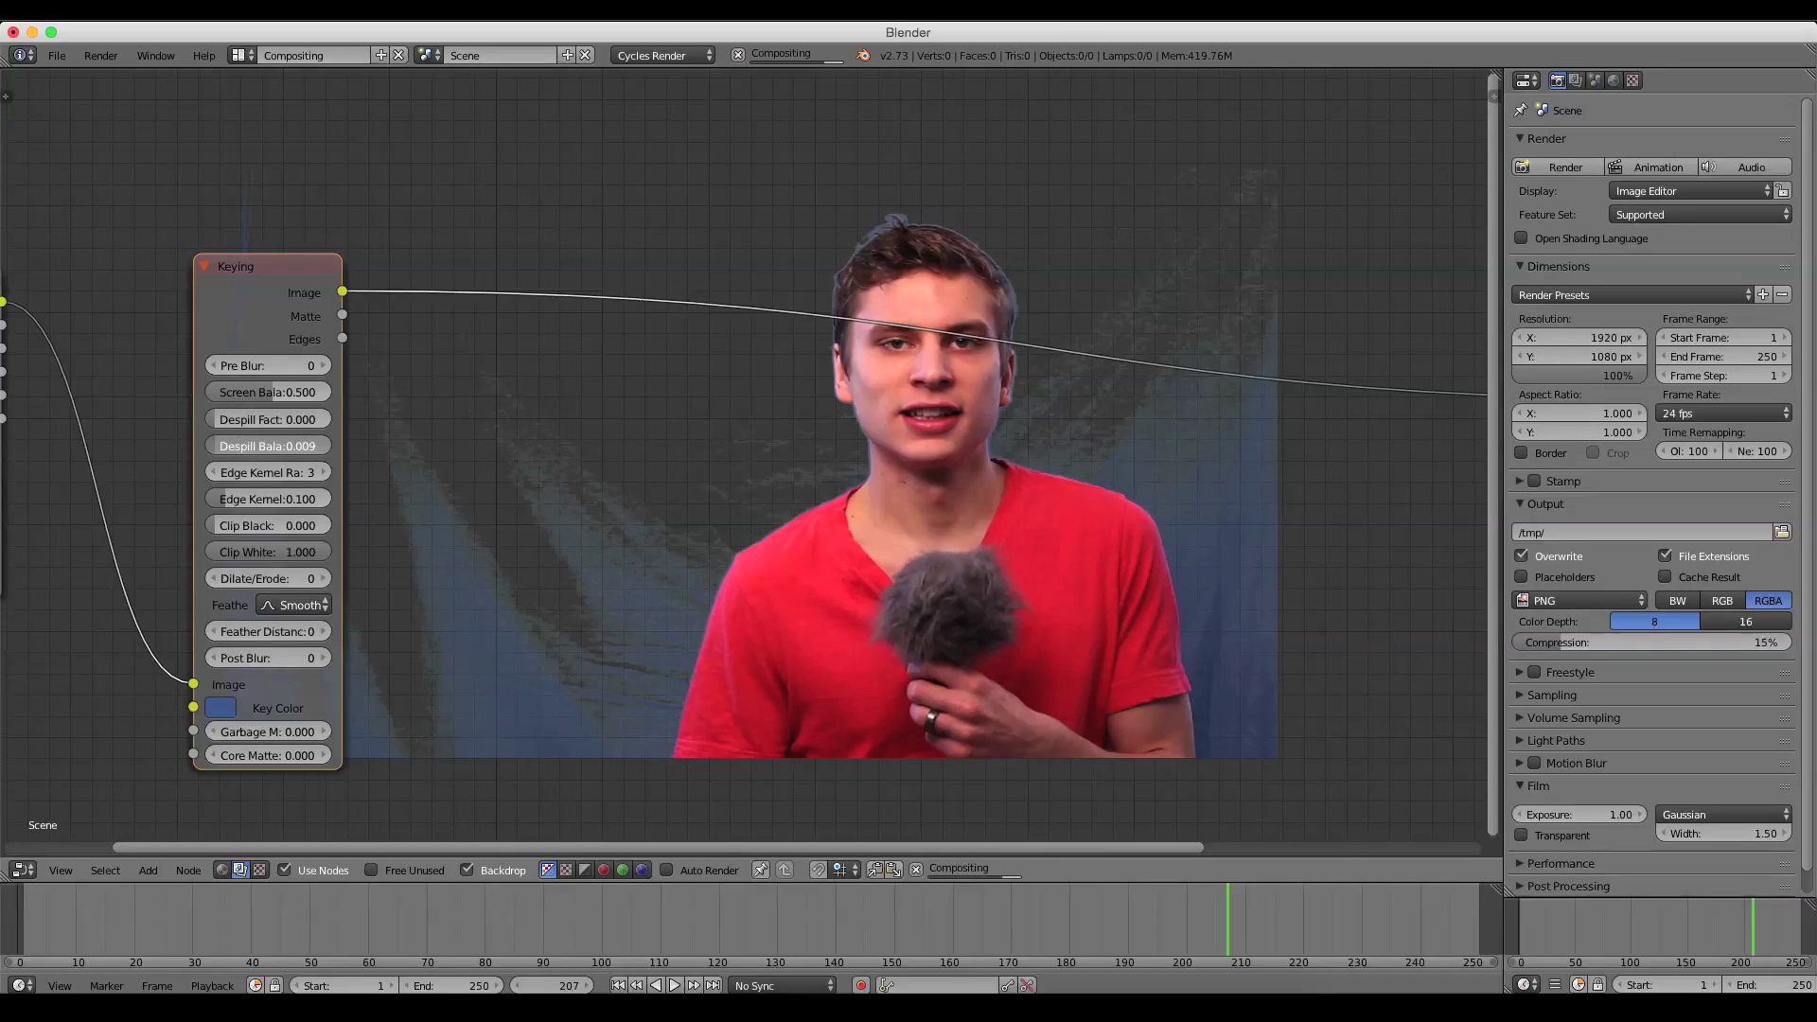
{"action": "left_click", "coordinate": [252, 444]}
{"action": "type", "text": ".5"}
{"action": "key", "text": "Return"}
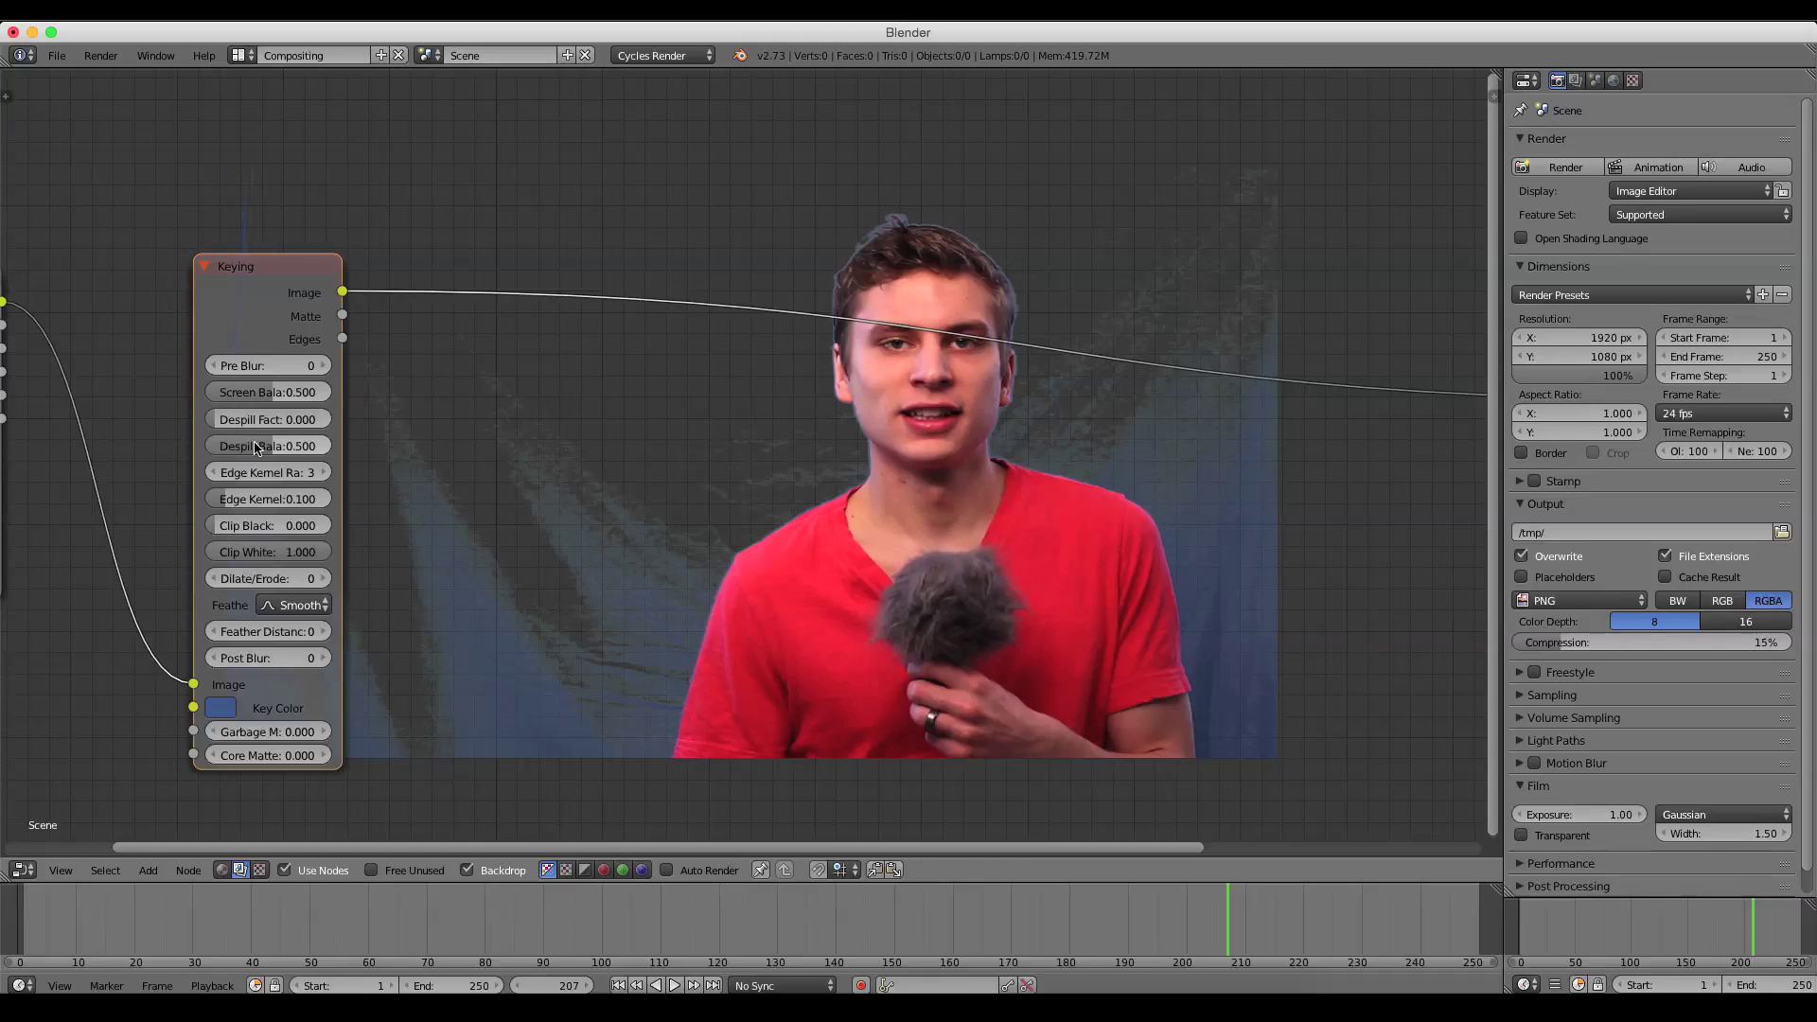
{"action": "left_click", "coordinate": [254, 420]}
{"action": "type", "text": "1"}
{"action": "key", "text": "Return"}
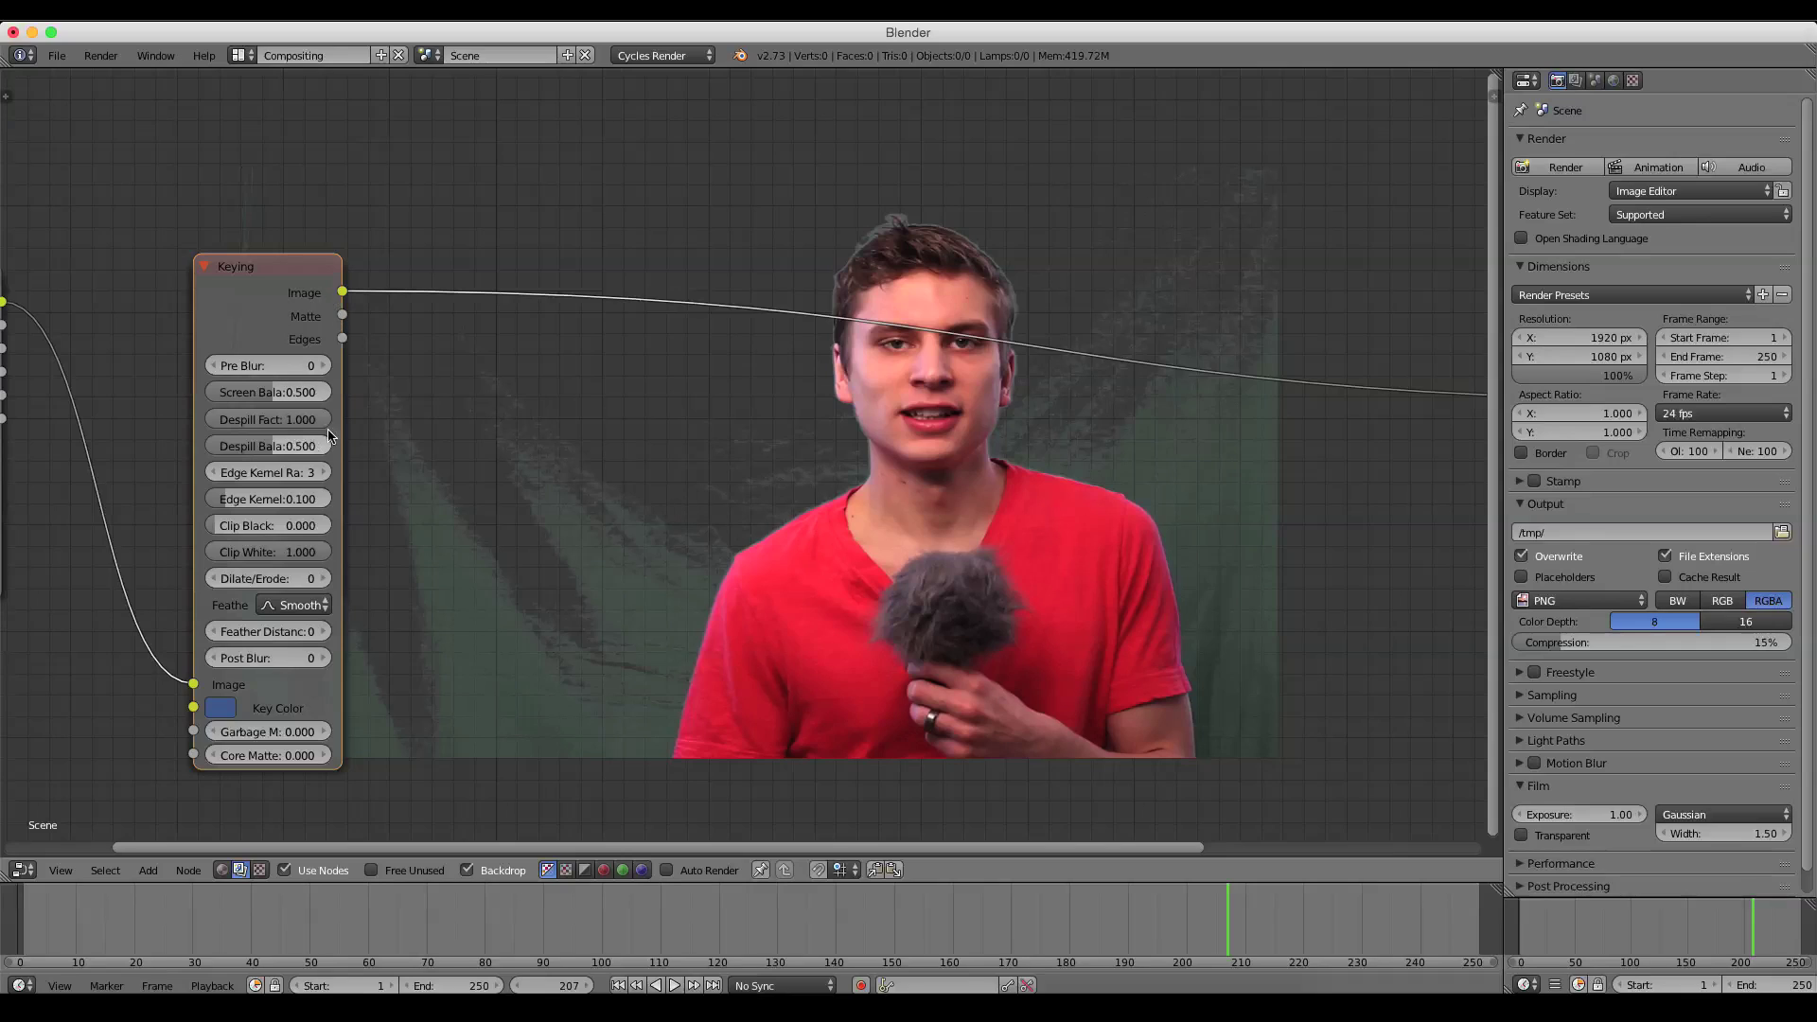
Move the Movie Clip node lower and closer to the Keying node, and shift the Keying node slightly up
{"action": "scroll", "coordinate": [697, 473], "scroll_direction": "down", "scroll_amount": 2}
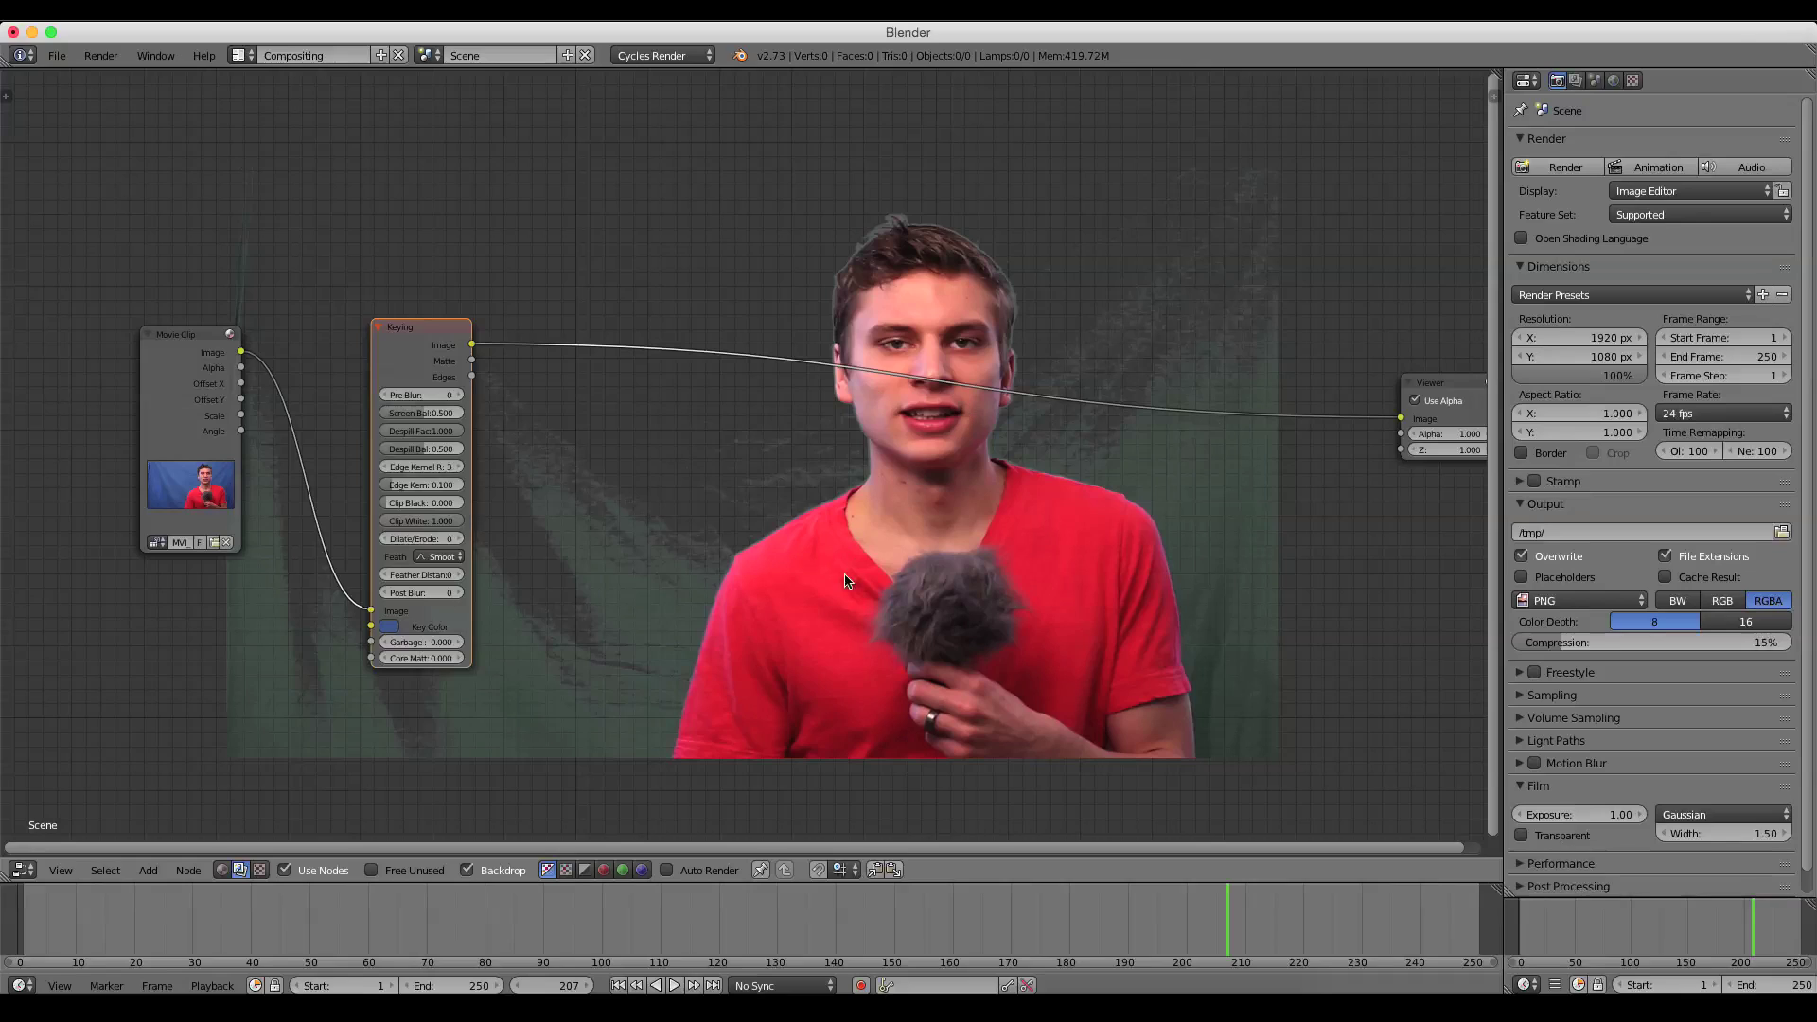
{"action": "left_click_drag", "start_coordinate": [235, 358], "coordinate": [292, 426]}
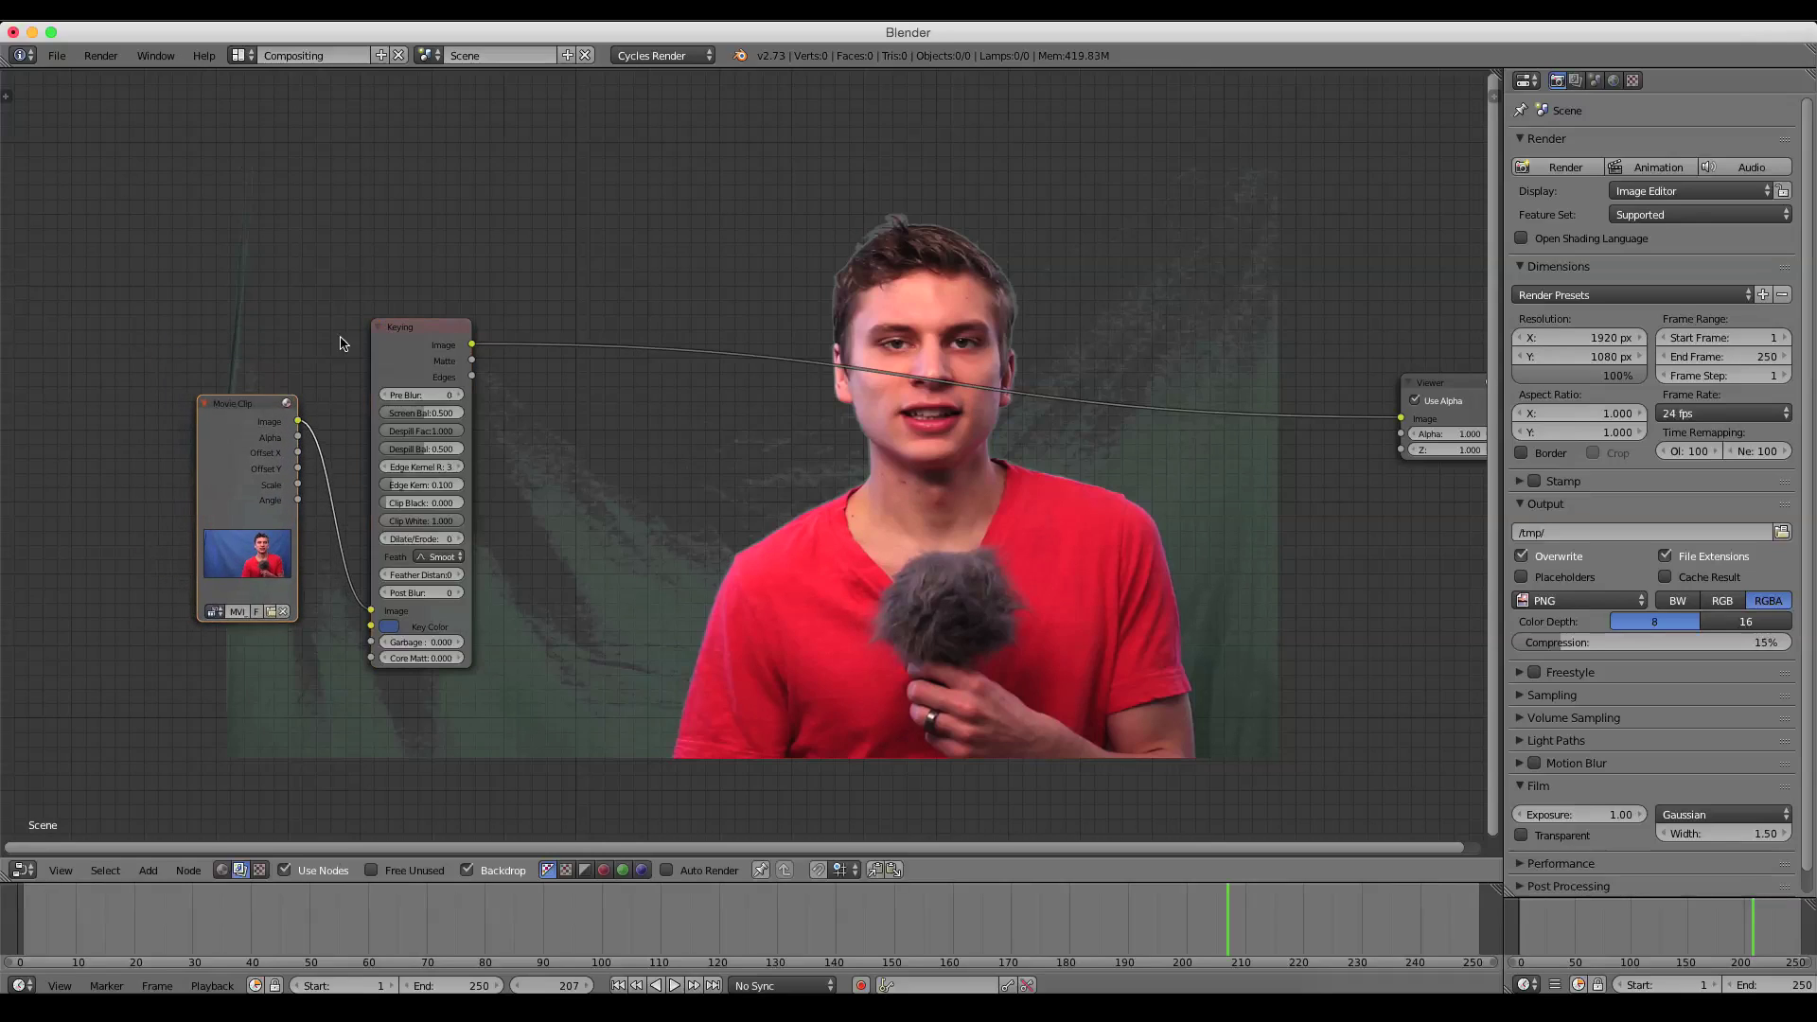
{"action": "left_click_drag", "start_coordinate": [413, 344], "coordinate": [410, 327]}
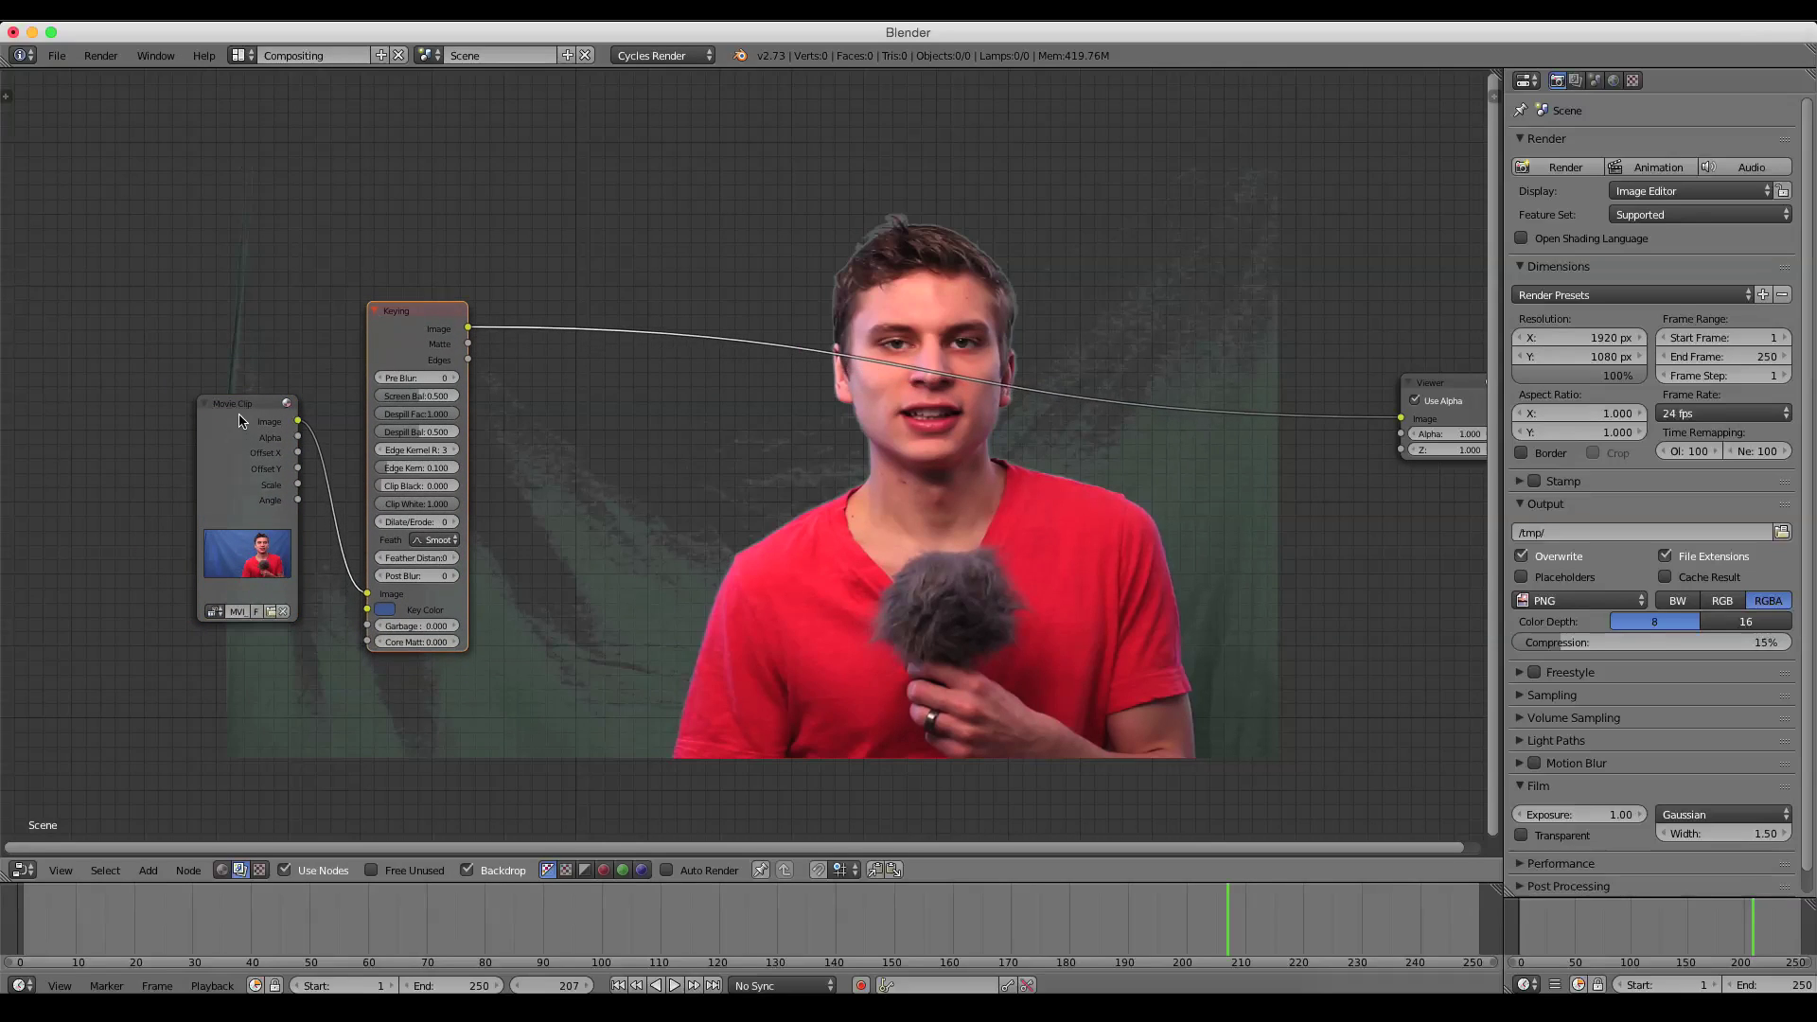
{"action": "left_click_drag", "start_coordinate": [240, 421], "coordinate": [244, 430]}
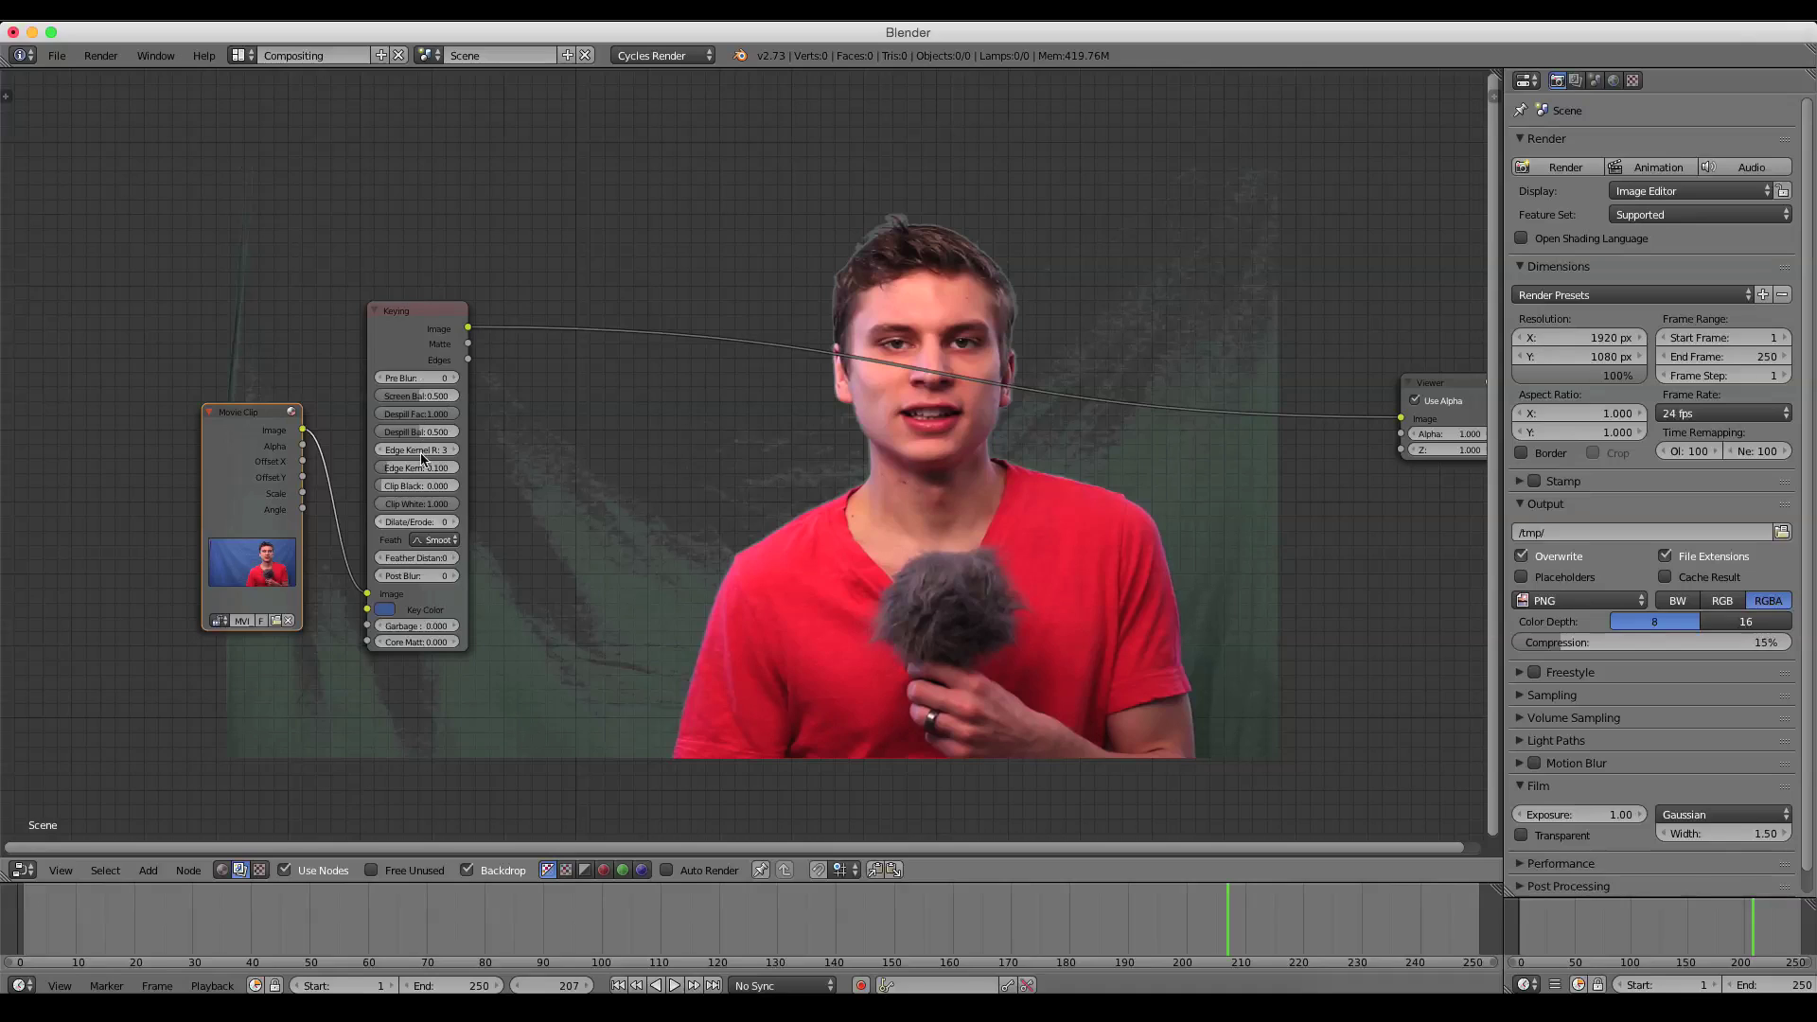
{"action": "scroll", "coordinate": [431, 363], "scroll_direction": "up", "scroll_amount": 1}
{"action": "scroll", "coordinate": [741, 521], "scroll_direction": "down", "scroll_amount": 2}
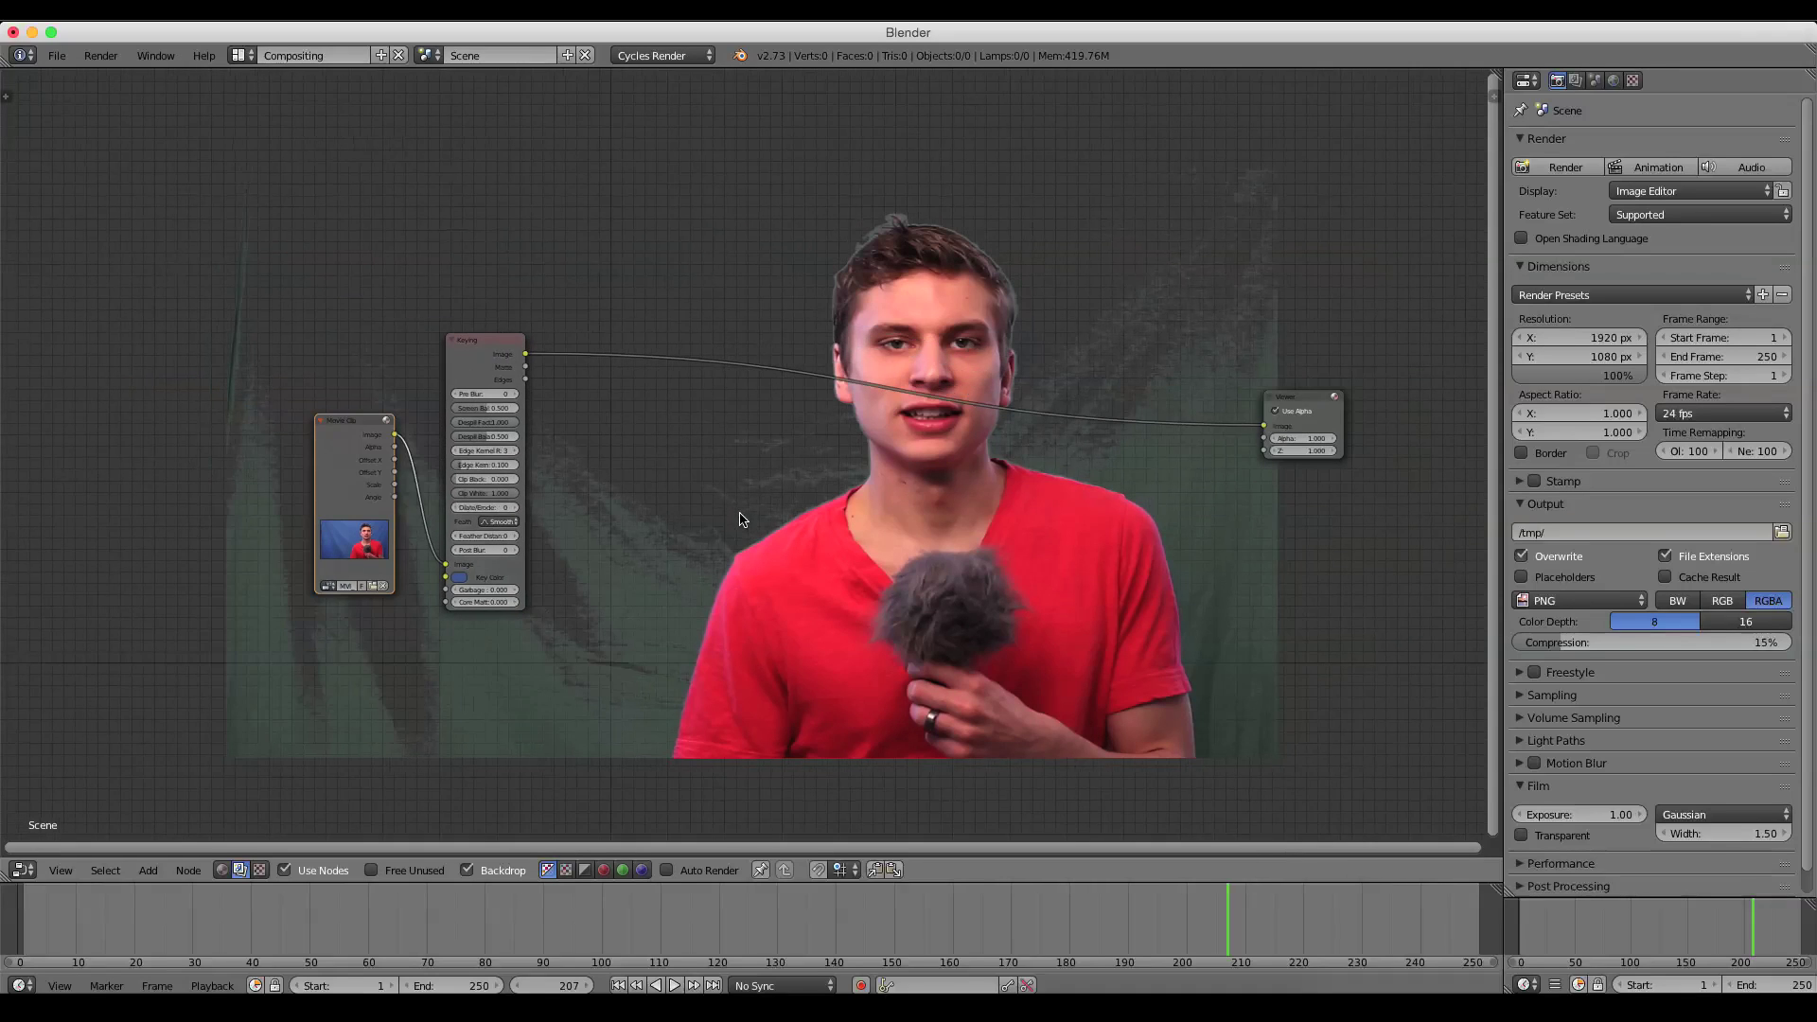
{"action": "scroll", "coordinate": [741, 445], "scroll_direction": "up", "scroll_amount": 1}
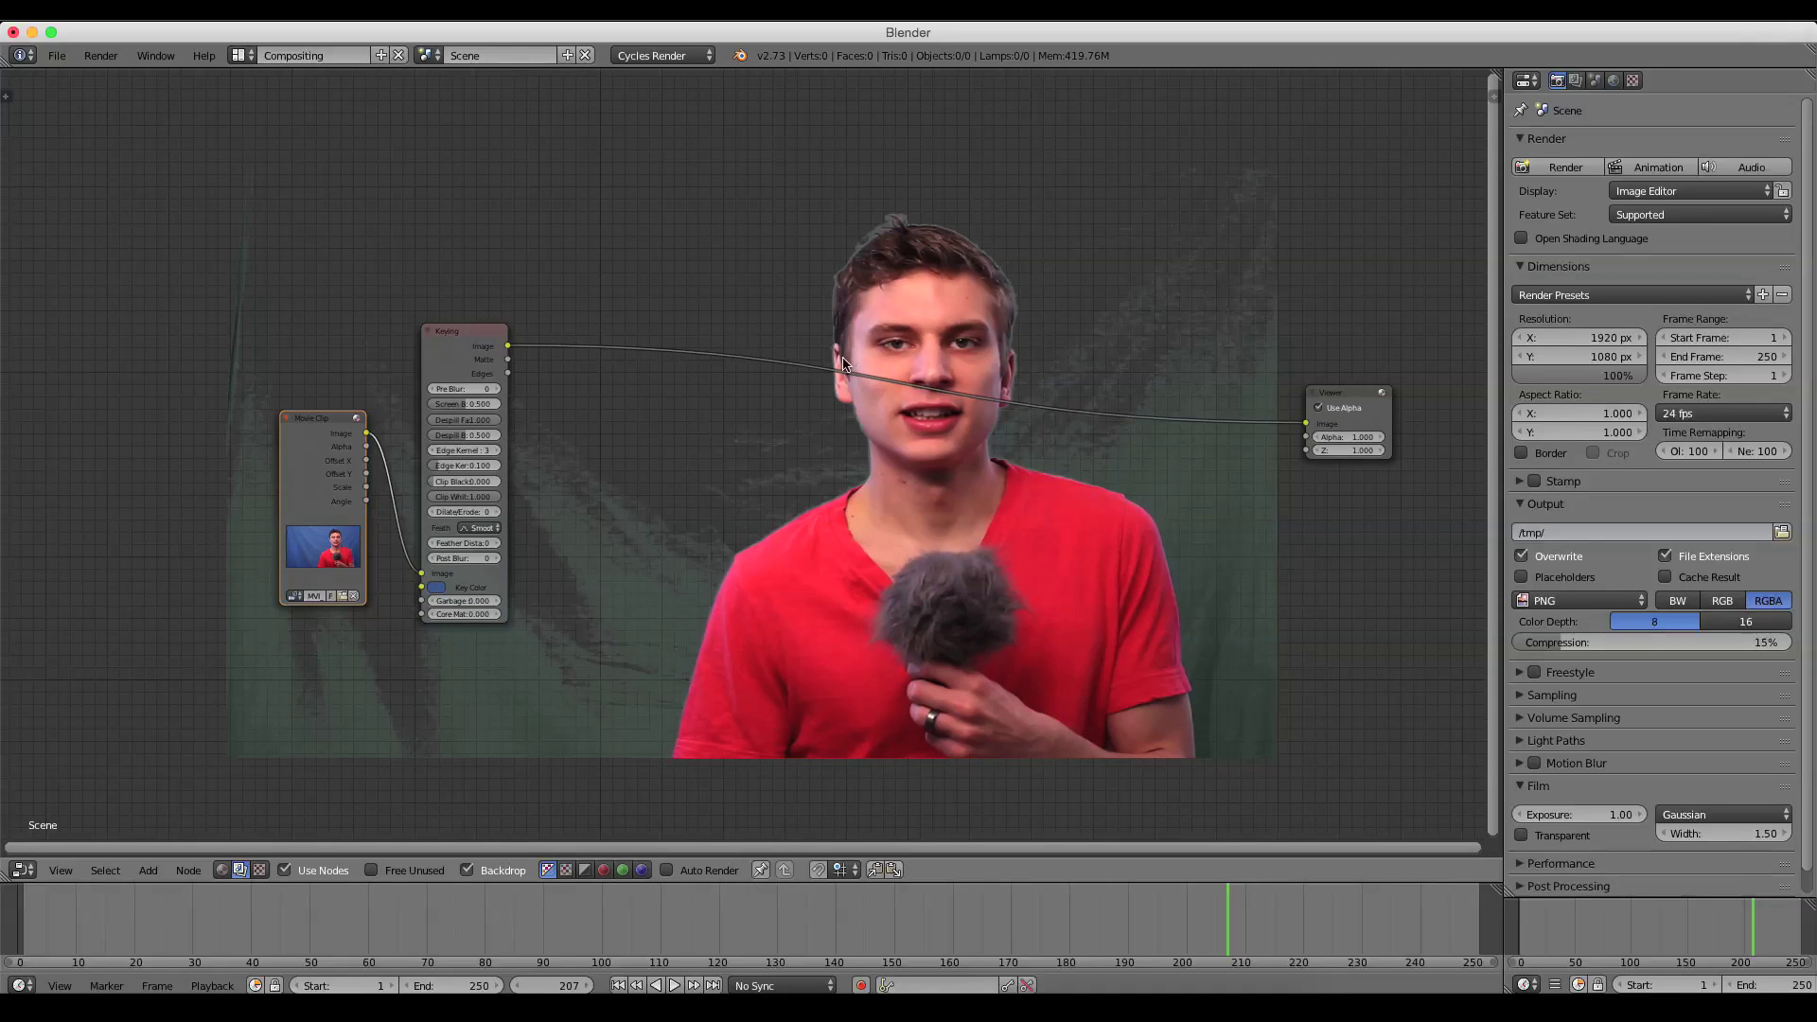
{"action": "scroll", "coordinate": [617, 545], "scroll_direction": "up", "scroll_amount": 1}
{"action": "scroll", "coordinate": [620, 547], "scroll_direction": "down", "scroll_amount": 1}
{"action": "scroll", "coordinate": [627, 457], "scroll_direction": "up", "scroll_amount": 1}
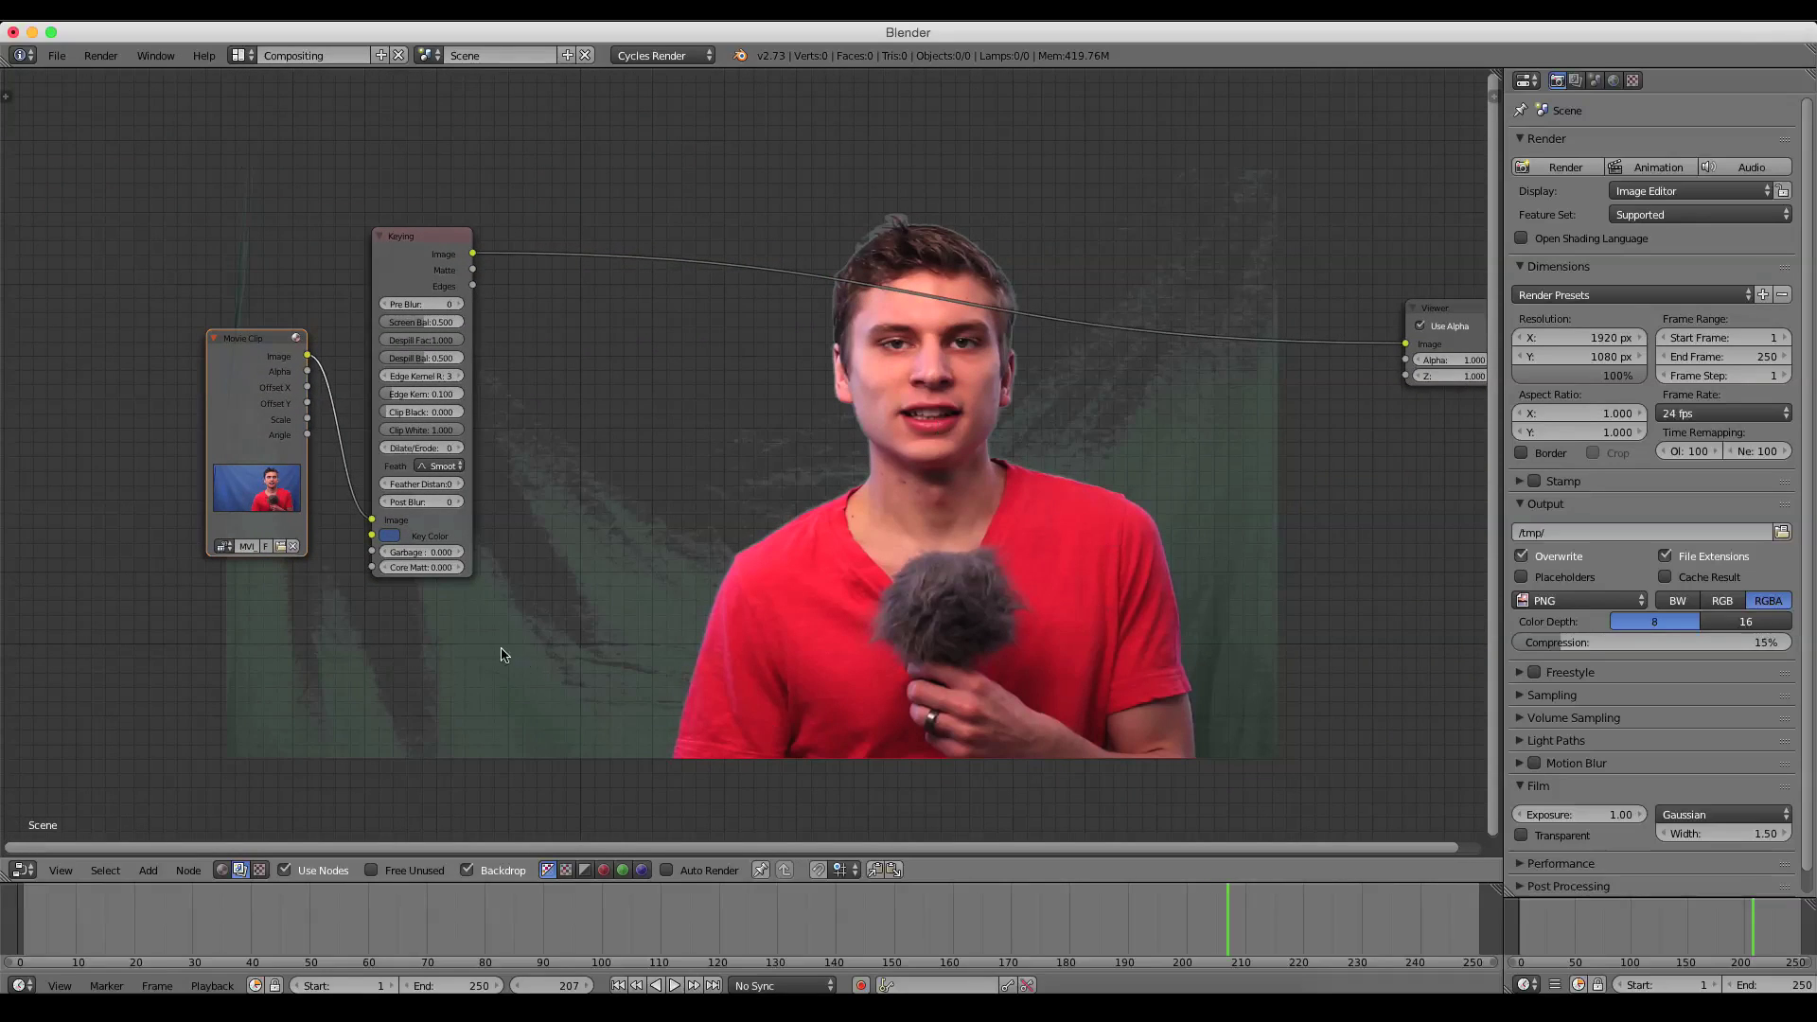
Add a Box Mask matte node directly below the Movie Clip node
{"action": "key", "text": "shift+a"}
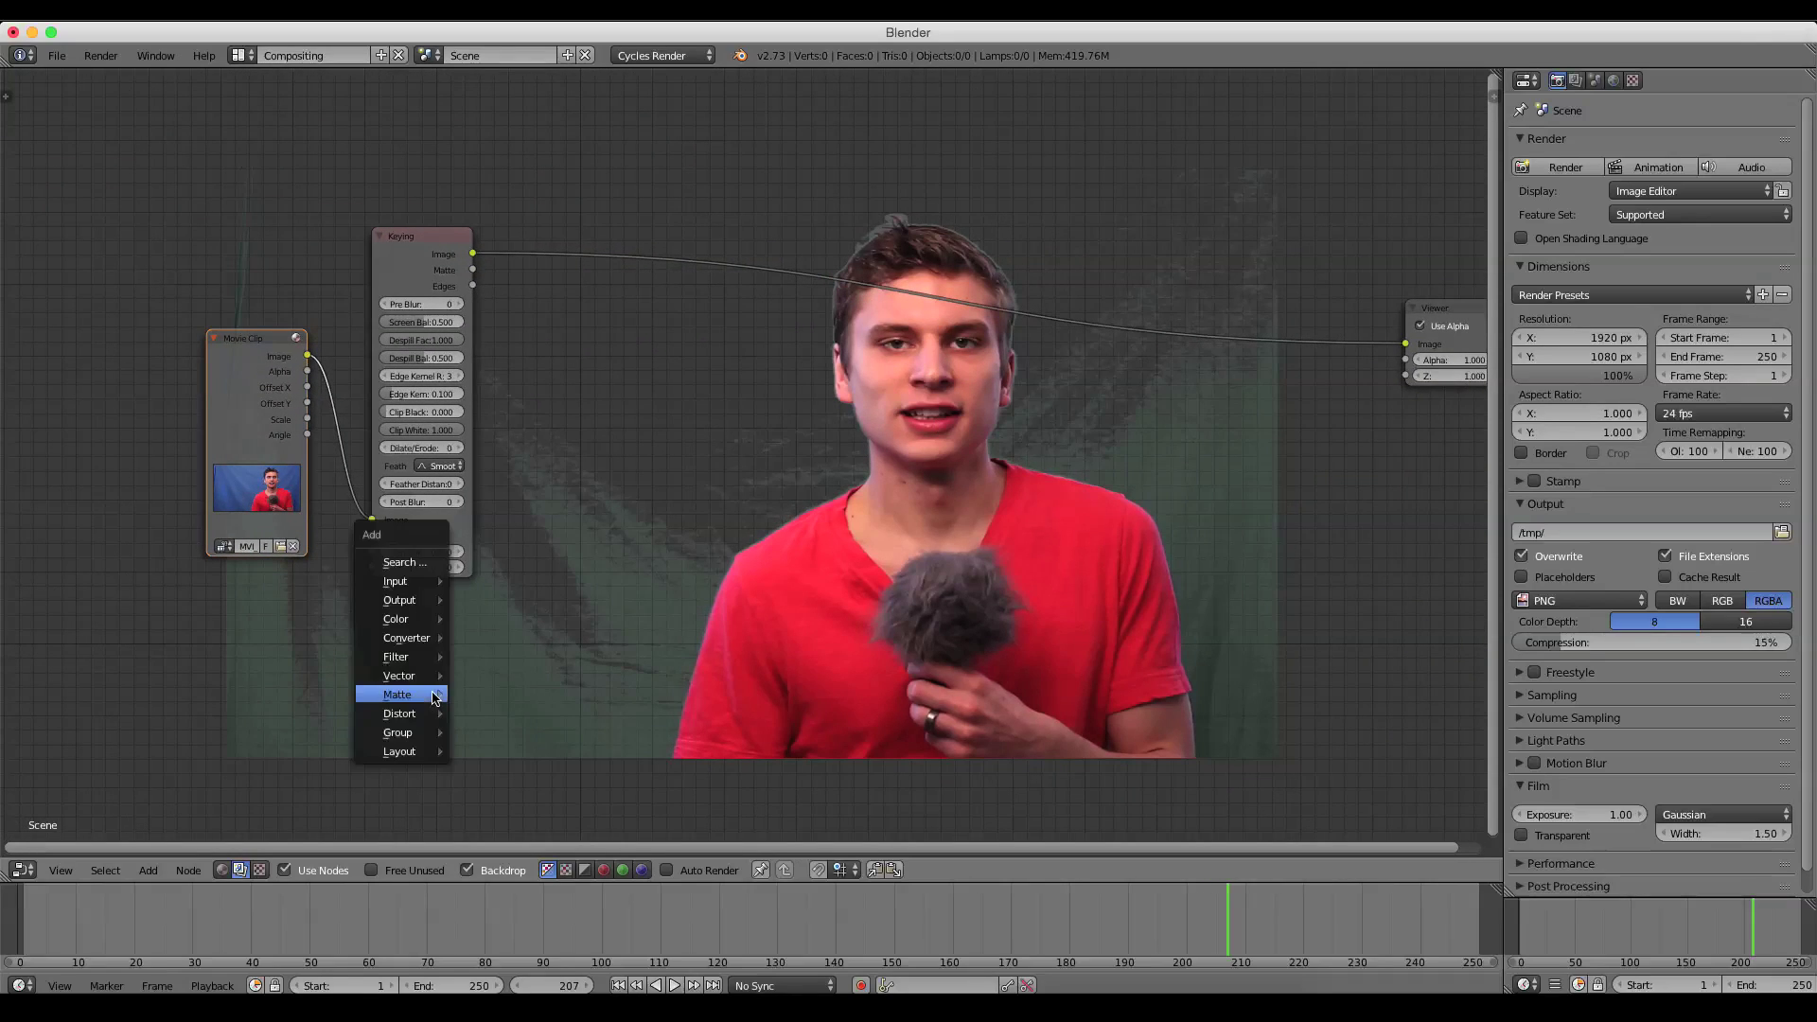
{"action": "mouse_move", "coordinate": [434, 698]}
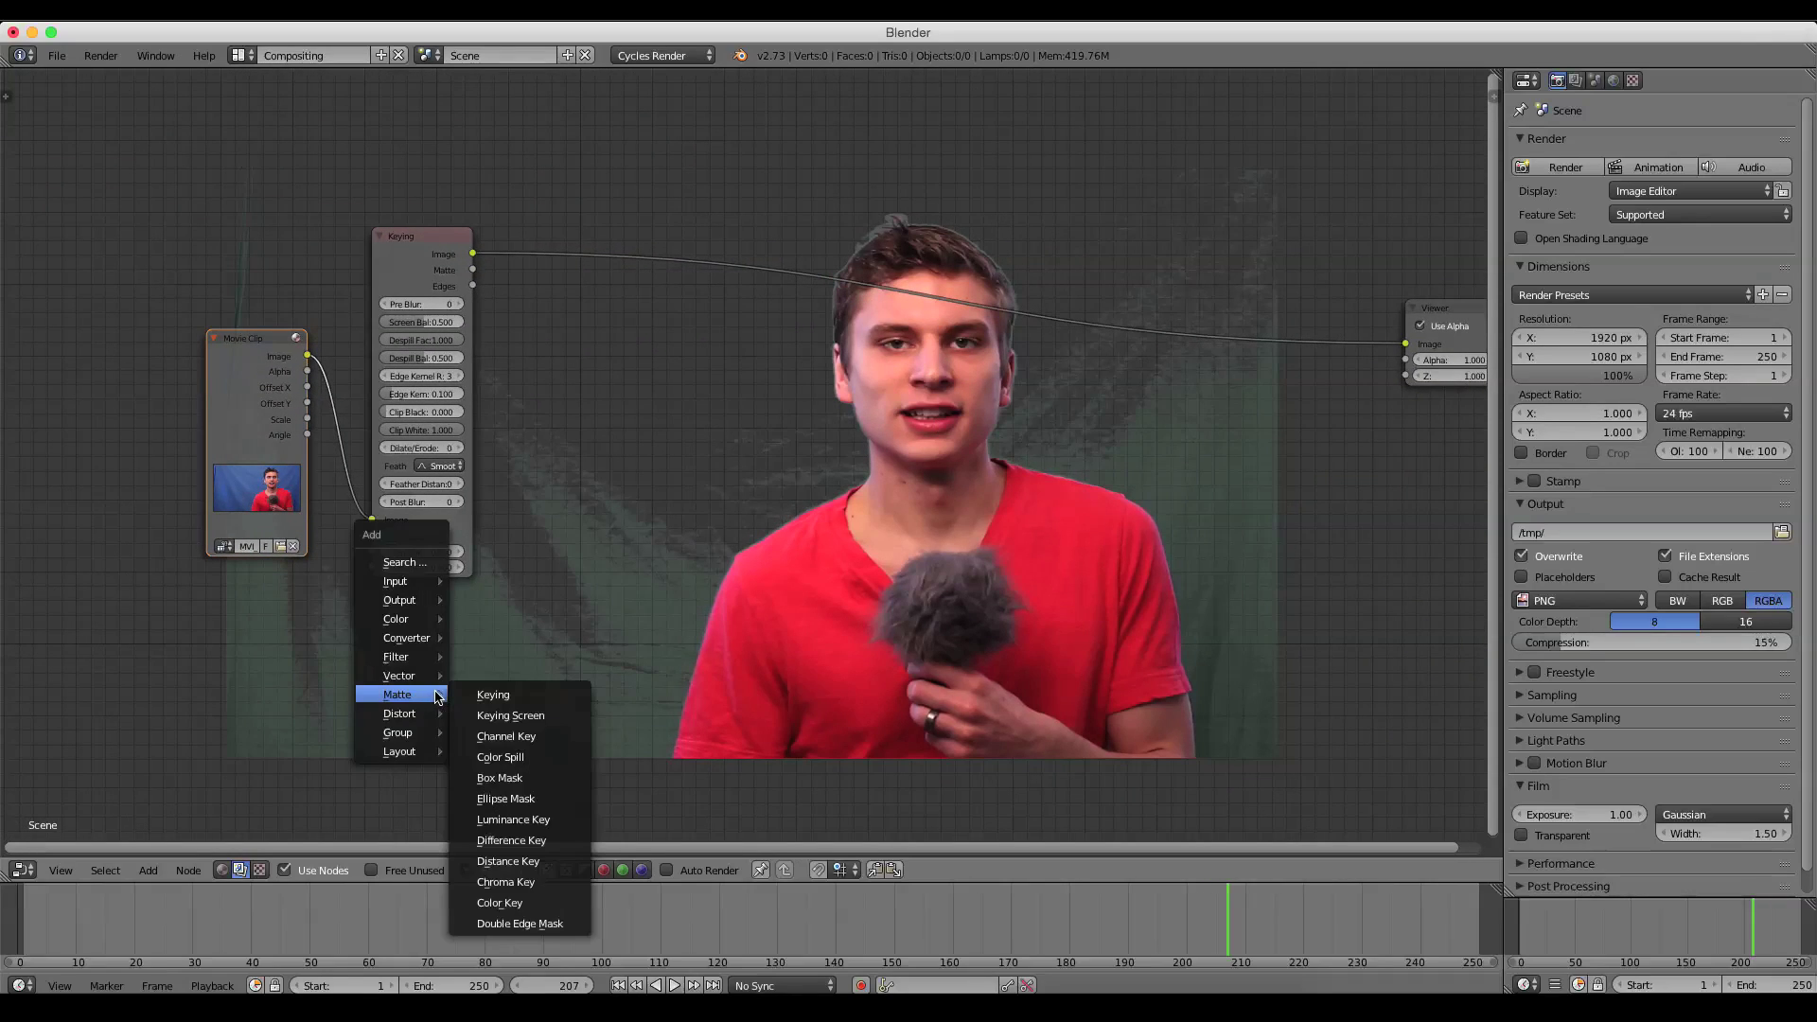
{"action": "left_click", "coordinate": [519, 777]}
{"action": "left_click", "coordinate": [210, 594]}
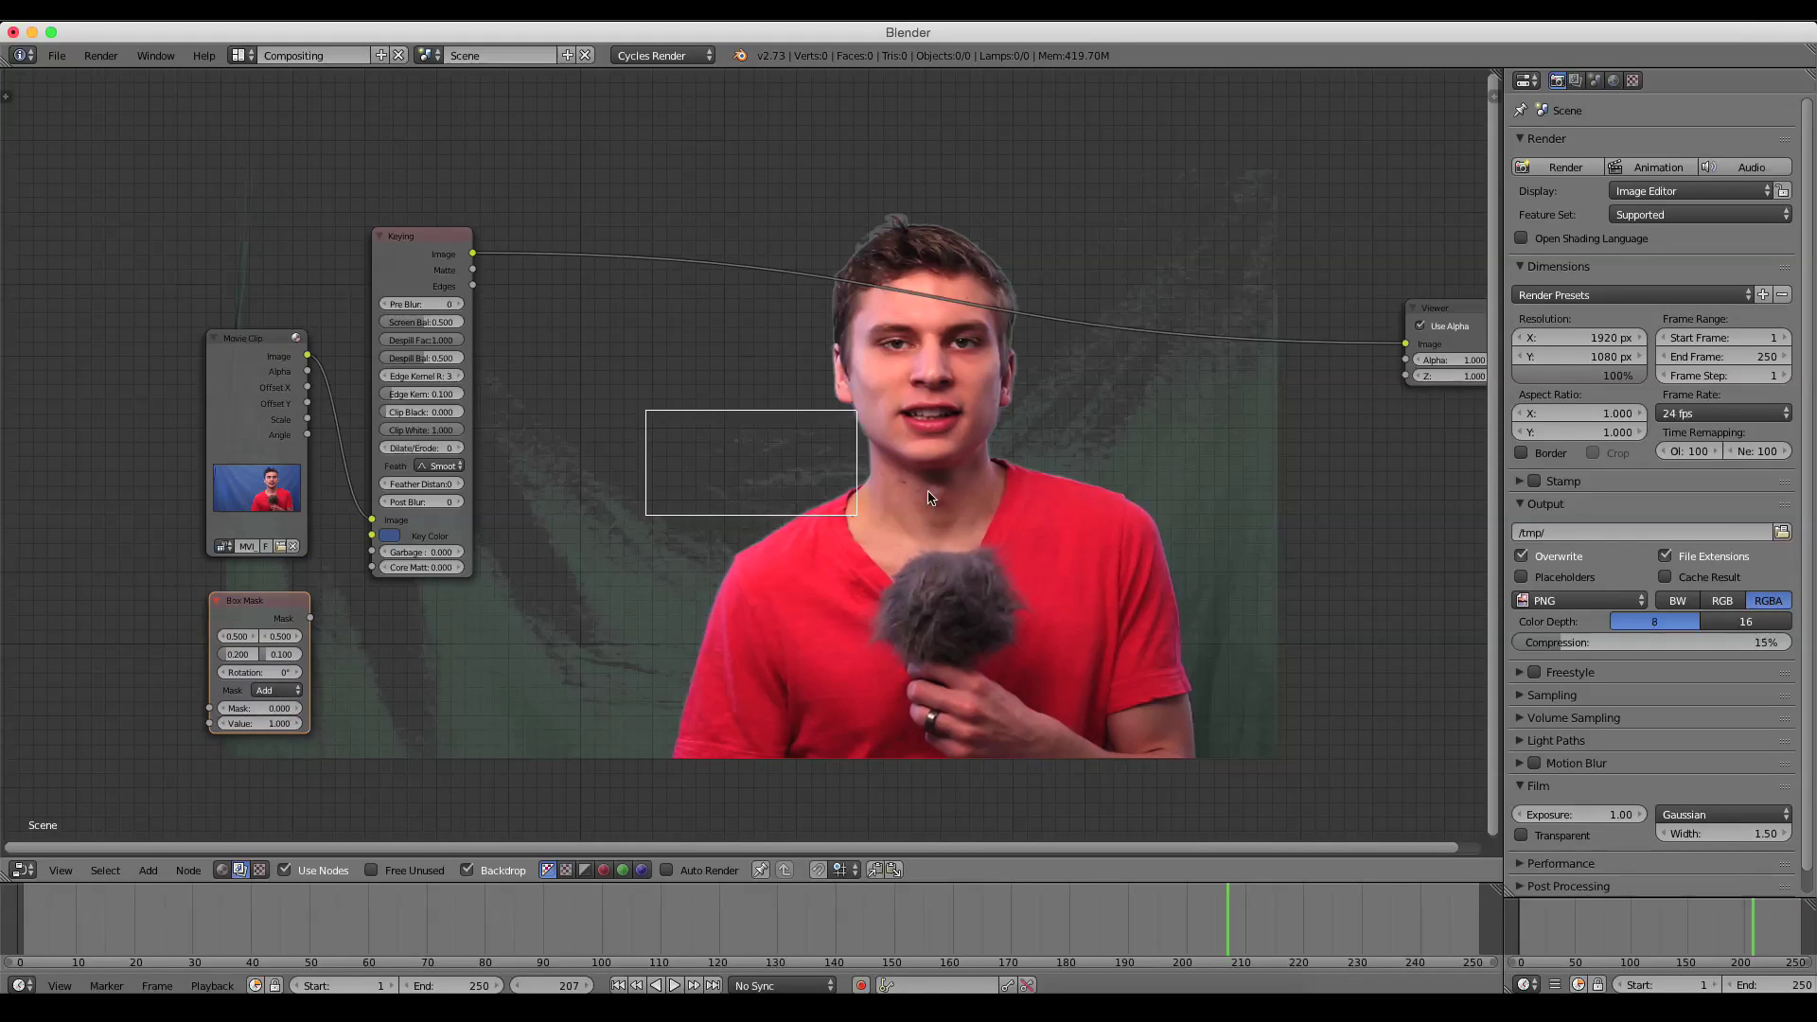
Fit the Box Mask around the man in the footage with X 0.67, Y 0.48, width 0.538 and height 0.556
{"action": "scroll", "coordinate": [837, 458], "scroll_direction": "up", "scroll_amount": 2}
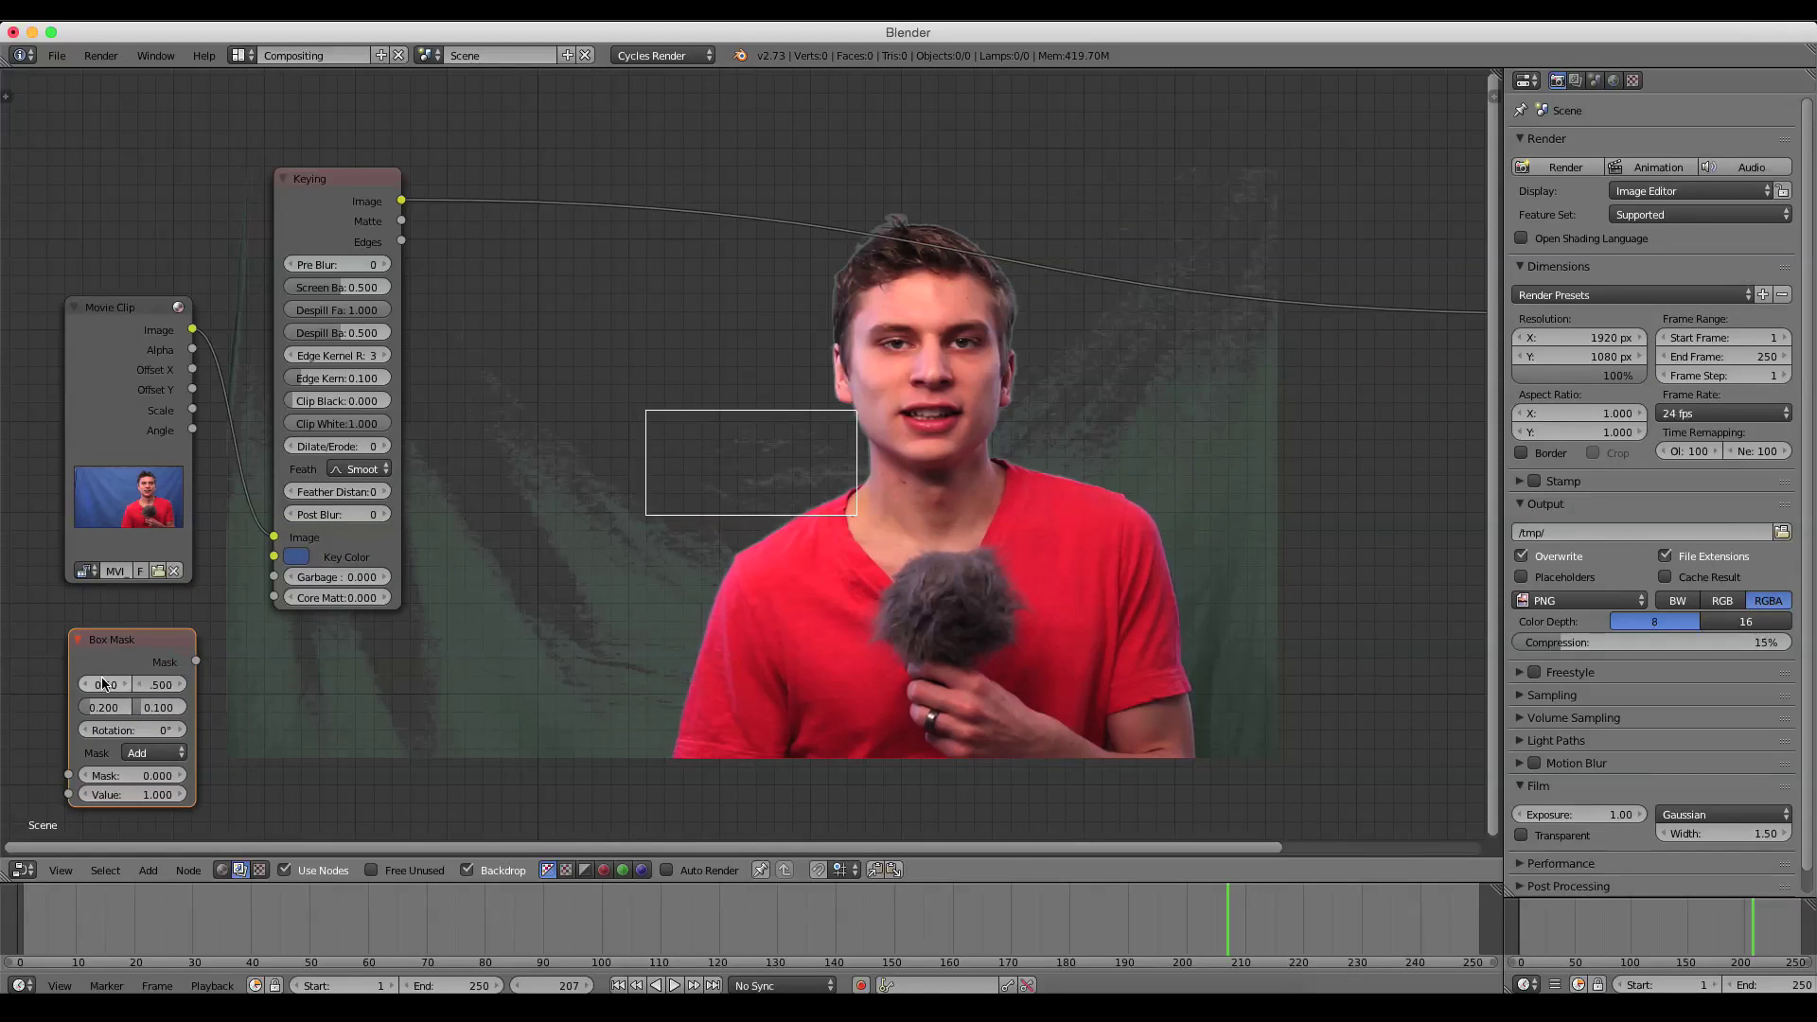
{"action": "mouse_move", "coordinate": [103, 684]}
{"action": "left_mouse_down"}
{"action": "mouse_move", "coordinate": [151, 686]}
{"action": "mouse_move", "coordinate": [117, 689]}
{"action": "left_mouse_up"}
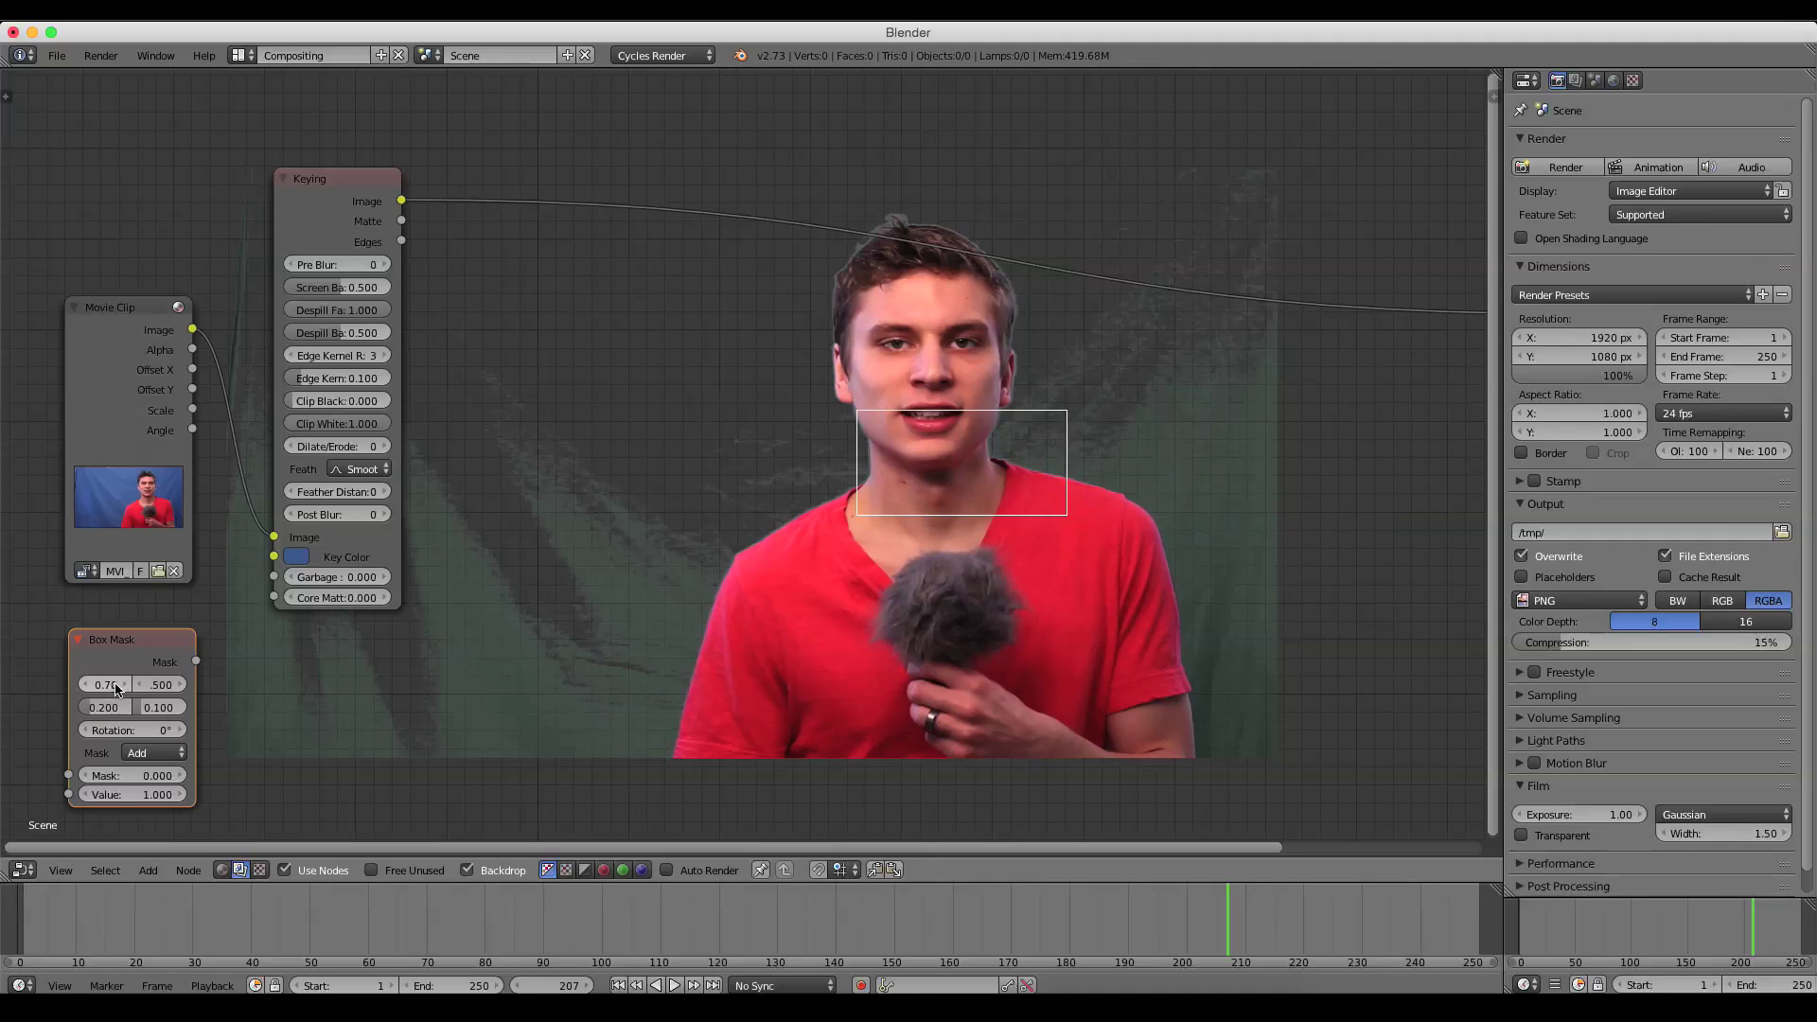
{"action": "key", "text": "BackSpace"}
{"action": "type", "text": "65"}
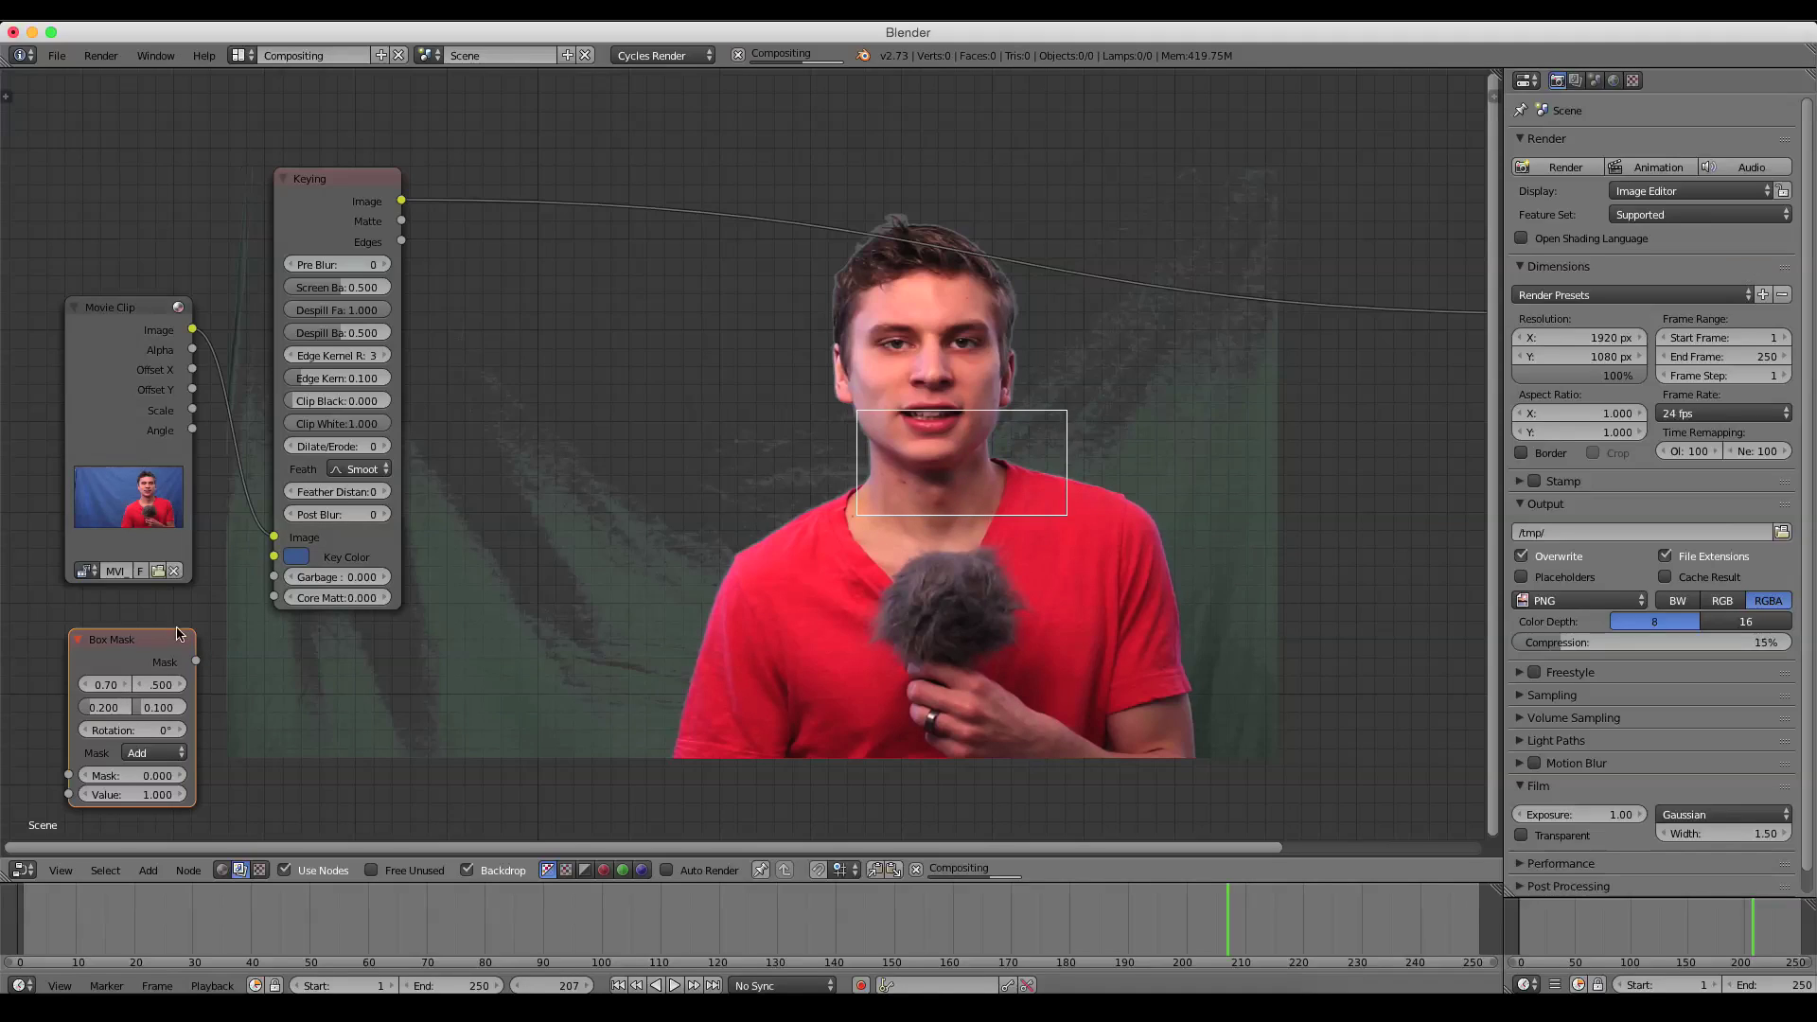
{"action": "key", "text": "Return"}
{"action": "left_click_drag", "start_coordinate": [106, 684], "coordinate": [253, 737]}
{"action": "left_click_drag", "start_coordinate": [152, 707], "coordinate": [330, 707]}
{"action": "left_click_drag", "start_coordinate": [117, 708], "coordinate": [176, 706]}
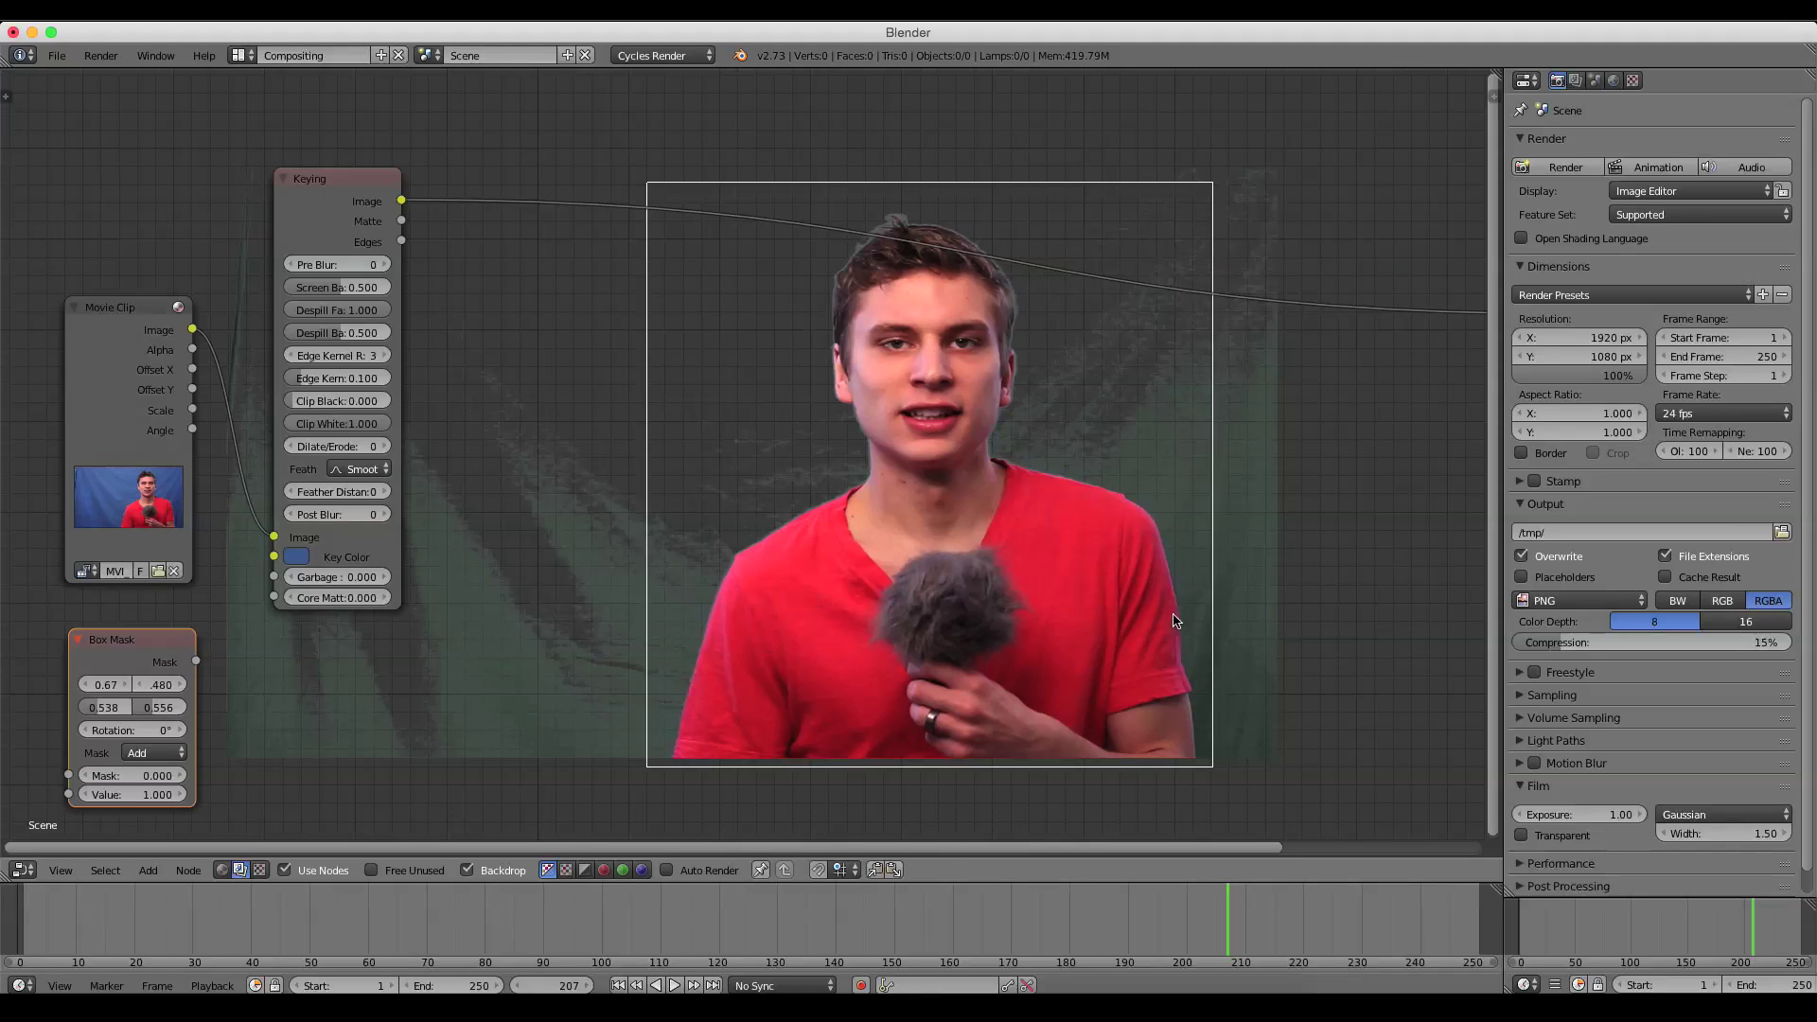
Connect the Box Mask's Mask output to the Keying node's Garbage Matte input, moving the Keying node away to leave space between them
{"action": "left_click_drag", "start_coordinate": [312, 192], "coordinate": [379, 196]}
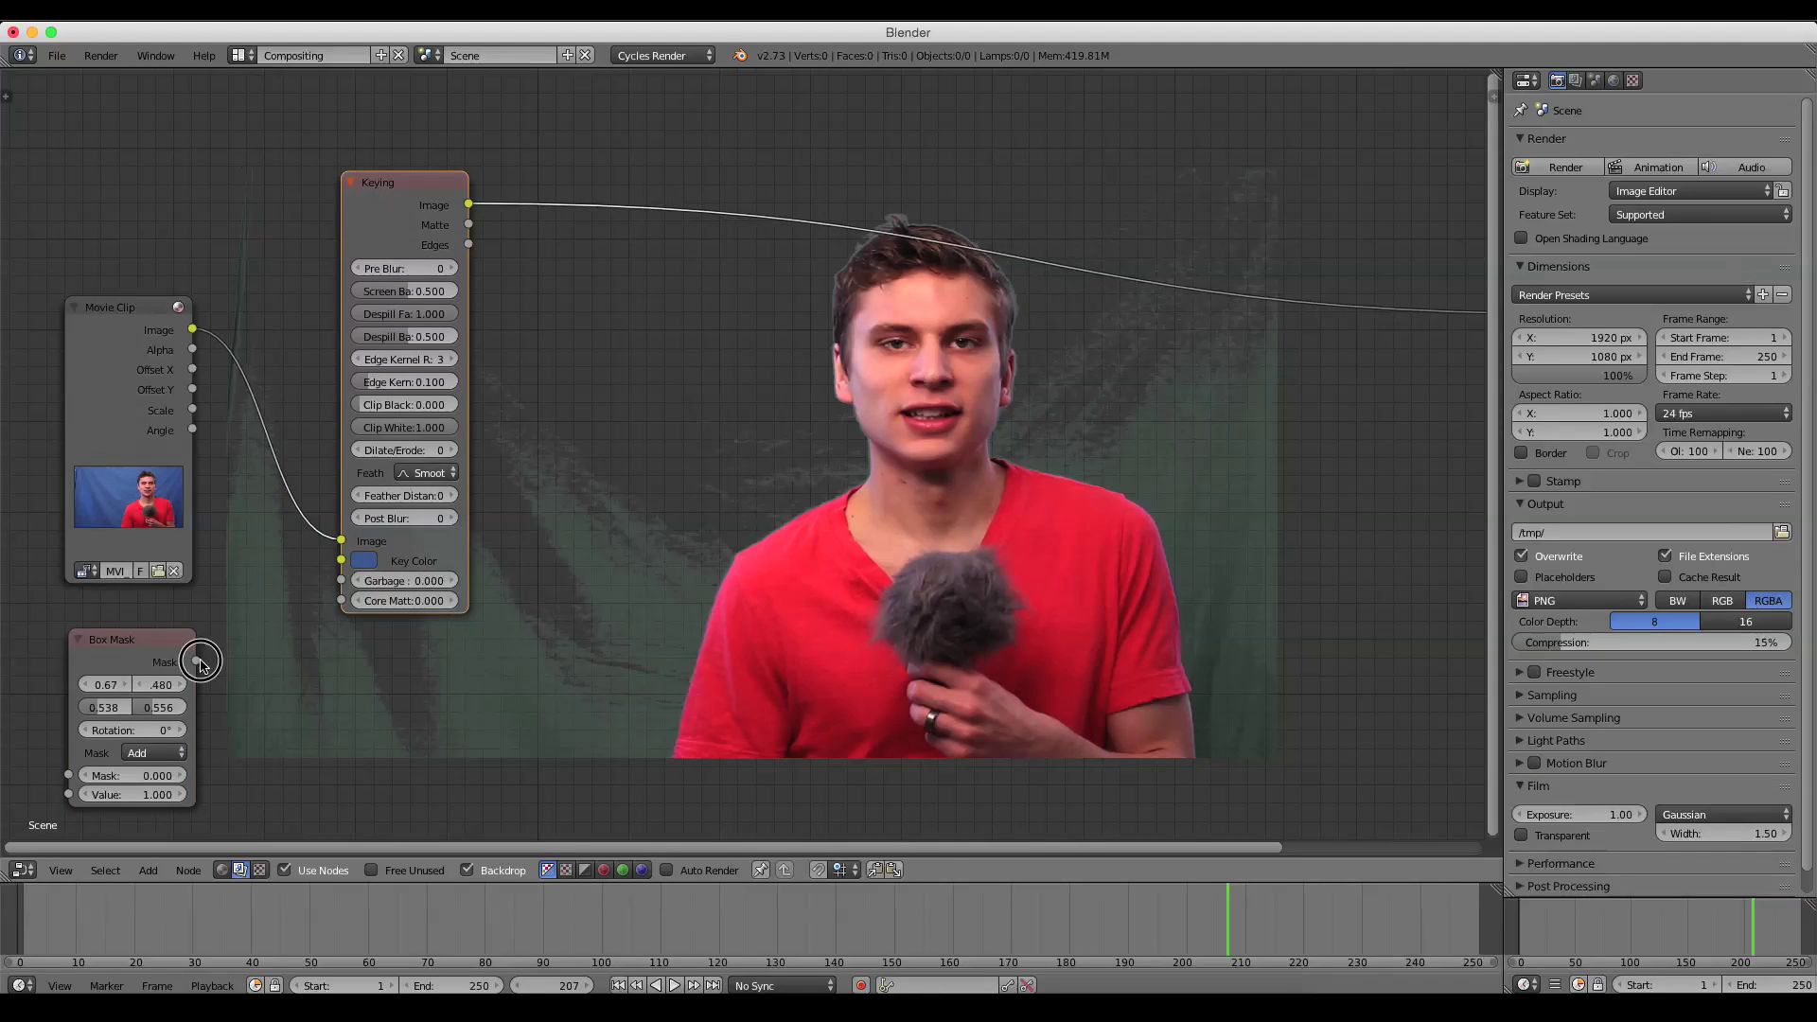
{"action": "left_click_drag", "start_coordinate": [195, 661], "coordinate": [342, 585]}
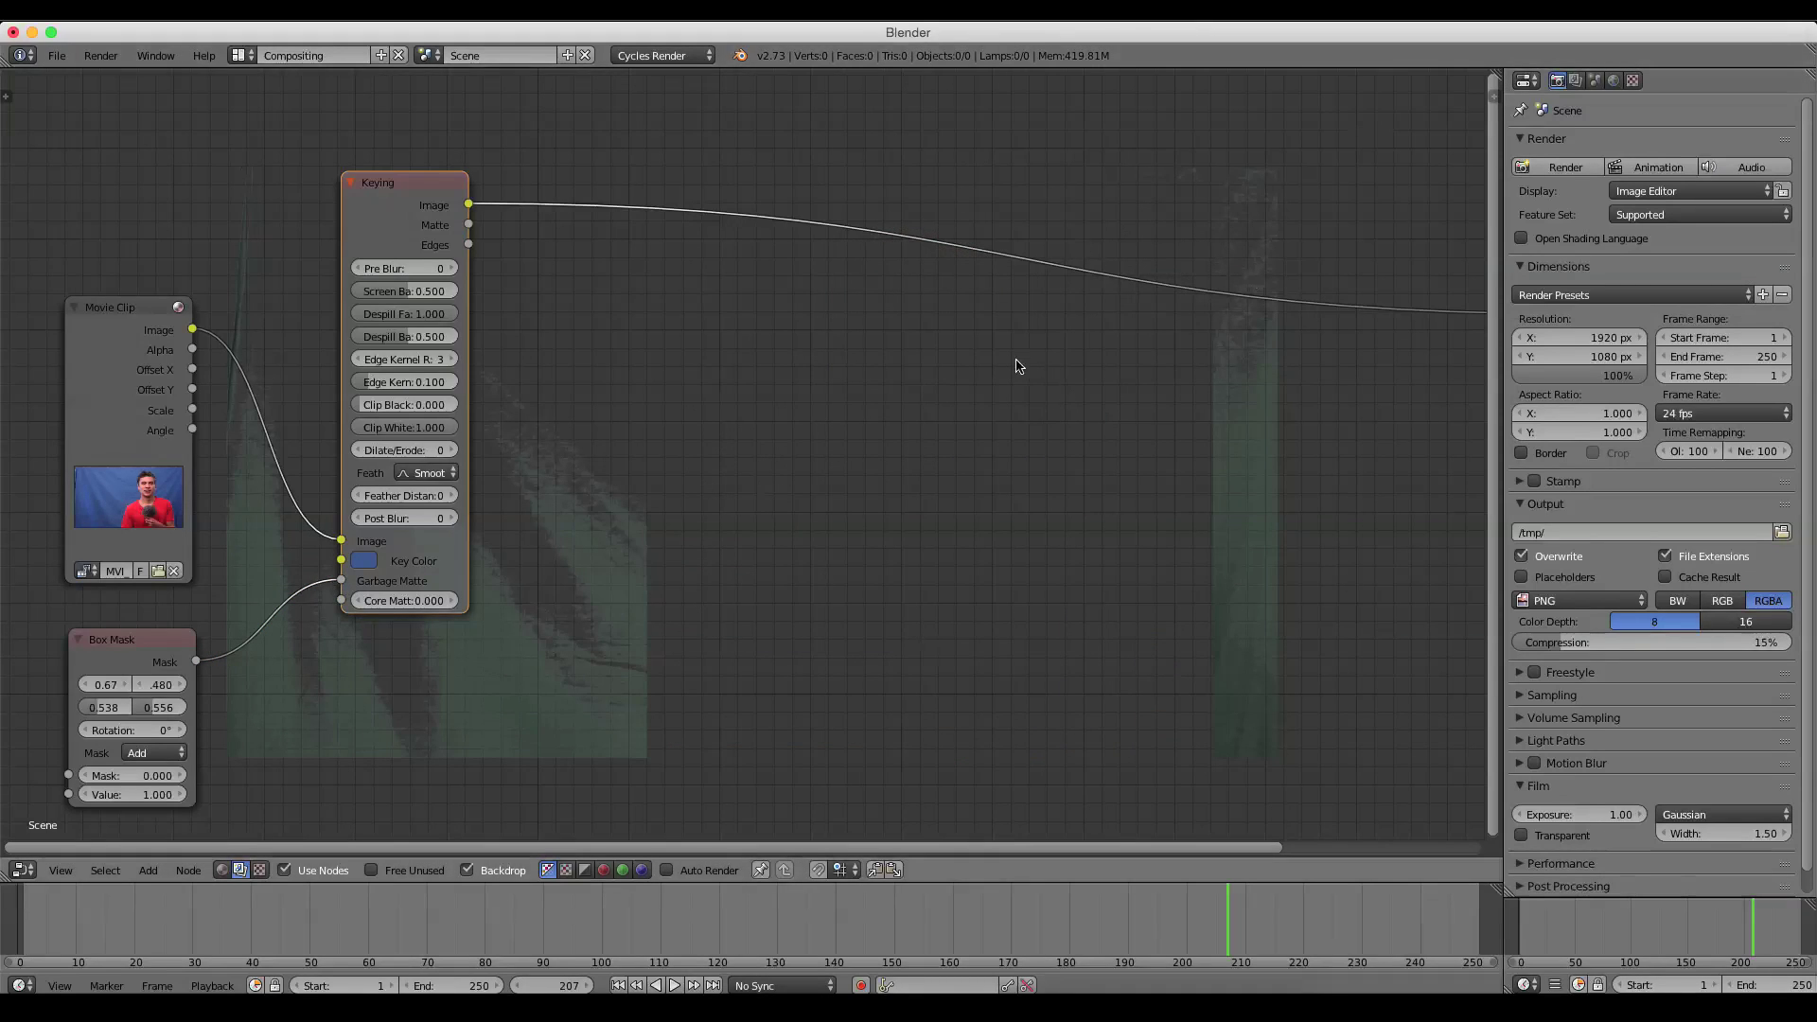
{"action": "left_click_drag", "start_coordinate": [426, 188], "coordinate": [511, 162]}
Insert an Invert node into the link between the Box Mask and the Keying node's Garbage Matte input
{"action": "middle_click_drag", "start_coordinate": [356, 560], "coordinate": [388, 483]}
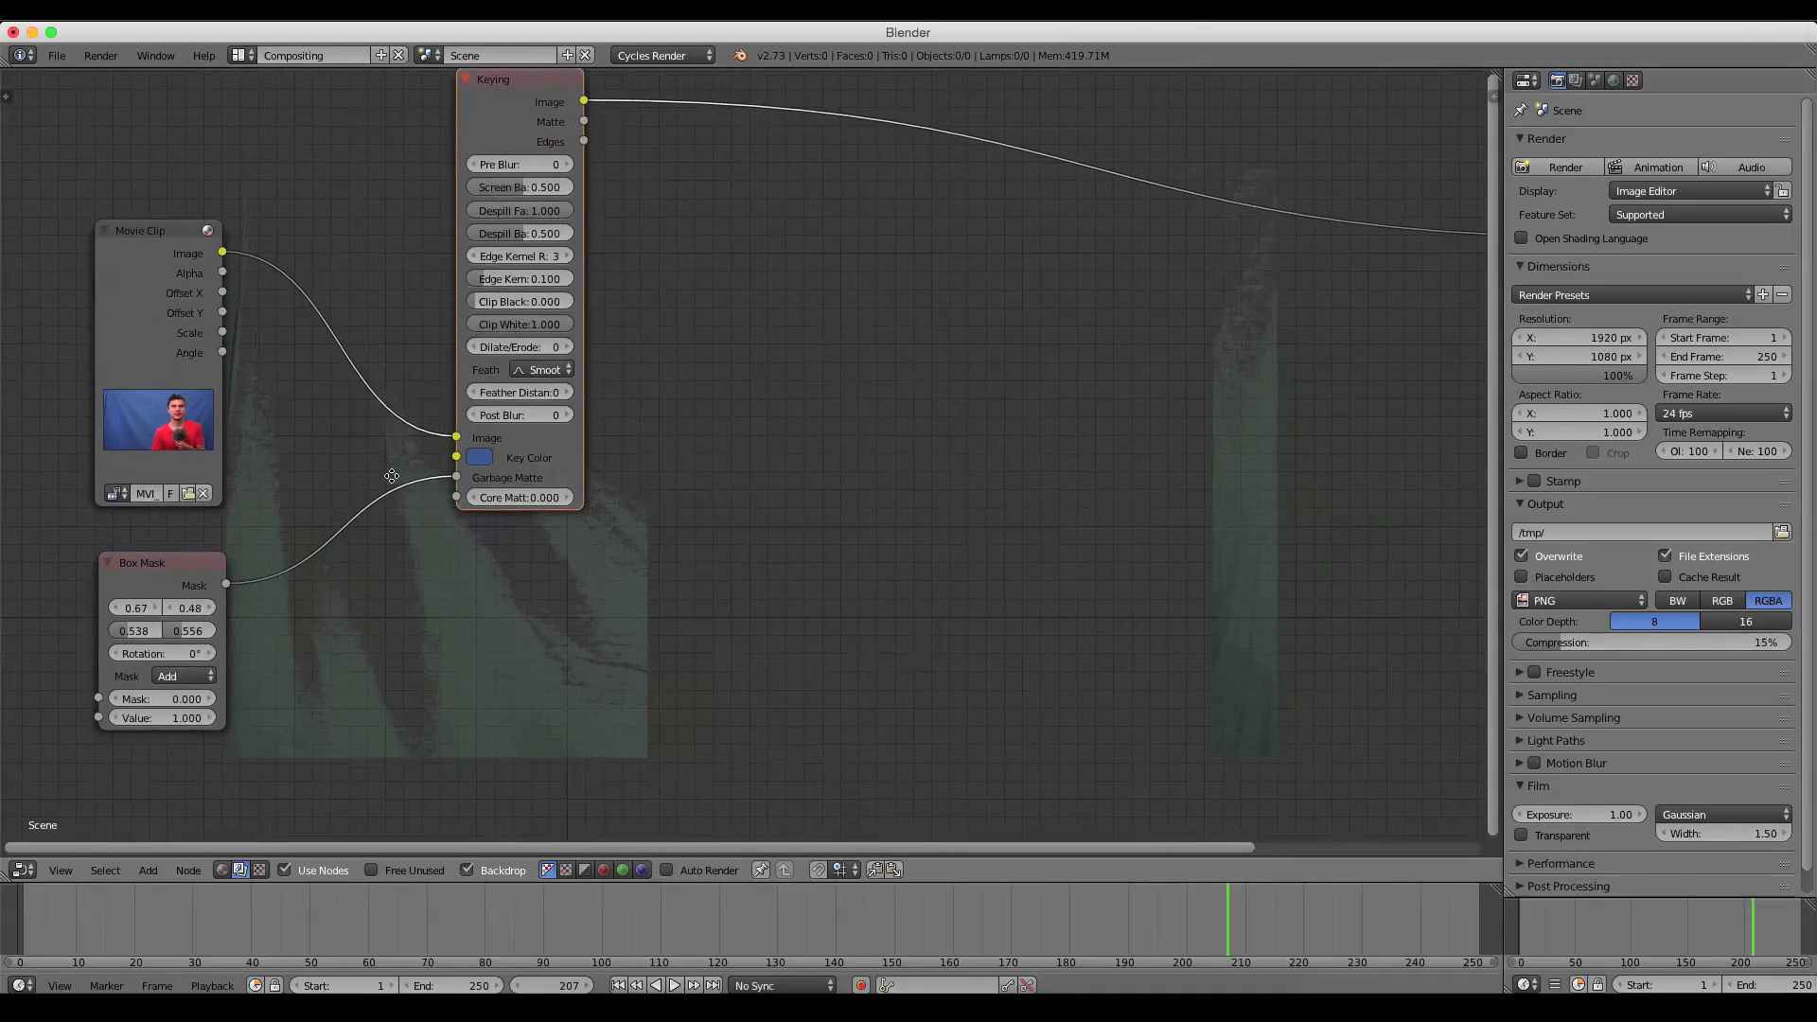
{"action": "left_click", "coordinate": [354, 604]}
{"action": "key", "text": "shift+a"}
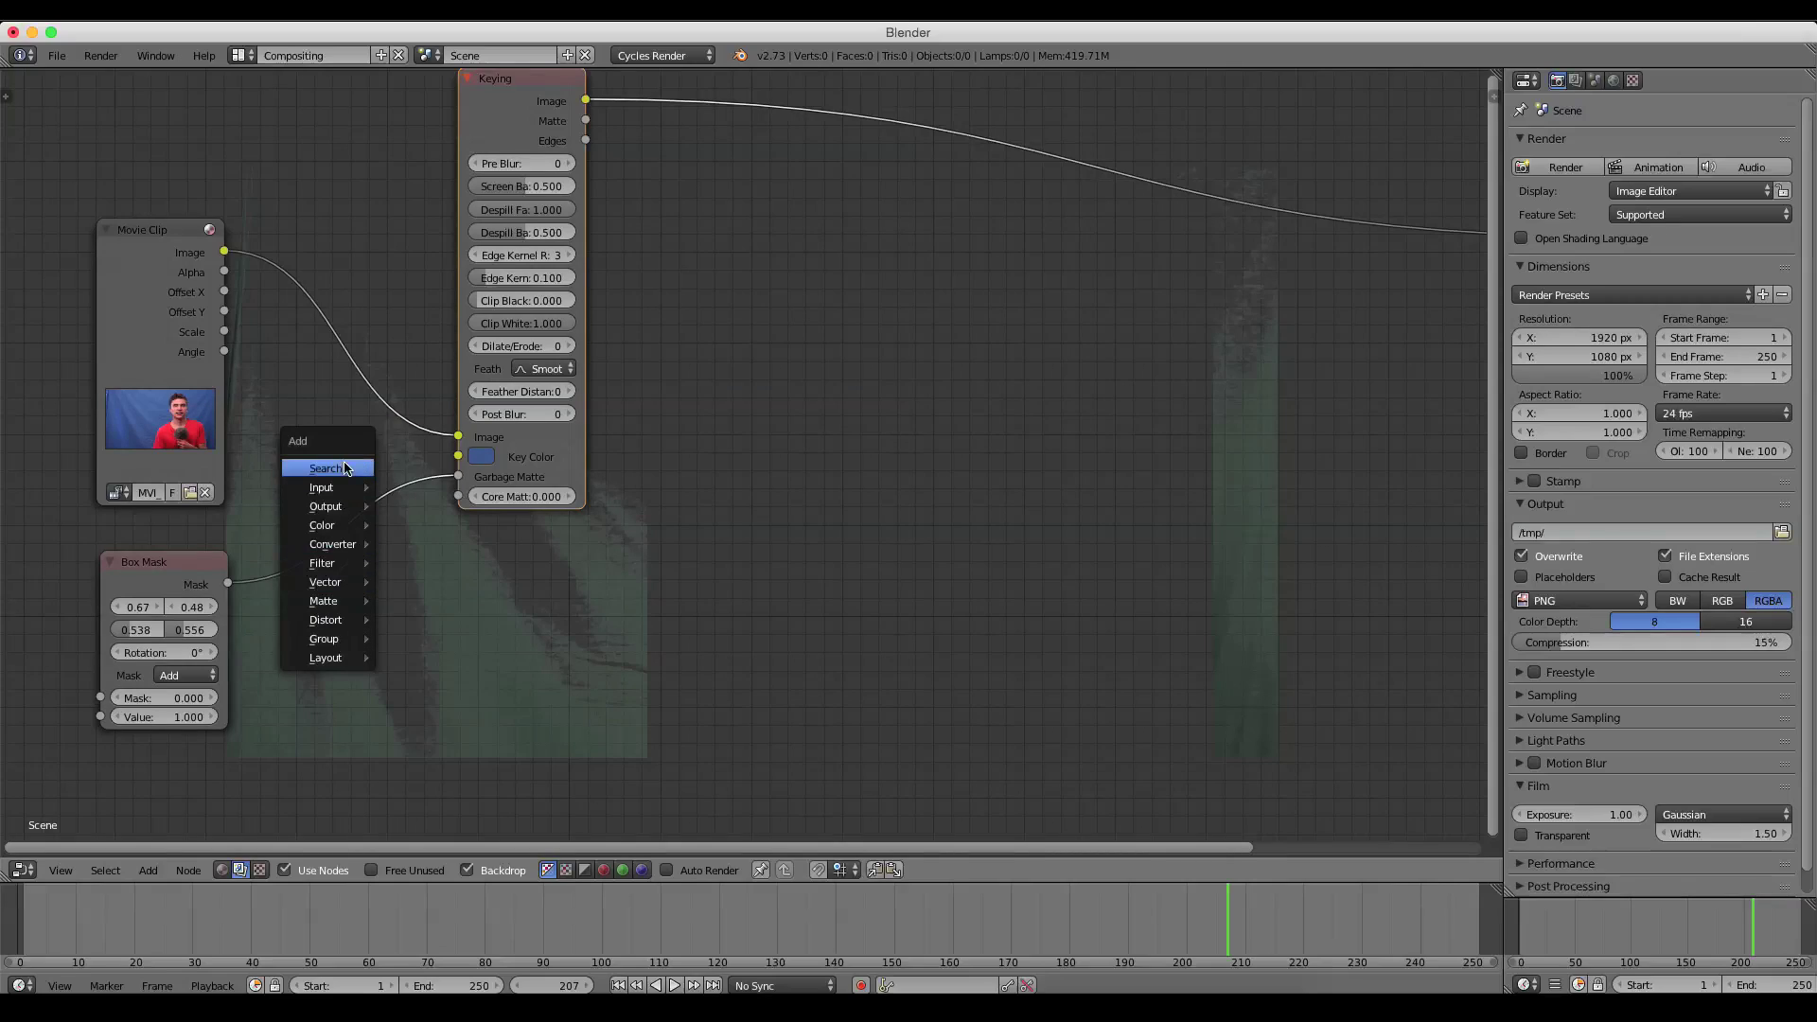
{"action": "left_click", "coordinate": [345, 465]}
{"action": "type", "text": "inver"}
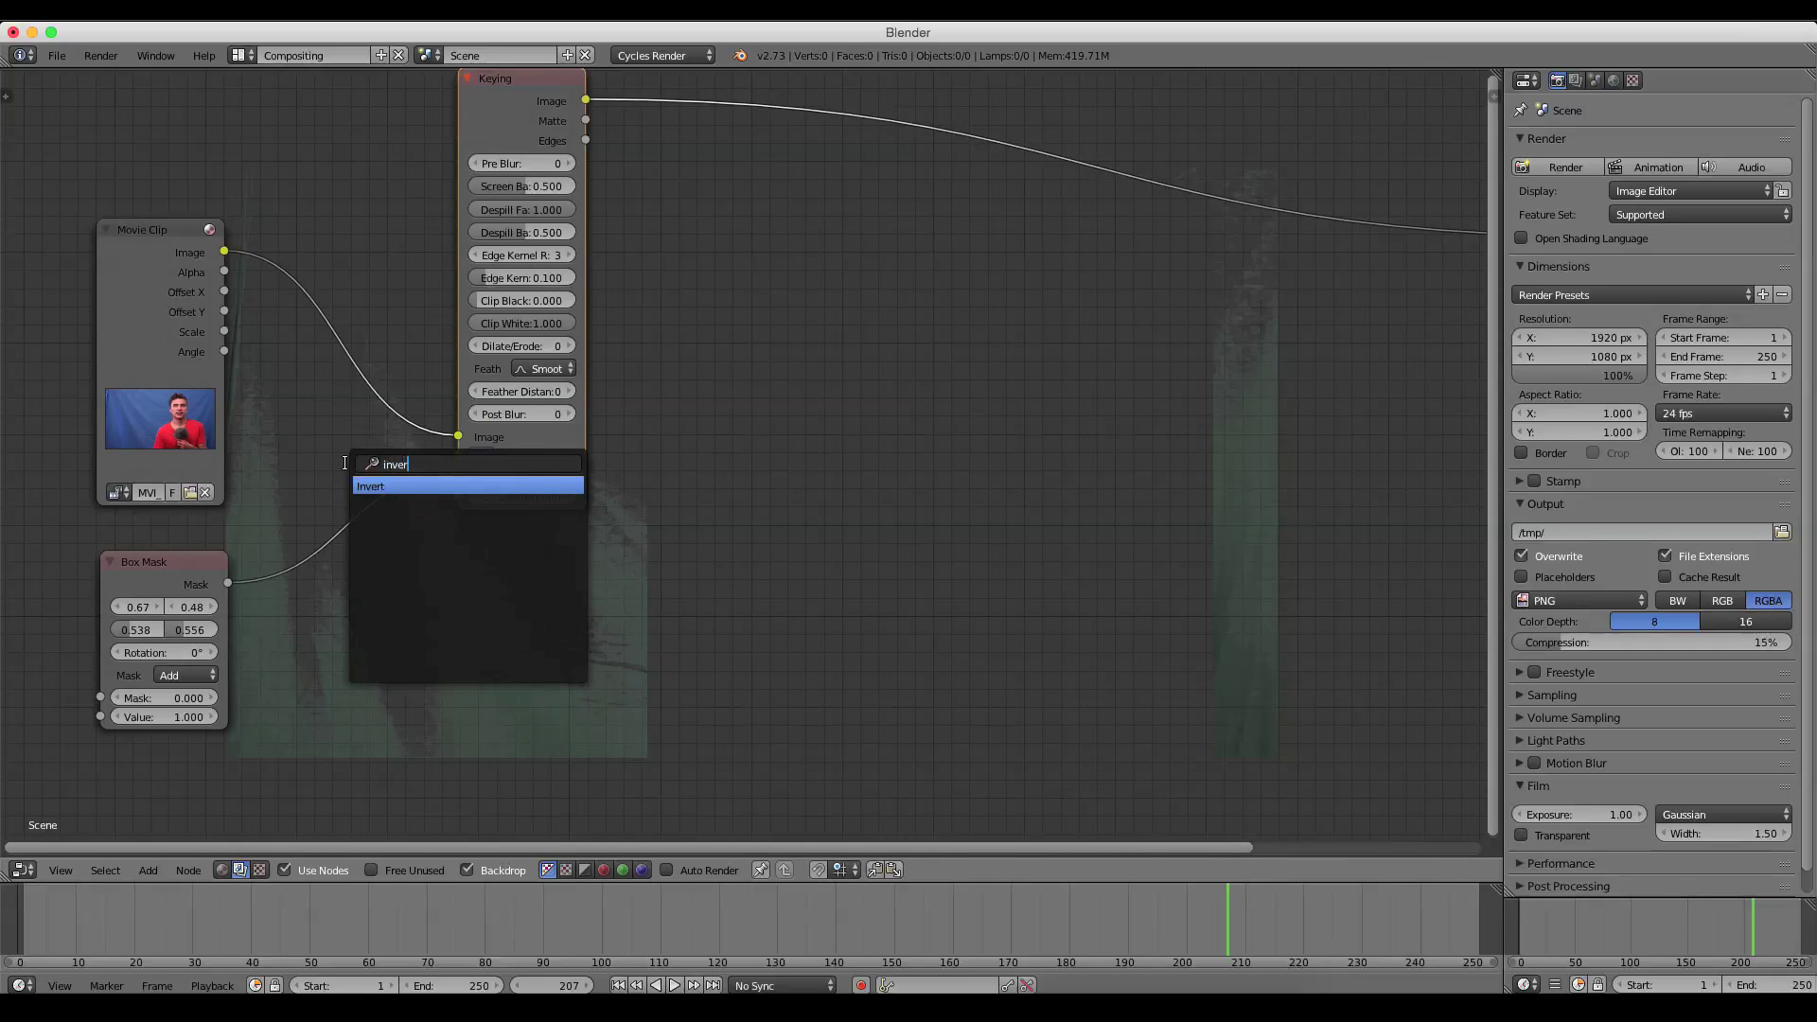
{"action": "key", "text": "Return"}
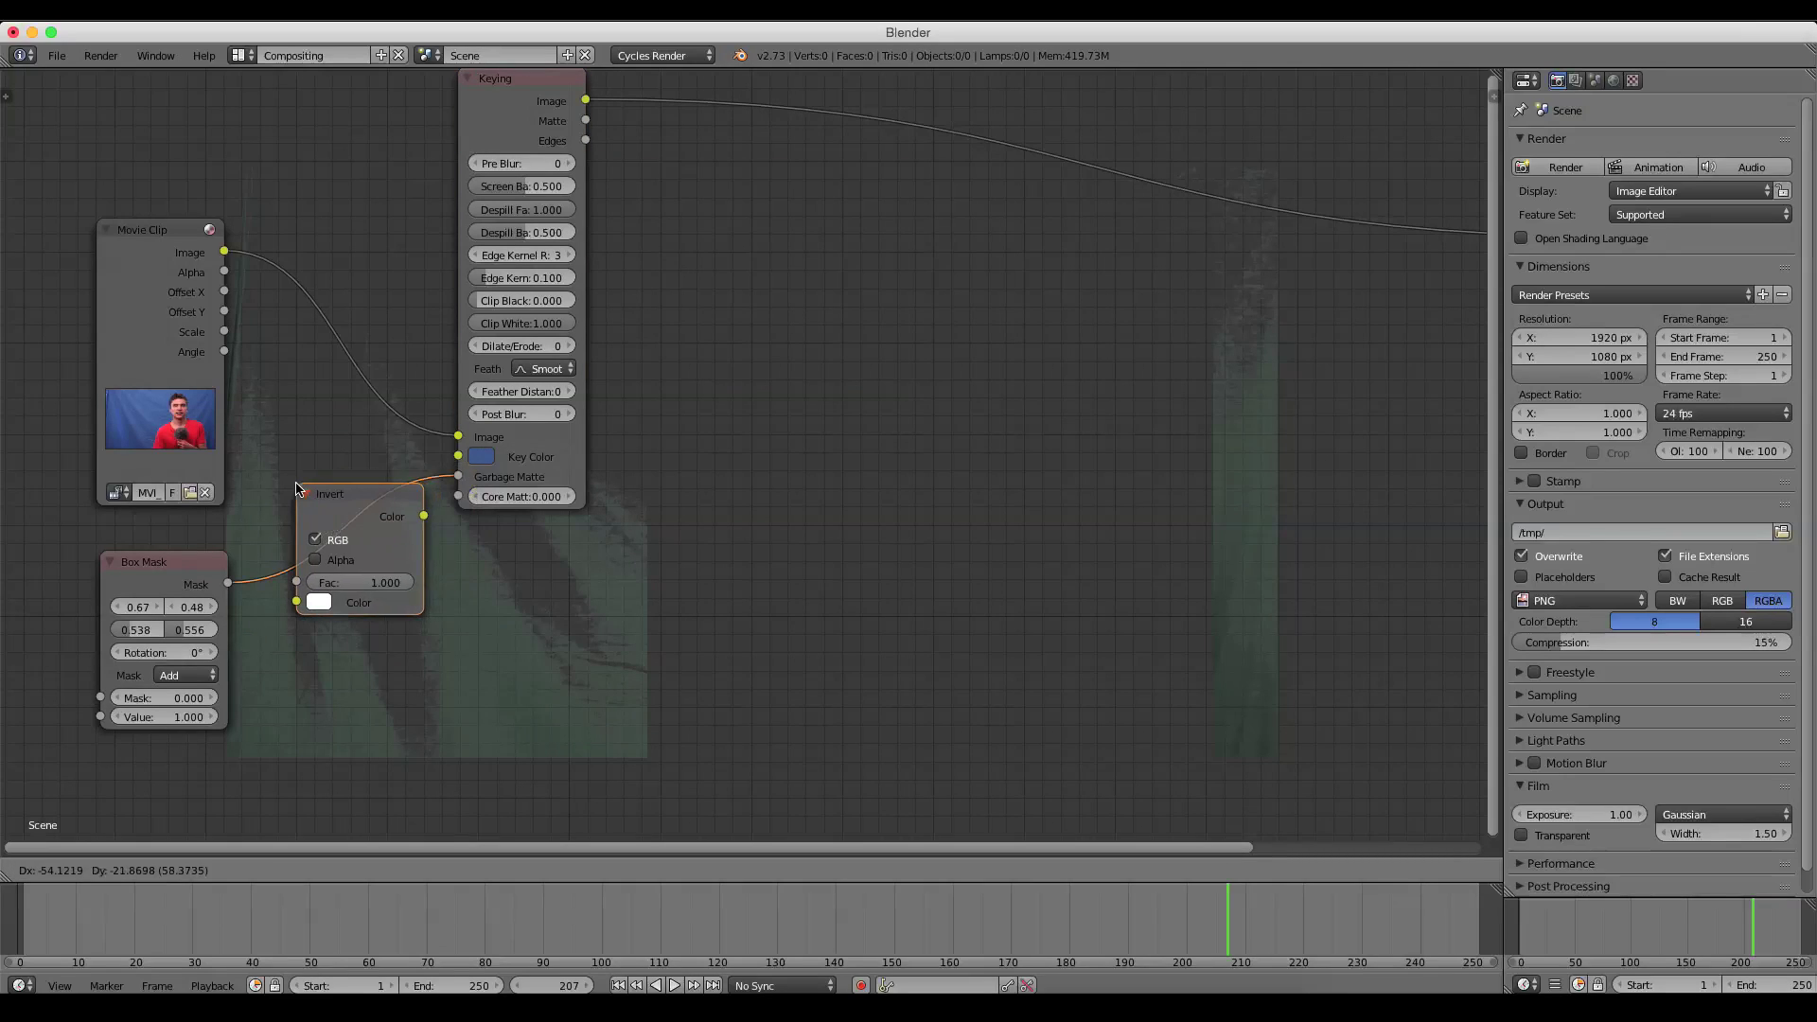
{"action": "left_click", "coordinate": [292, 490]}
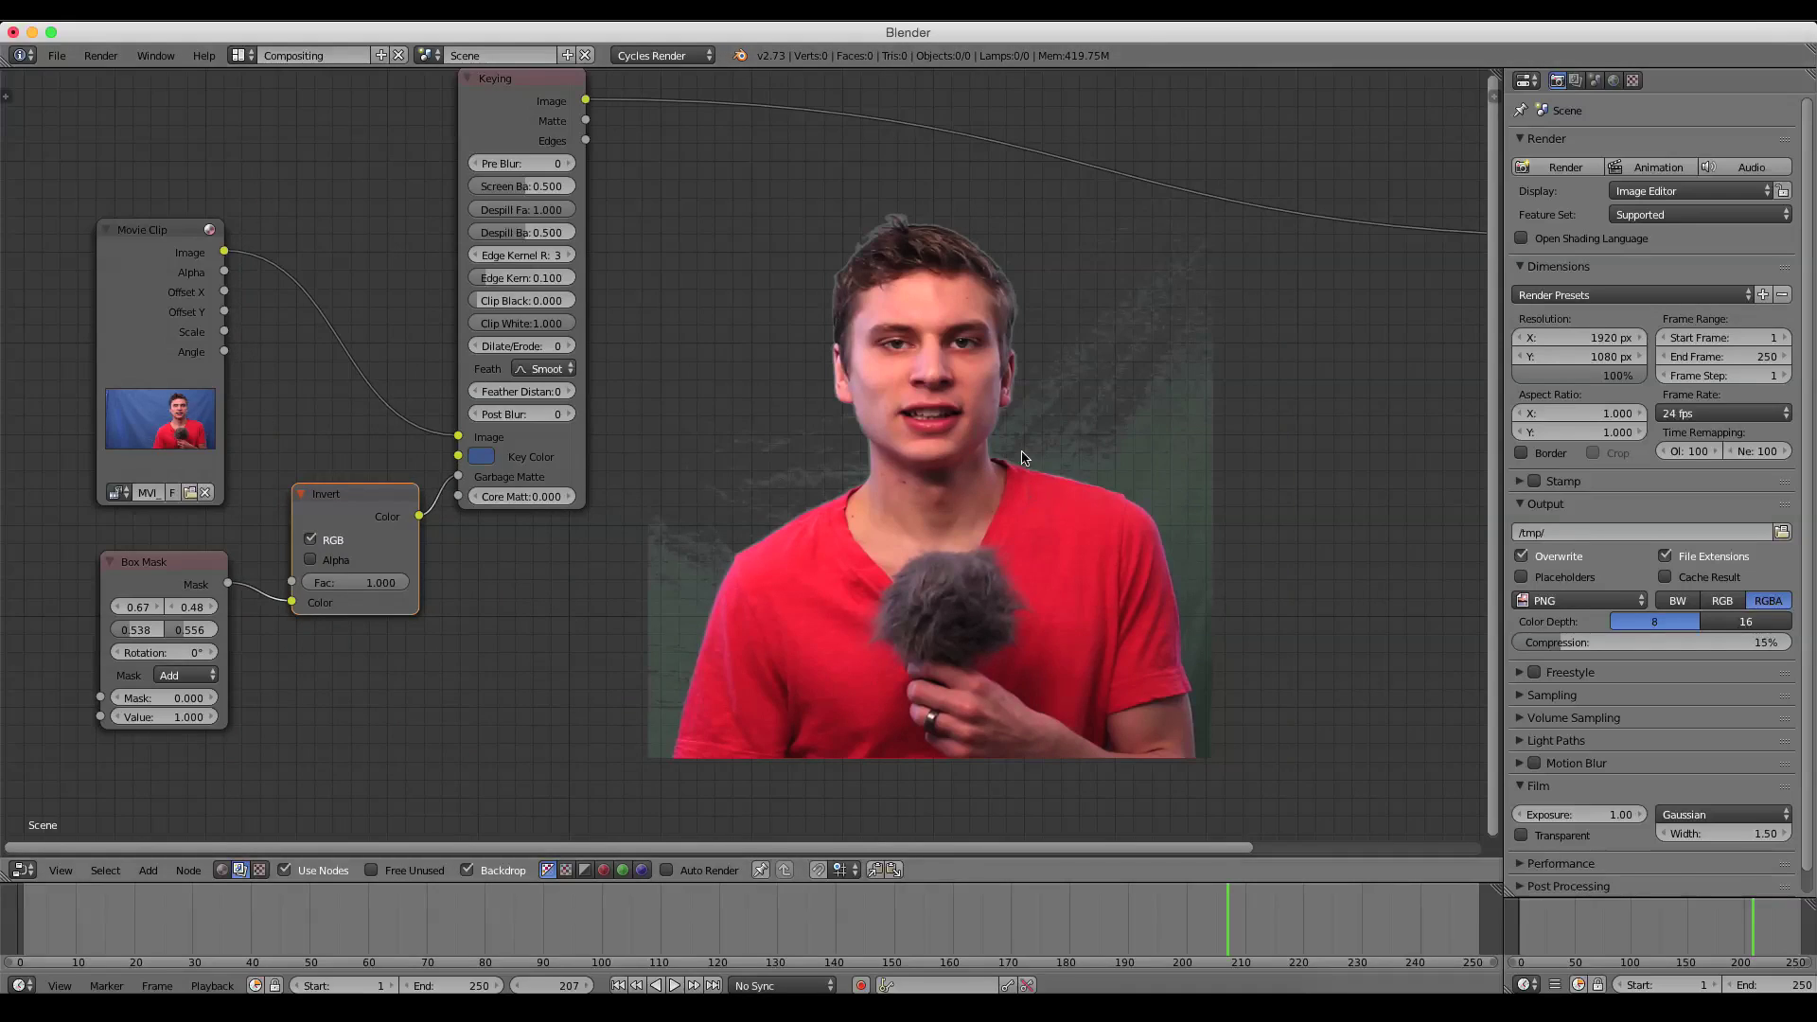
Examine the keyed footage around the man inside the masked area for backdrop remnants
{"action": "scroll", "coordinate": [1321, 538], "scroll_direction": "down", "scroll_amount": 2}
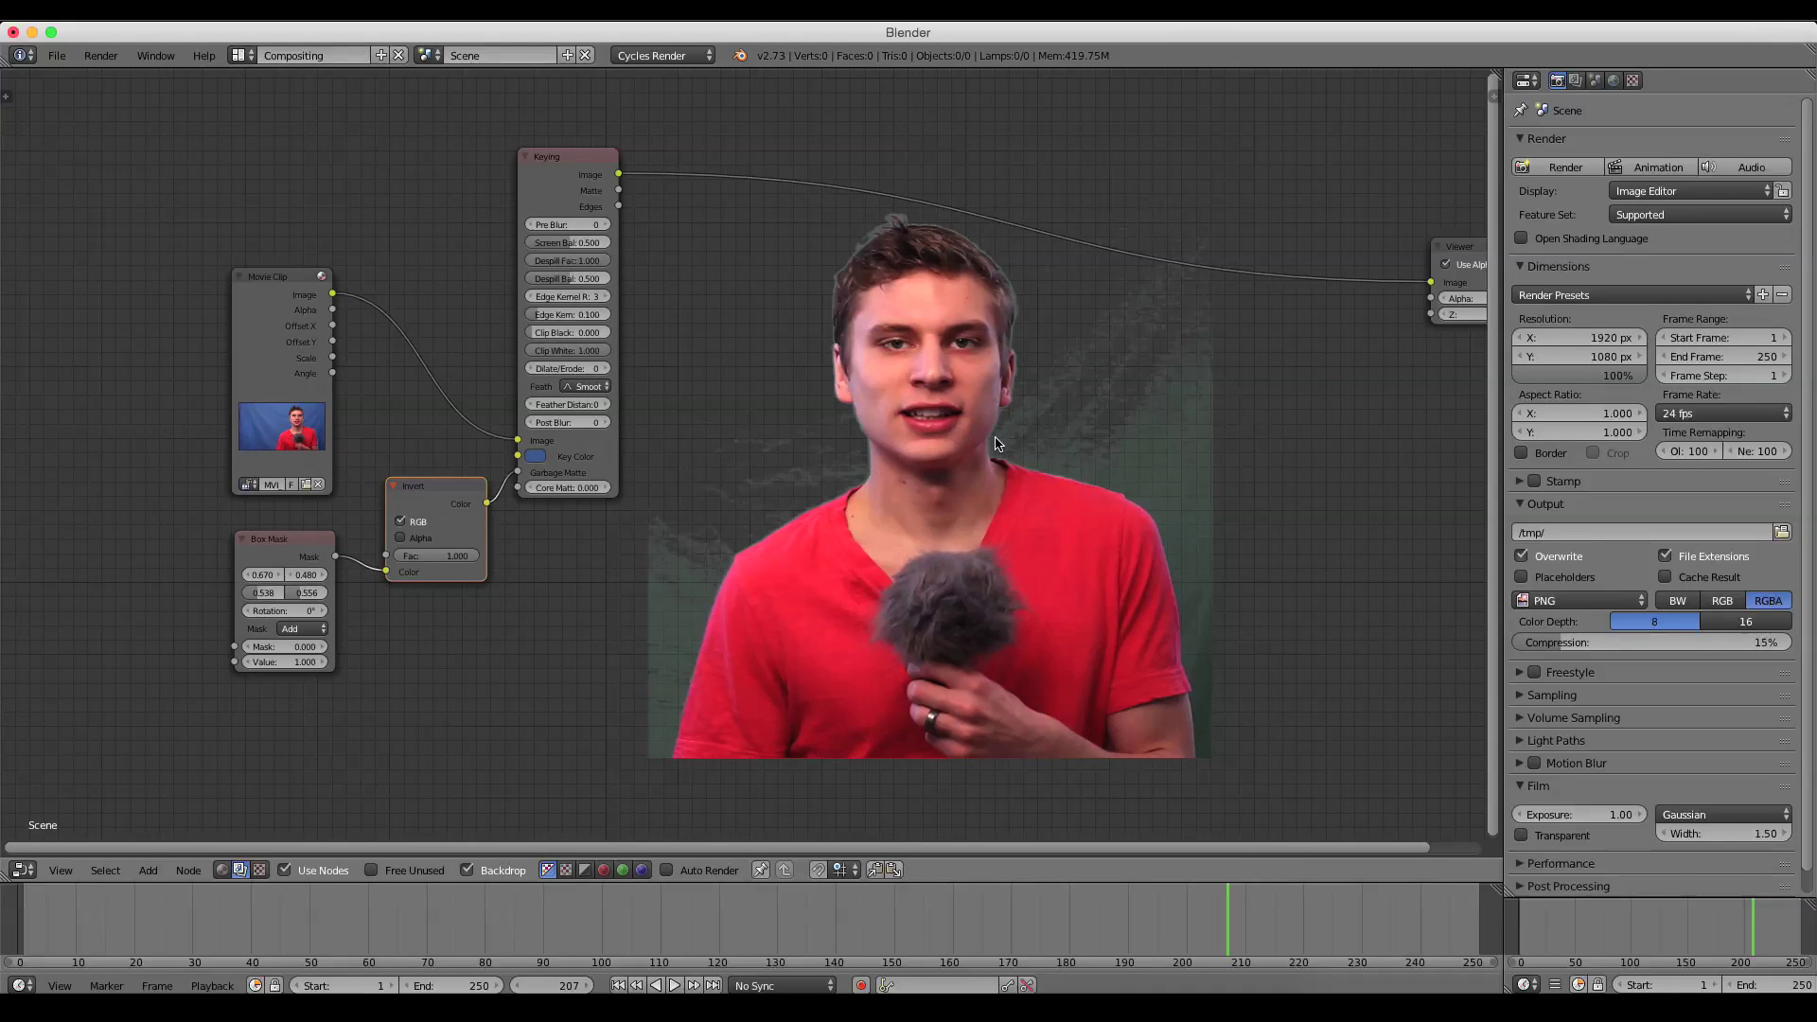
{"action": "middle_click_drag", "start_coordinate": [995, 443], "coordinate": [911, 507]}
{"action": "middle_click_drag", "start_coordinate": [1143, 455], "coordinate": [1106, 360]}
{"action": "scroll", "coordinate": [1031, 461], "scroll_direction": "up", "scroll_amount": 2}
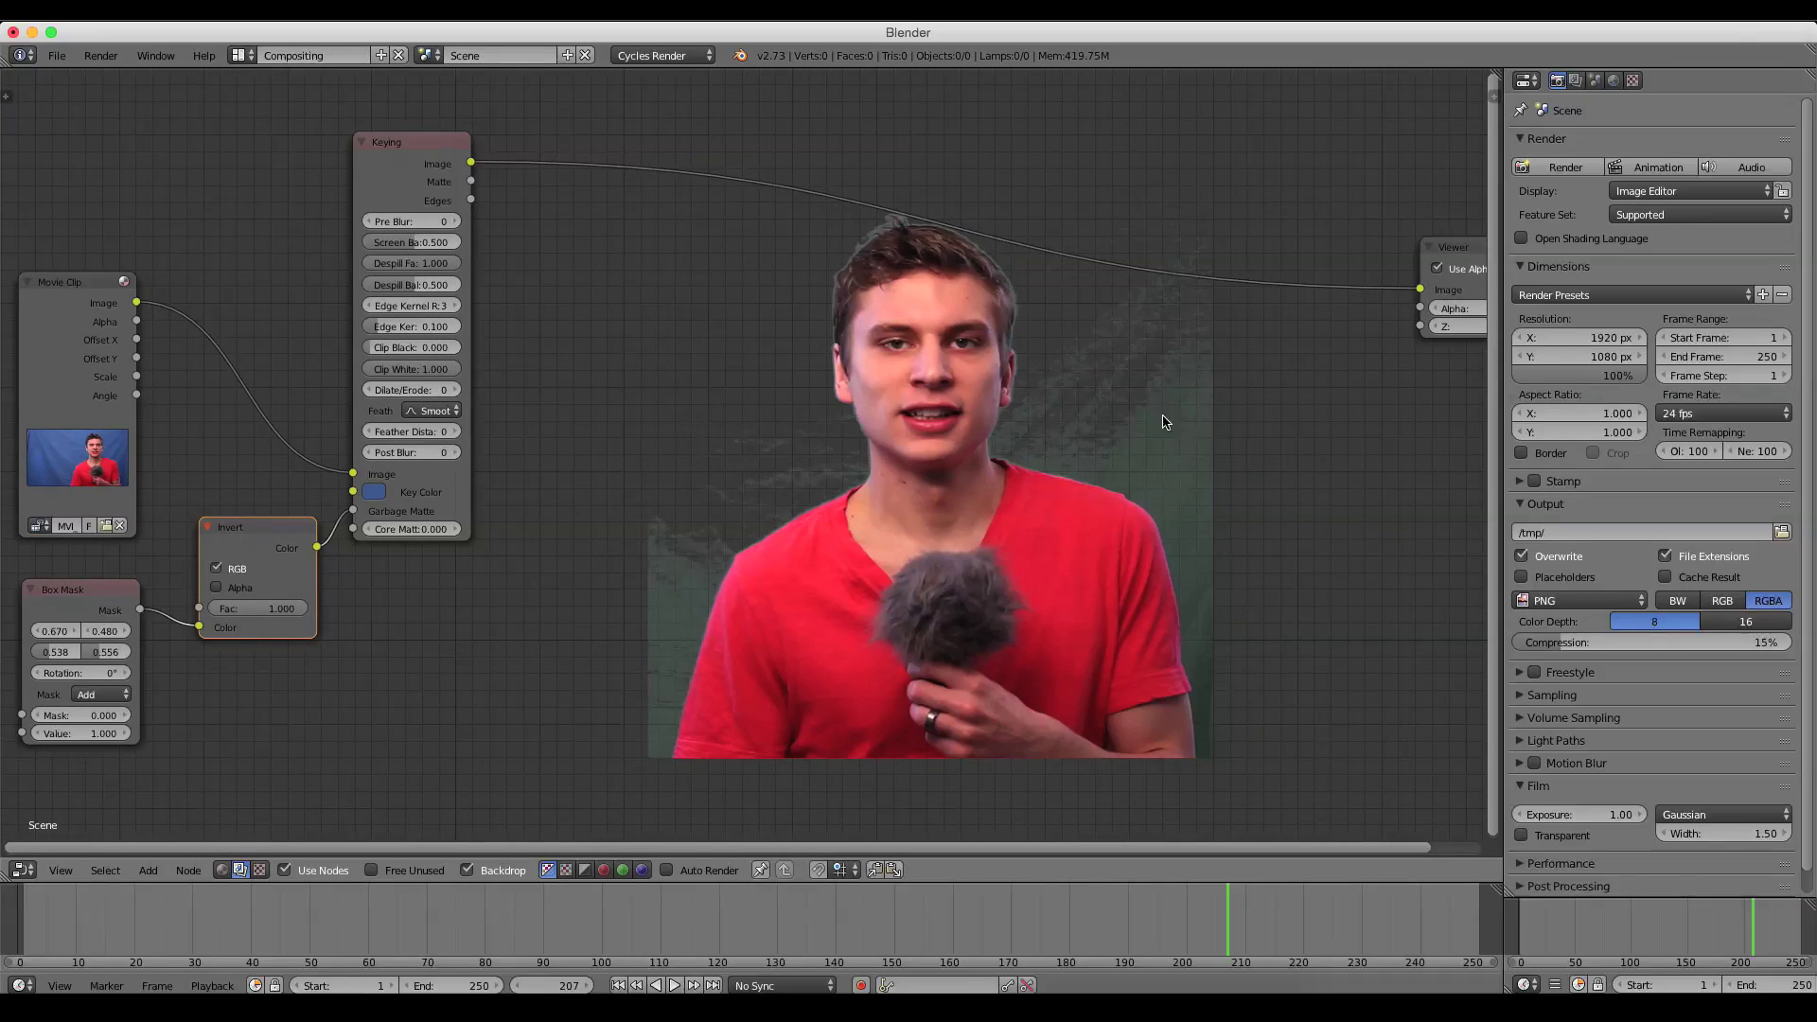
{"action": "scroll", "coordinate": [961, 425], "scroll_direction": "up", "scroll_amount": 2}
{"action": "middle_click_drag", "start_coordinate": [780, 385], "coordinate": [884, 481]}
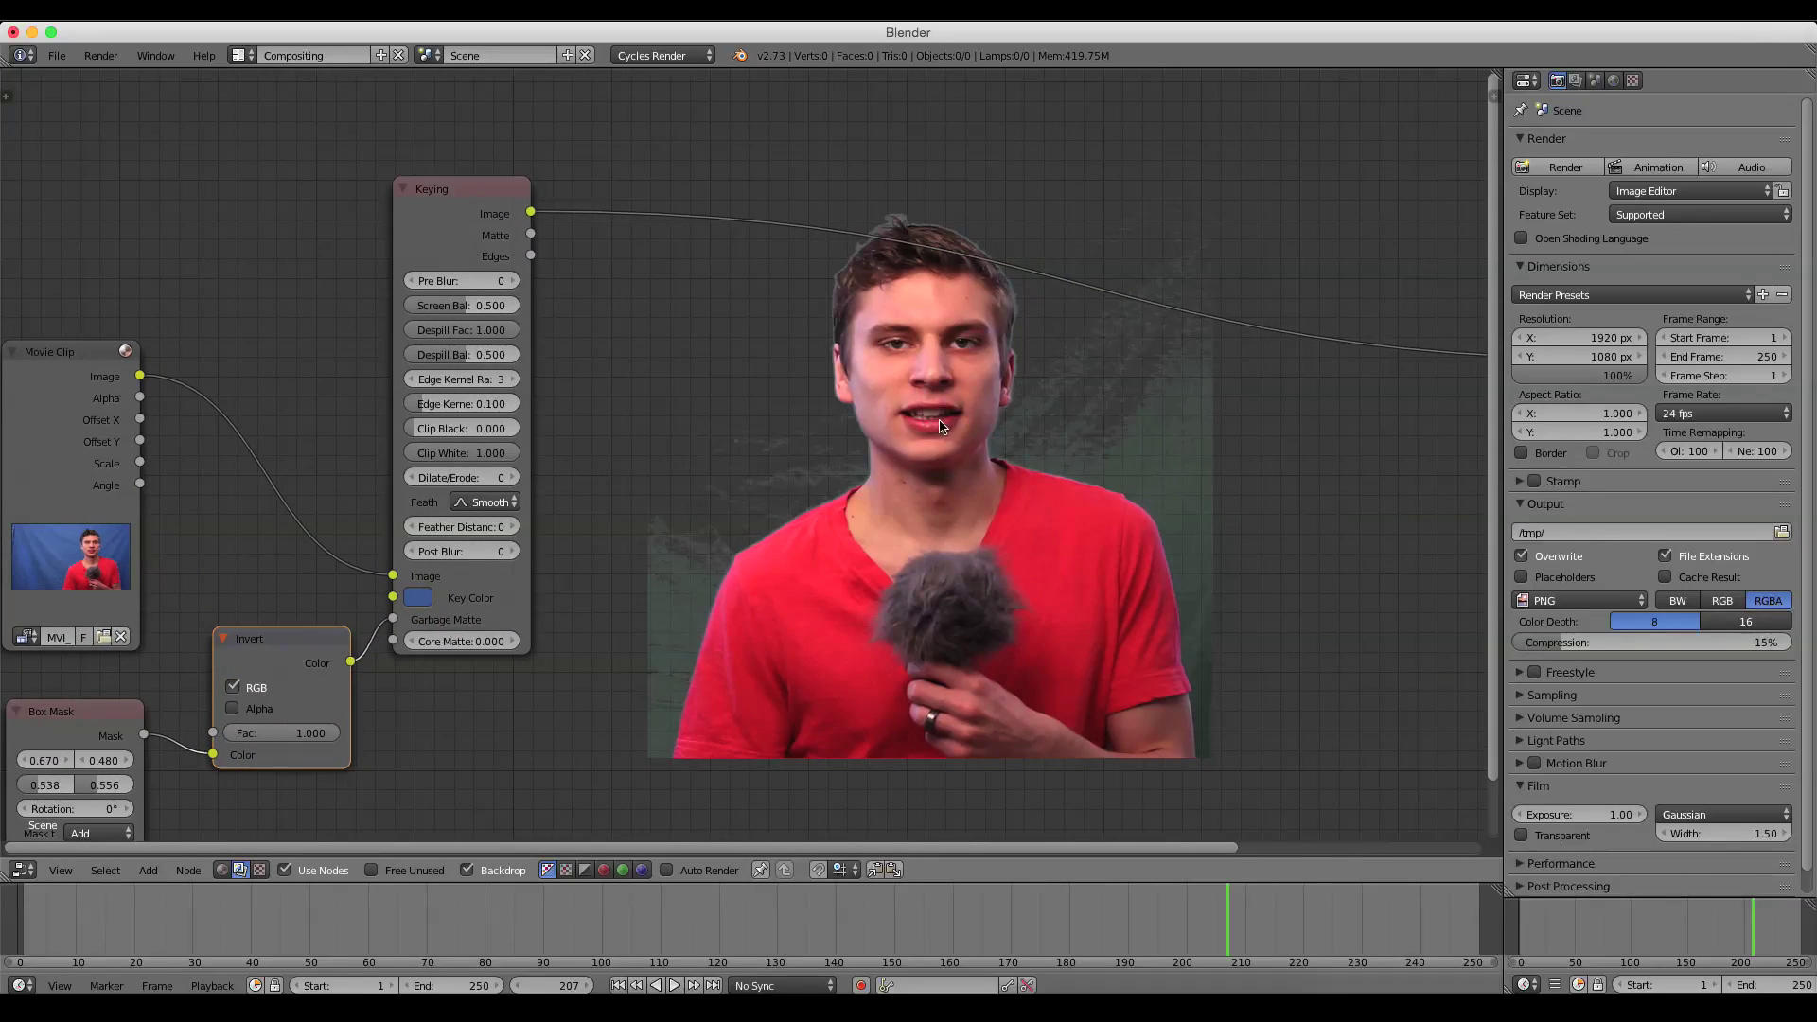
{"action": "middle_click_drag", "start_coordinate": [683, 357], "coordinate": [721, 324]}
{"action": "scroll", "coordinate": [731, 364], "scroll_direction": "down", "scroll_amount": 3}
{"action": "middle_click_drag", "start_coordinate": [843, 345], "coordinate": [751, 342]}
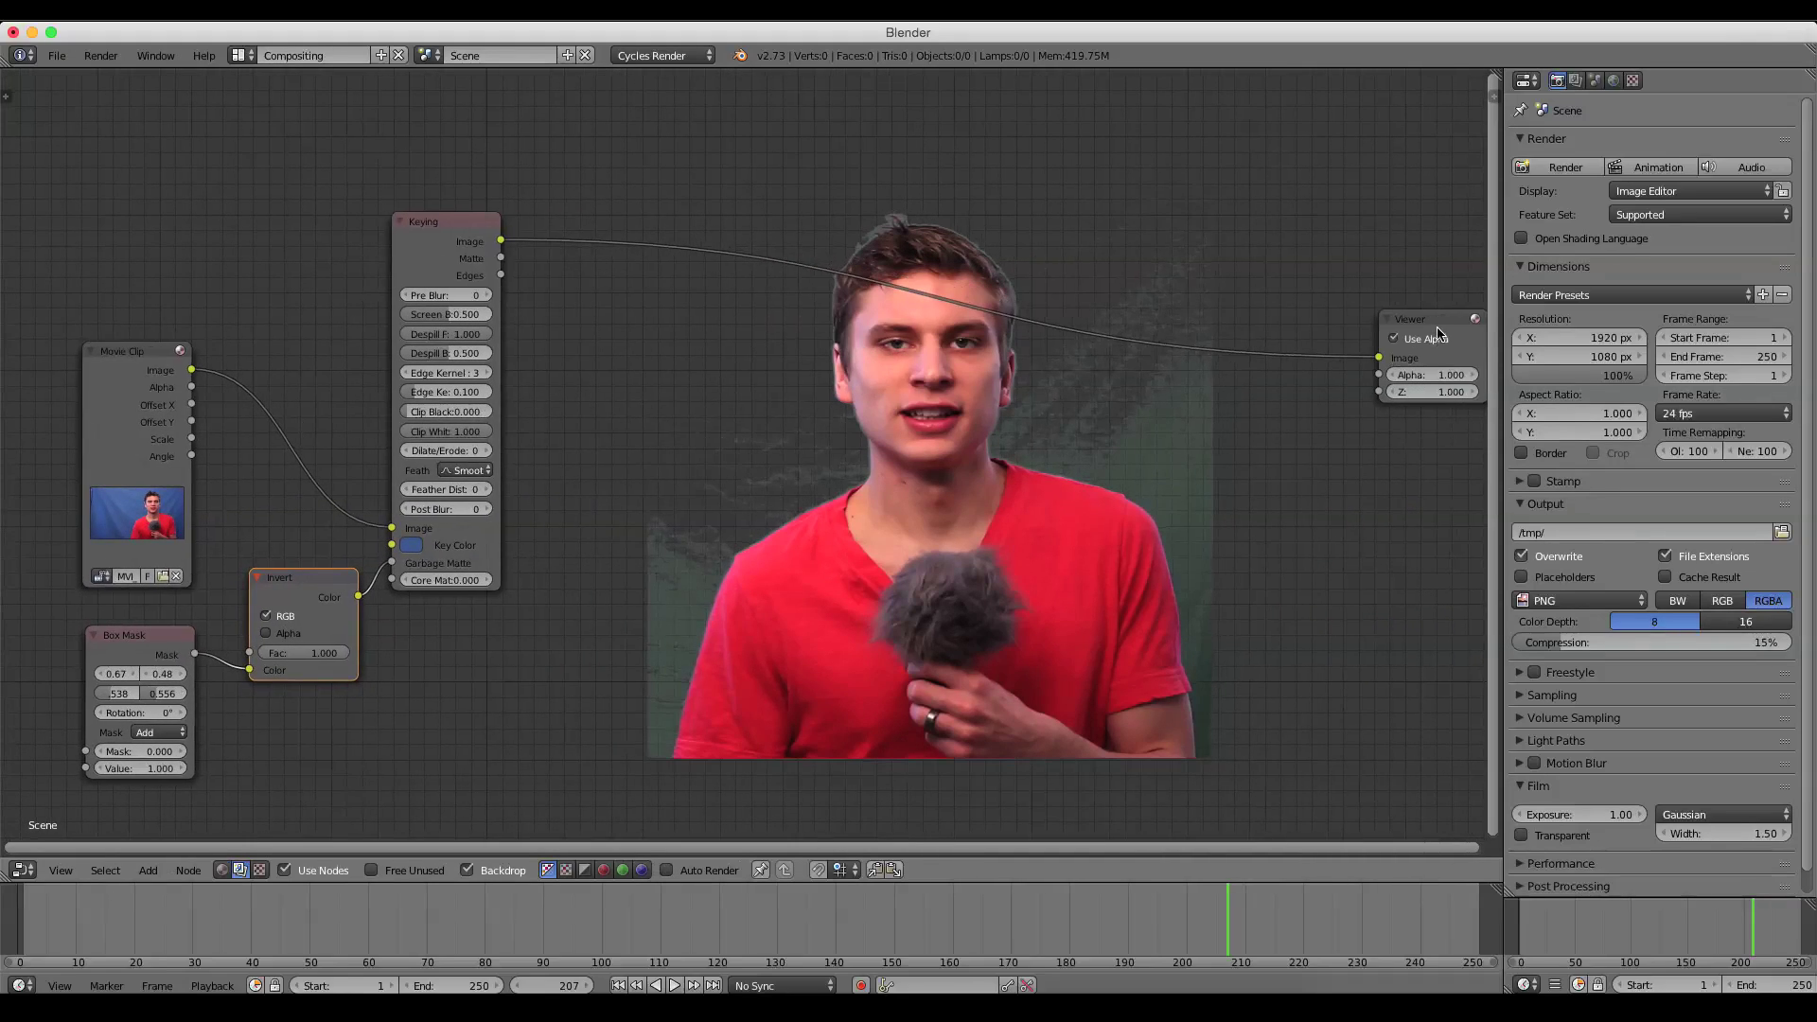
Move the Viewer node slightly lower and feed it the Keying node's Matte output instead of the Image output
{"action": "left_click_drag", "start_coordinate": [1437, 333], "coordinate": [1404, 402]}
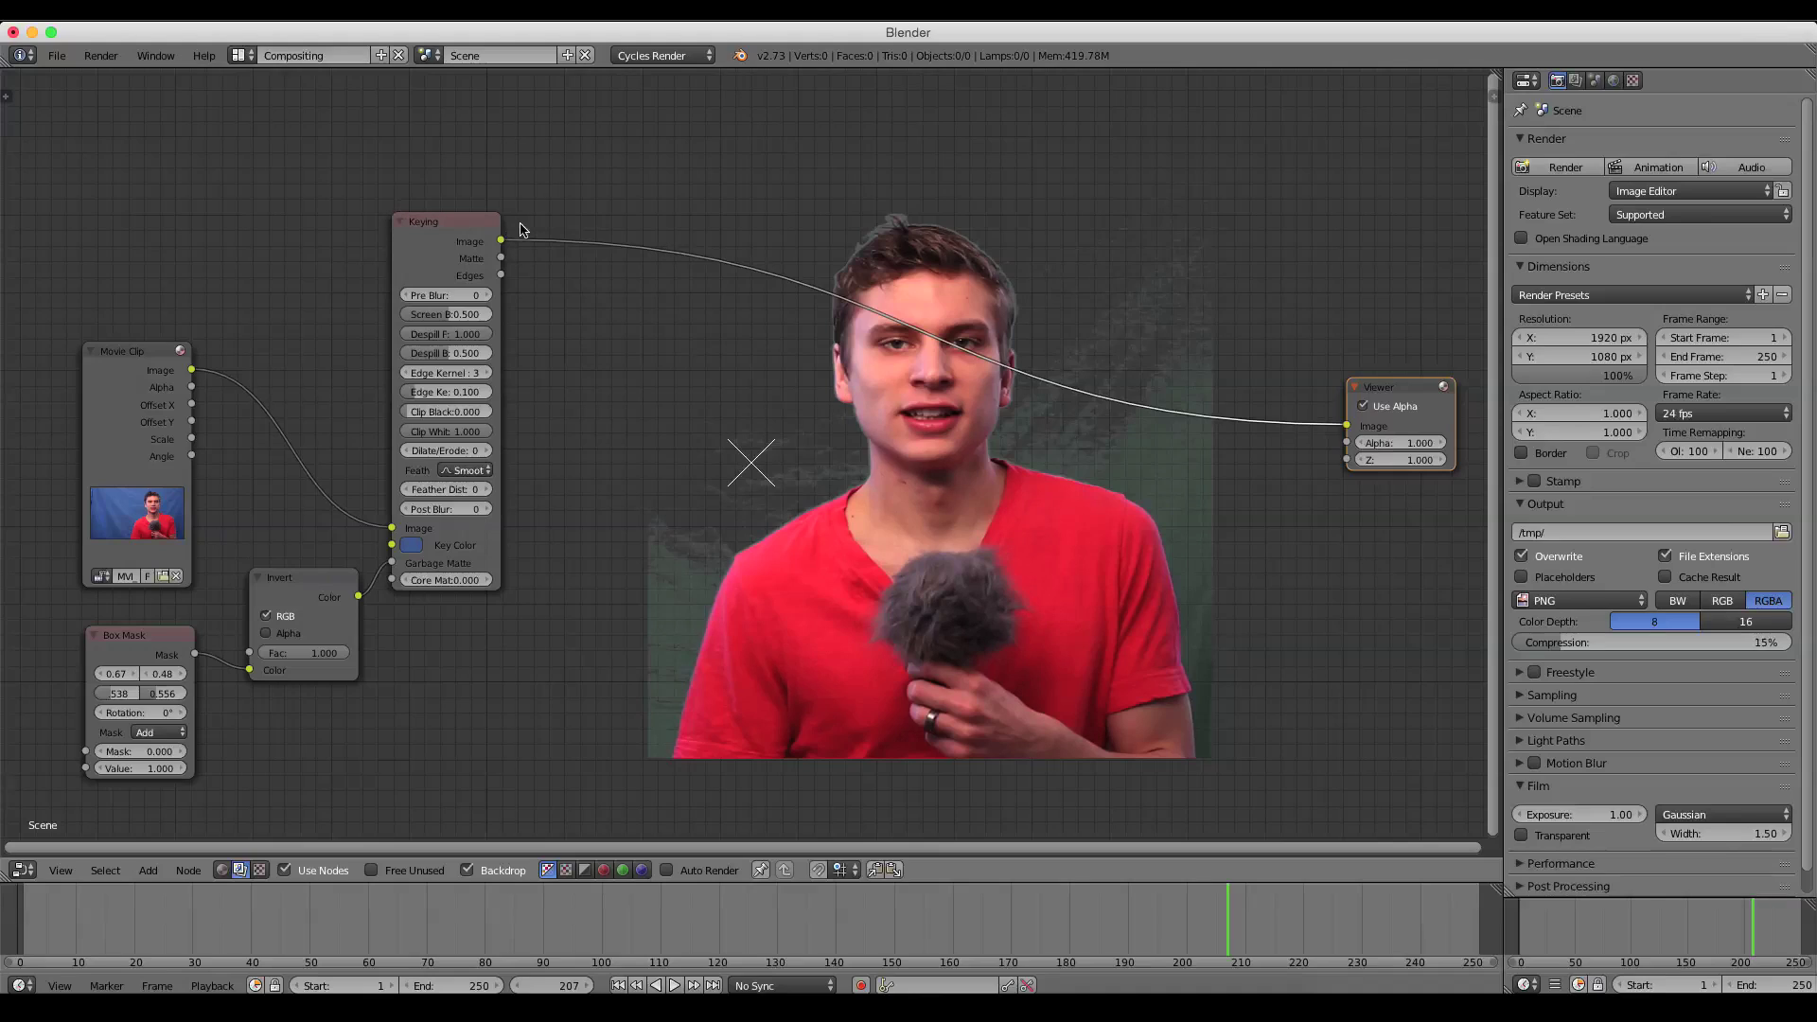
{"action": "scroll", "coordinate": [459, 213], "scroll_direction": "up", "scroll_amount": 1}
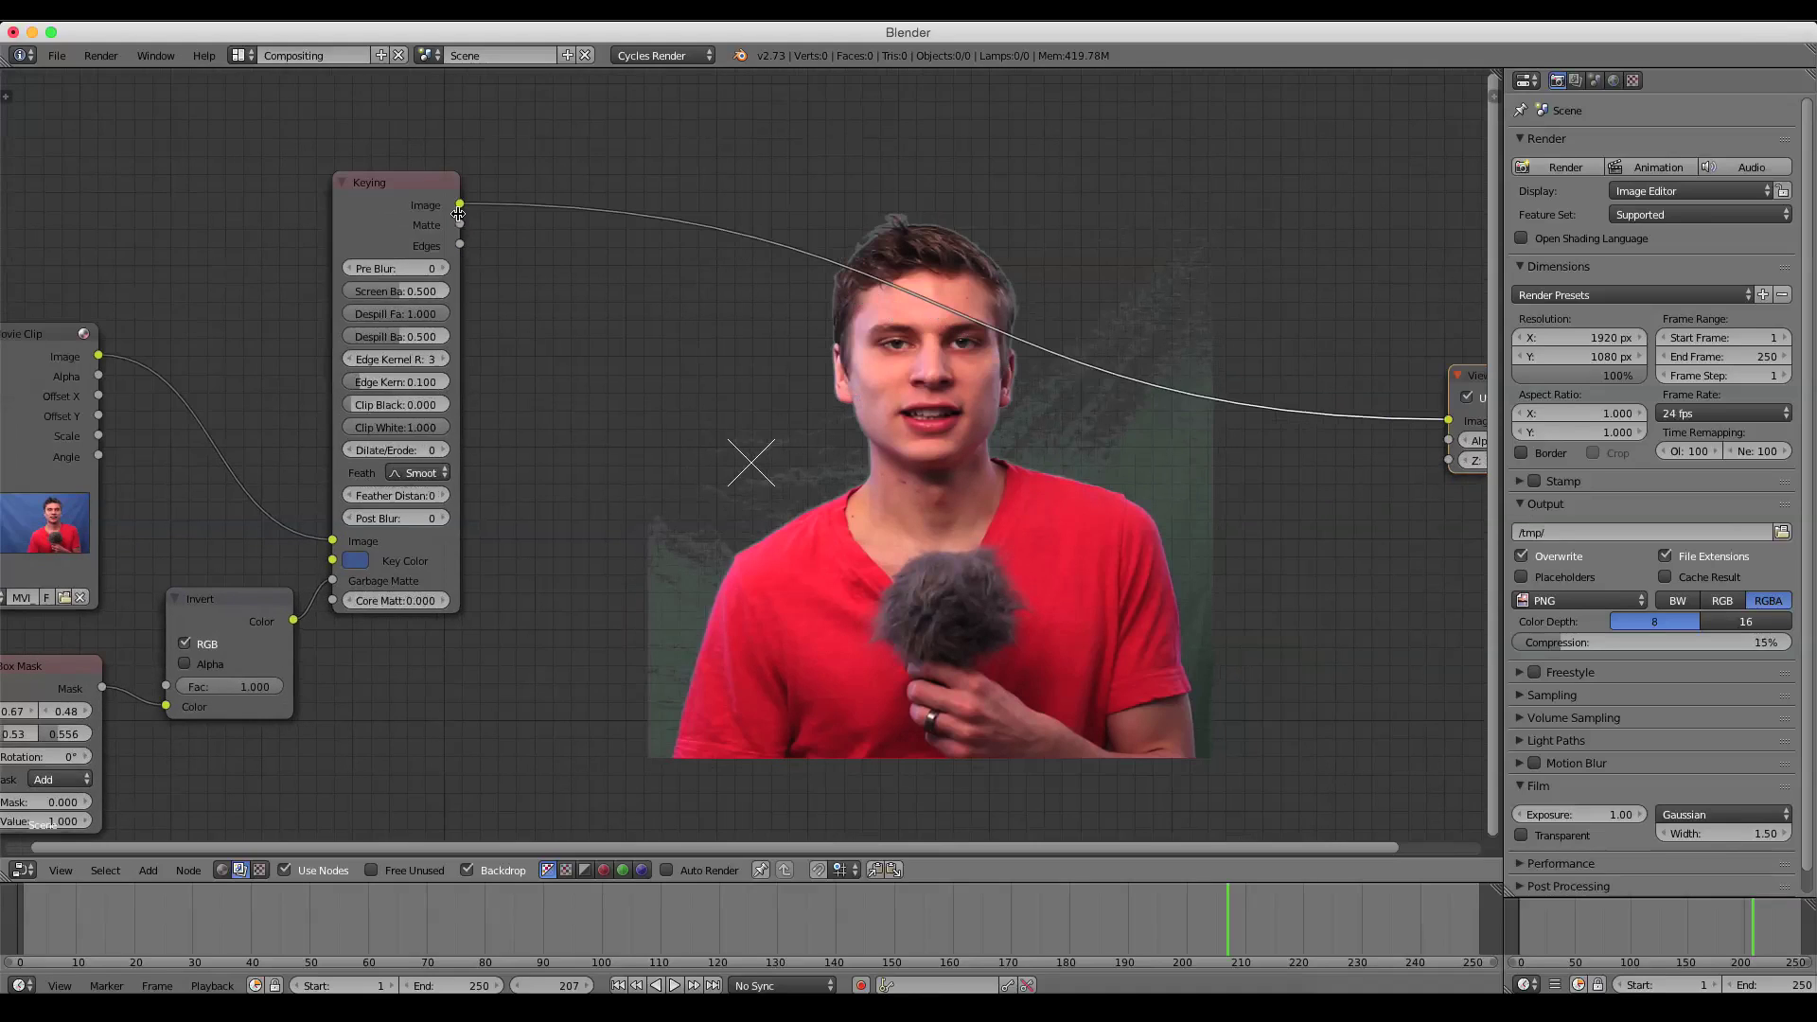
{"action": "left_click", "coordinate": [398, 198], "text": "ctrl+shift"}
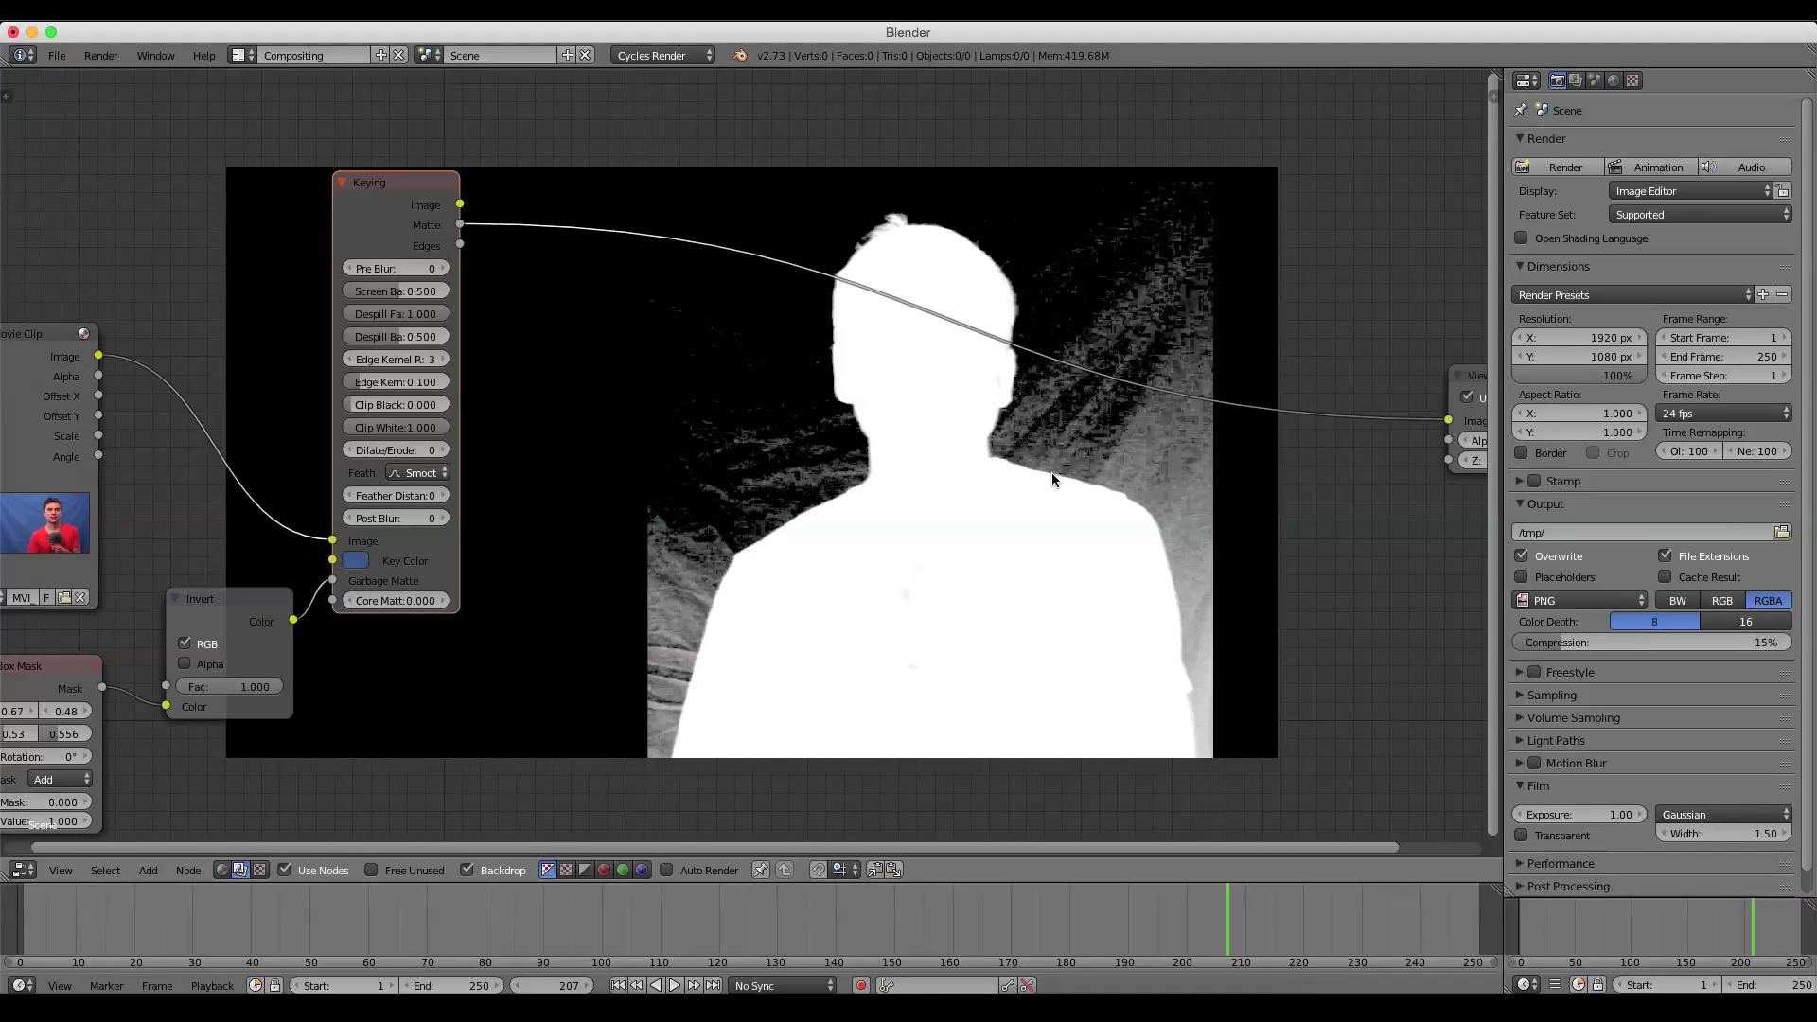
Feed the Keying node's Edges output to the Viewer and set the Edge Kernel Radius to 6
{"action": "left_click", "coordinate": [369, 196], "text": "ctrl+shift"}
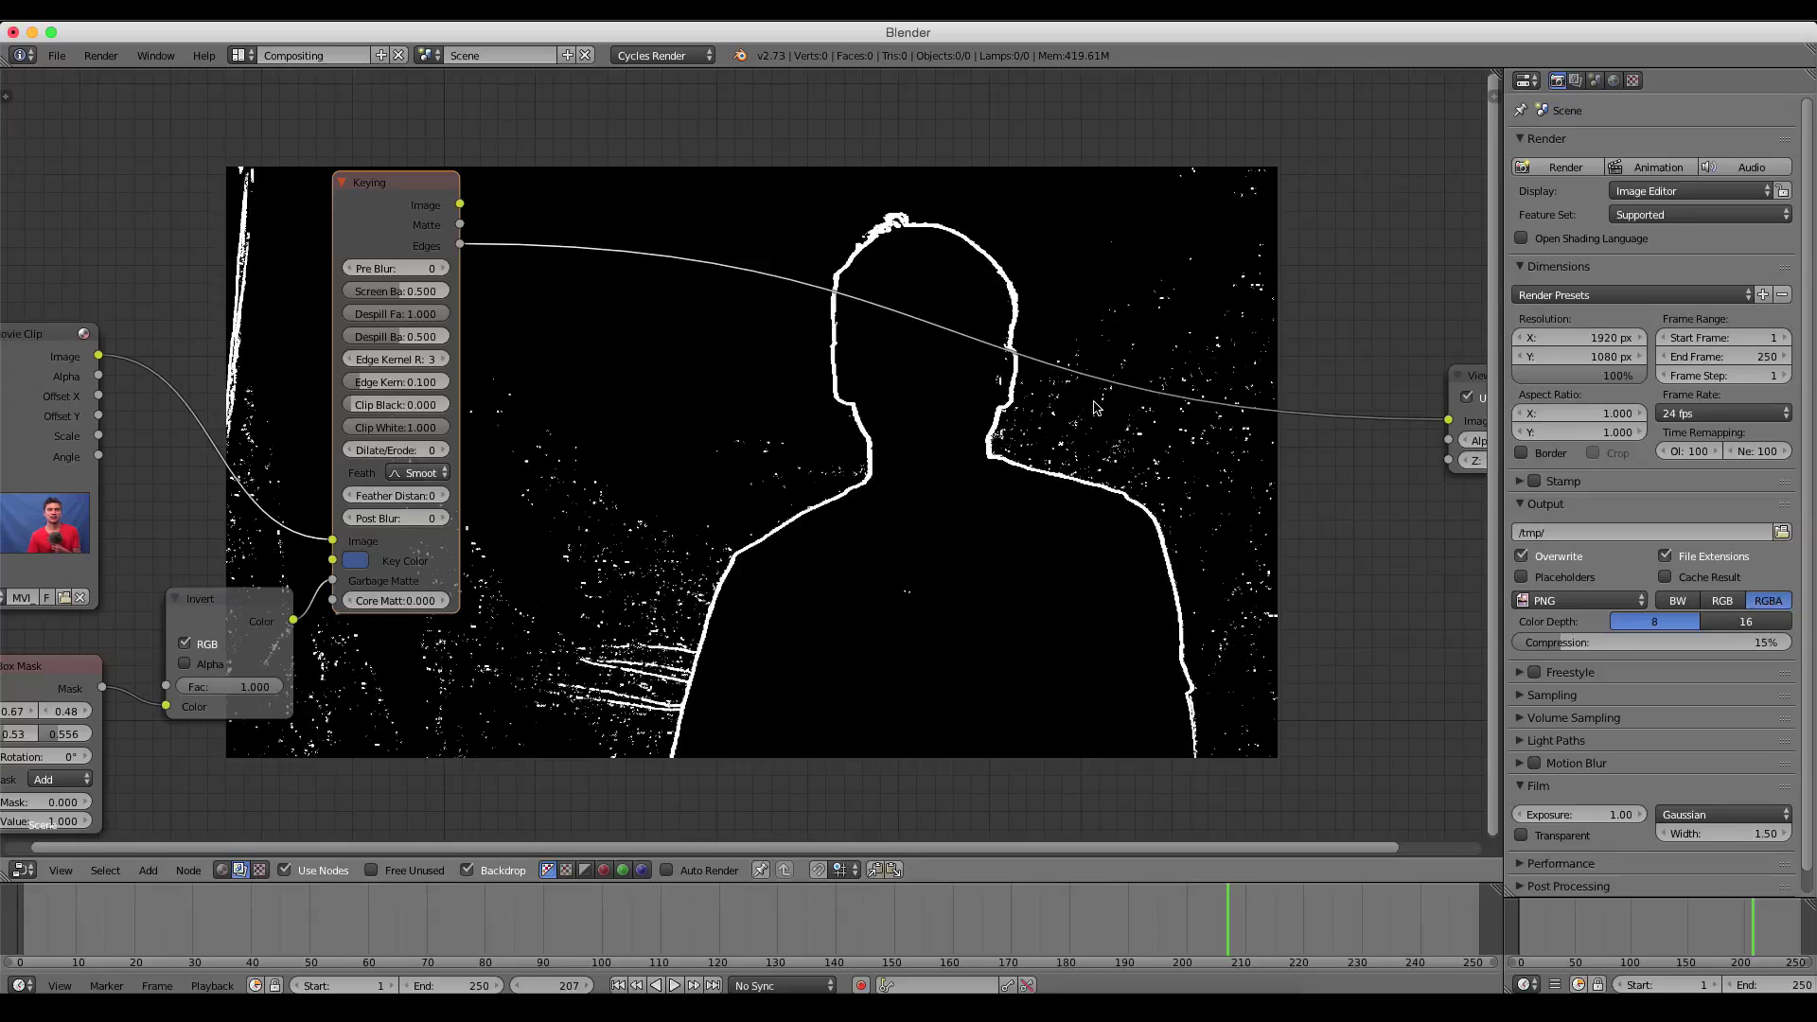
{"action": "scroll", "coordinate": [1092, 412], "scroll_direction": "up", "scroll_amount": 1}
{"action": "scroll", "coordinate": [1092, 417], "scroll_direction": "up", "scroll_amount": 1}
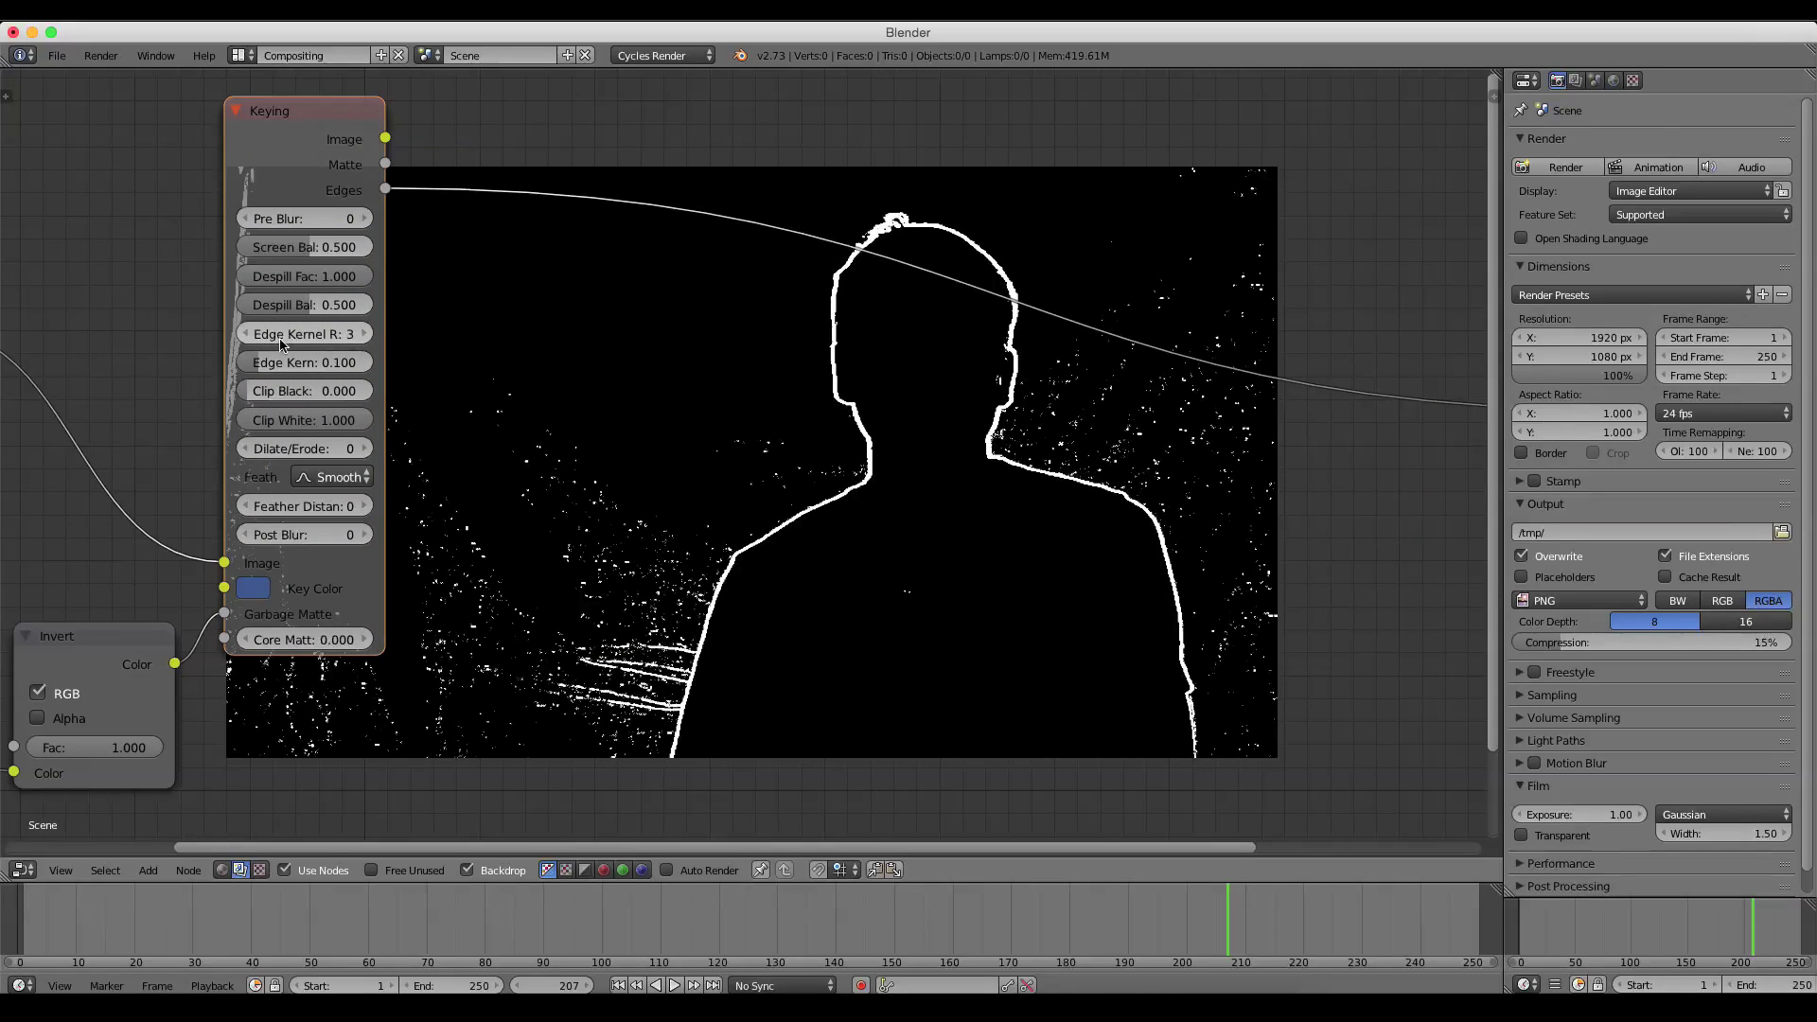
{"action": "left_click", "coordinate": [365, 334]}
{"action": "left_click", "coordinate": [365, 334]}
{"action": "left_click", "coordinate": [365, 334]}
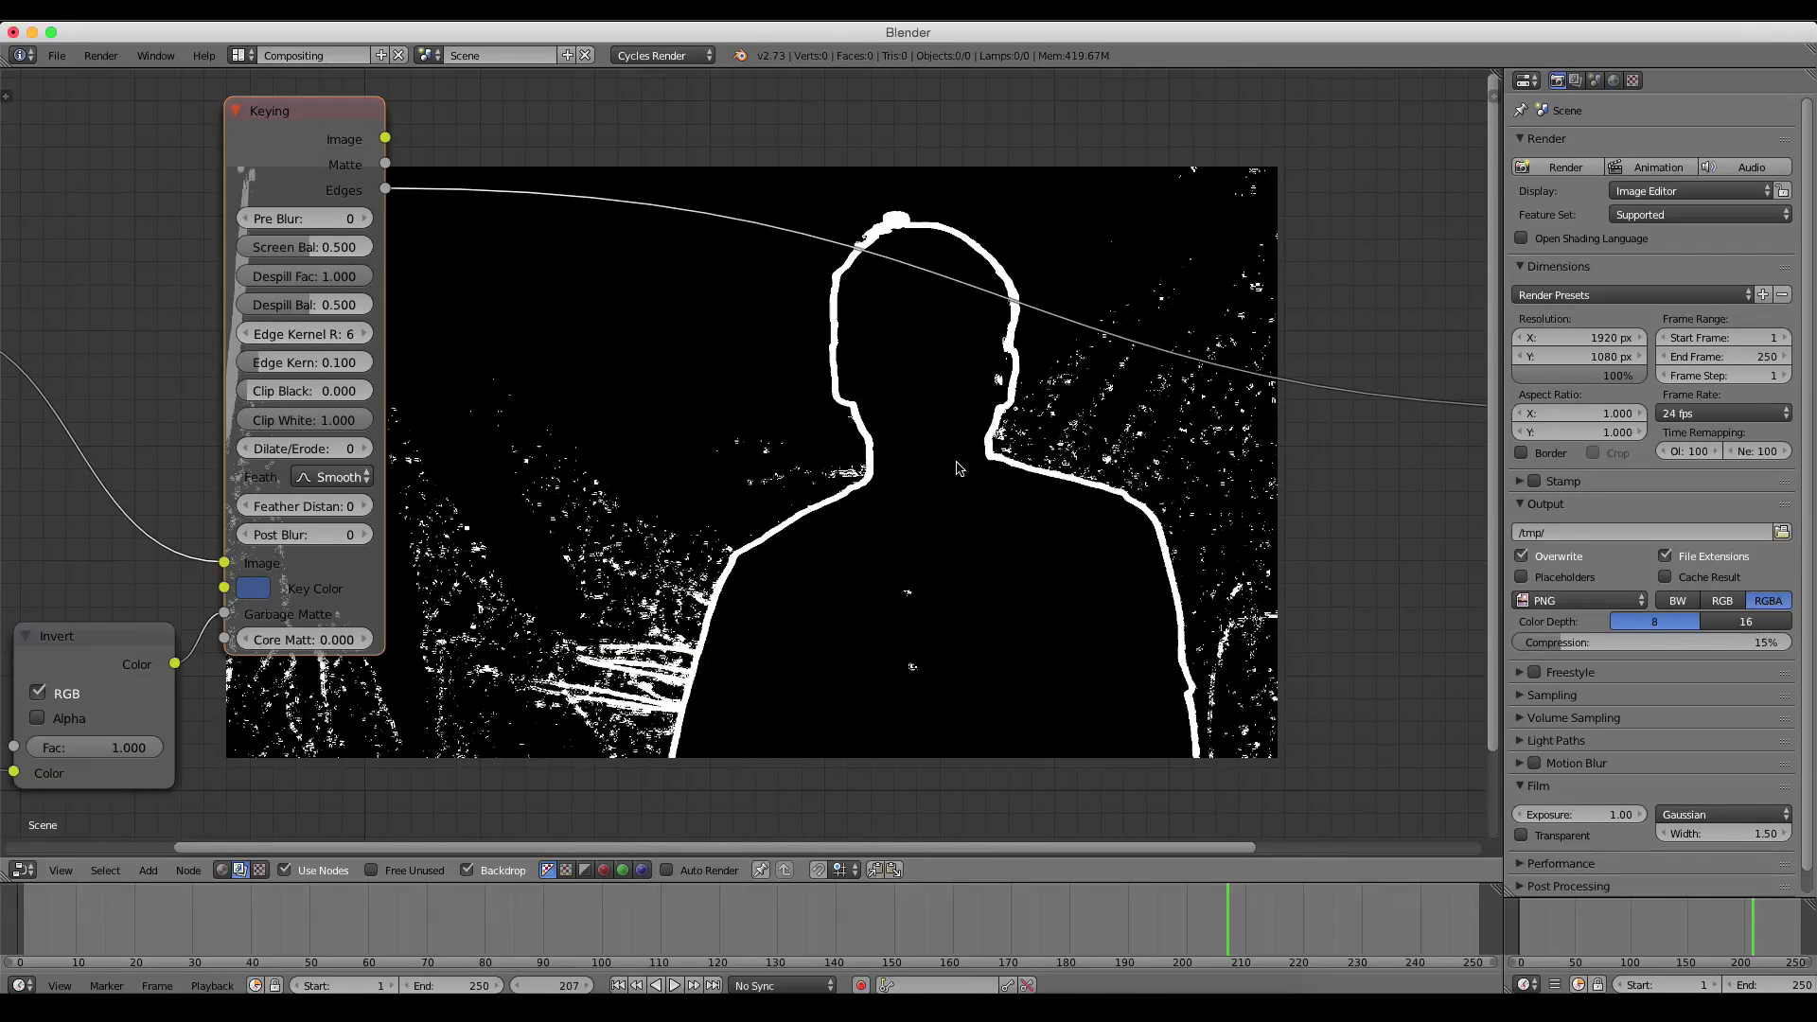
Set the Keying node's Edge Kernel Radius to 2 and its Edge Kernel Tolerance to 0.173
{"action": "left_click", "coordinate": [242, 334]}
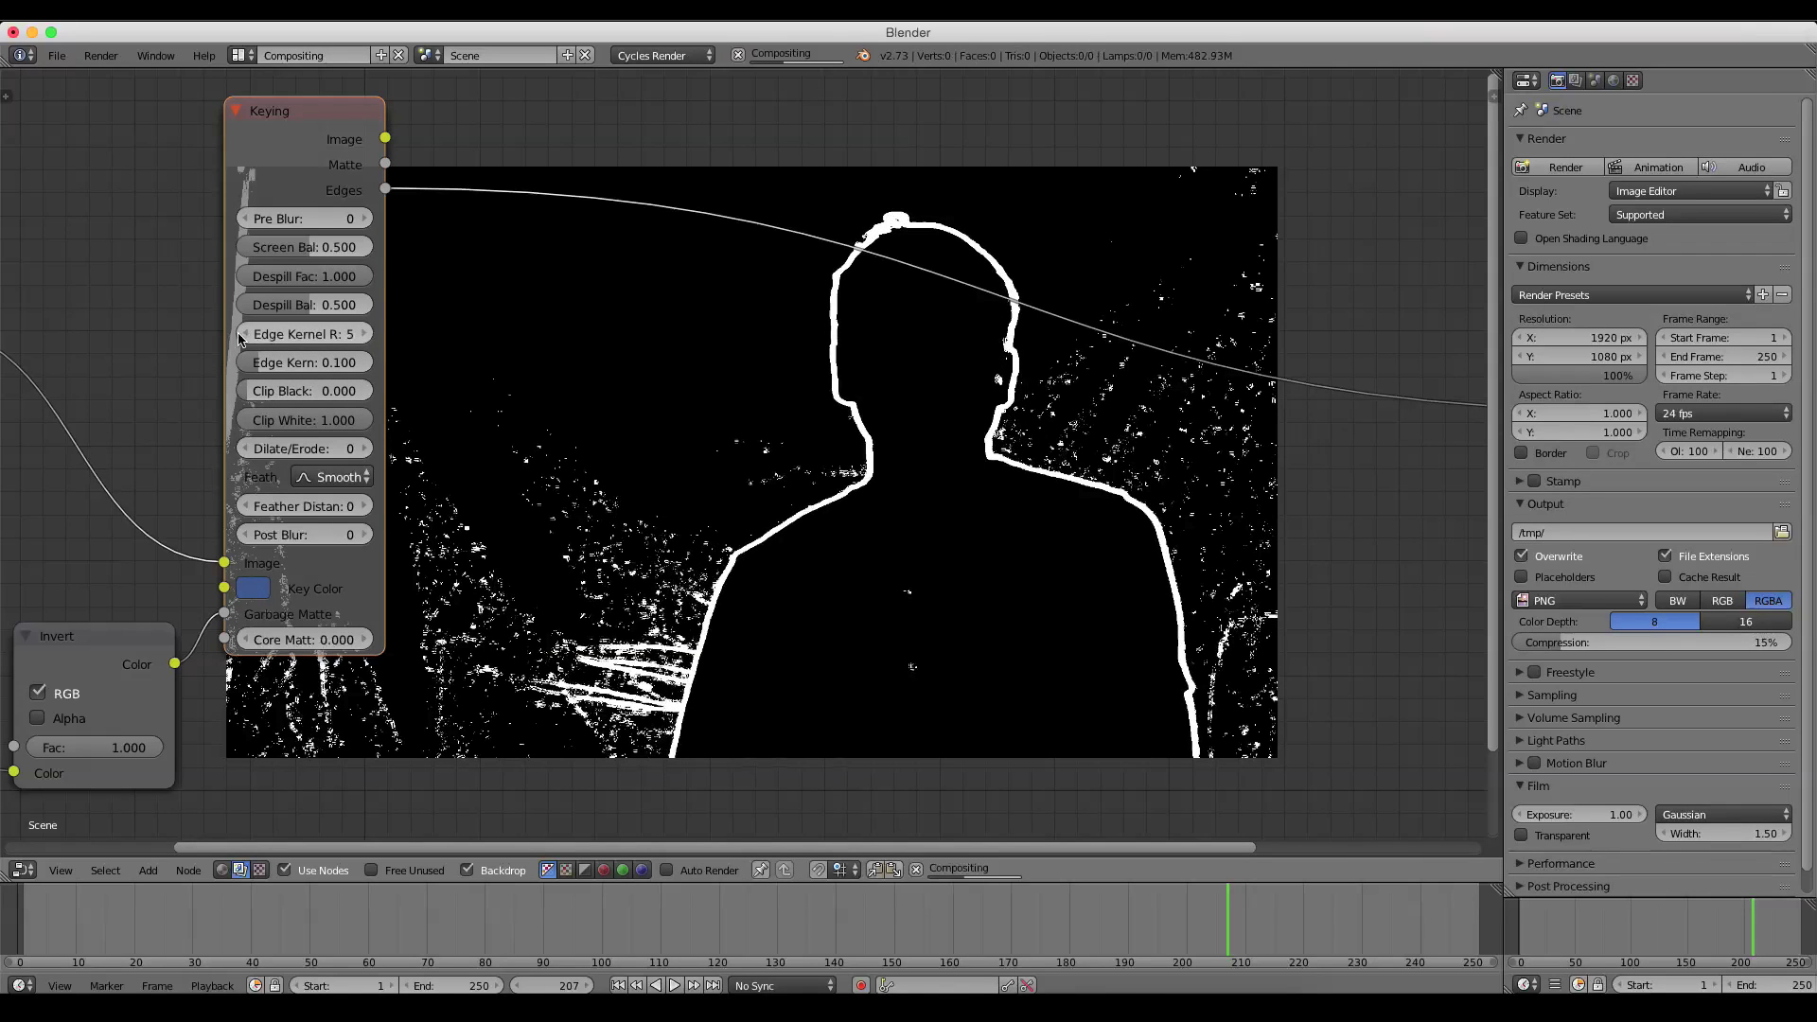
{"action": "left_click", "coordinate": [243, 334]}
{"action": "left_click", "coordinate": [242, 334]}
{"action": "left_click", "coordinate": [242, 334]}
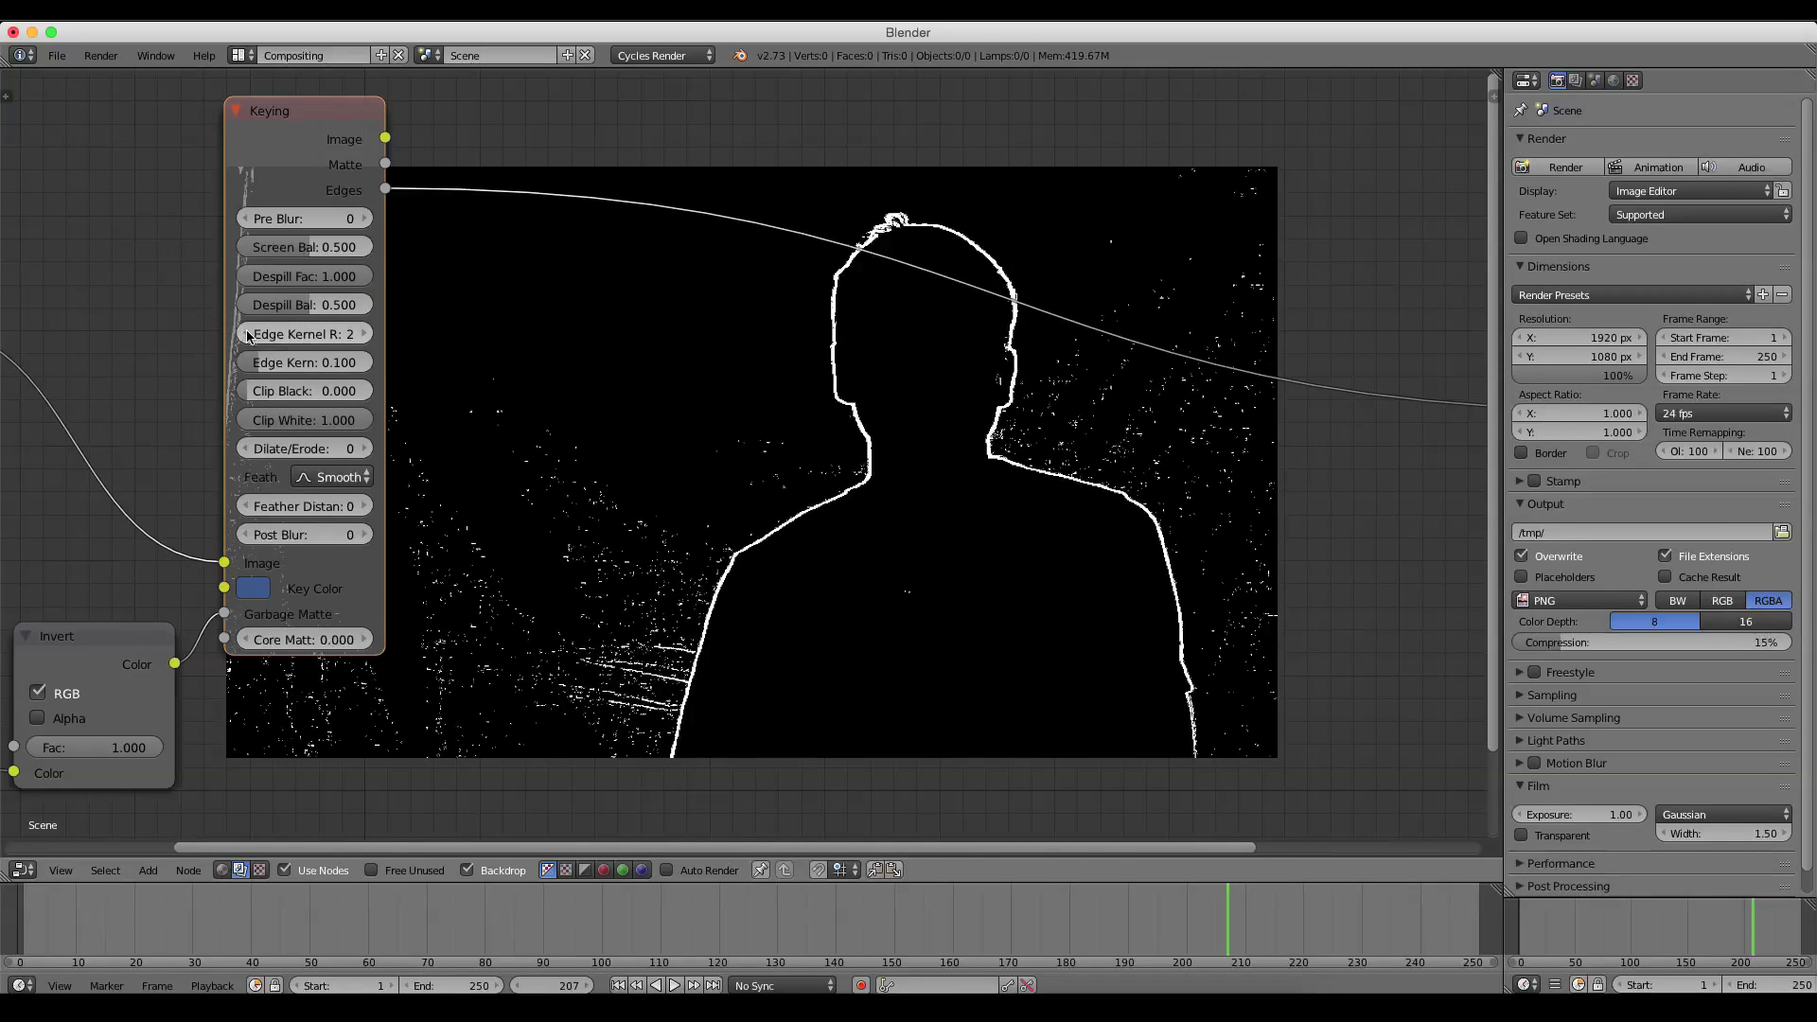
{"action": "left_click", "coordinate": [242, 334]}
{"action": "left_click", "coordinate": [365, 334]}
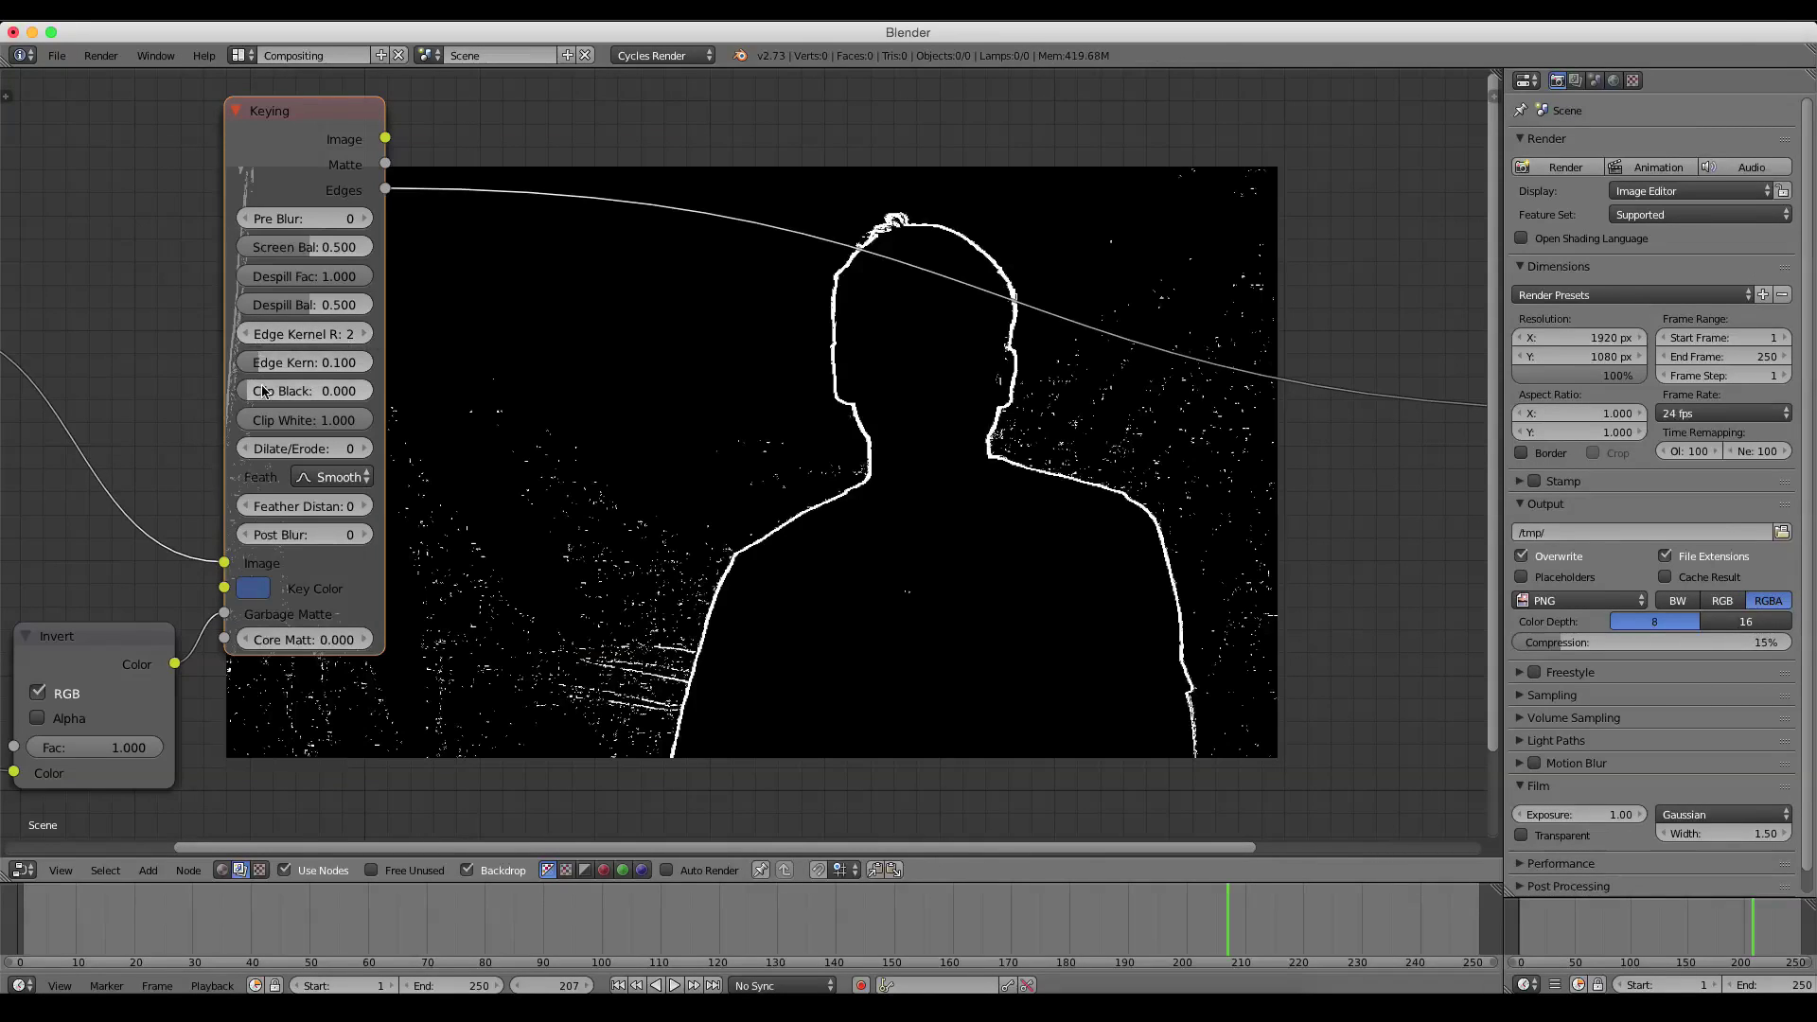
{"action": "left_click_drag", "start_coordinate": [256, 365], "coordinate": [306, 362]}
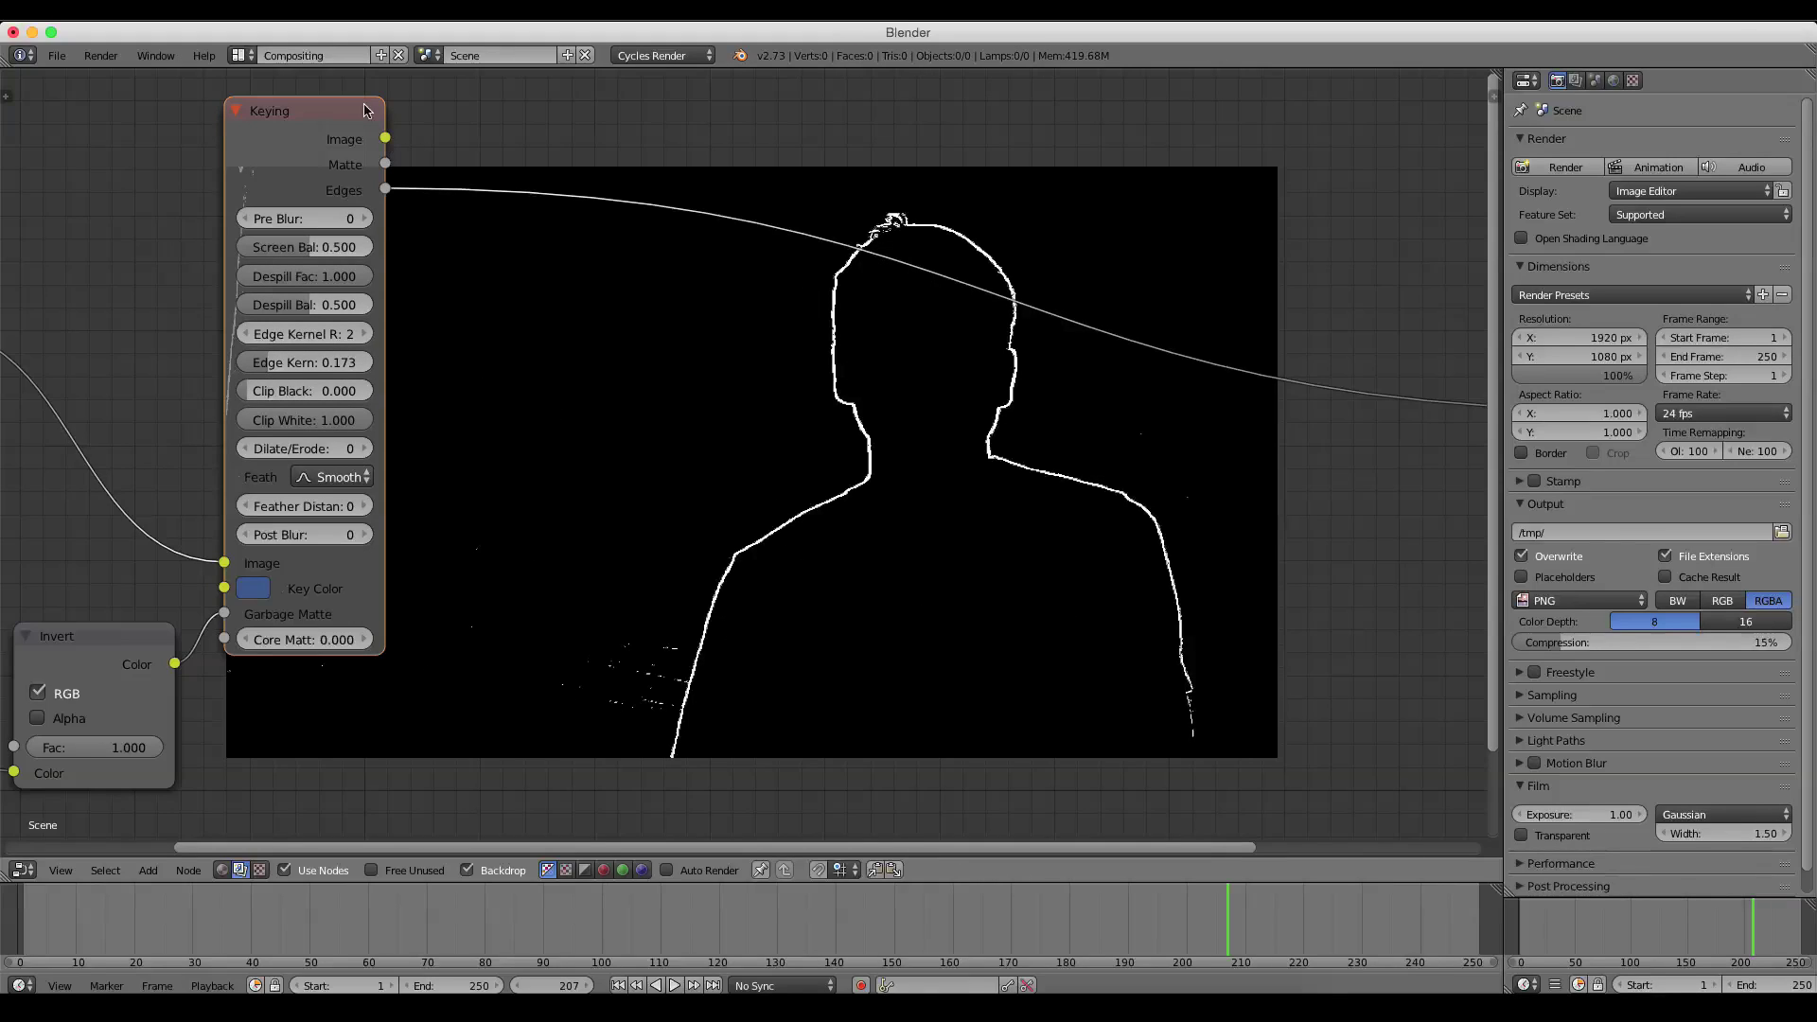
Feed the Keying node's Image output to the Viewer and shift its Key Color to a paler, less saturated greyish teal
{"action": "left_click", "coordinate": [326, 115], "text": "ctrl+shift"}
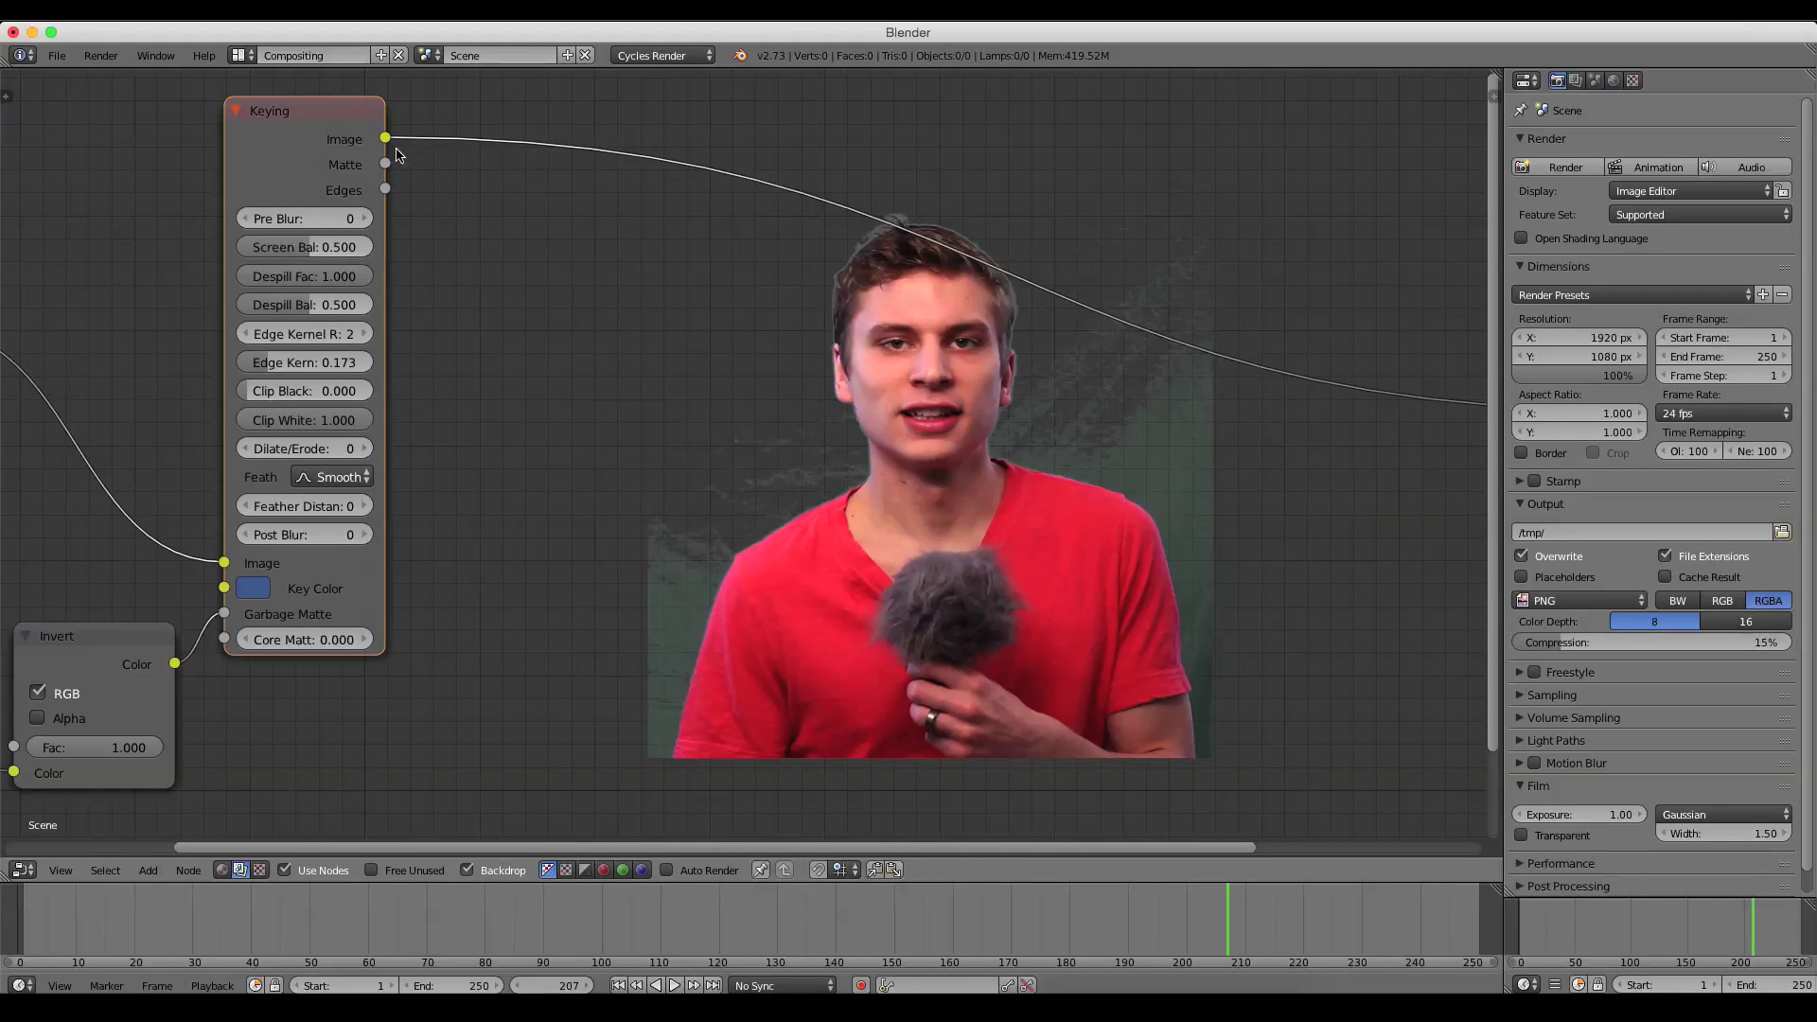
{"action": "scroll", "coordinate": [923, 464], "scroll_direction": "down", "scroll_amount": 3}
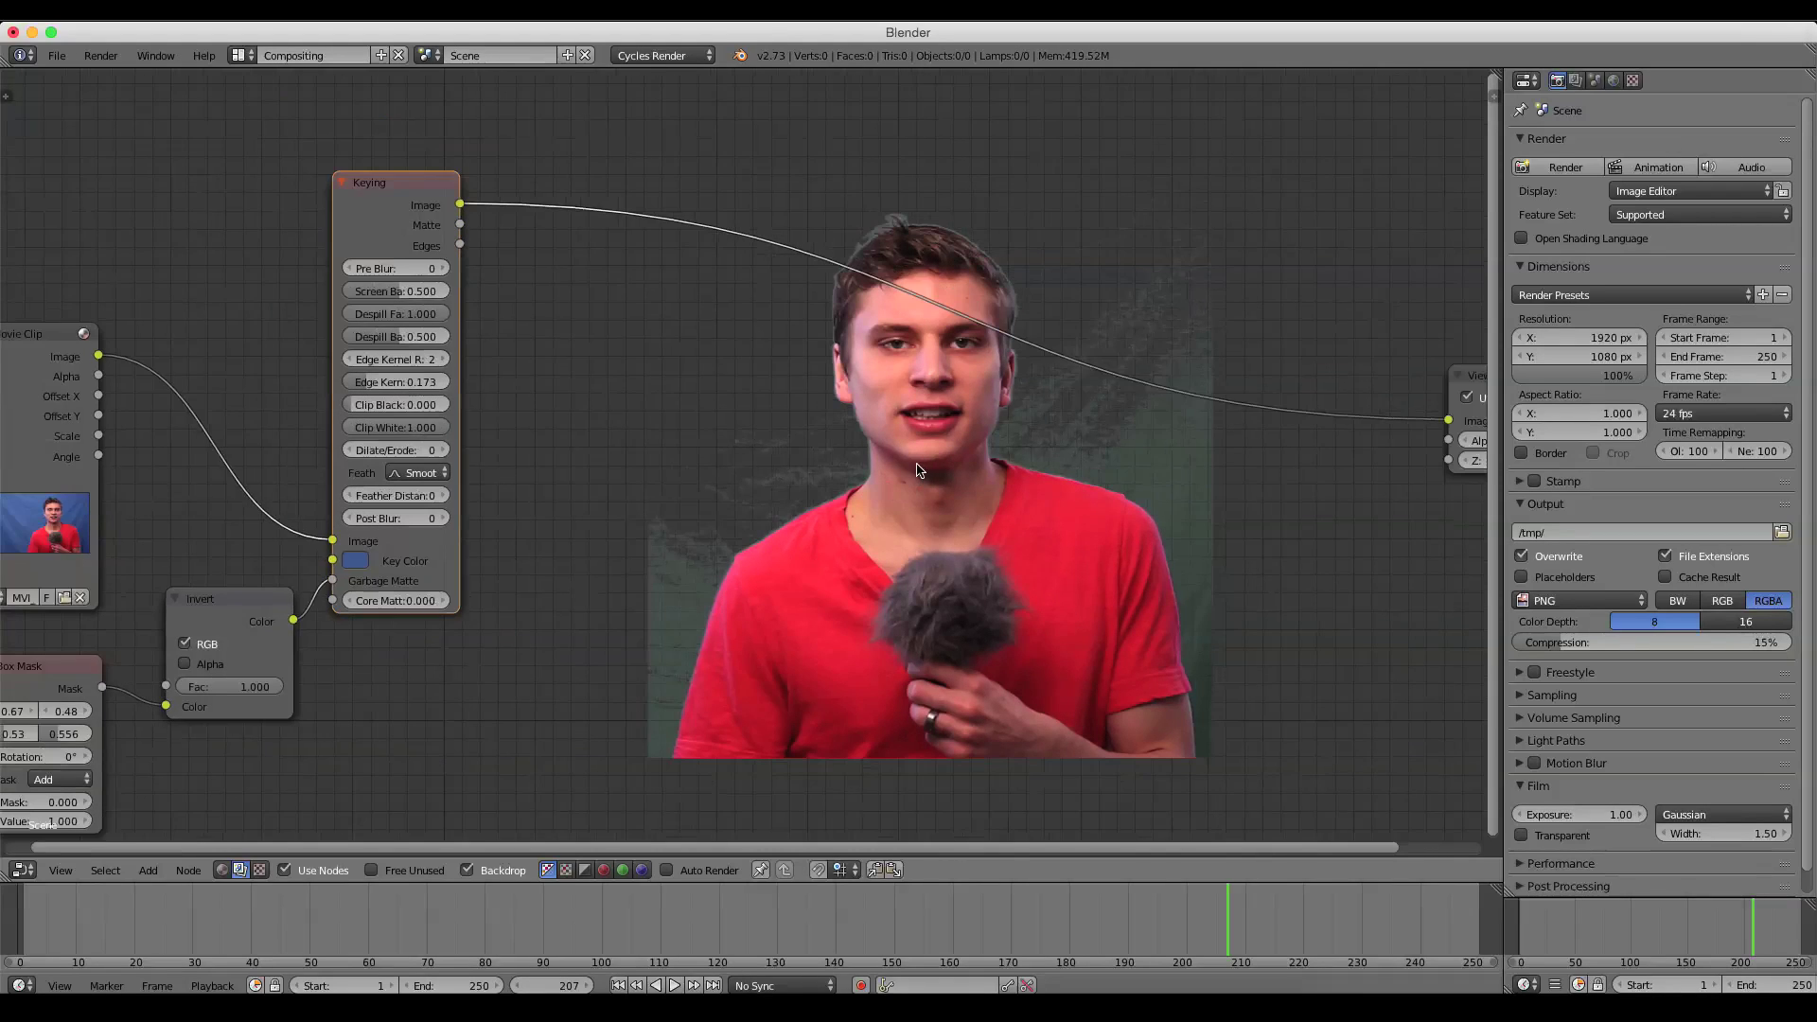
{"action": "middle_click_drag", "start_coordinate": [710, 422], "coordinate": [783, 410]}
{"action": "scroll", "coordinate": [779, 410], "scroll_direction": "up", "scroll_amount": 3}
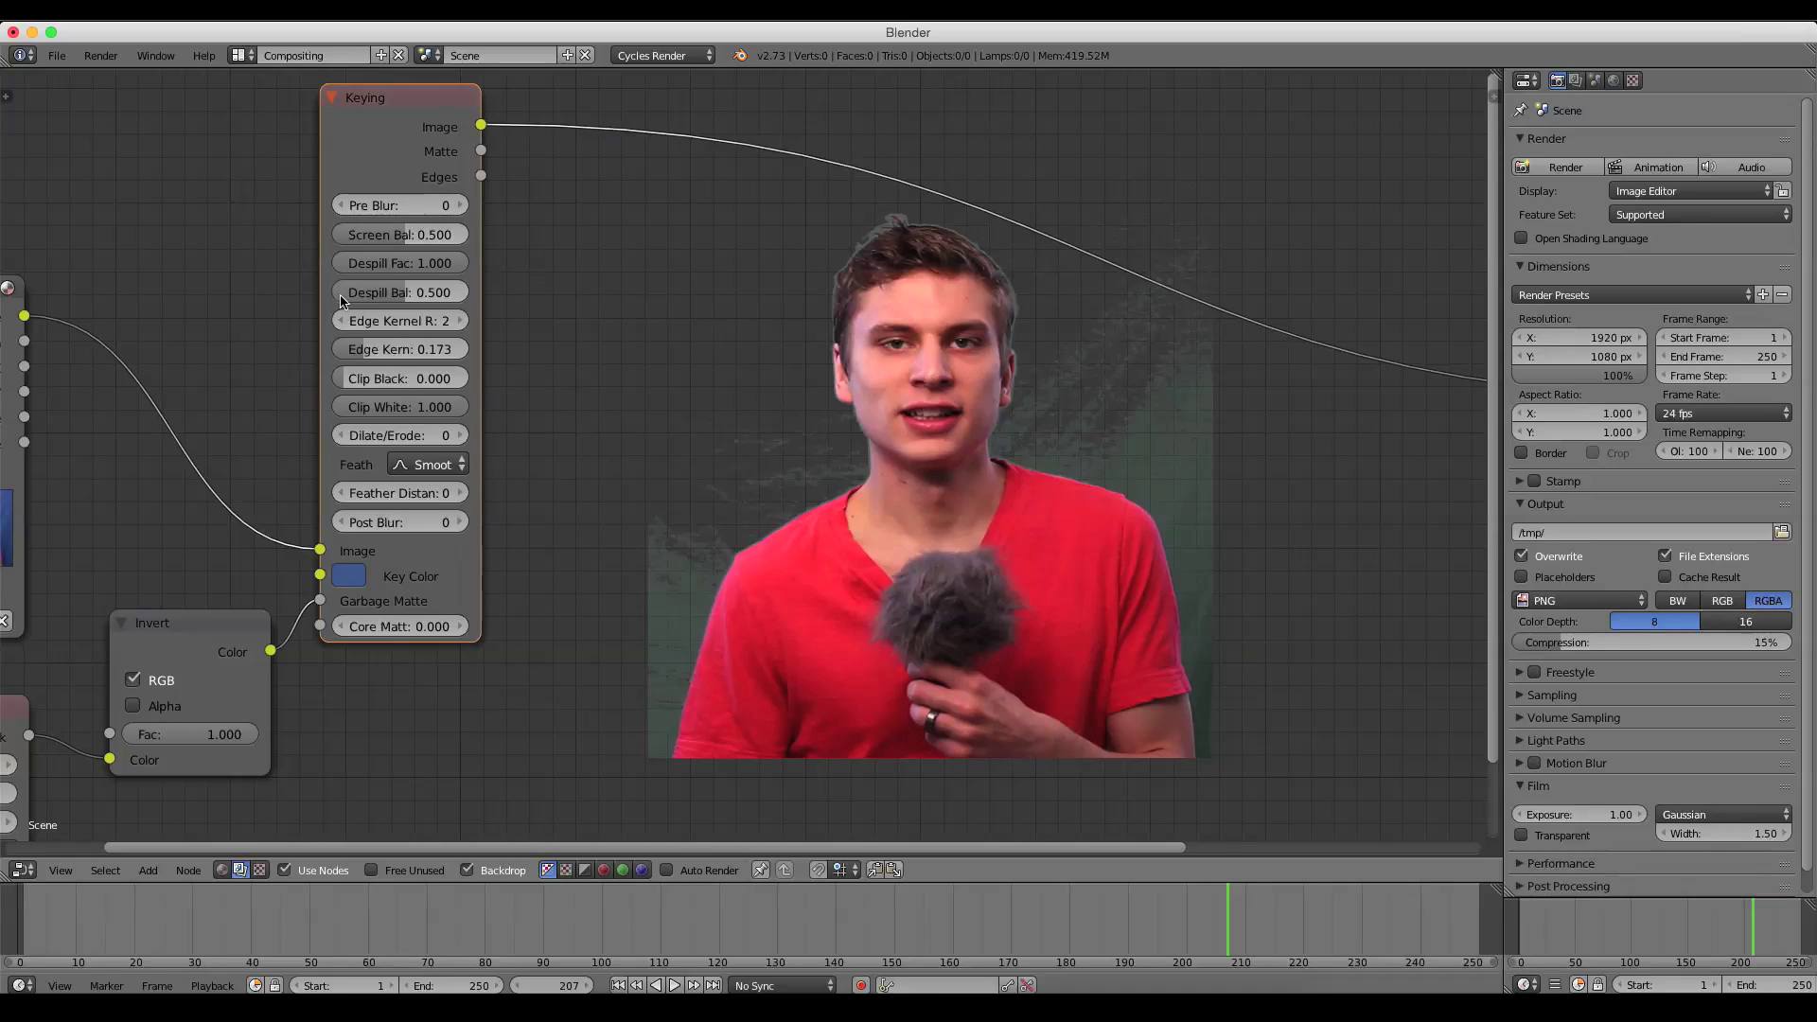
{"action": "left_click", "coordinate": [350, 578]}
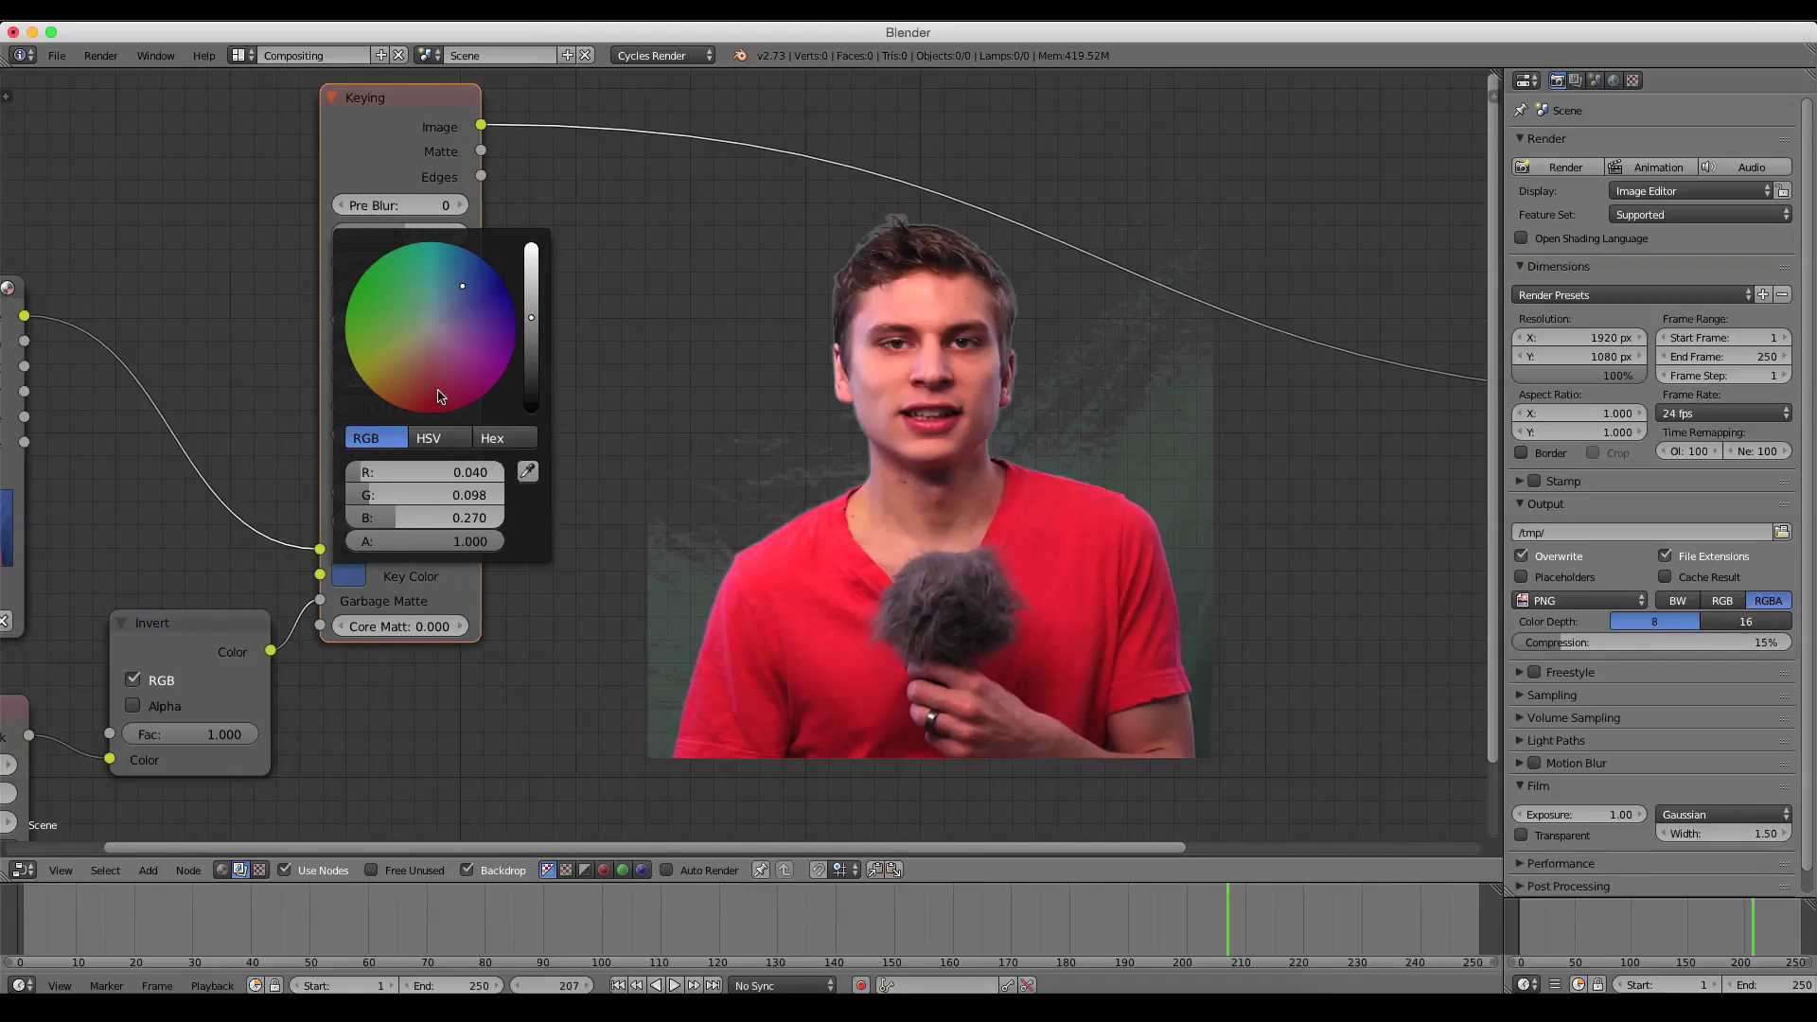
{"action": "left_click_drag", "start_coordinate": [463, 287], "coordinate": [435, 309]}
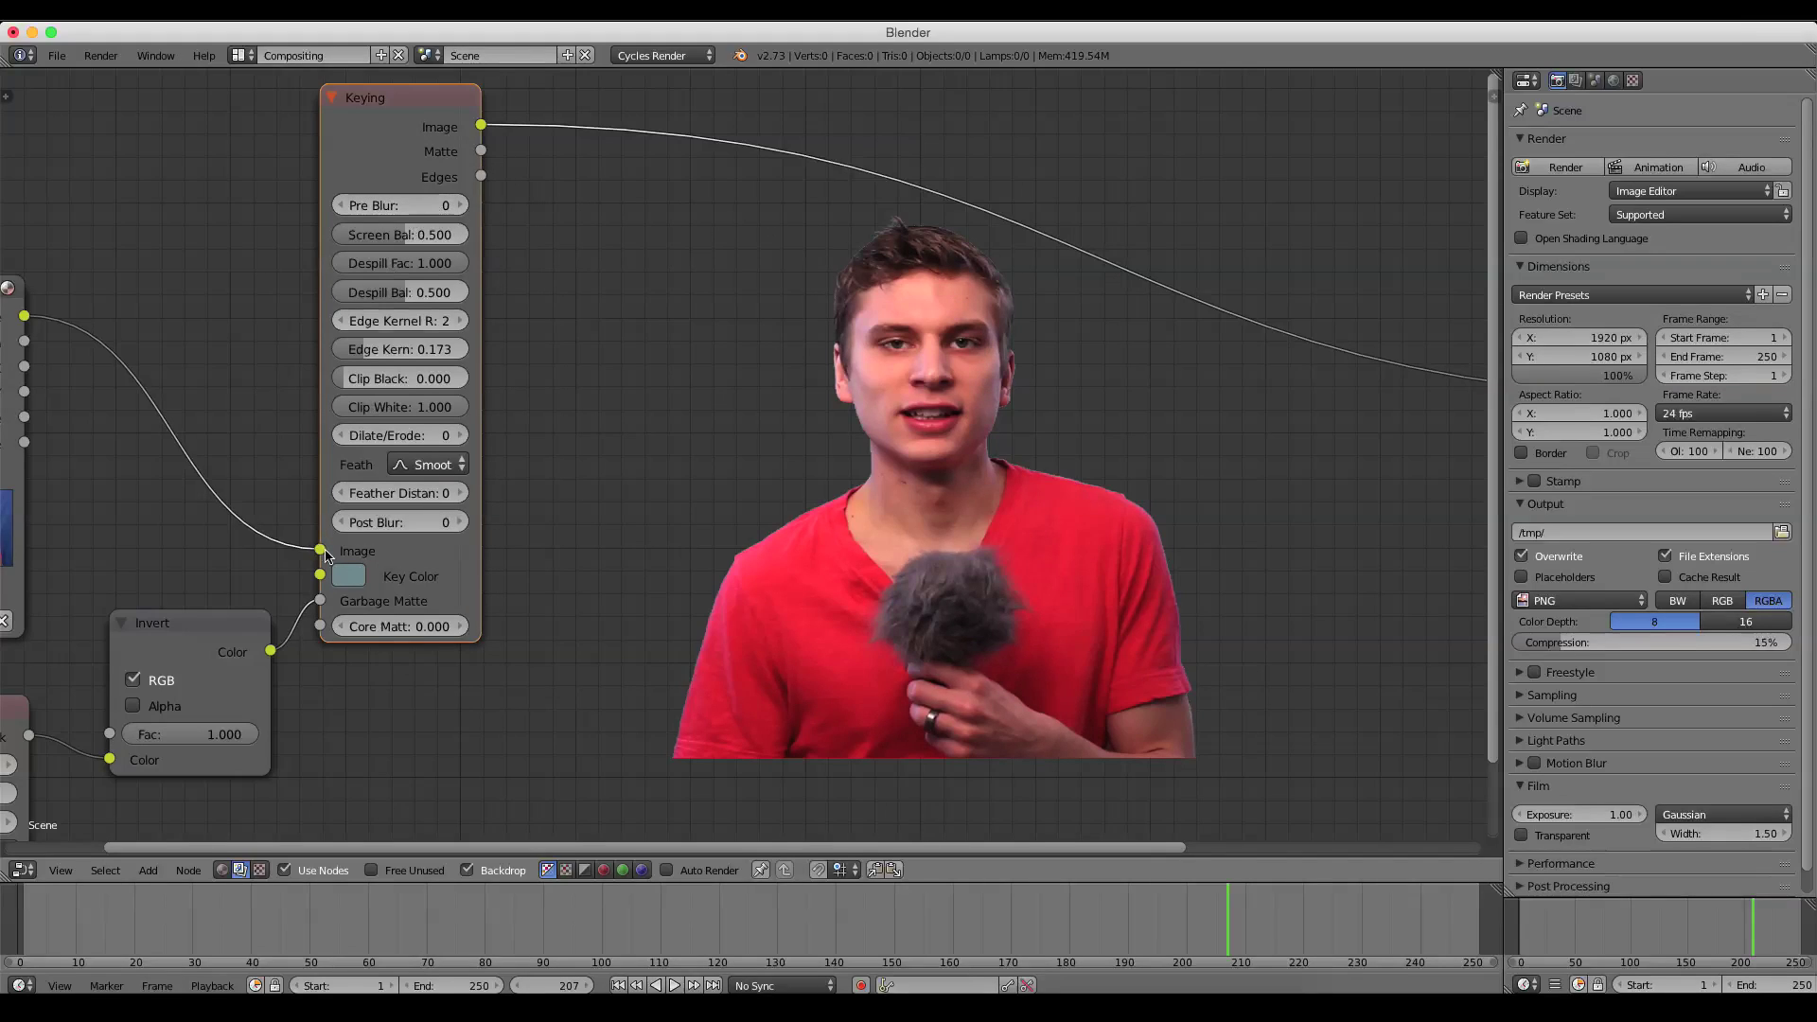
Tidy the node layout by moving the Keying node slightly down and left and the Invert node closer to the Box Mask
{"action": "scroll", "coordinate": [778, 442], "scroll_direction": "down", "scroll_amount": 4}
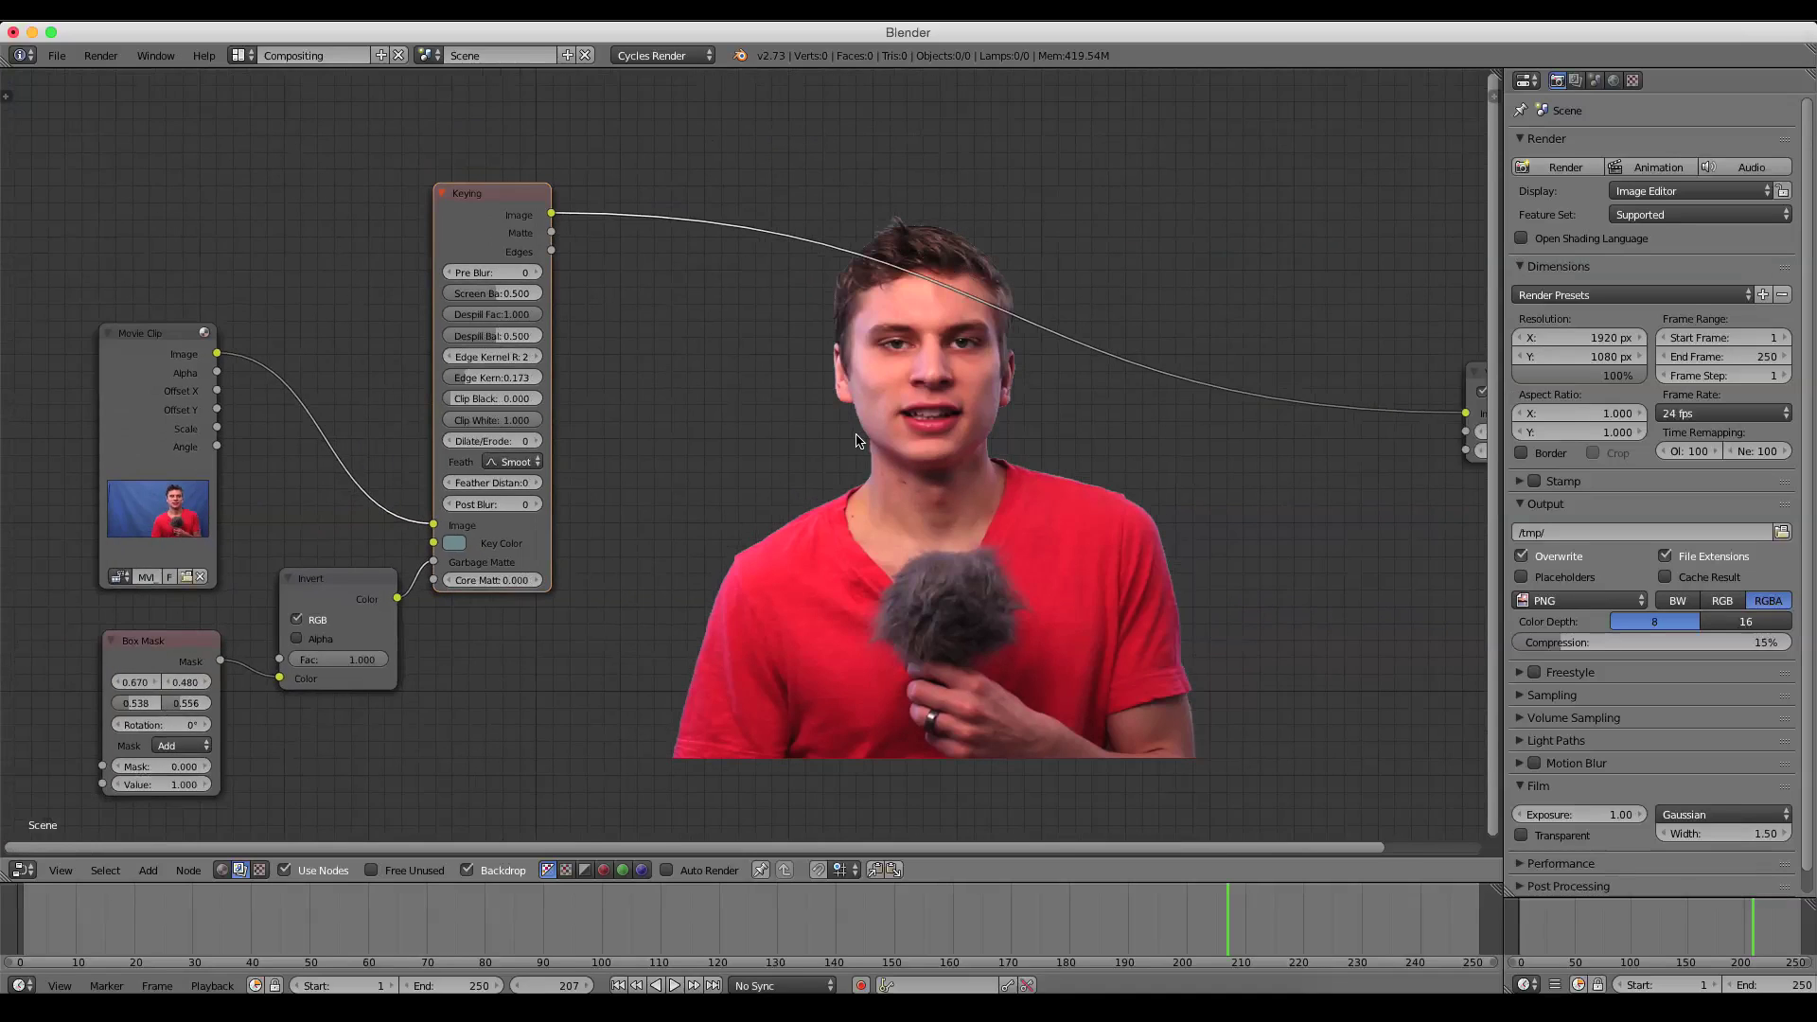
{"action": "middle_click_drag", "start_coordinate": [779, 442], "coordinate": [876, 405]}
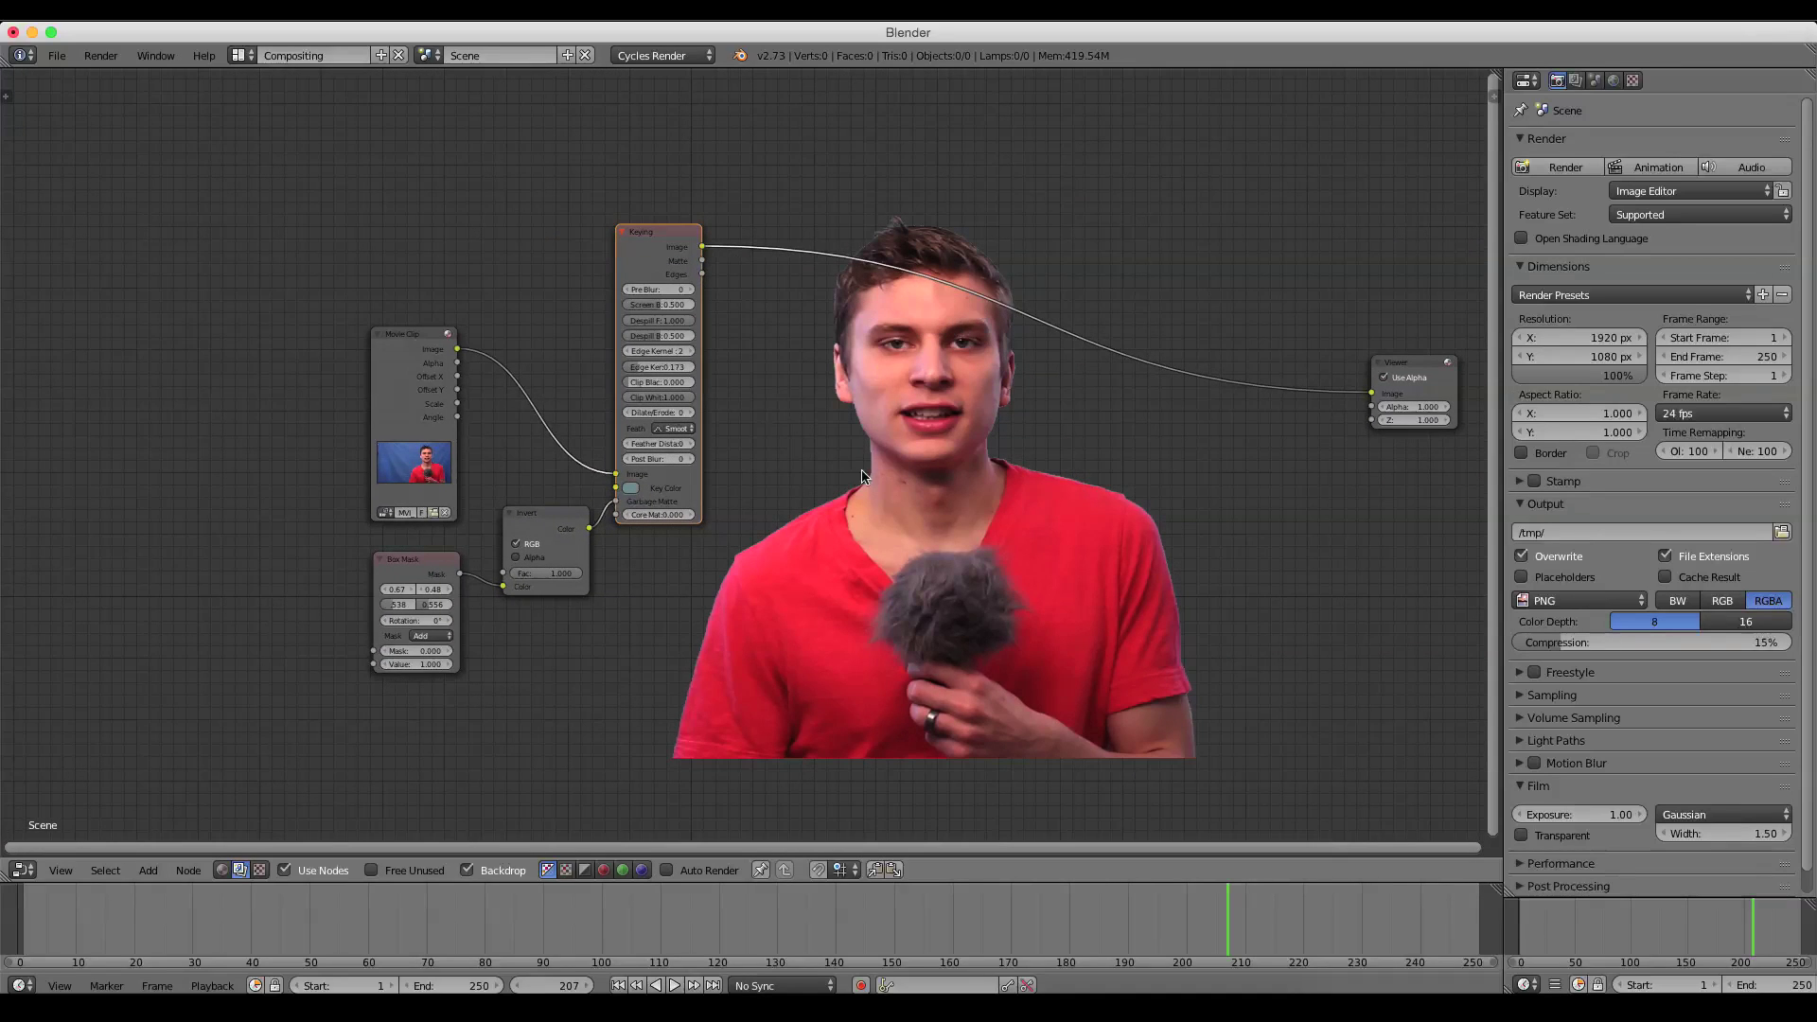
{"action": "left_click", "coordinate": [384, 339]}
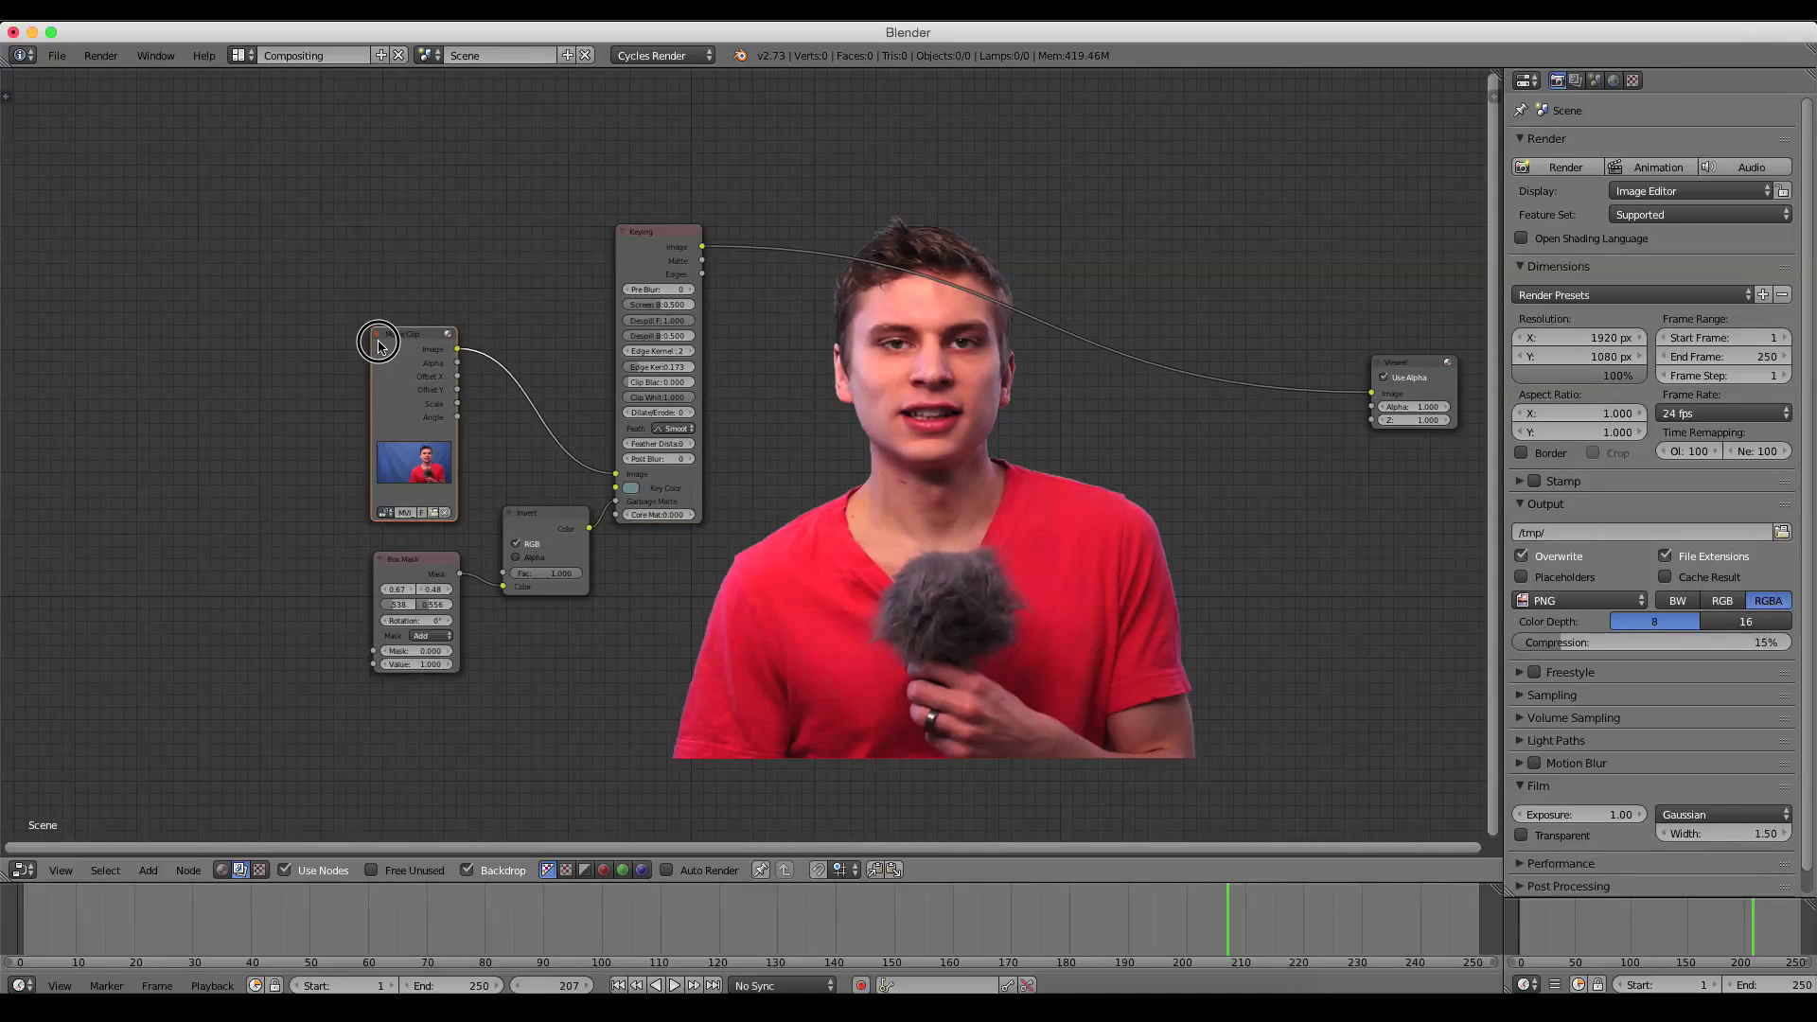
{"action": "scroll", "coordinate": [406, 431], "scroll_direction": "up", "scroll_amount": 1}
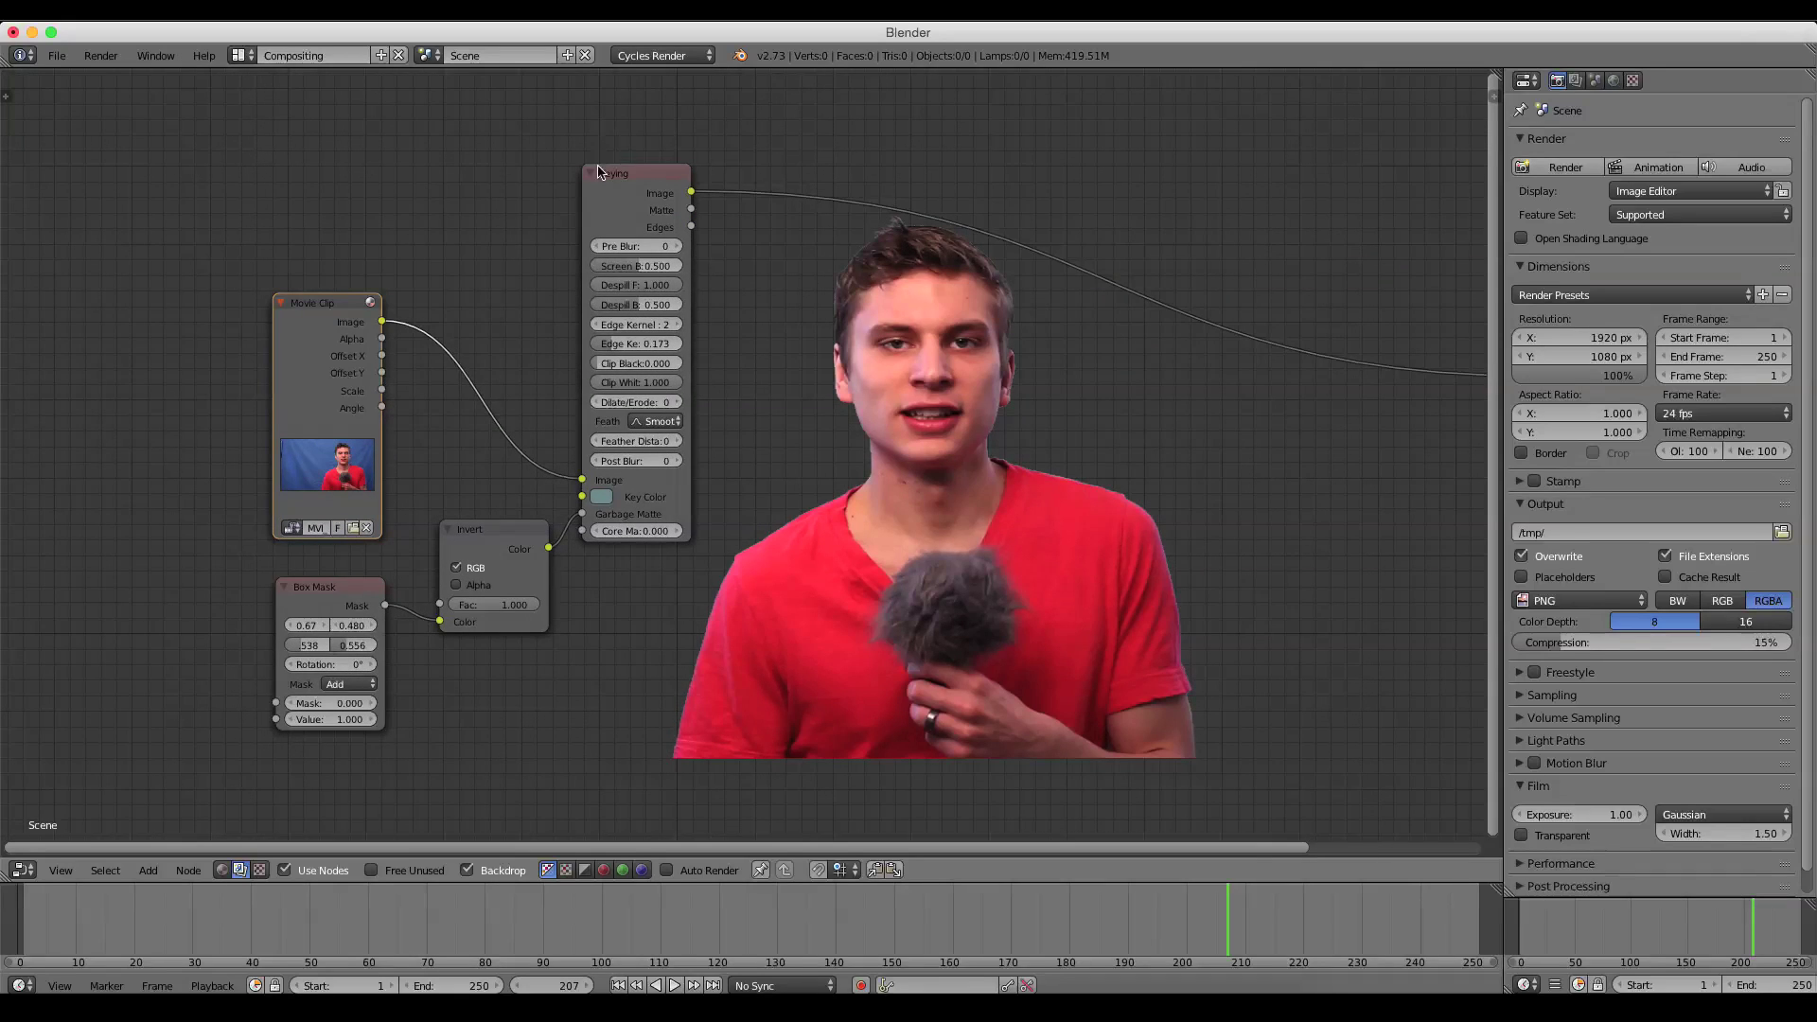
{"action": "left_click_drag", "start_coordinate": [598, 171], "coordinate": [593, 205]}
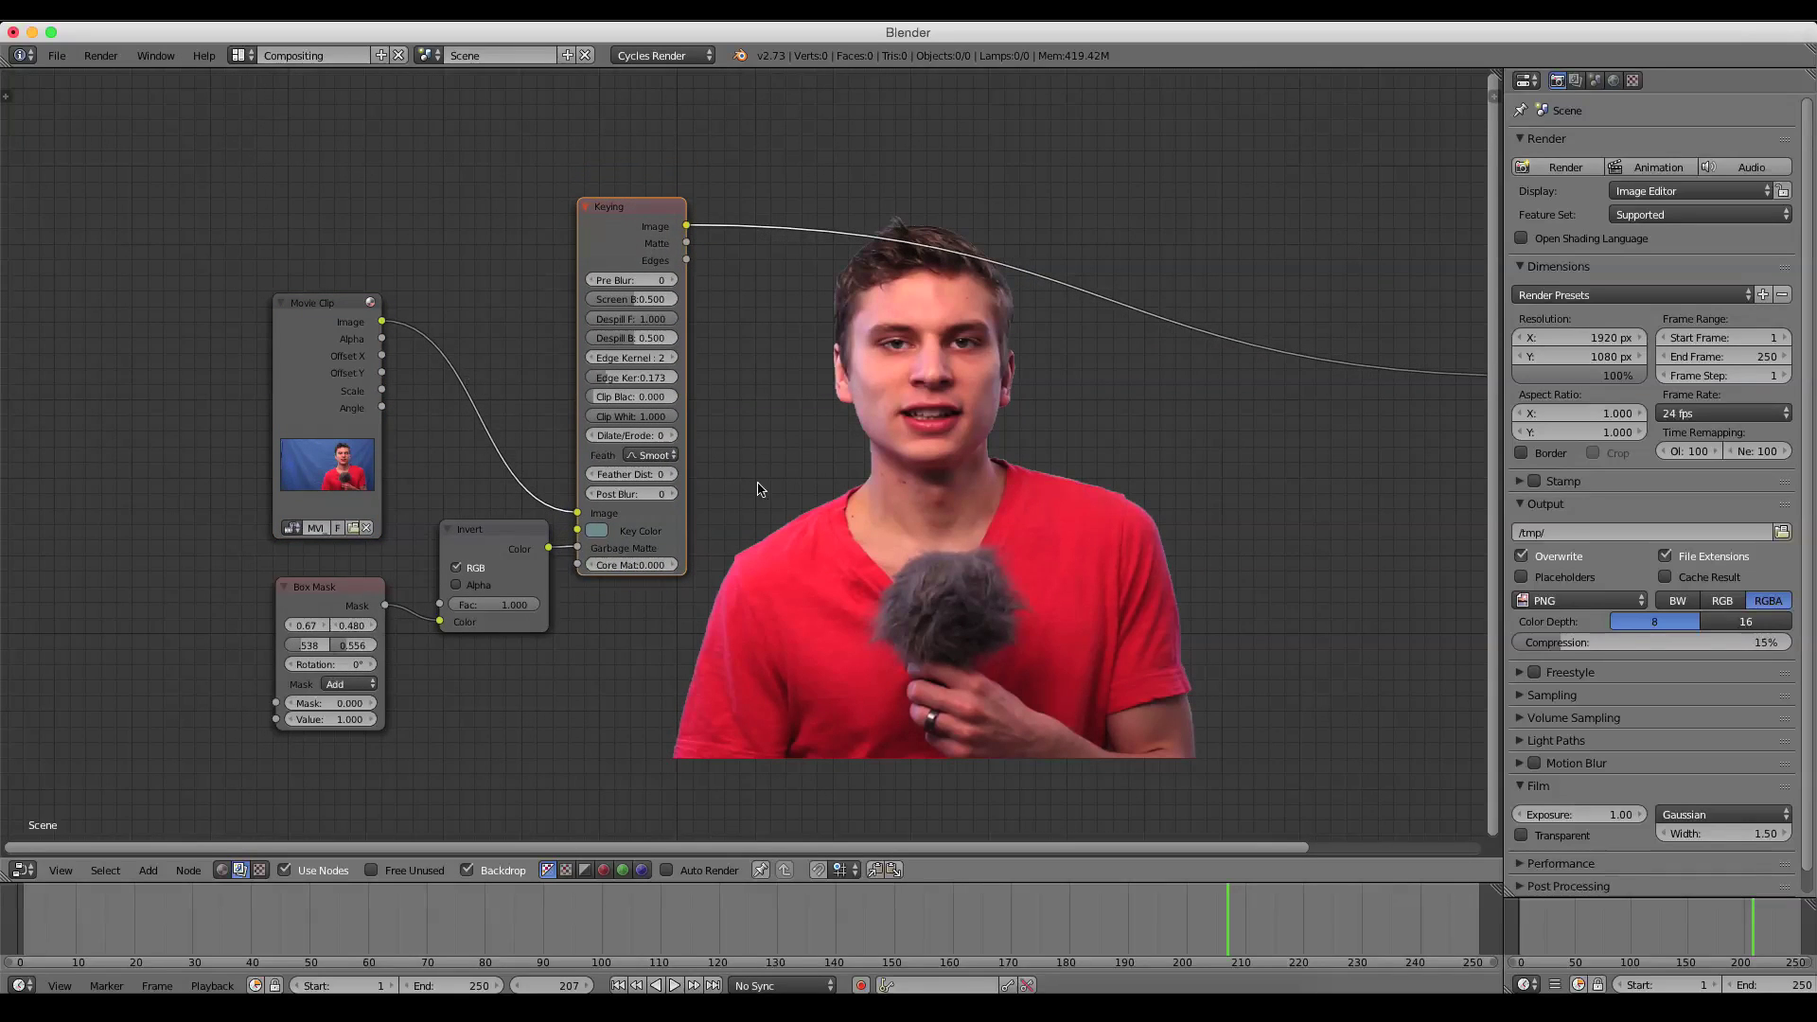
{"action": "left_click_drag", "start_coordinate": [479, 542], "coordinate": [448, 543]}
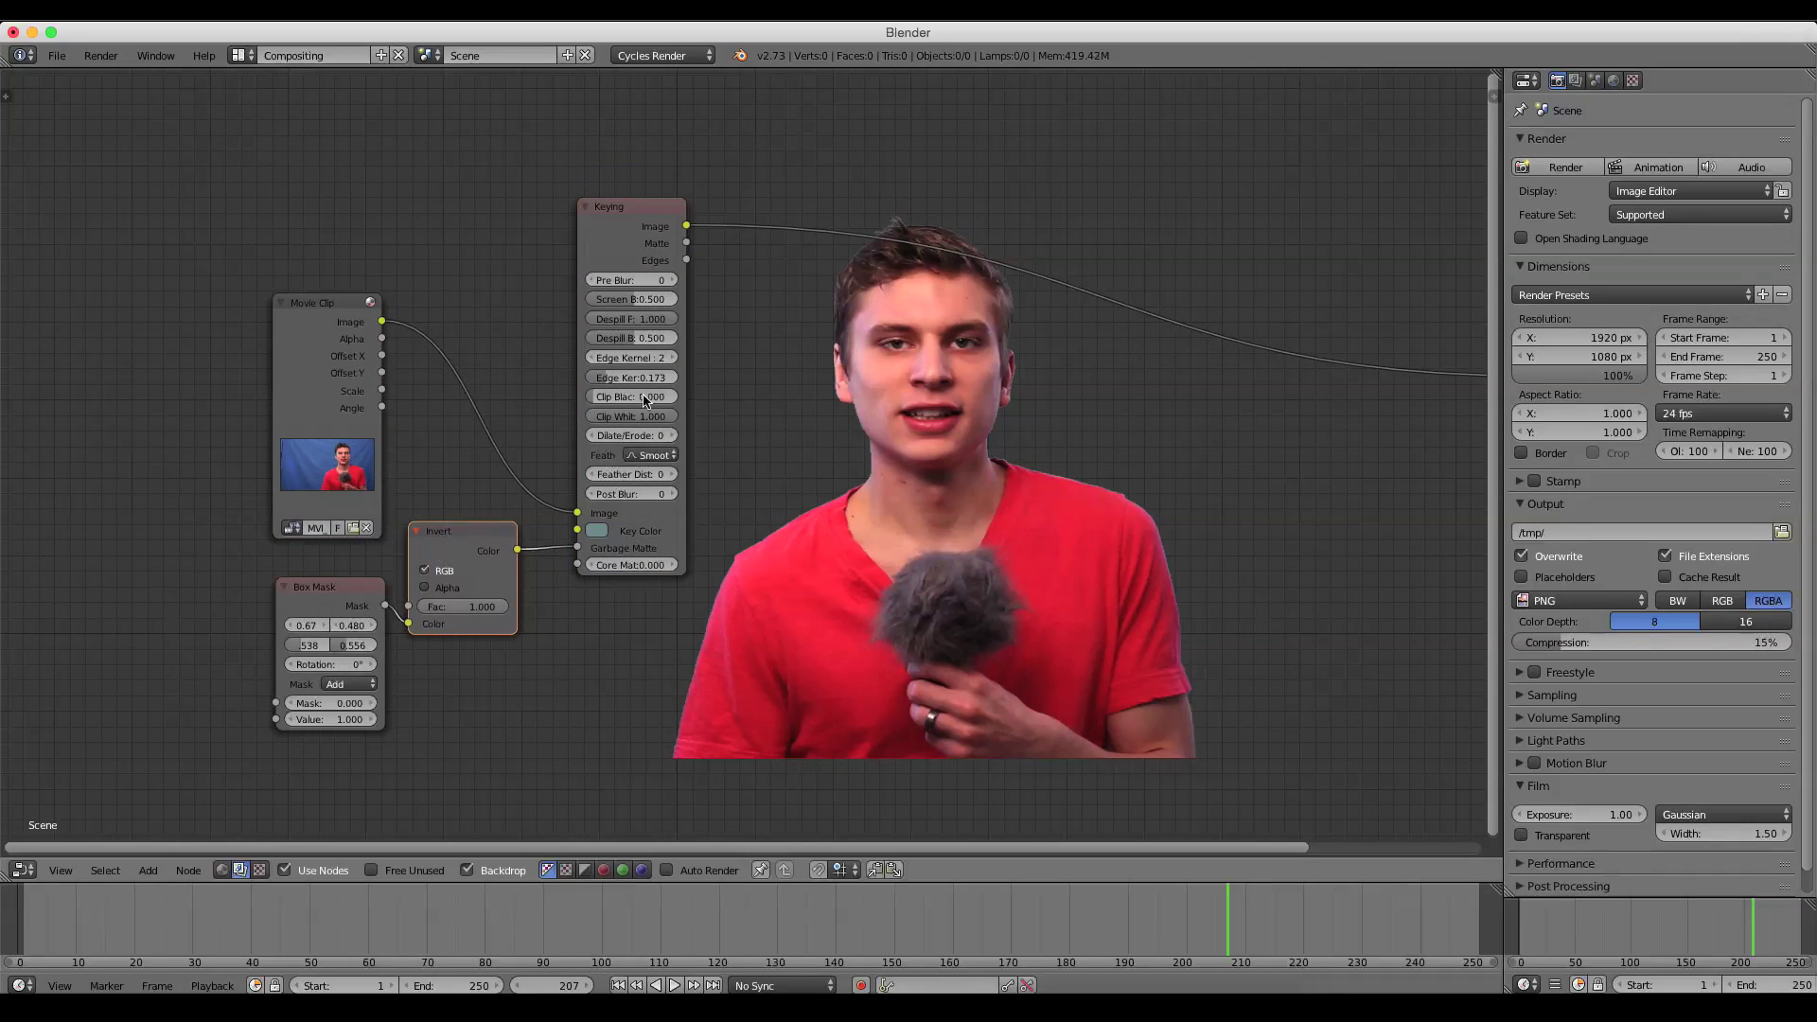
{"action": "left_click_drag", "start_coordinate": [638, 214], "coordinate": [623, 215]}
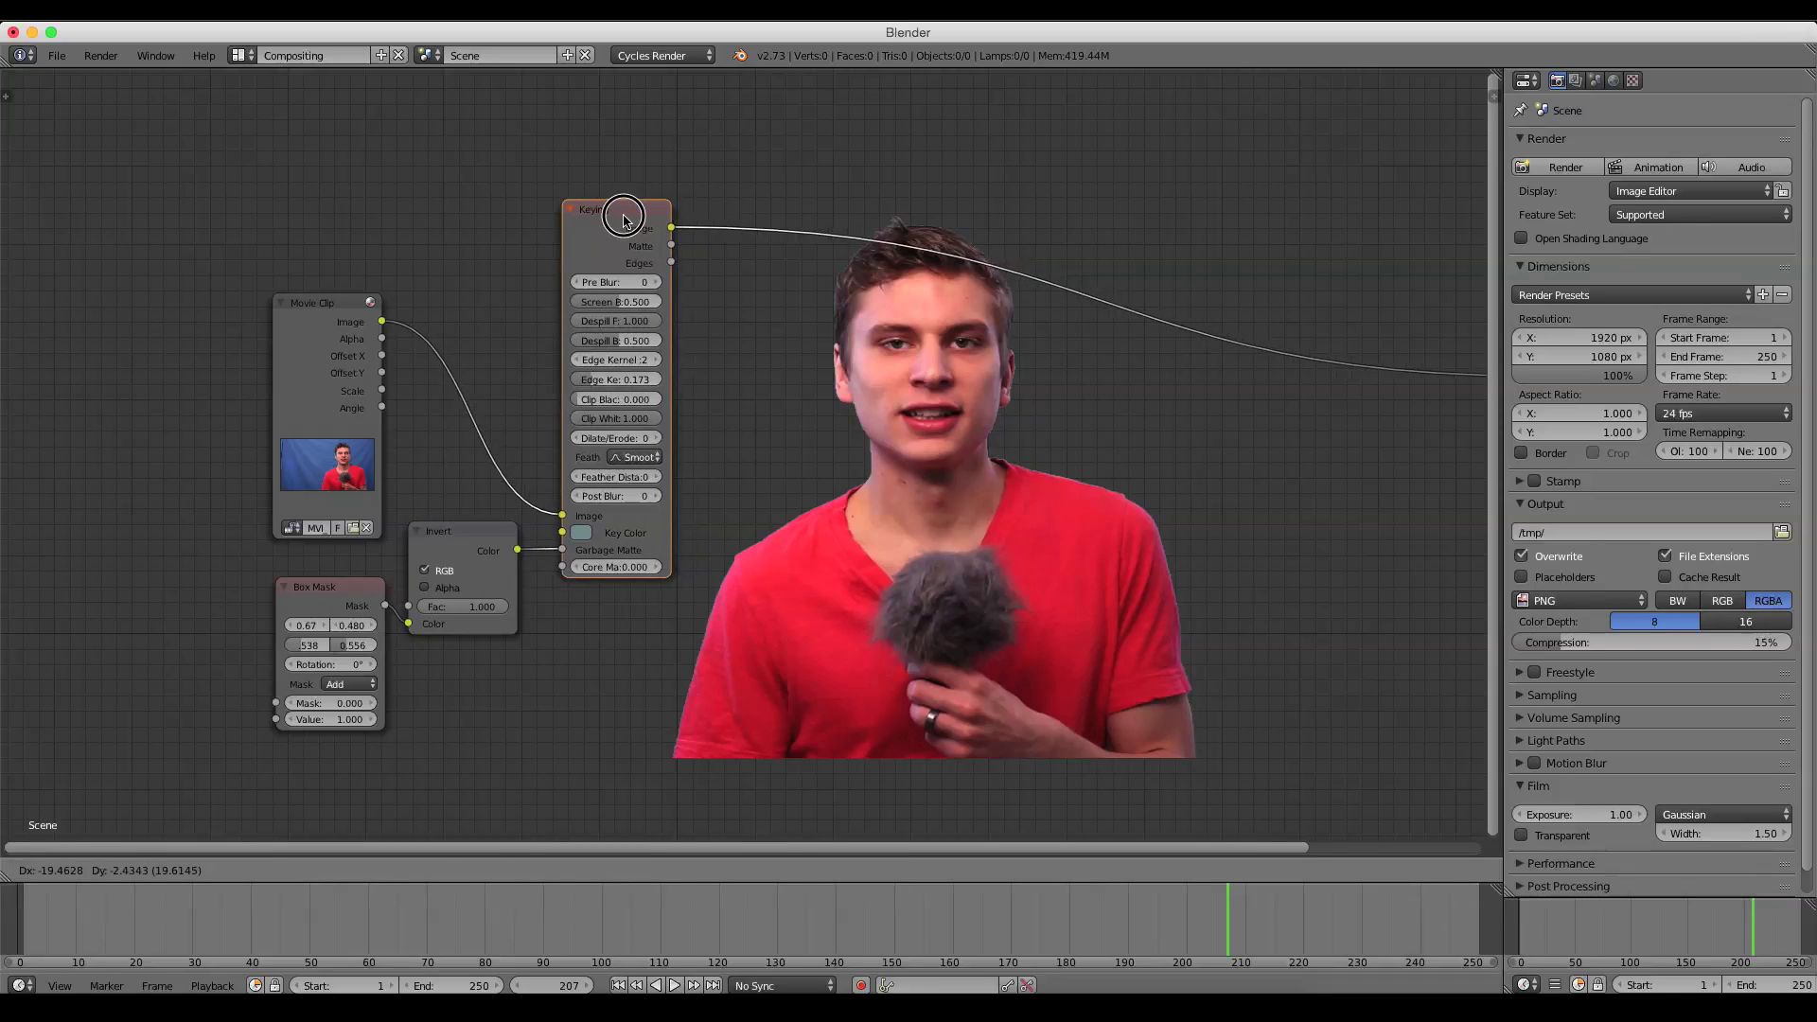
{"action": "key", "text": "Home"}
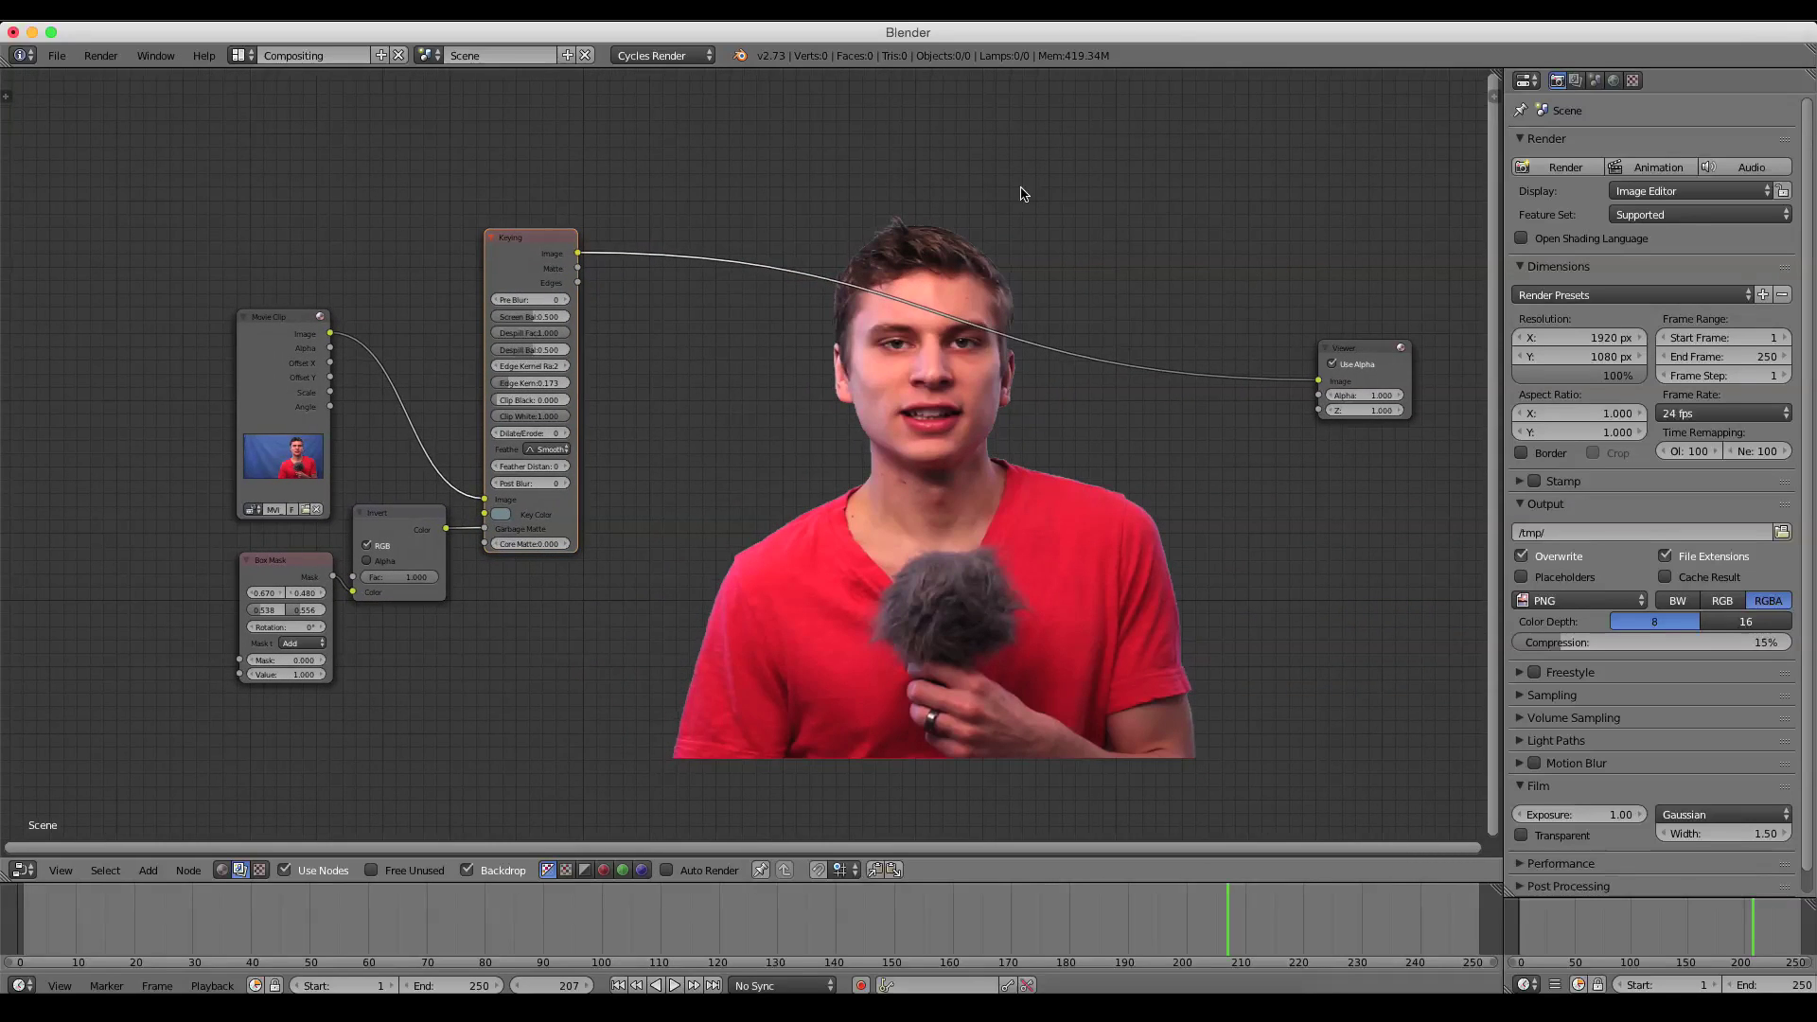
{"action": "scroll", "coordinate": [852, 303], "scroll_direction": "up", "scroll_amount": 1}
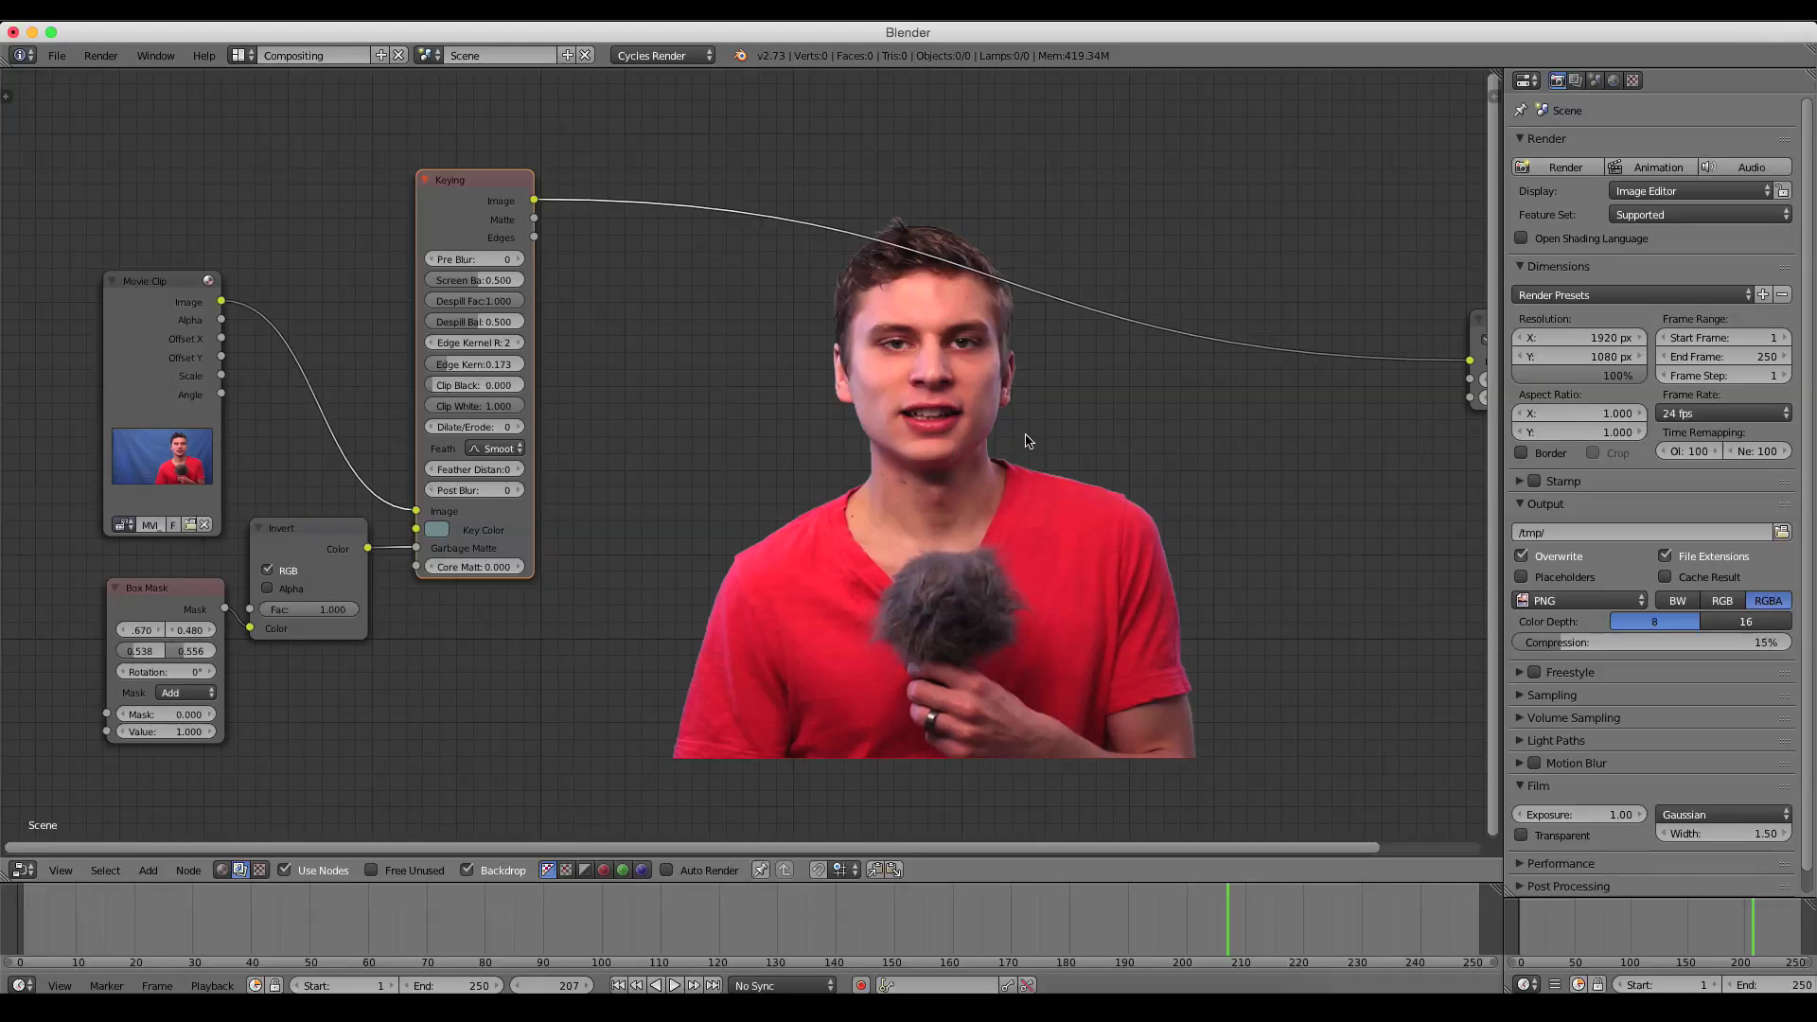
{"action": "scroll", "coordinate": [742, 309], "scroll_direction": "up", "scroll_amount": 1}
{"action": "scroll", "coordinate": [764, 376], "scroll_direction": "down", "scroll_amount": 3}
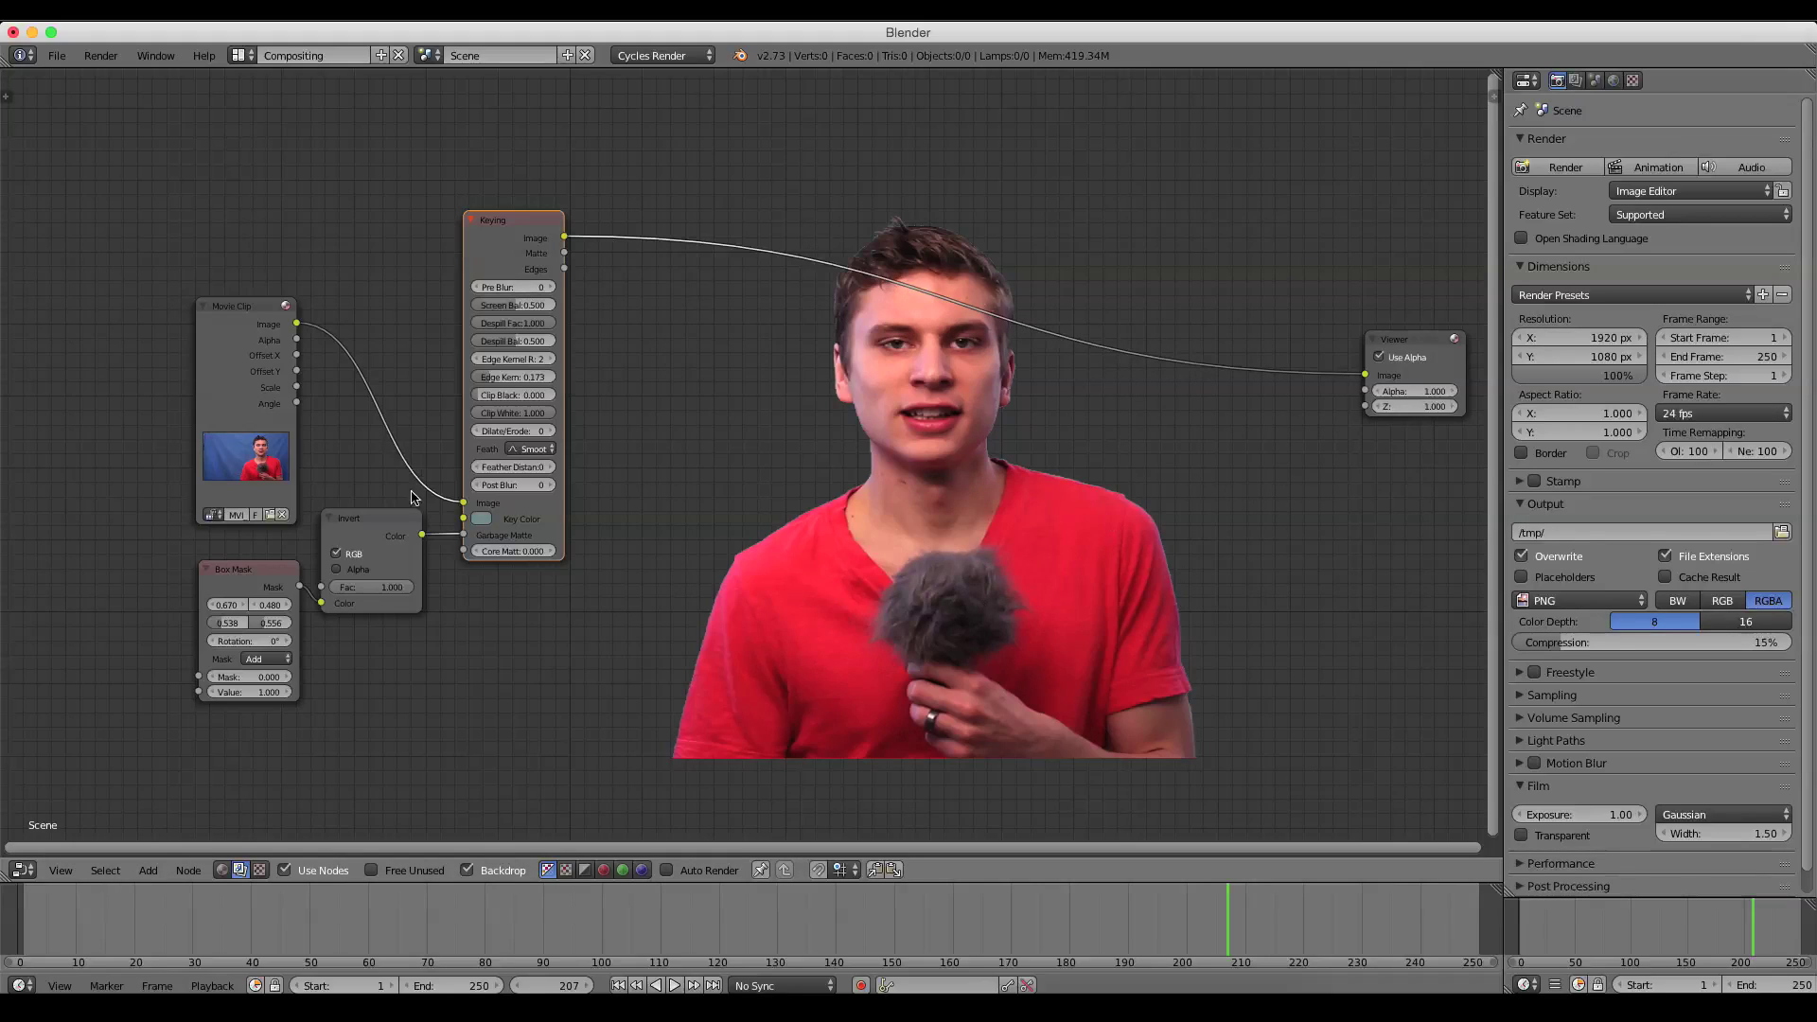
{"action": "scroll", "coordinate": [568, 274], "scroll_direction": "up", "scroll_amount": 1}
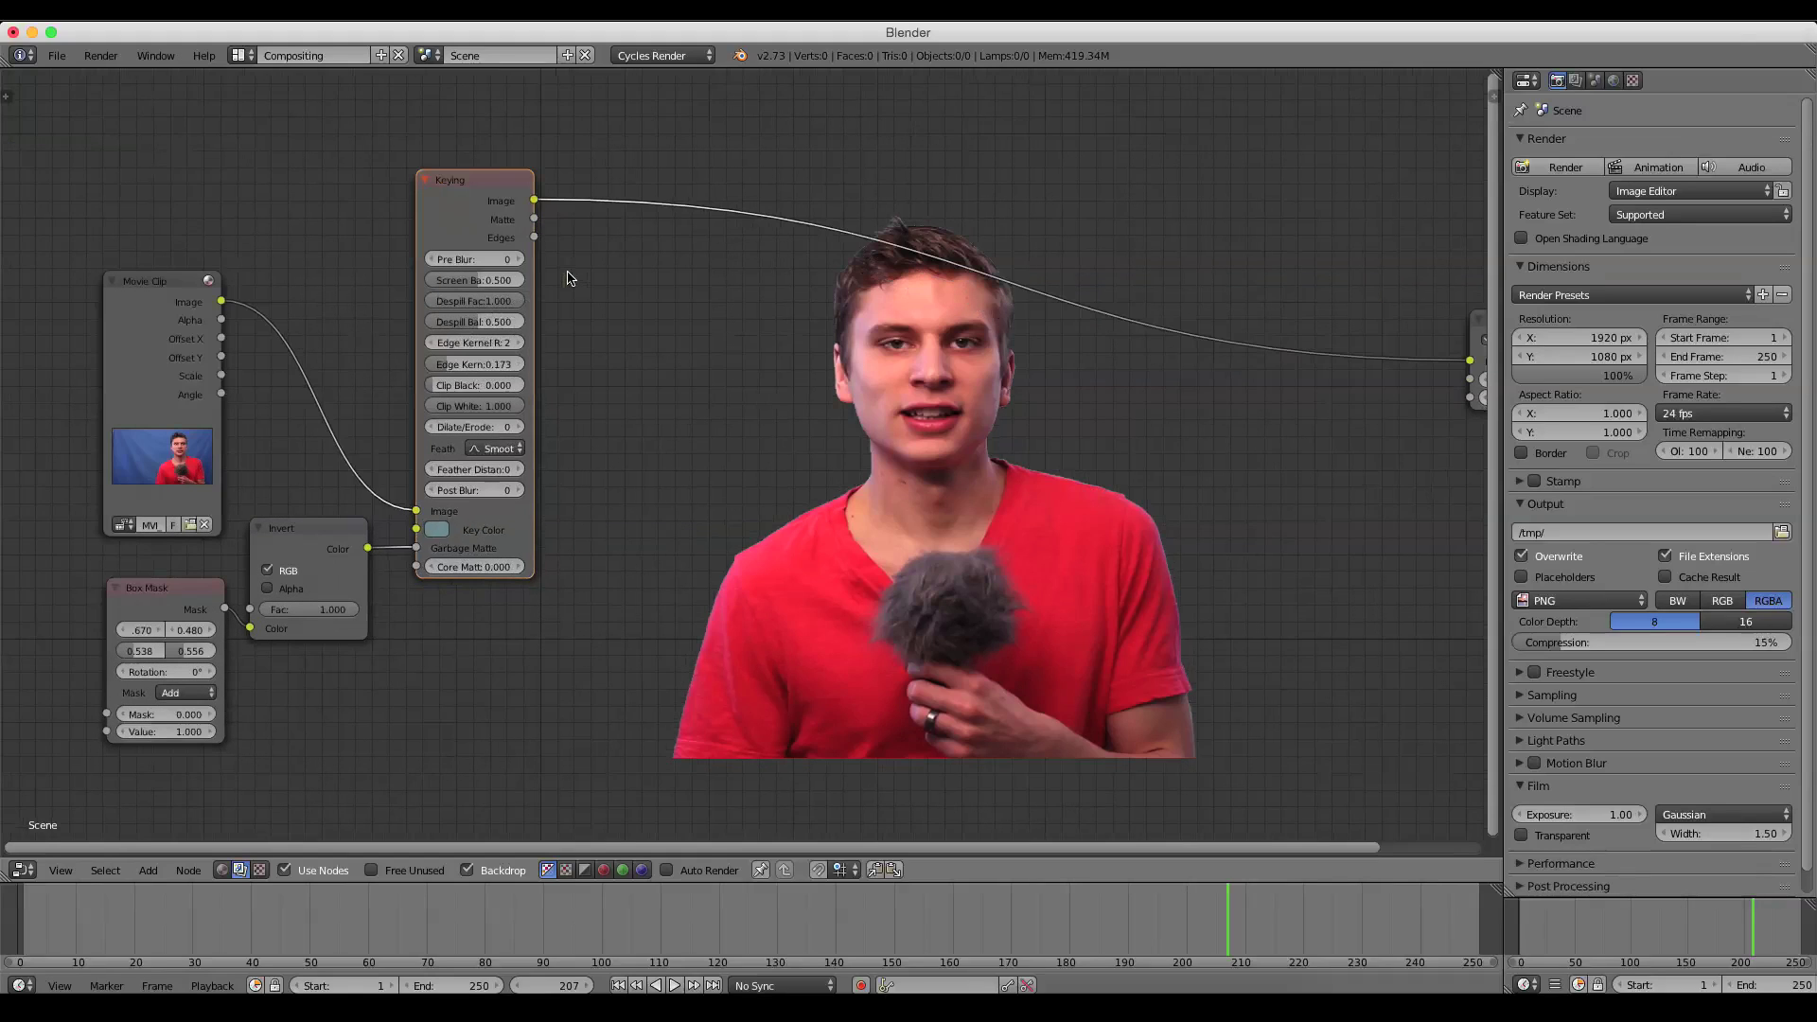
{"action": "scroll", "coordinate": [800, 308], "scroll_direction": "up", "scroll_amount": 1}
{"action": "scroll", "coordinate": [740, 316], "scroll_direction": "down", "scroll_amount": 1}
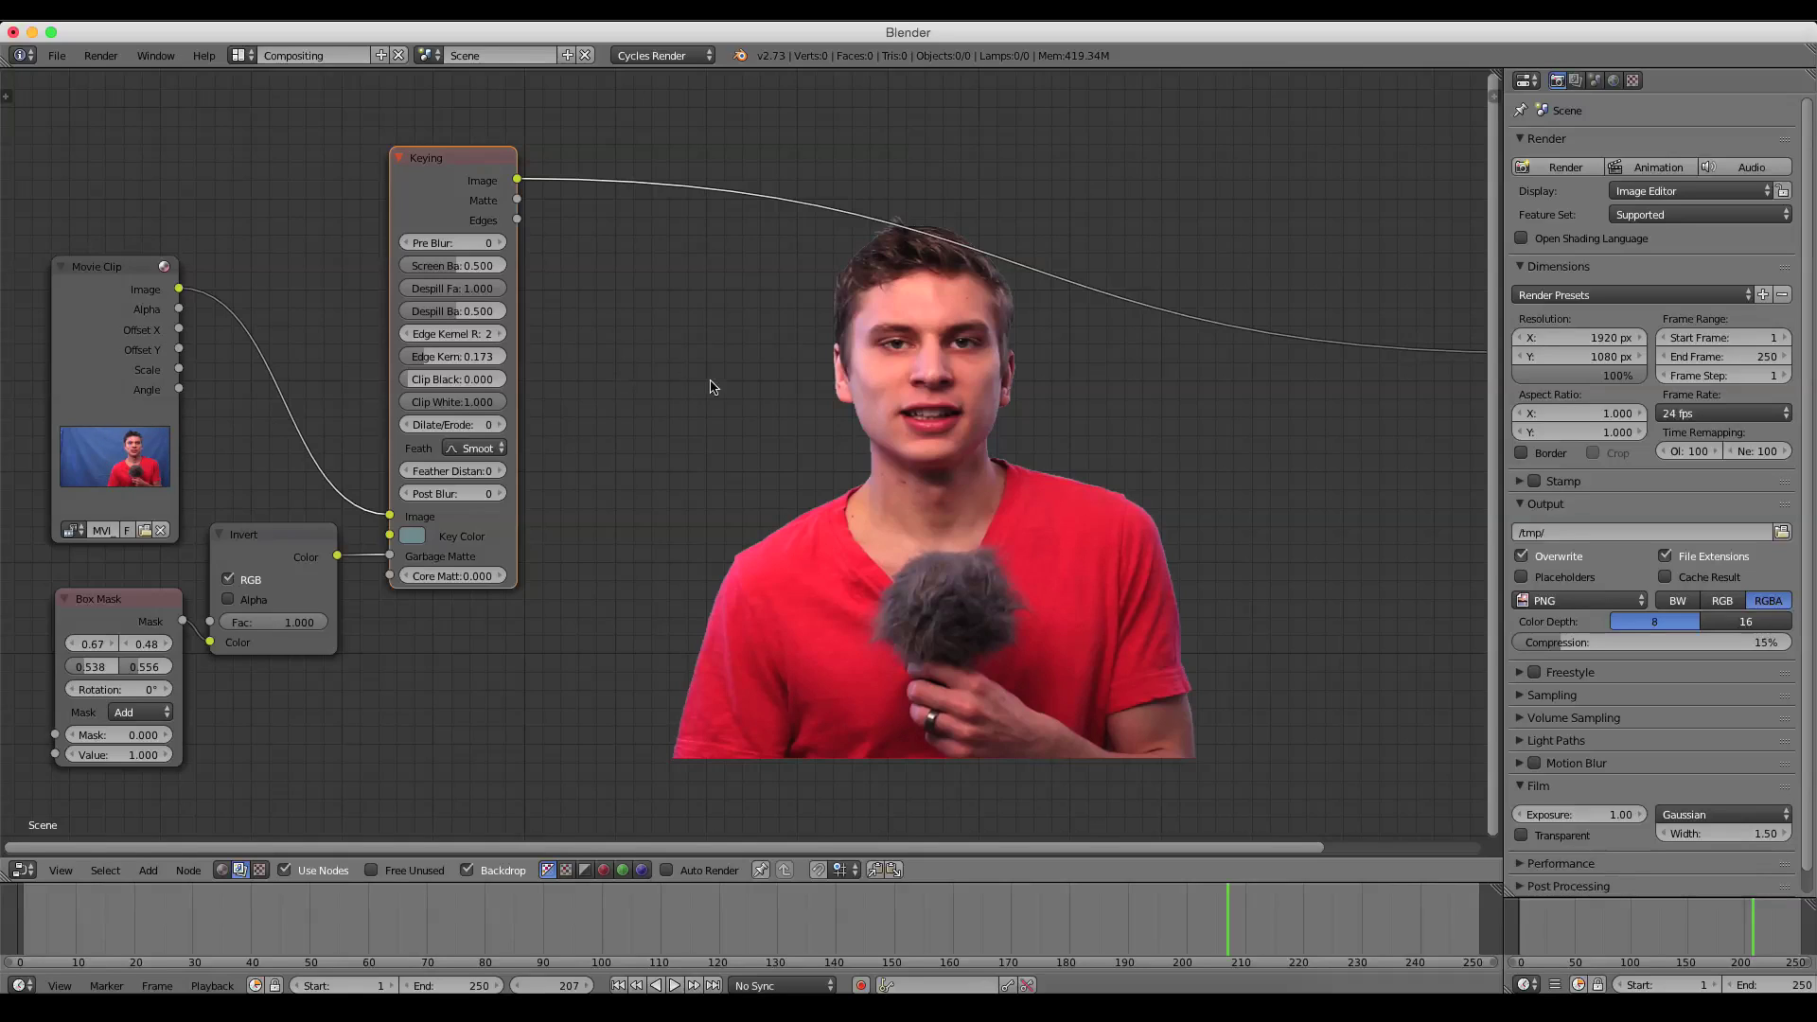
Set the Keying node's Pre Blur to 3
{"action": "scroll", "coordinate": [979, 292], "scroll_direction": "up", "scroll_amount": 1}
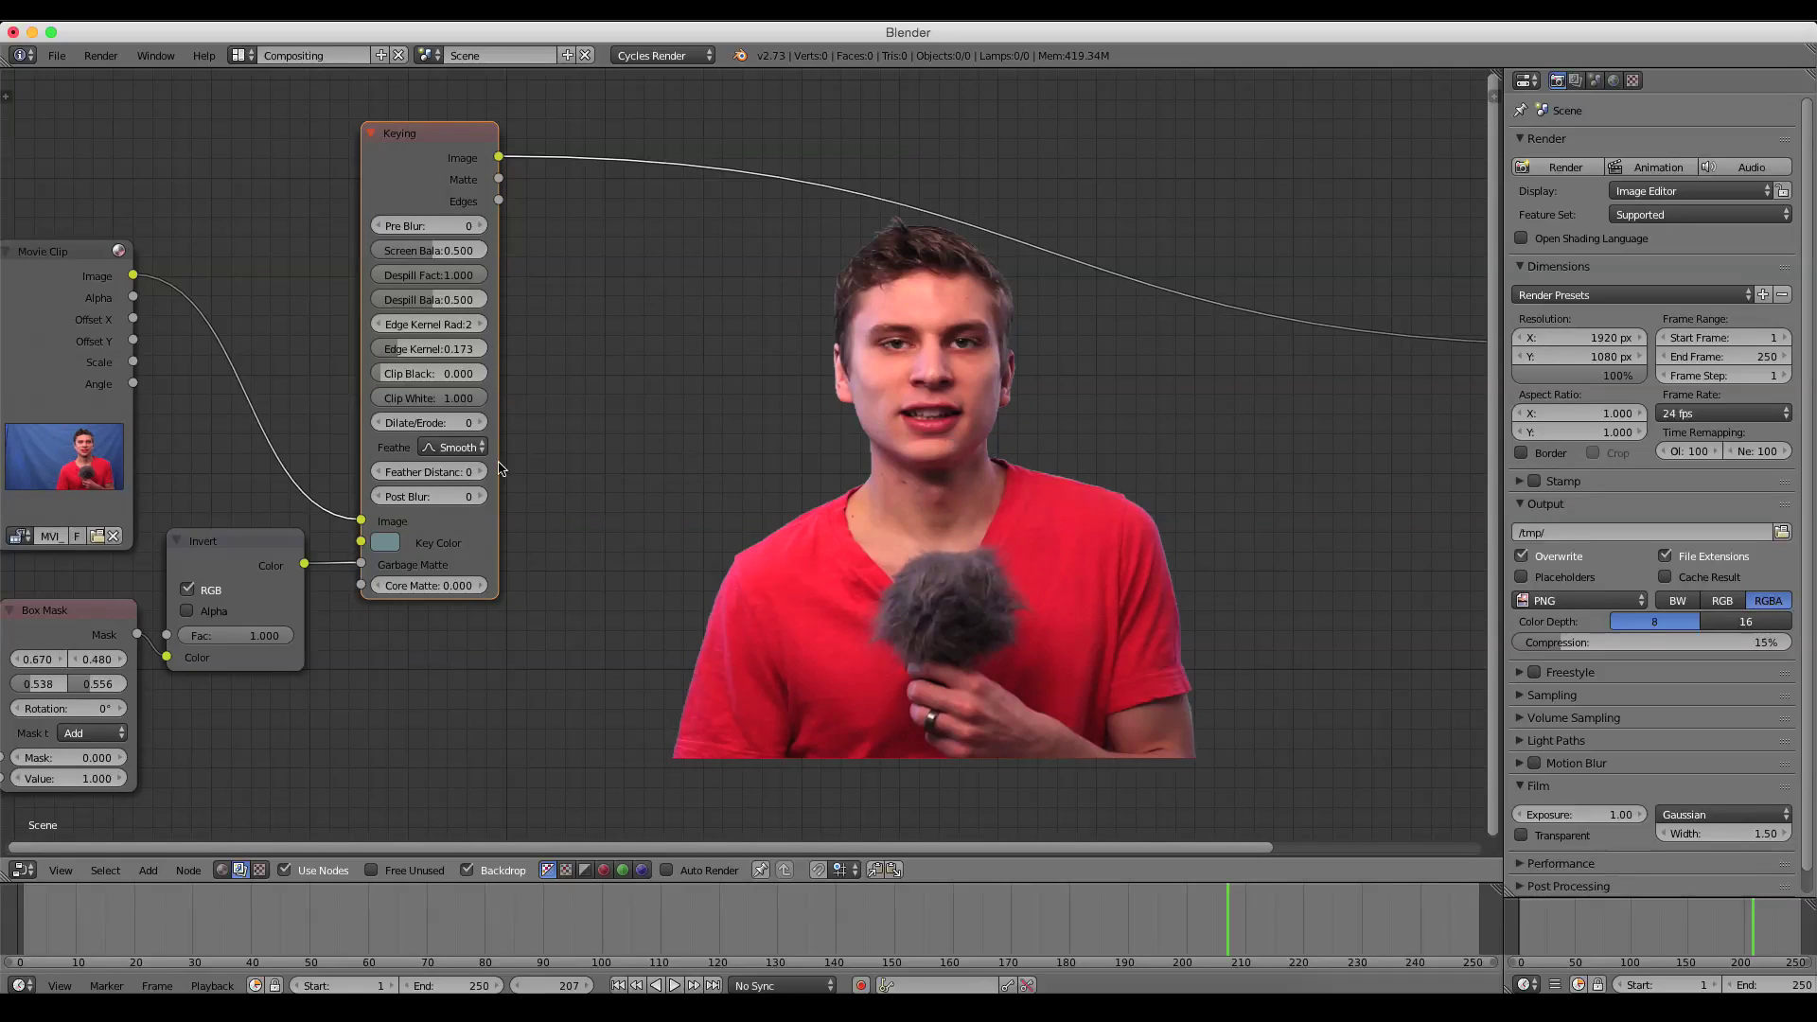
{"action": "scroll", "coordinate": [600, 236], "scroll_direction": "up", "scroll_amount": 1}
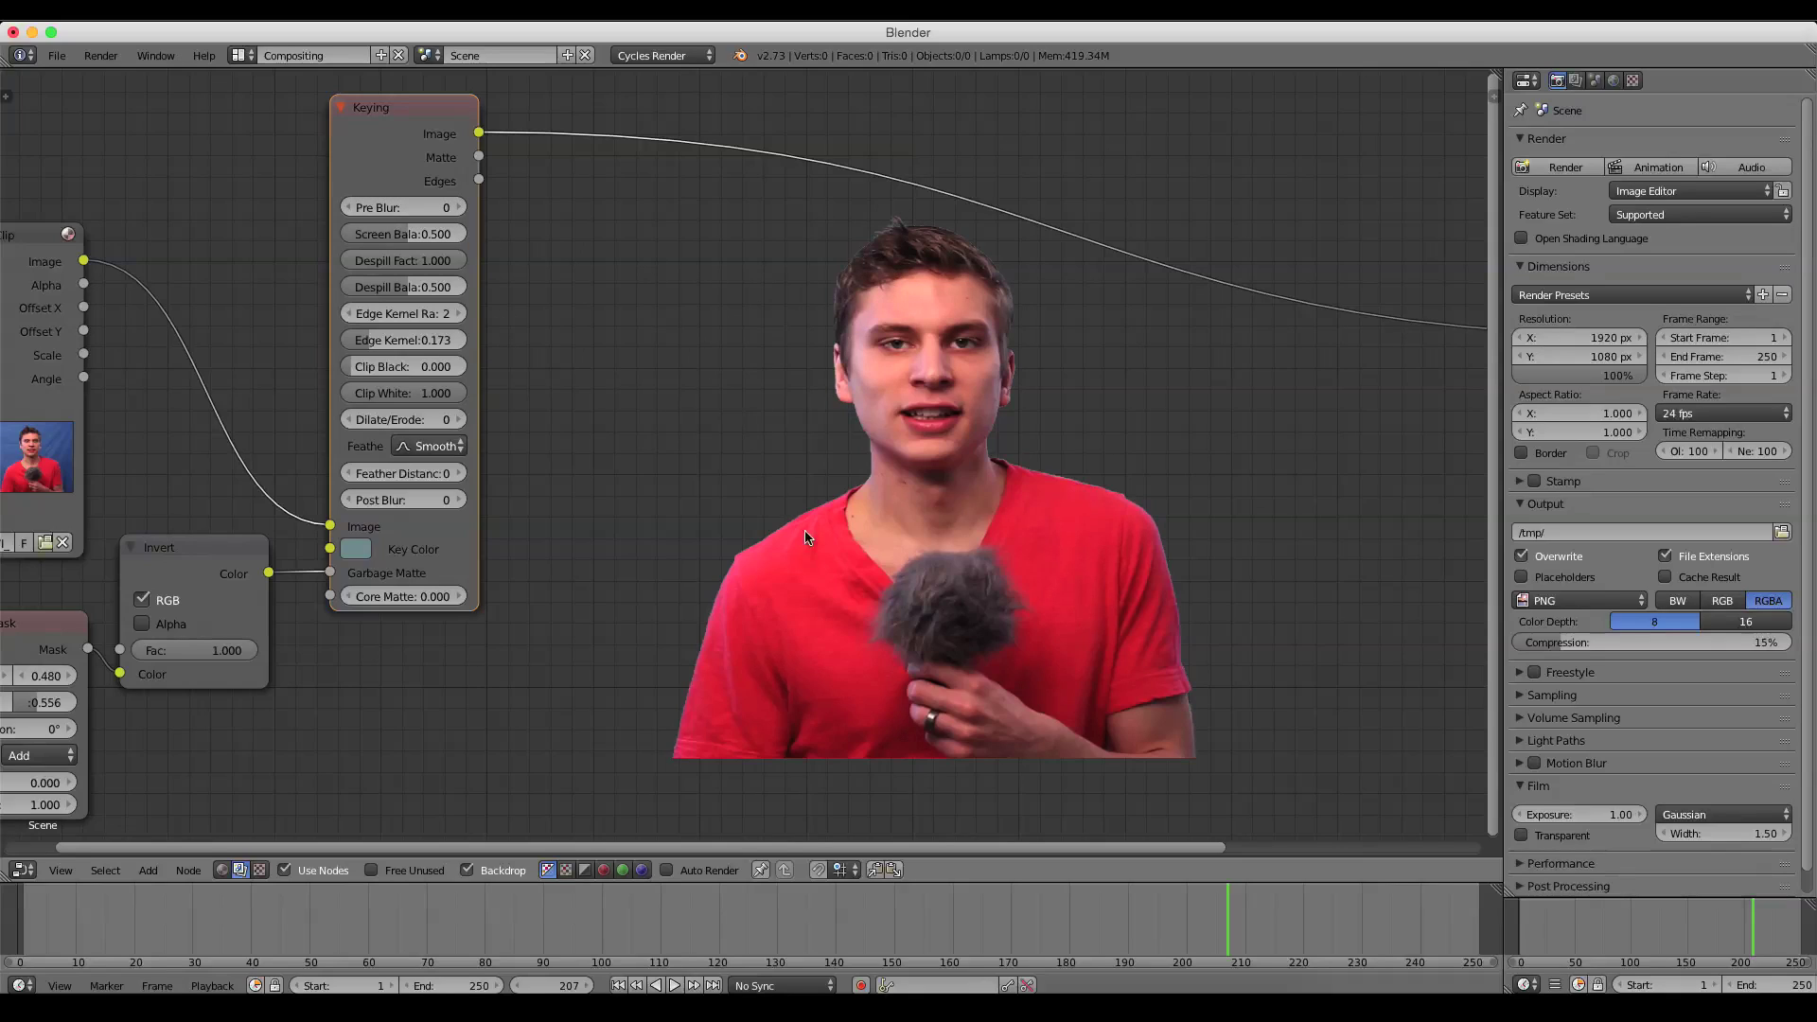
{"action": "left_click", "coordinate": [463, 207]}
{"action": "left_click", "coordinate": [463, 207]}
{"action": "left_click", "coordinate": [463, 207]}
{"action": "scroll", "coordinate": [918, 365], "scroll_direction": "up", "scroll_amount": 1}
Examine the keyed man in the backdrop at smaller and larger sizes, and return the backdrop to its original size
{"action": "key", "text": "v"}
{"action": "key", "text": "v"}
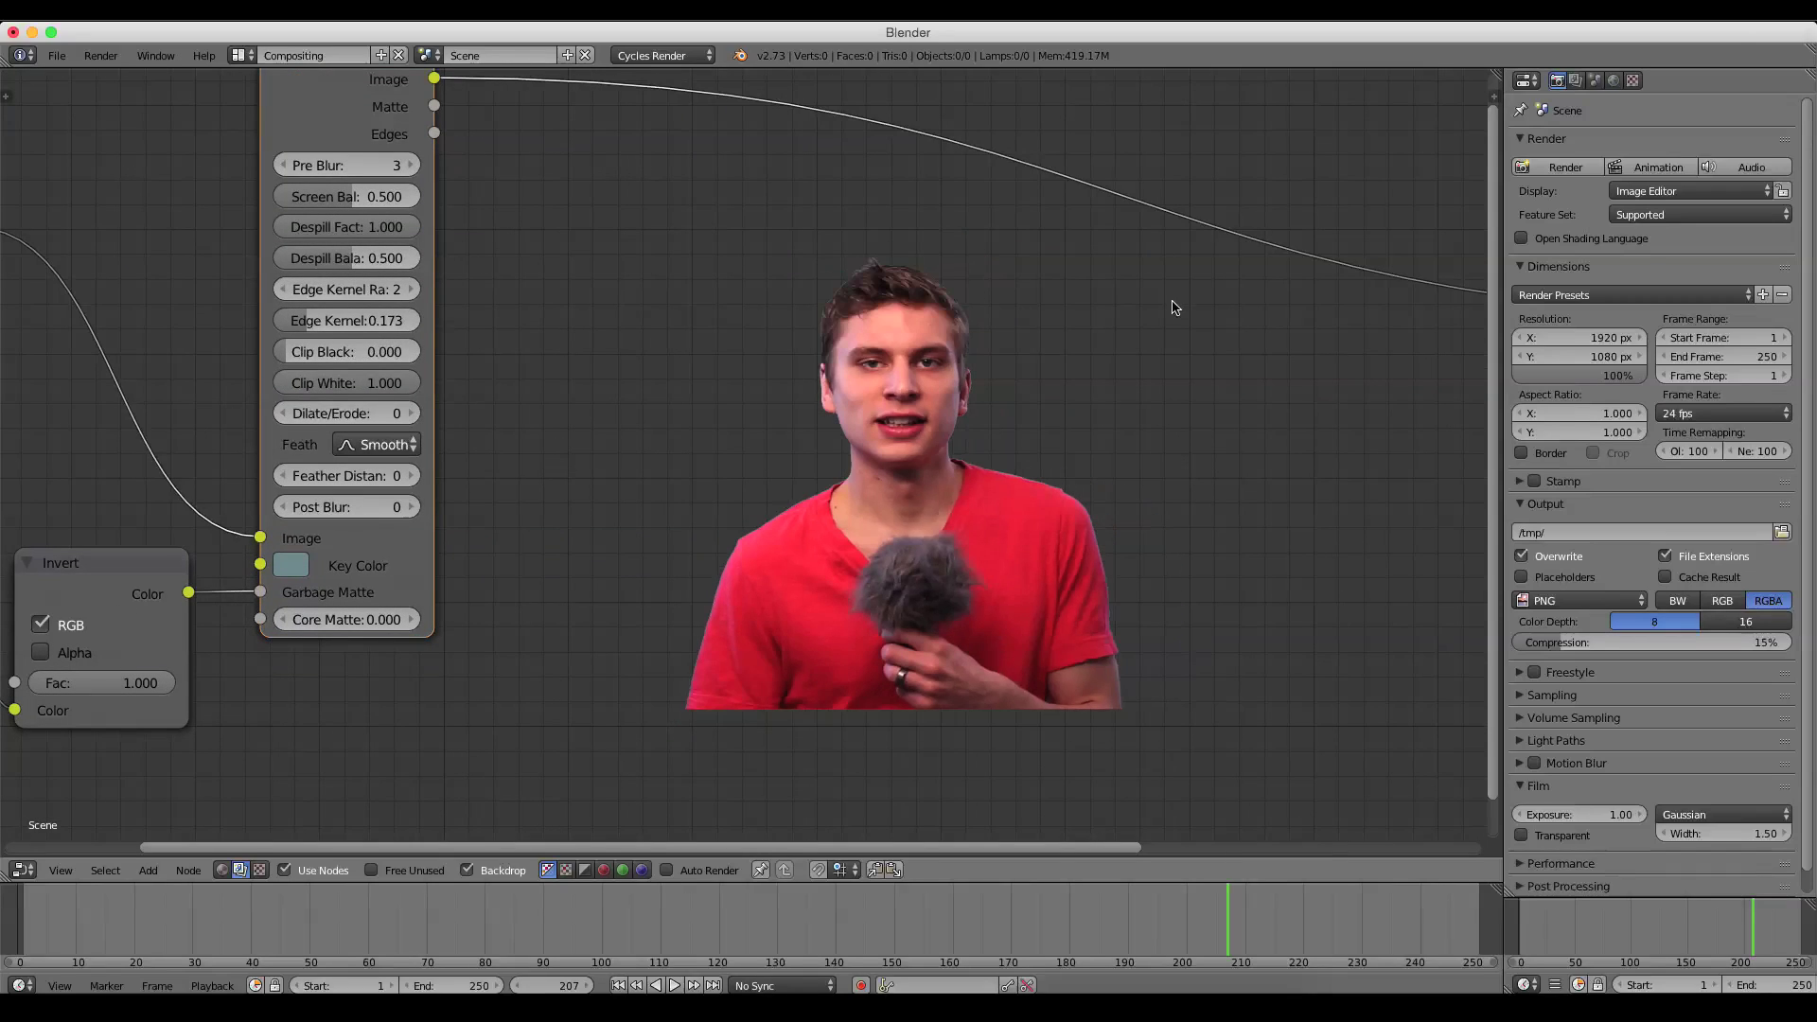
{"action": "key", "text": "alt+v"}
{"action": "key", "text": "alt+v"}
{"action": "key", "text": "alt+v"}
{"action": "key", "text": "alt+v"}
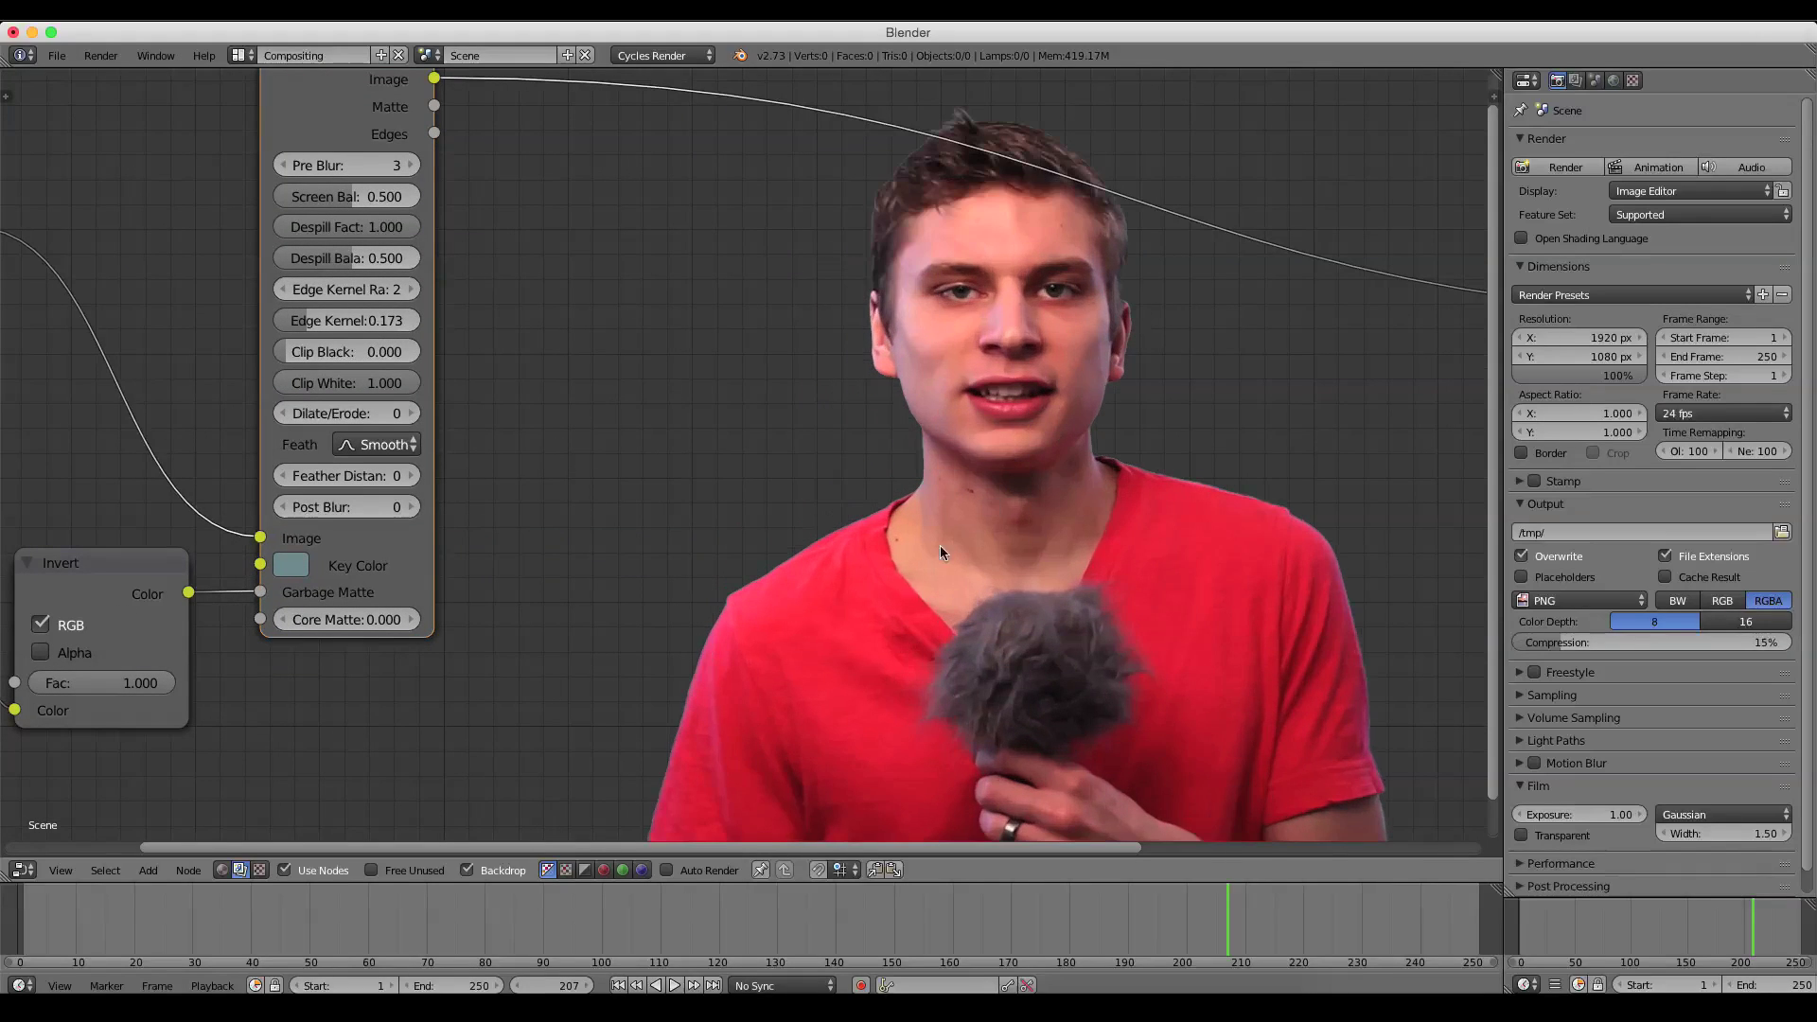
{"action": "key", "text": "v"}
{"action": "key", "text": "v"}
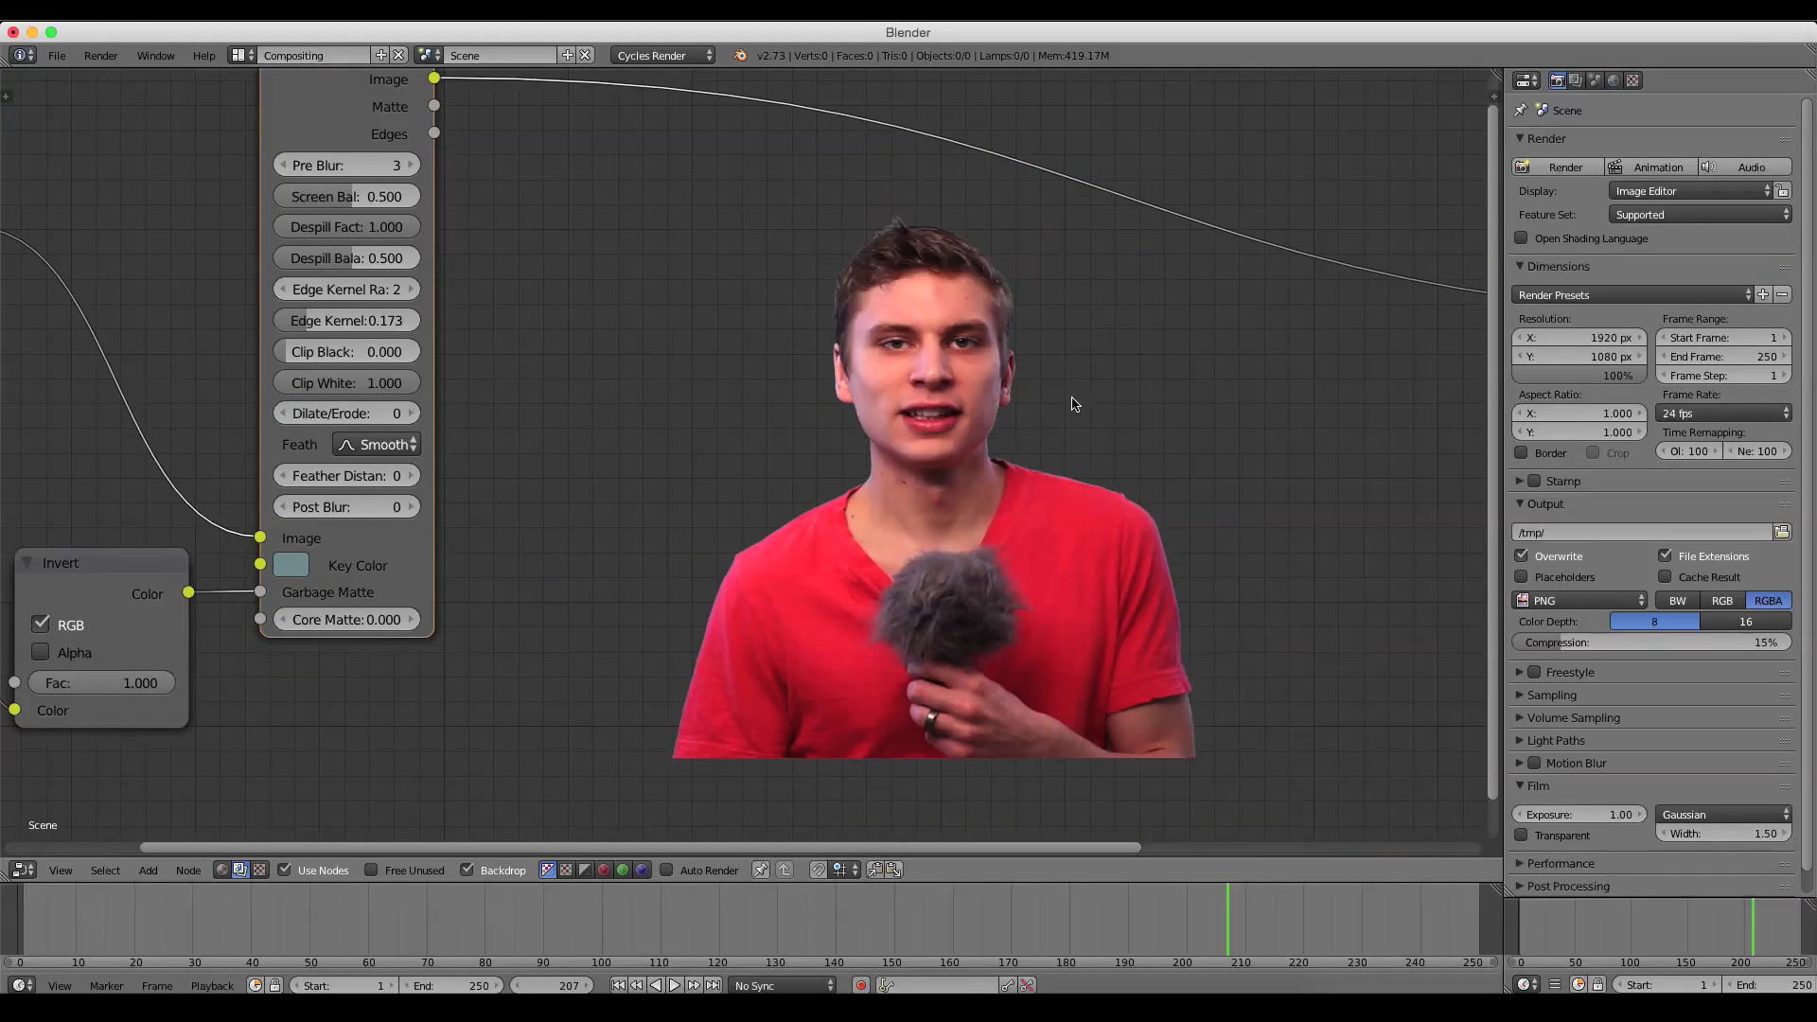
Feed the Keying node's Matte output to the Viewer and inspect the interior of the man's silhouette
{"action": "scroll", "coordinate": [821, 401], "scroll_direction": "down", "scroll_amount": 2}
{"action": "scroll", "coordinate": [582, 283], "scroll_direction": "up", "scroll_amount": 1}
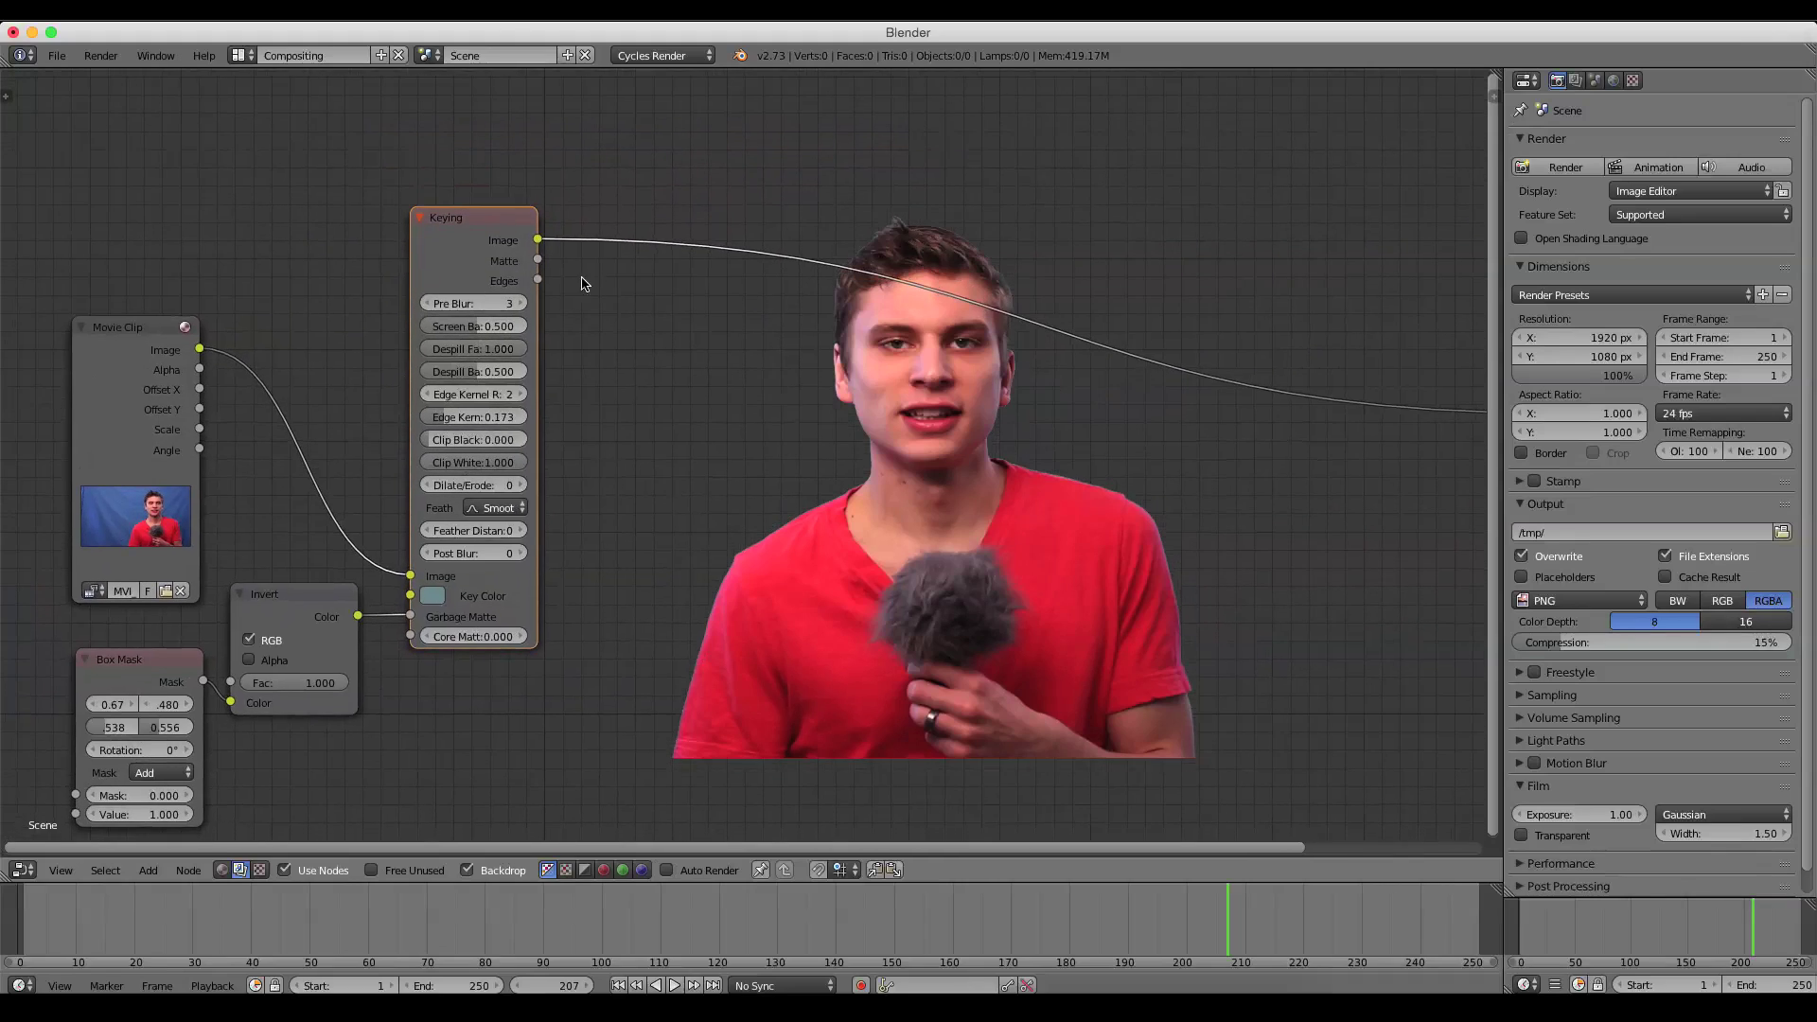
{"action": "left_click", "coordinate": [465, 221], "text": "ctrl+shift"}
{"action": "scroll", "coordinate": [1161, 512], "scroll_direction": "up", "scroll_amount": 1}
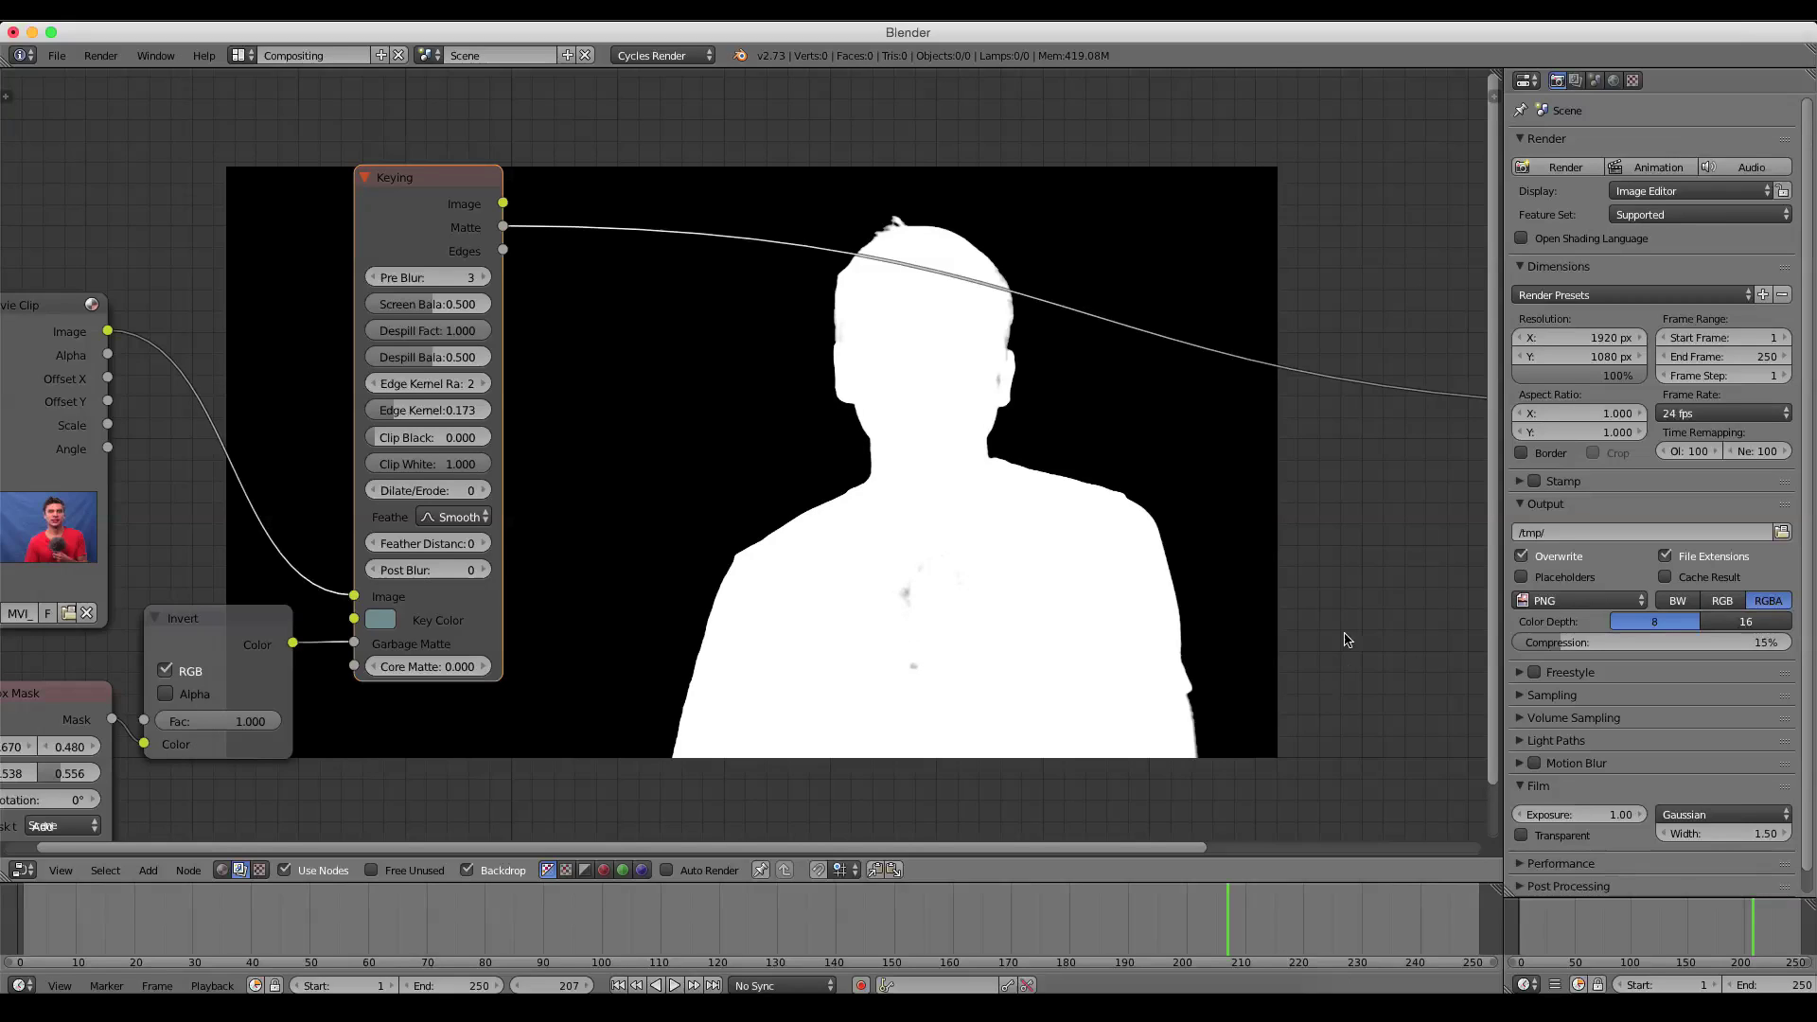
{"action": "scroll", "coordinate": [1046, 537], "scroll_direction": "up", "scroll_amount": 2}
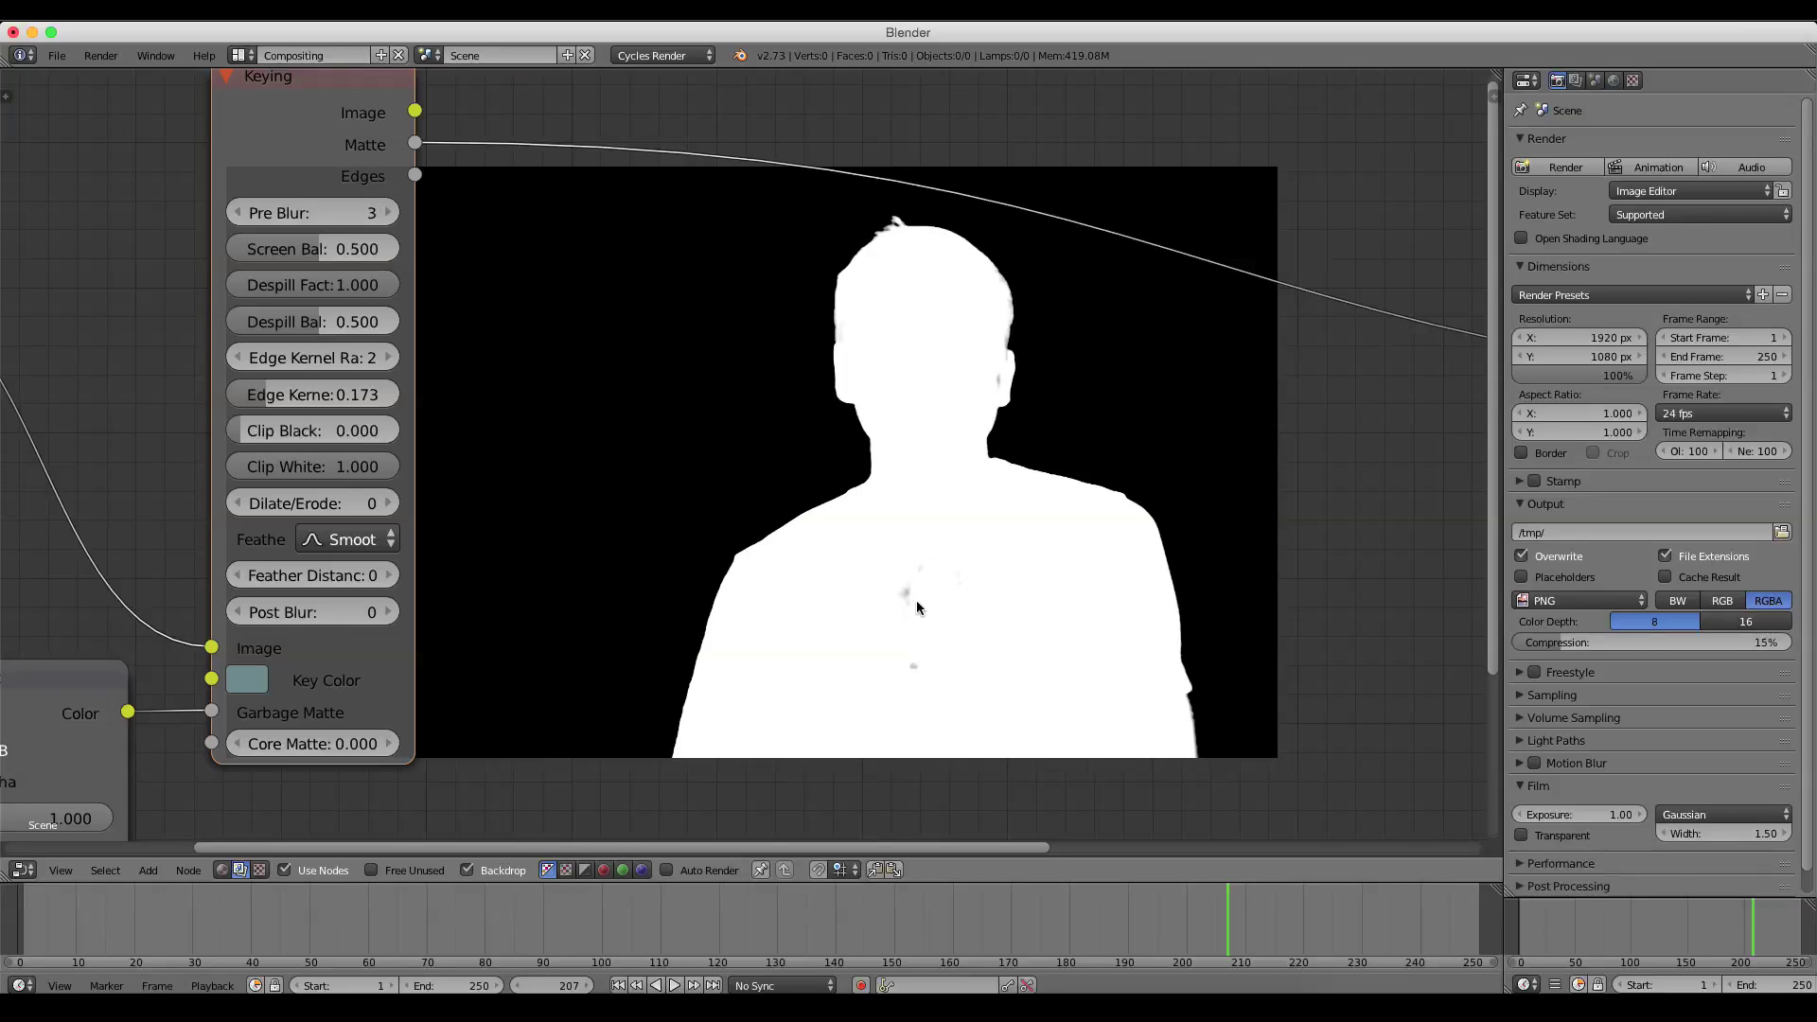
Move the Keying node slightly up and right, and lower its Clip White to 0.518
{"action": "key", "text": "g"}
{"action": "scroll", "coordinate": [916, 627], "scroll_direction": "down", "scroll_amount": 2}
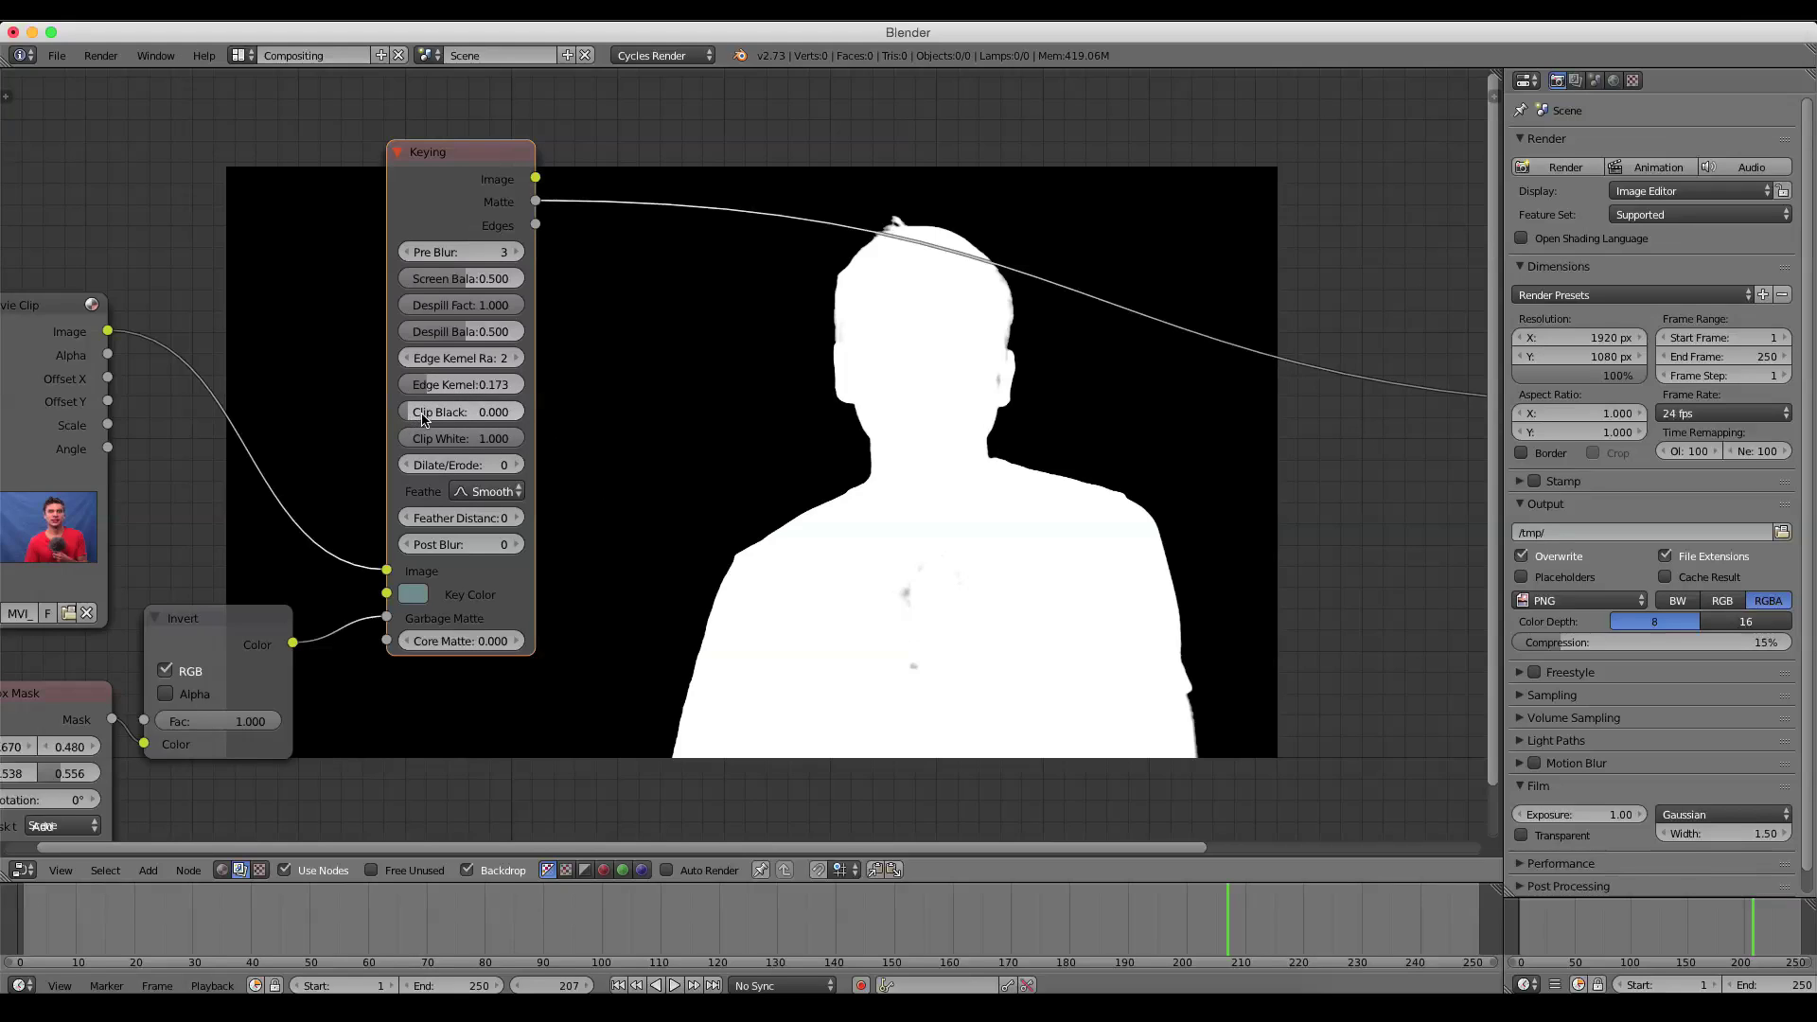
{"action": "scroll", "coordinate": [500, 423], "scroll_direction": "up", "scroll_amount": 1}
{"action": "scroll", "coordinate": [500, 423], "scroll_direction": "up", "scroll_amount": 2}
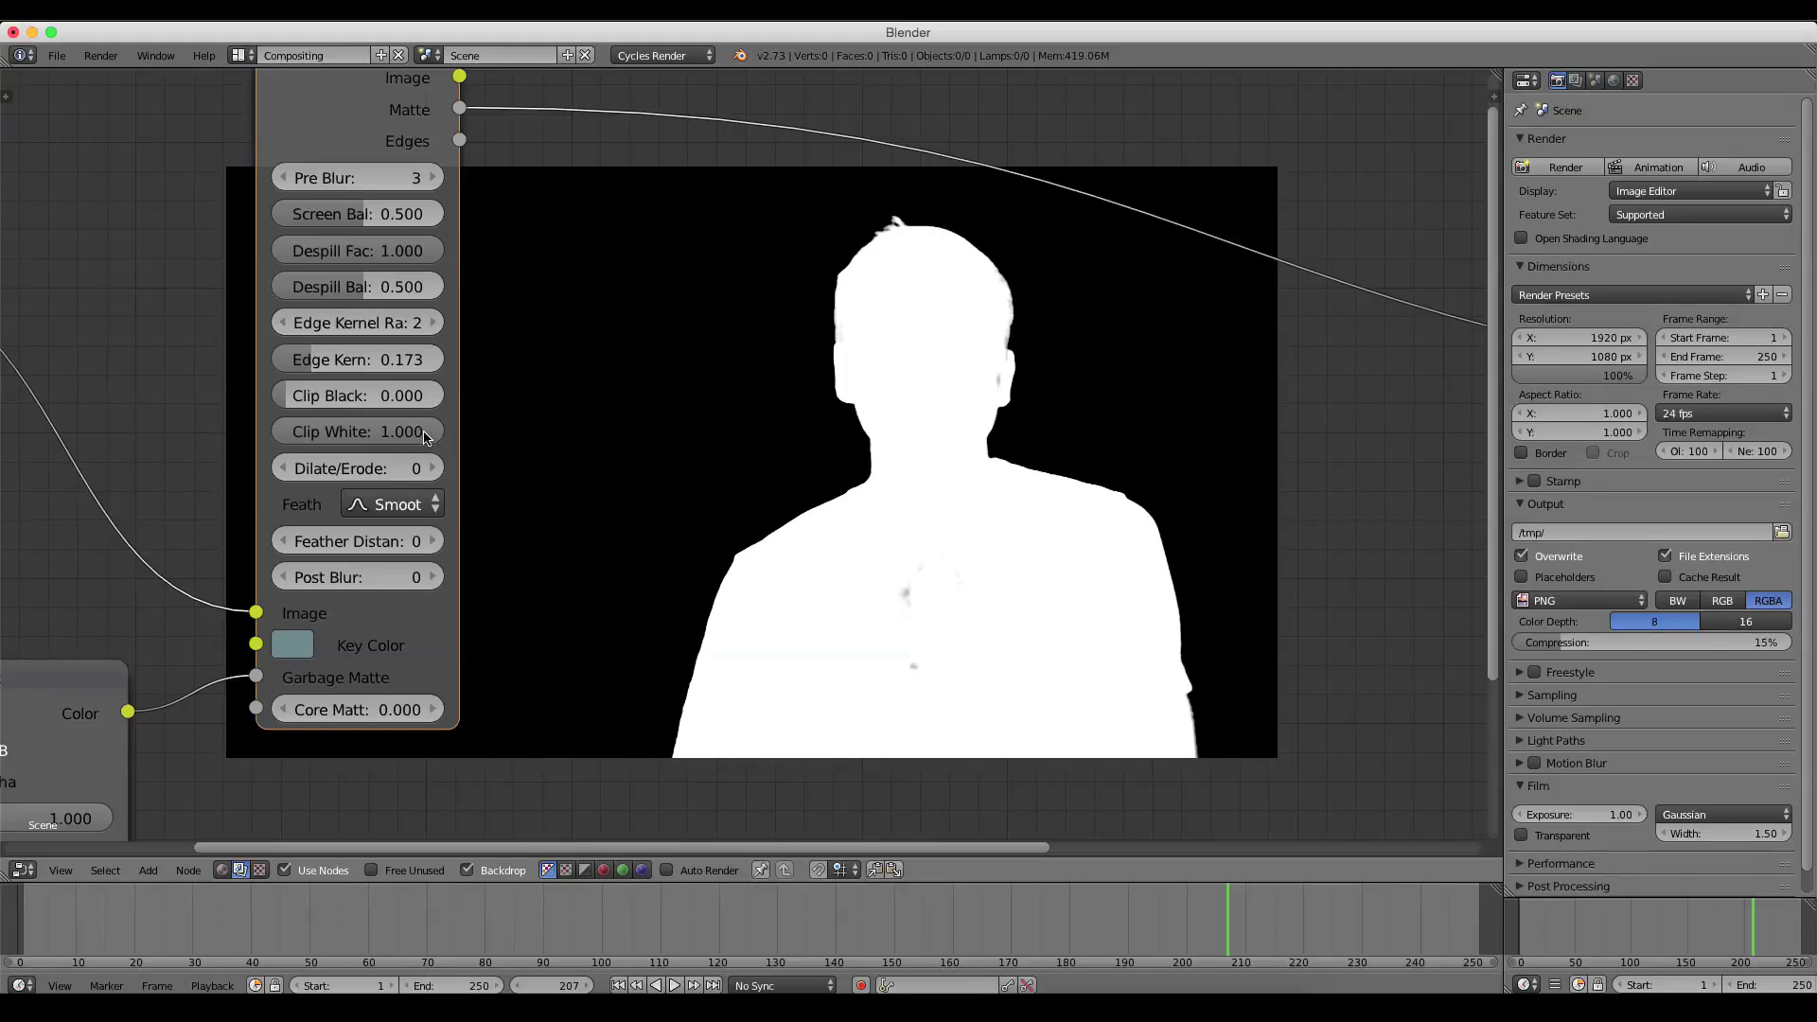
{"action": "left_click_drag", "start_coordinate": [425, 437], "coordinate": [343, 437]}
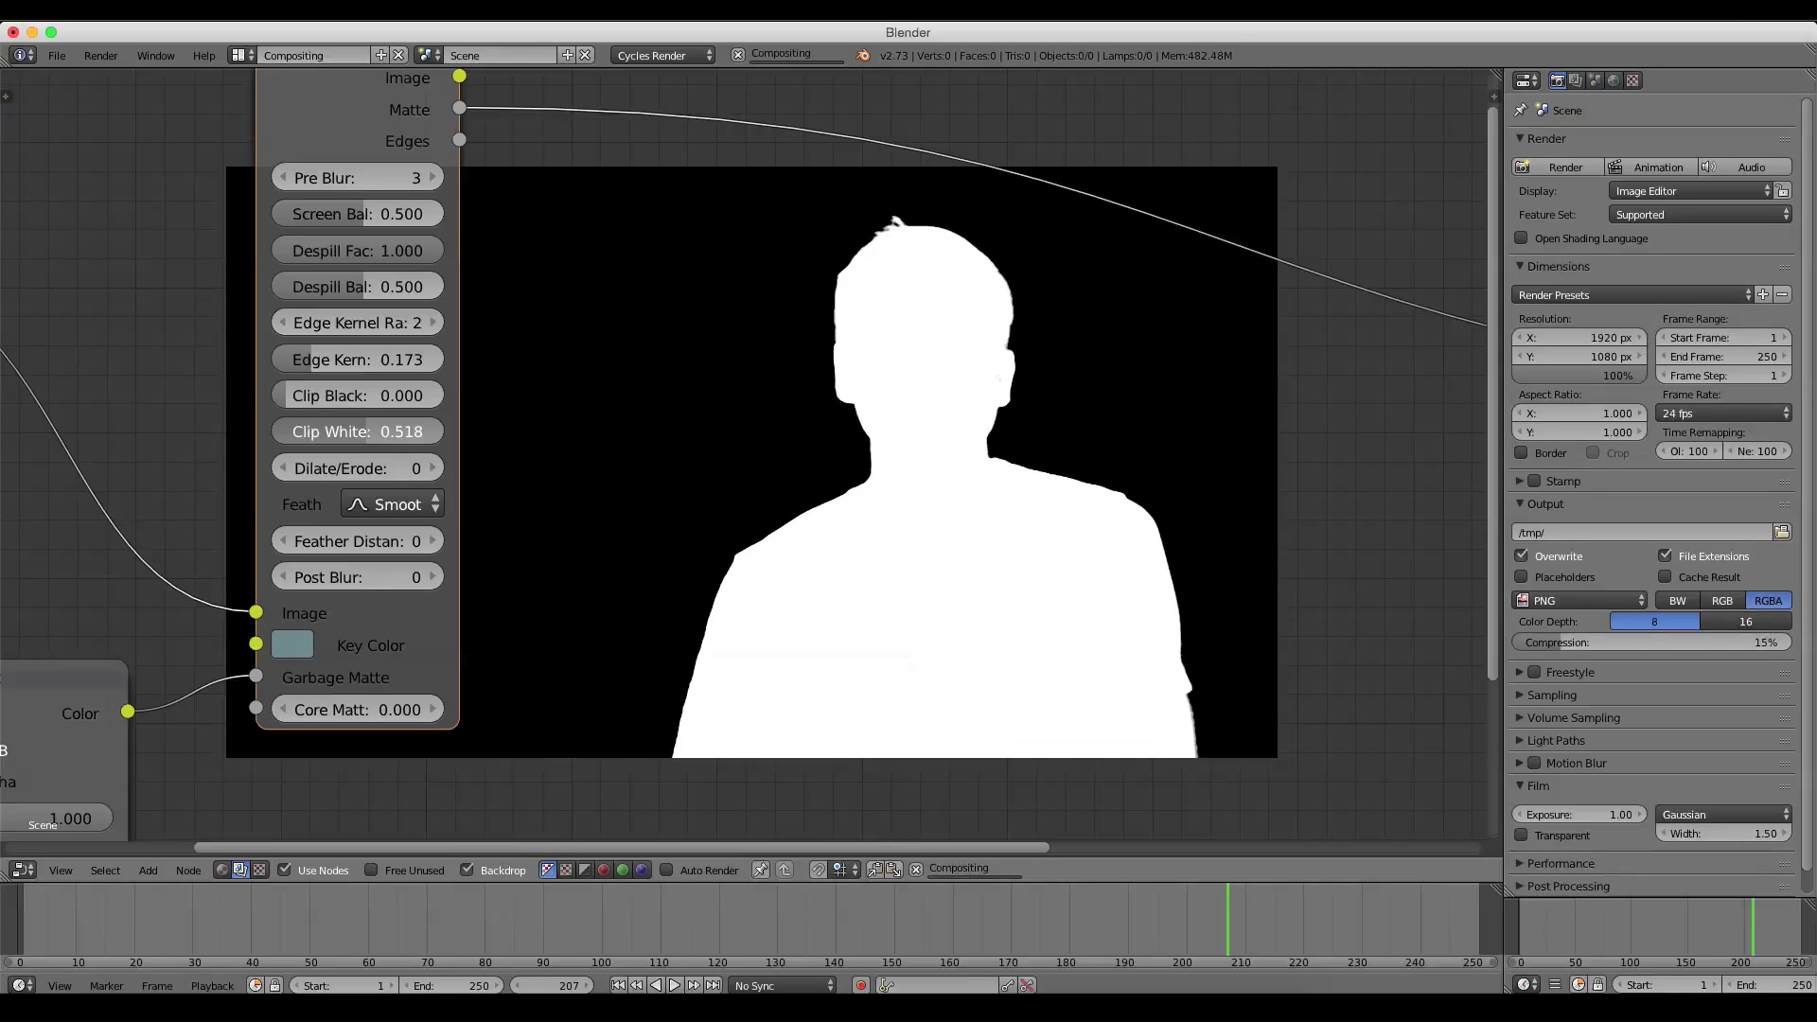
Cycle the Viewer's source through the Keying node's Edges output and back to its Image output
{"action": "scroll", "coordinate": [748, 444], "scroll_direction": "down", "scroll_amount": 2}
{"action": "left_click", "coordinate": [505, 199], "text": "ctrl+shift"}
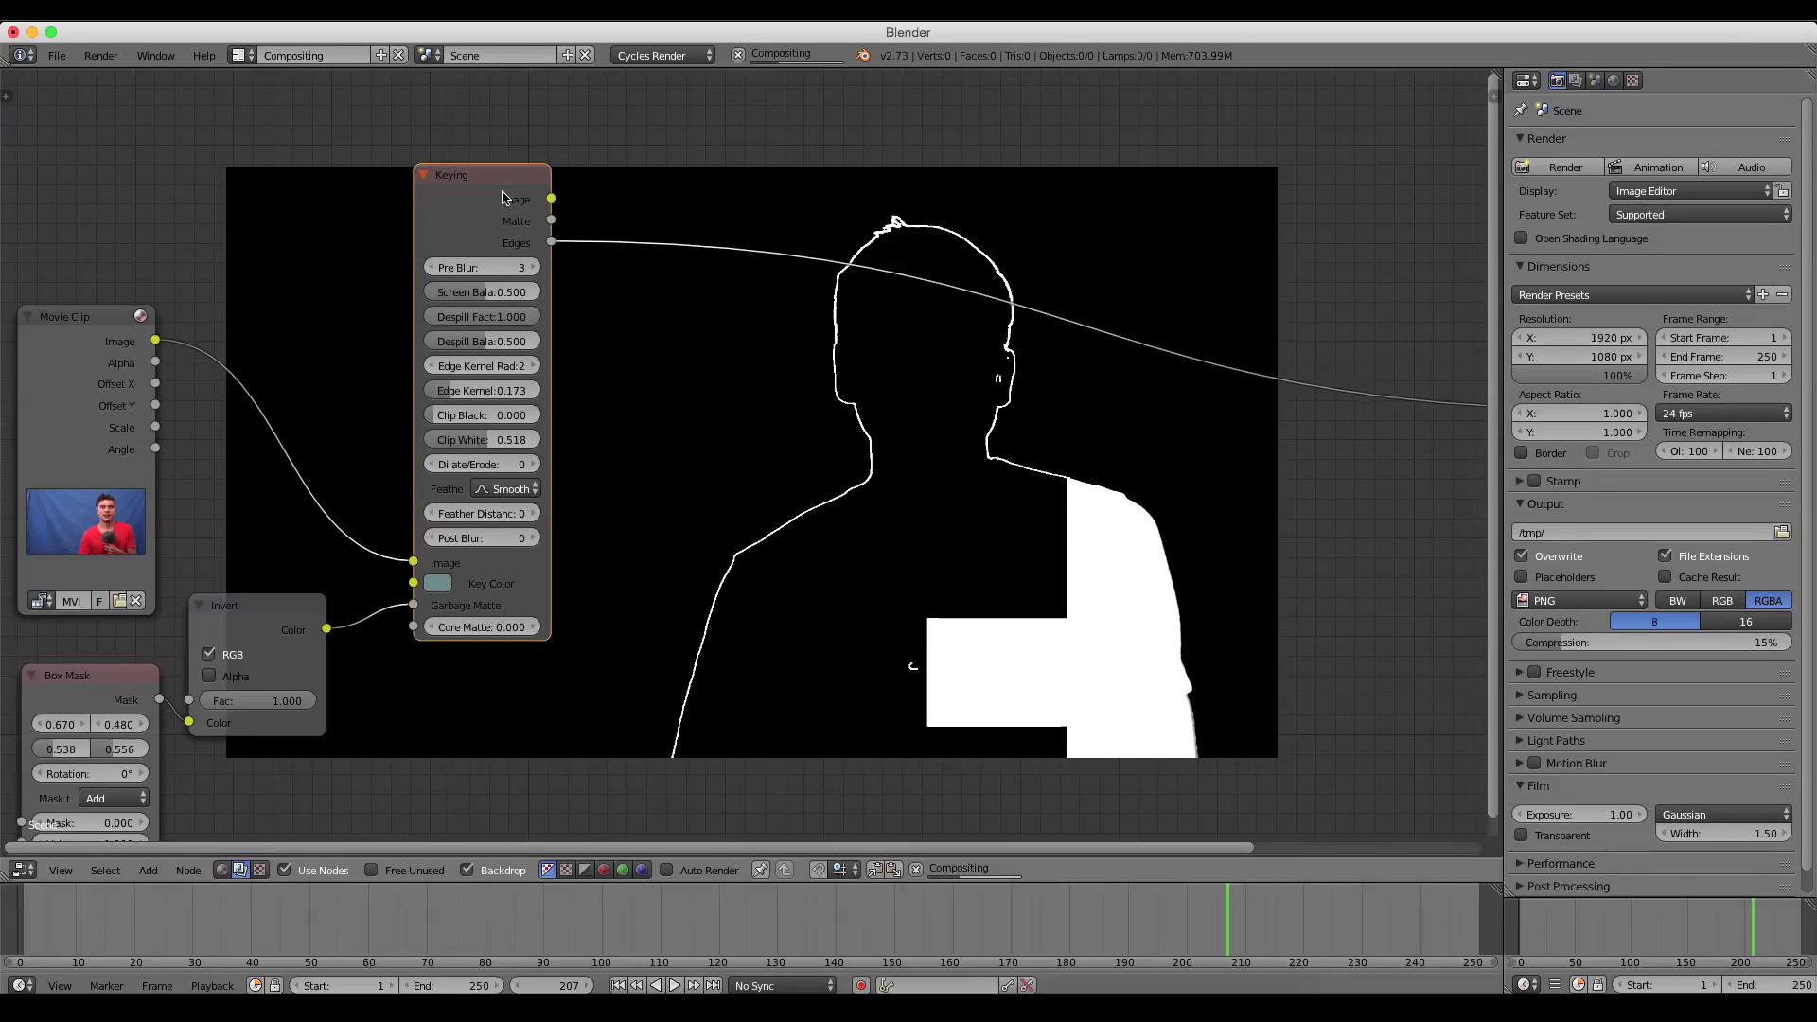
{"action": "left_click", "coordinate": [502, 197], "text": "ctrl+shift"}
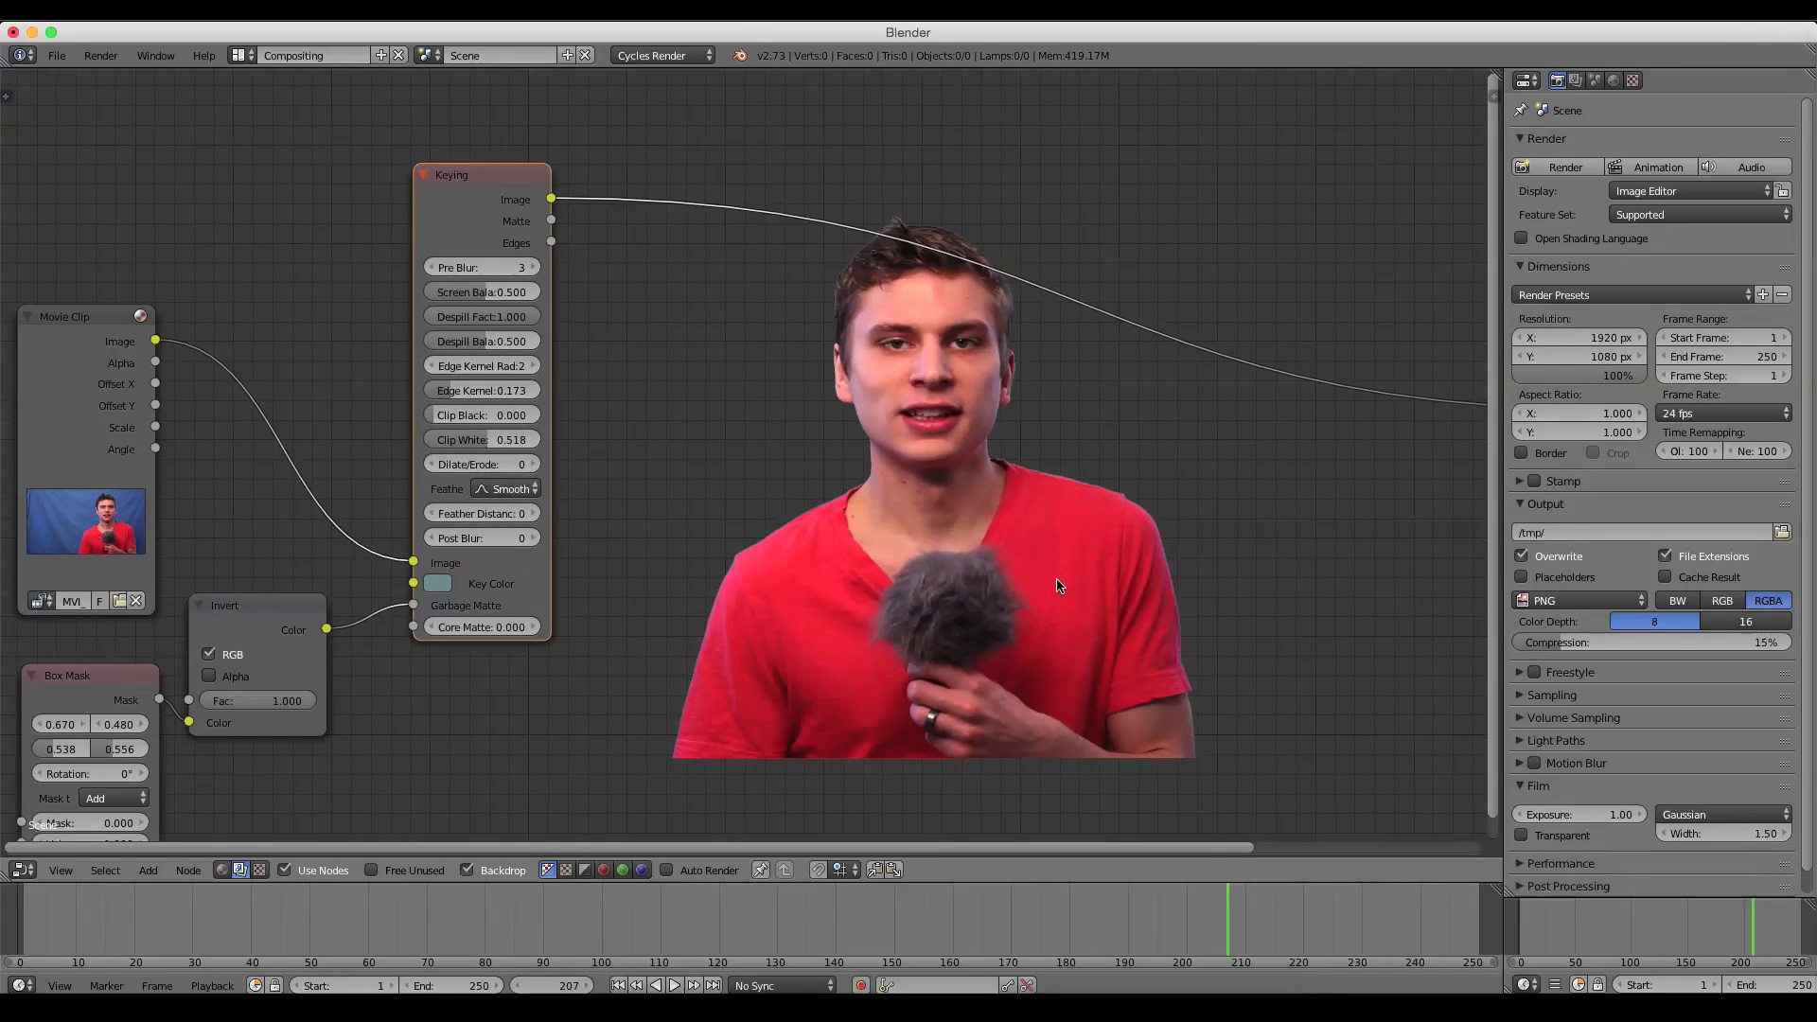
{"action": "scroll", "coordinate": [932, 418], "scroll_direction": "down", "scroll_amount": 3}
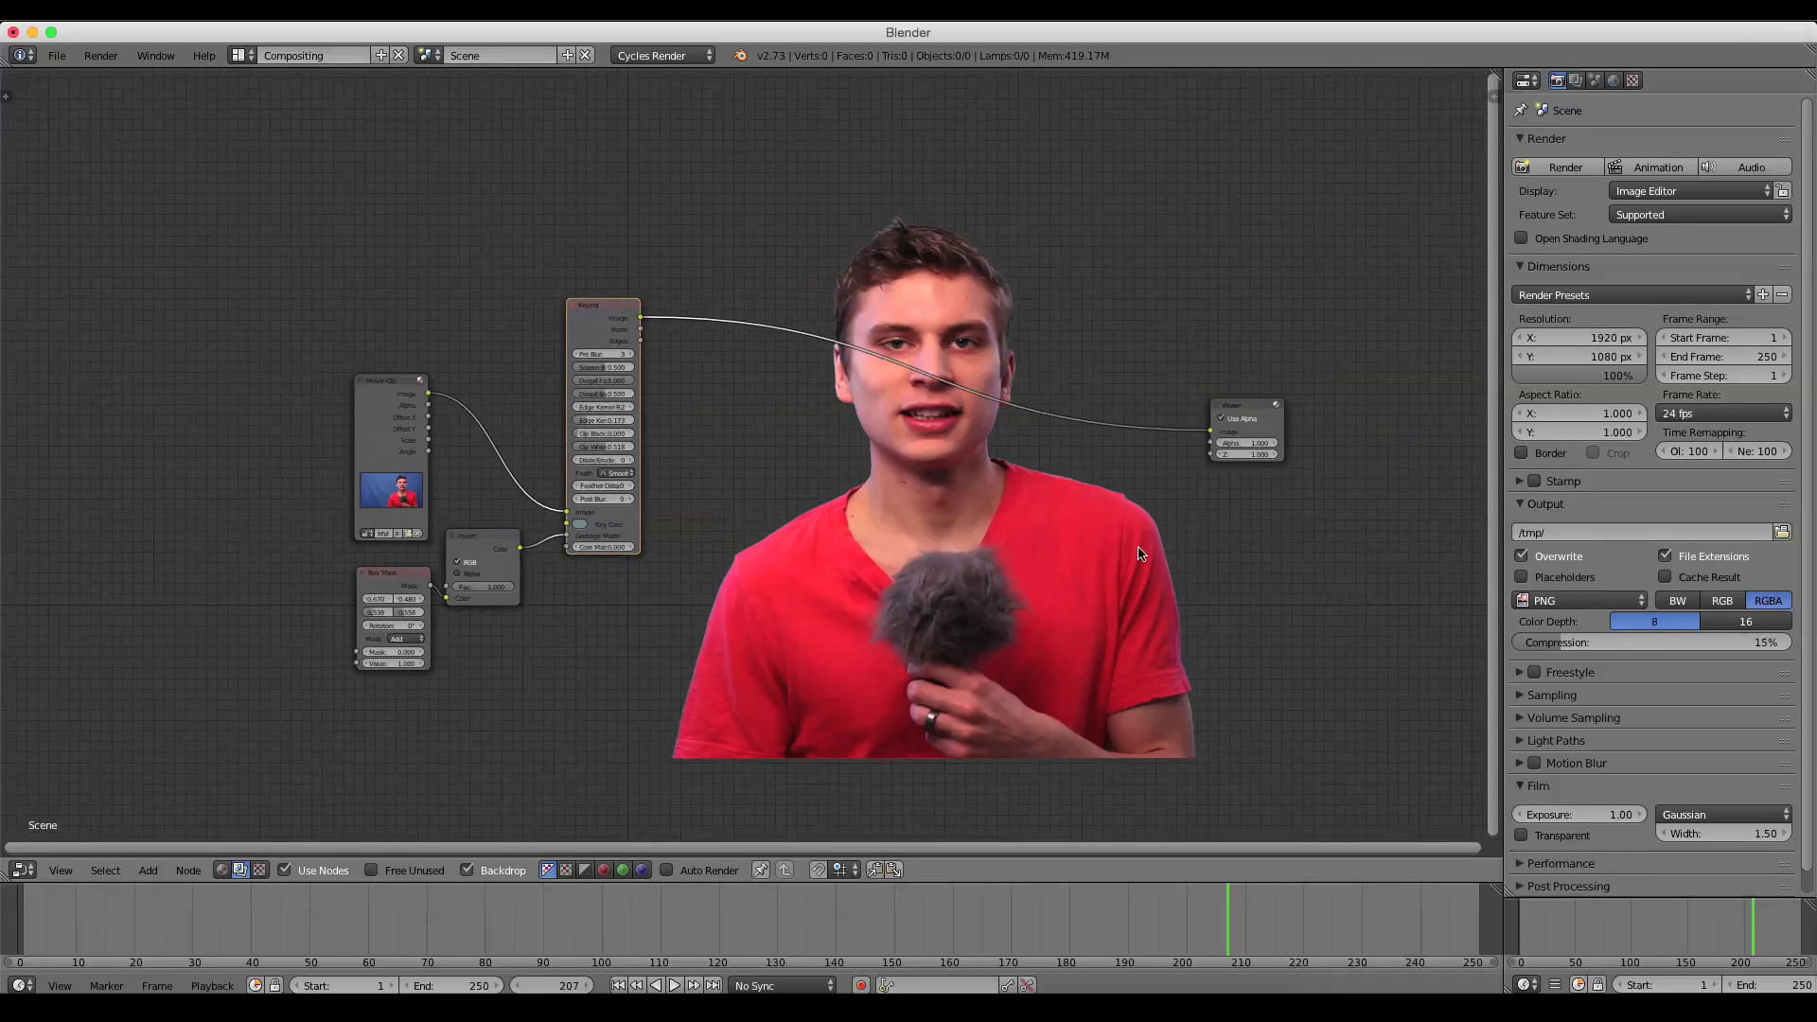
Move the Movie Clip node slightly down, closer to the Box Mask node
{"action": "middle_click_drag", "start_coordinate": [1048, 568], "coordinate": [1014, 659]}
{"action": "scroll", "coordinate": [1011, 588], "scroll_direction": "up", "scroll_amount": 2}
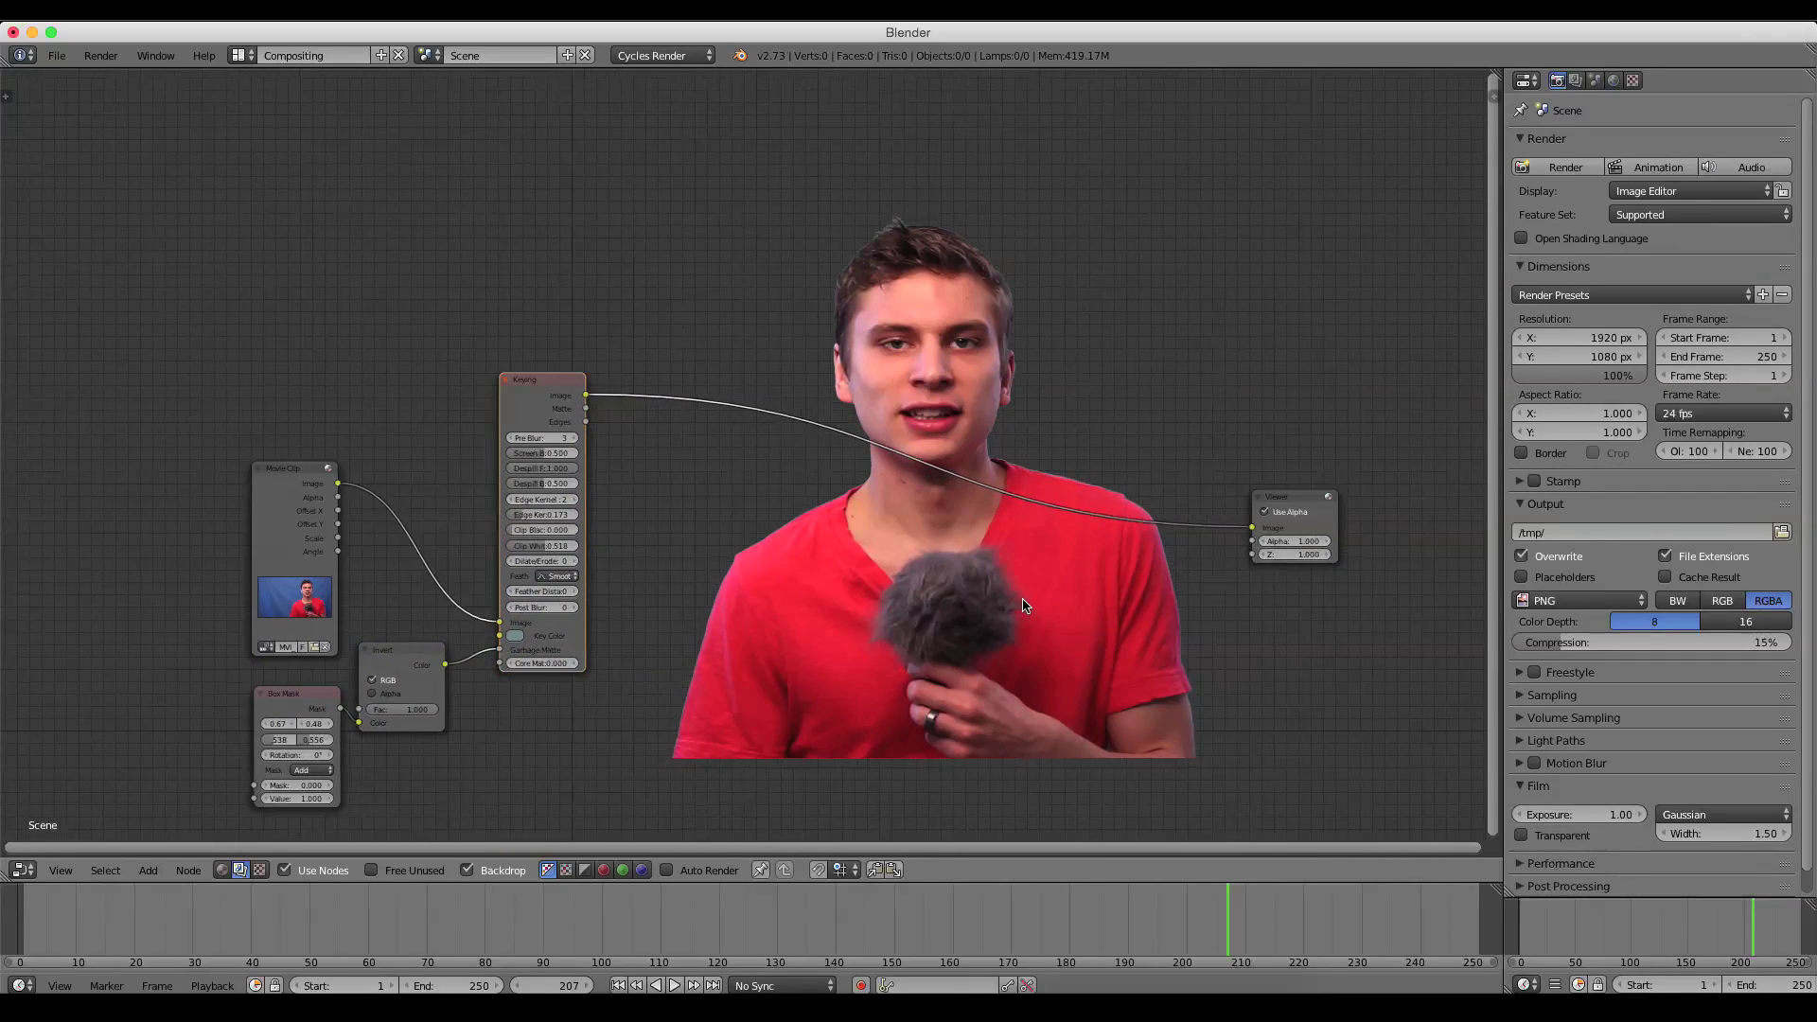
{"action": "middle_click_drag", "start_coordinate": [1001, 584], "coordinate": [988, 511]}
{"action": "scroll", "coordinate": [453, 522], "scroll_direction": "up", "scroll_amount": 1}
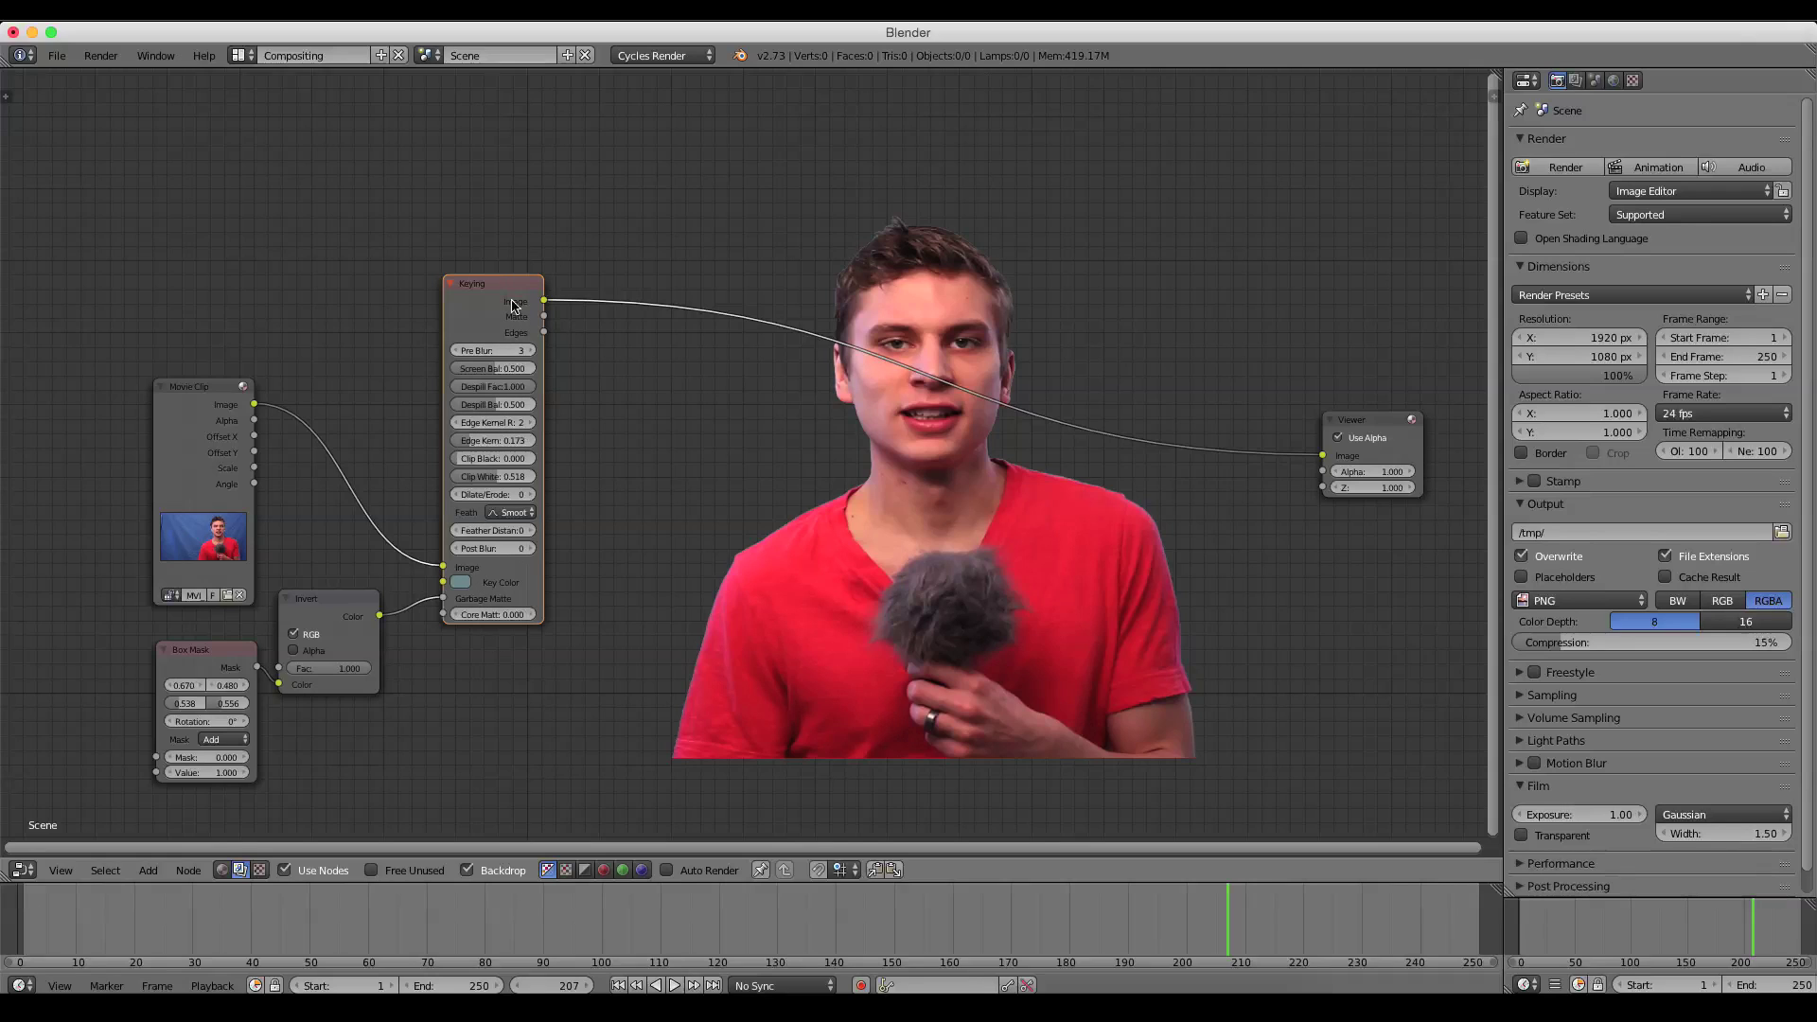
{"action": "left_click_drag", "start_coordinate": [216, 395], "coordinate": [219, 409]}
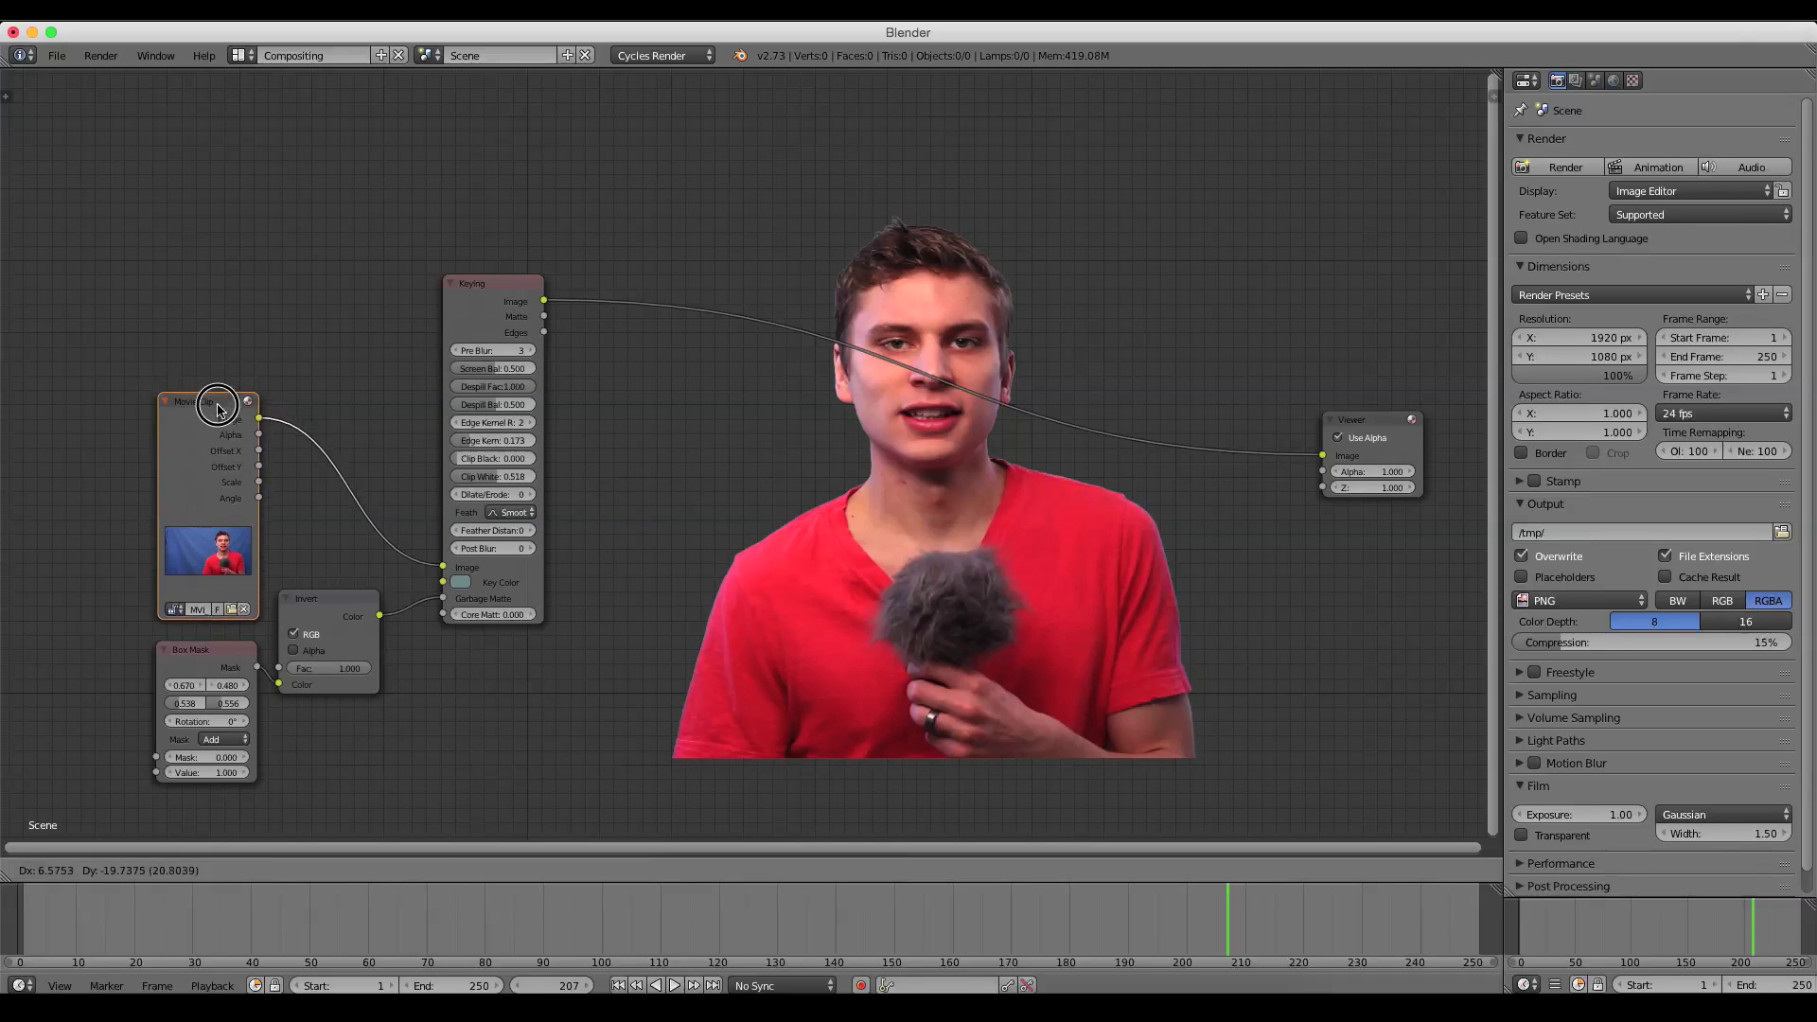
{"action": "middle_click_drag", "start_coordinate": [997, 514], "coordinate": [960, 529]}
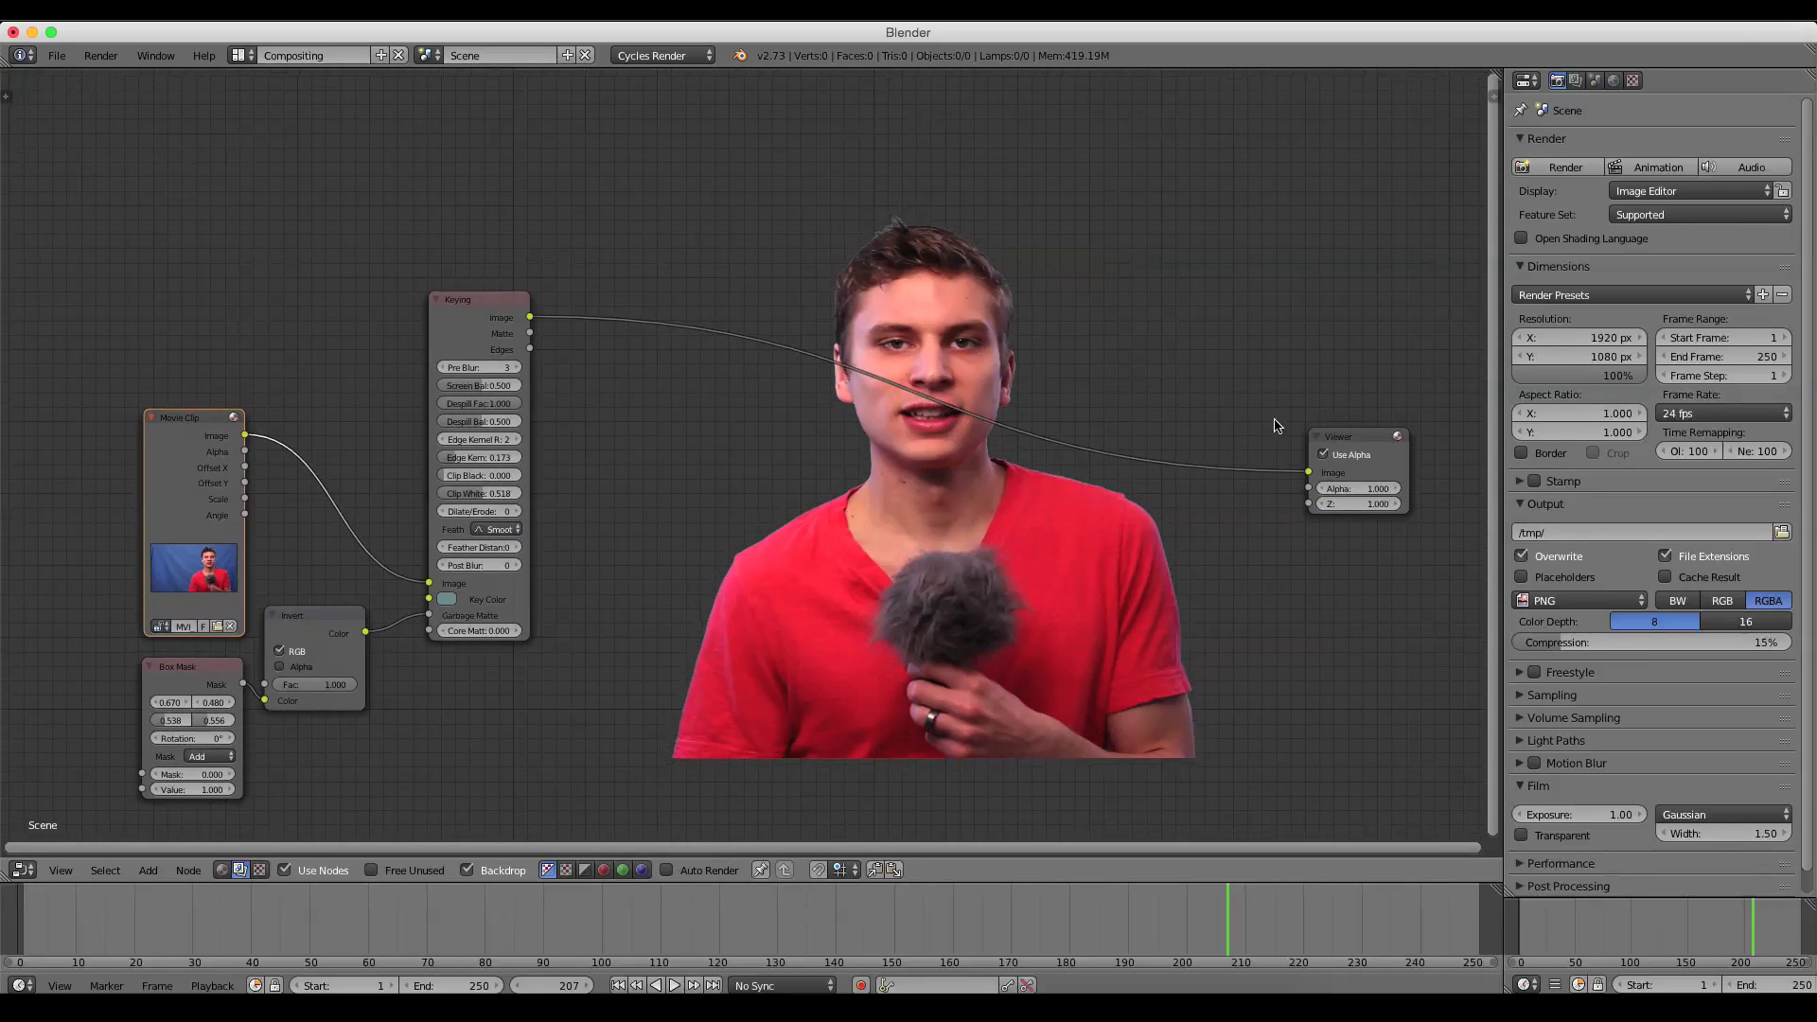
Insert an Alpha Over node into the link between the Keying and Viewer nodes
{"action": "scroll", "coordinate": [765, 501], "scroll_direction": "down", "scroll_amount": 1}
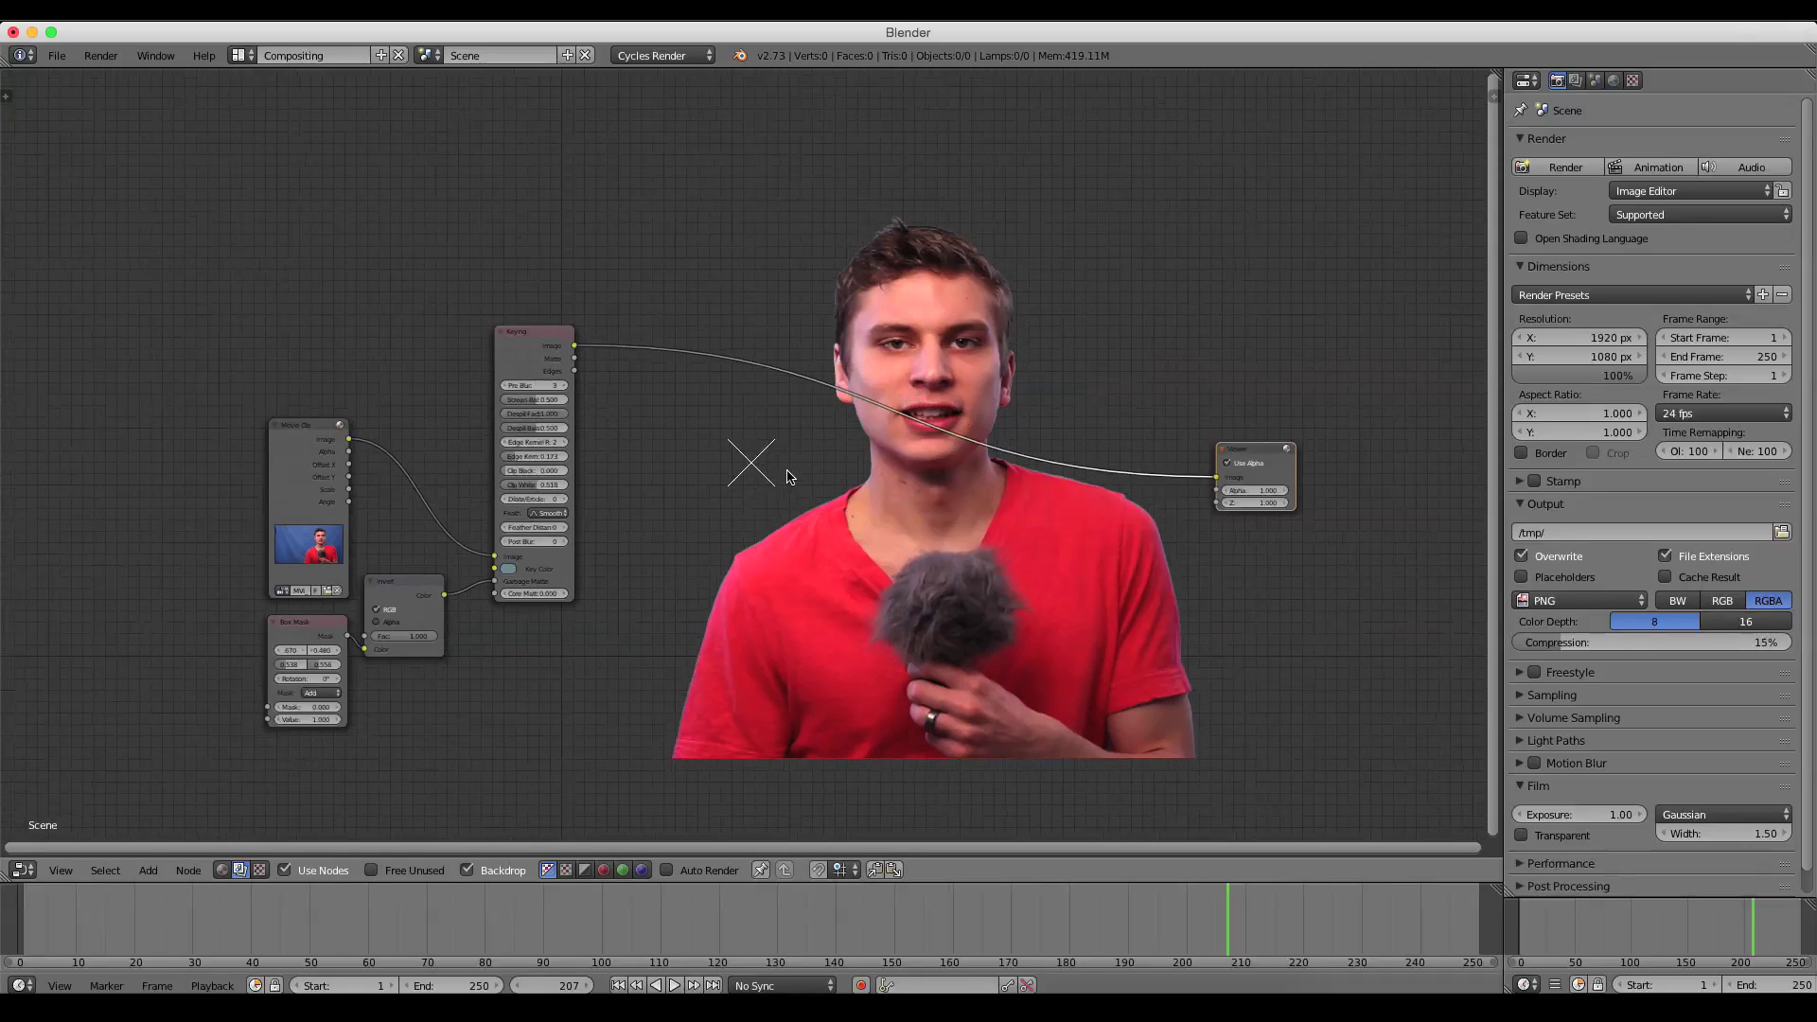
{"action": "key", "text": "shift+a"}
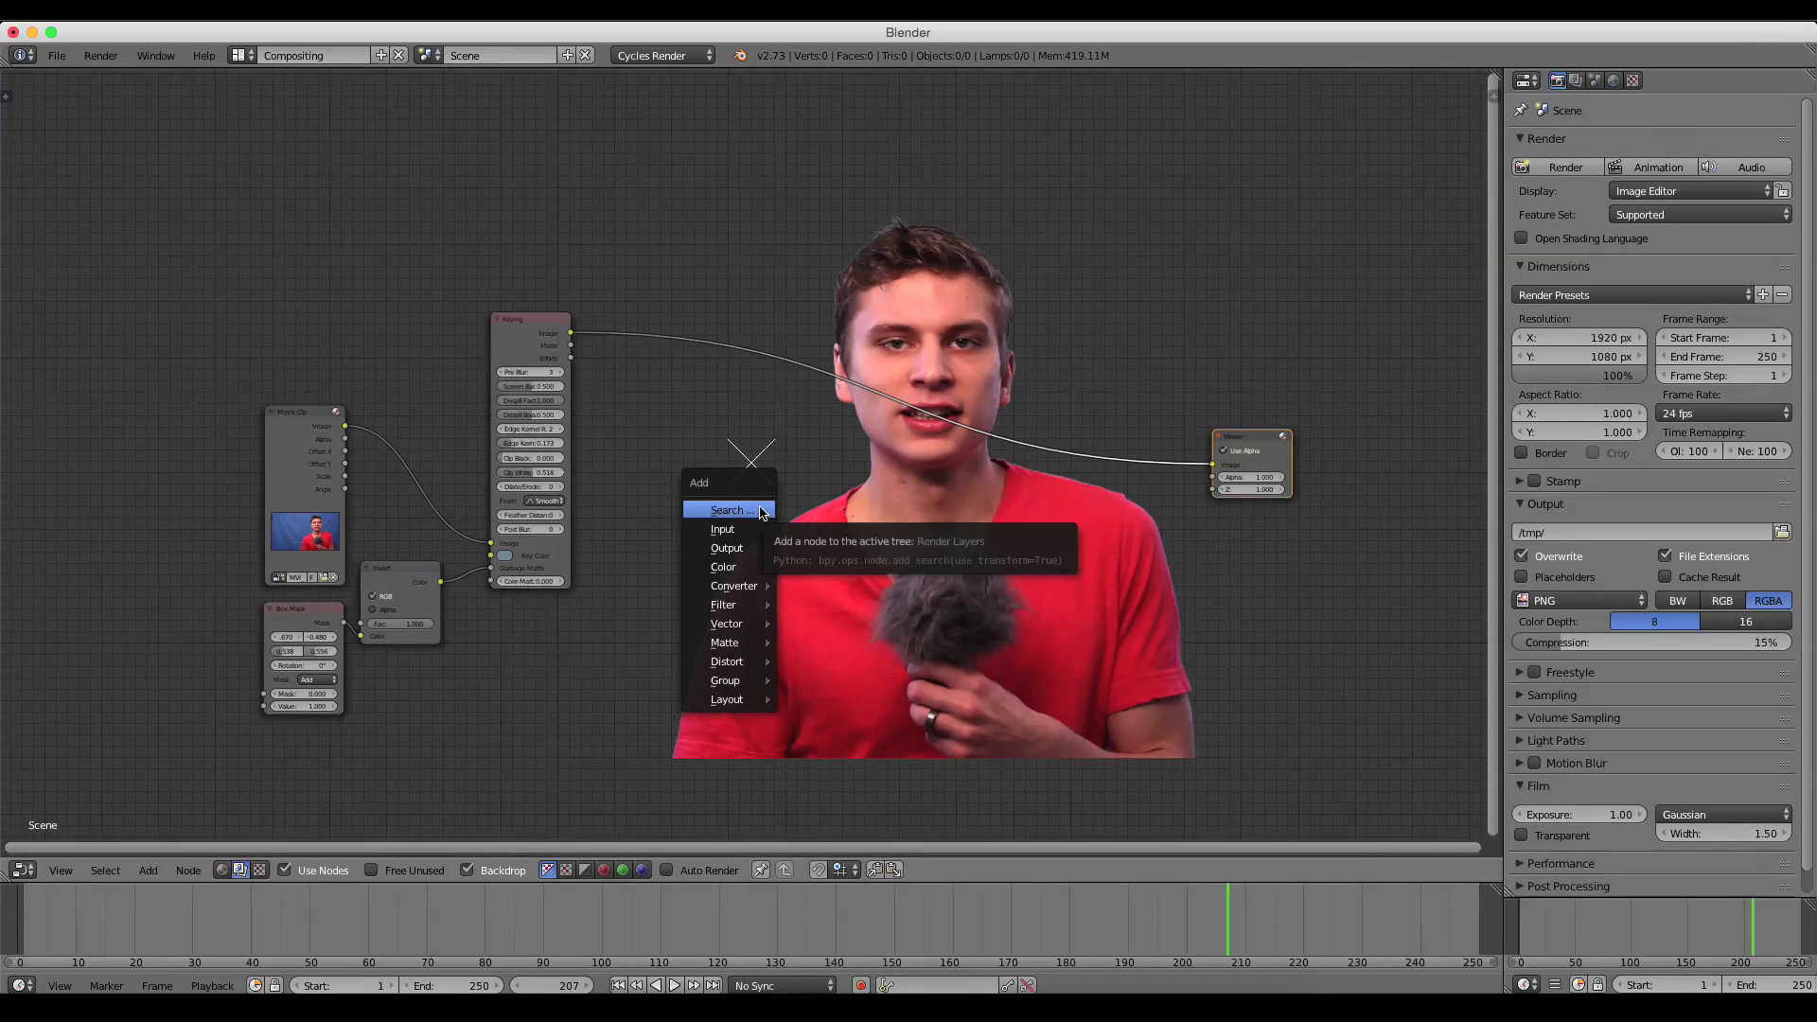
{"action": "left_click", "coordinate": [758, 493]}
{"action": "type", "text": "alp"}
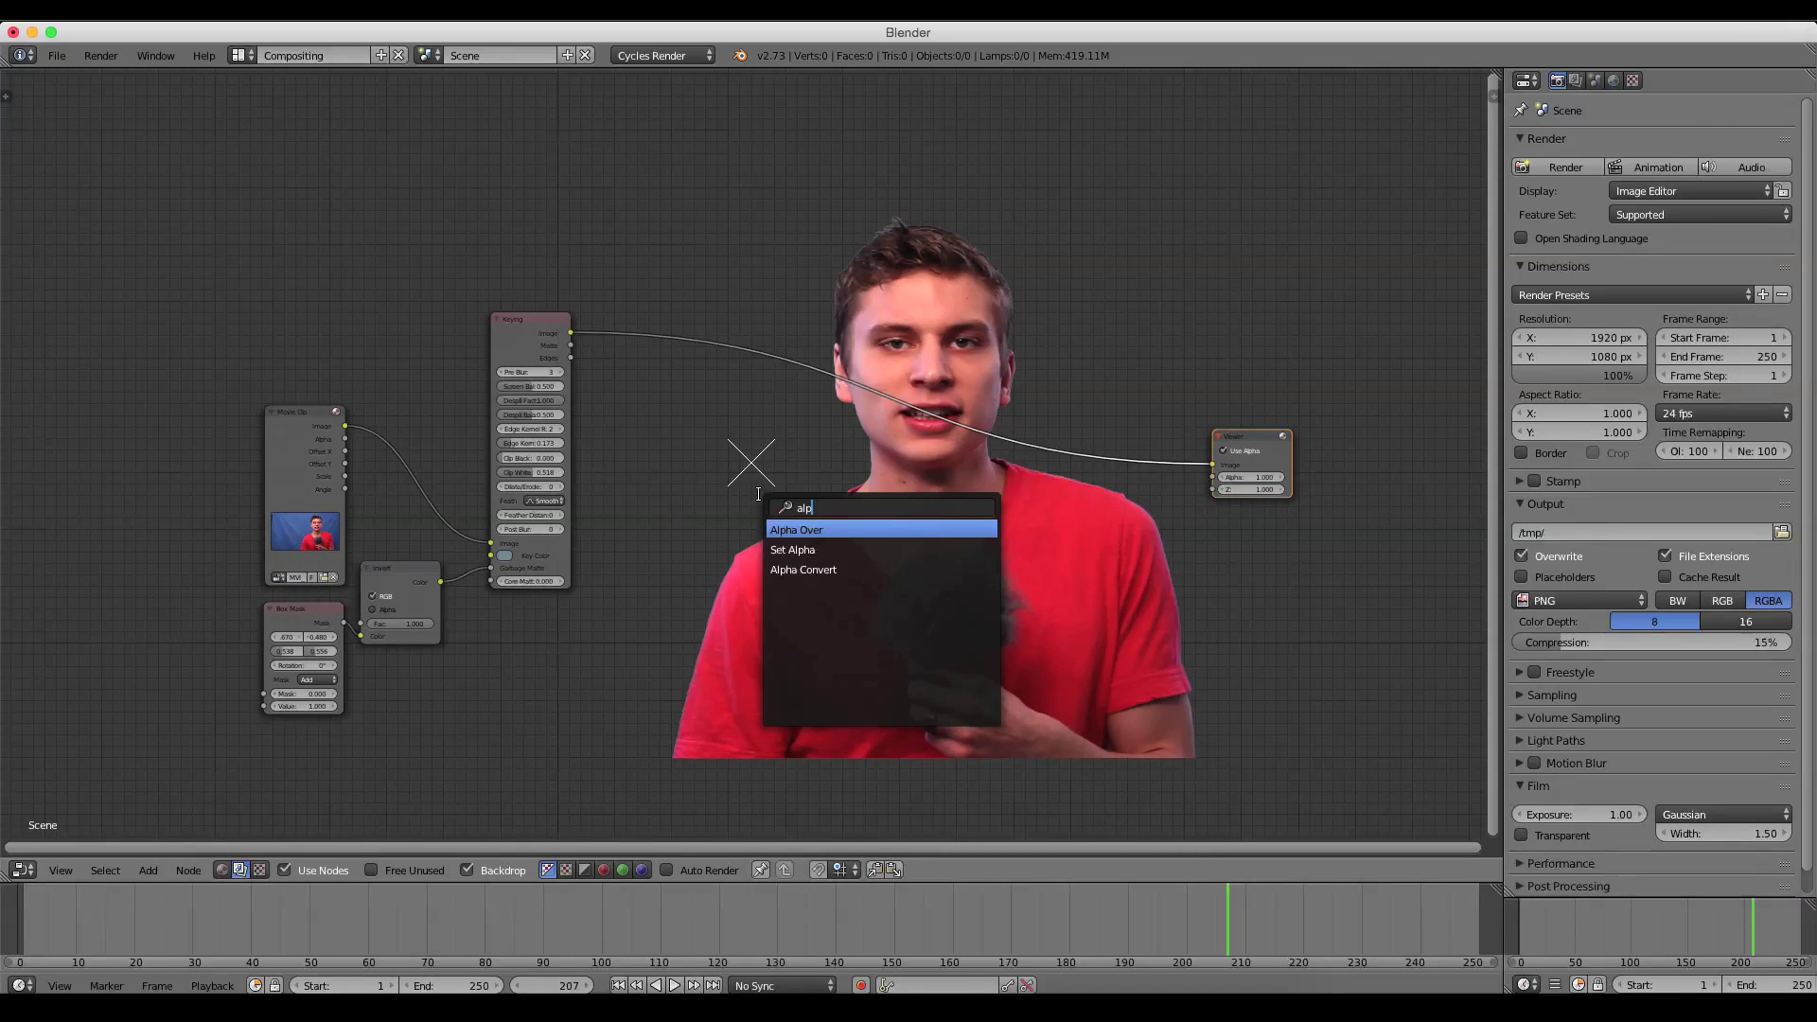
{"action": "key", "text": "Return"}
{"action": "left_click", "coordinate": [843, 376]}
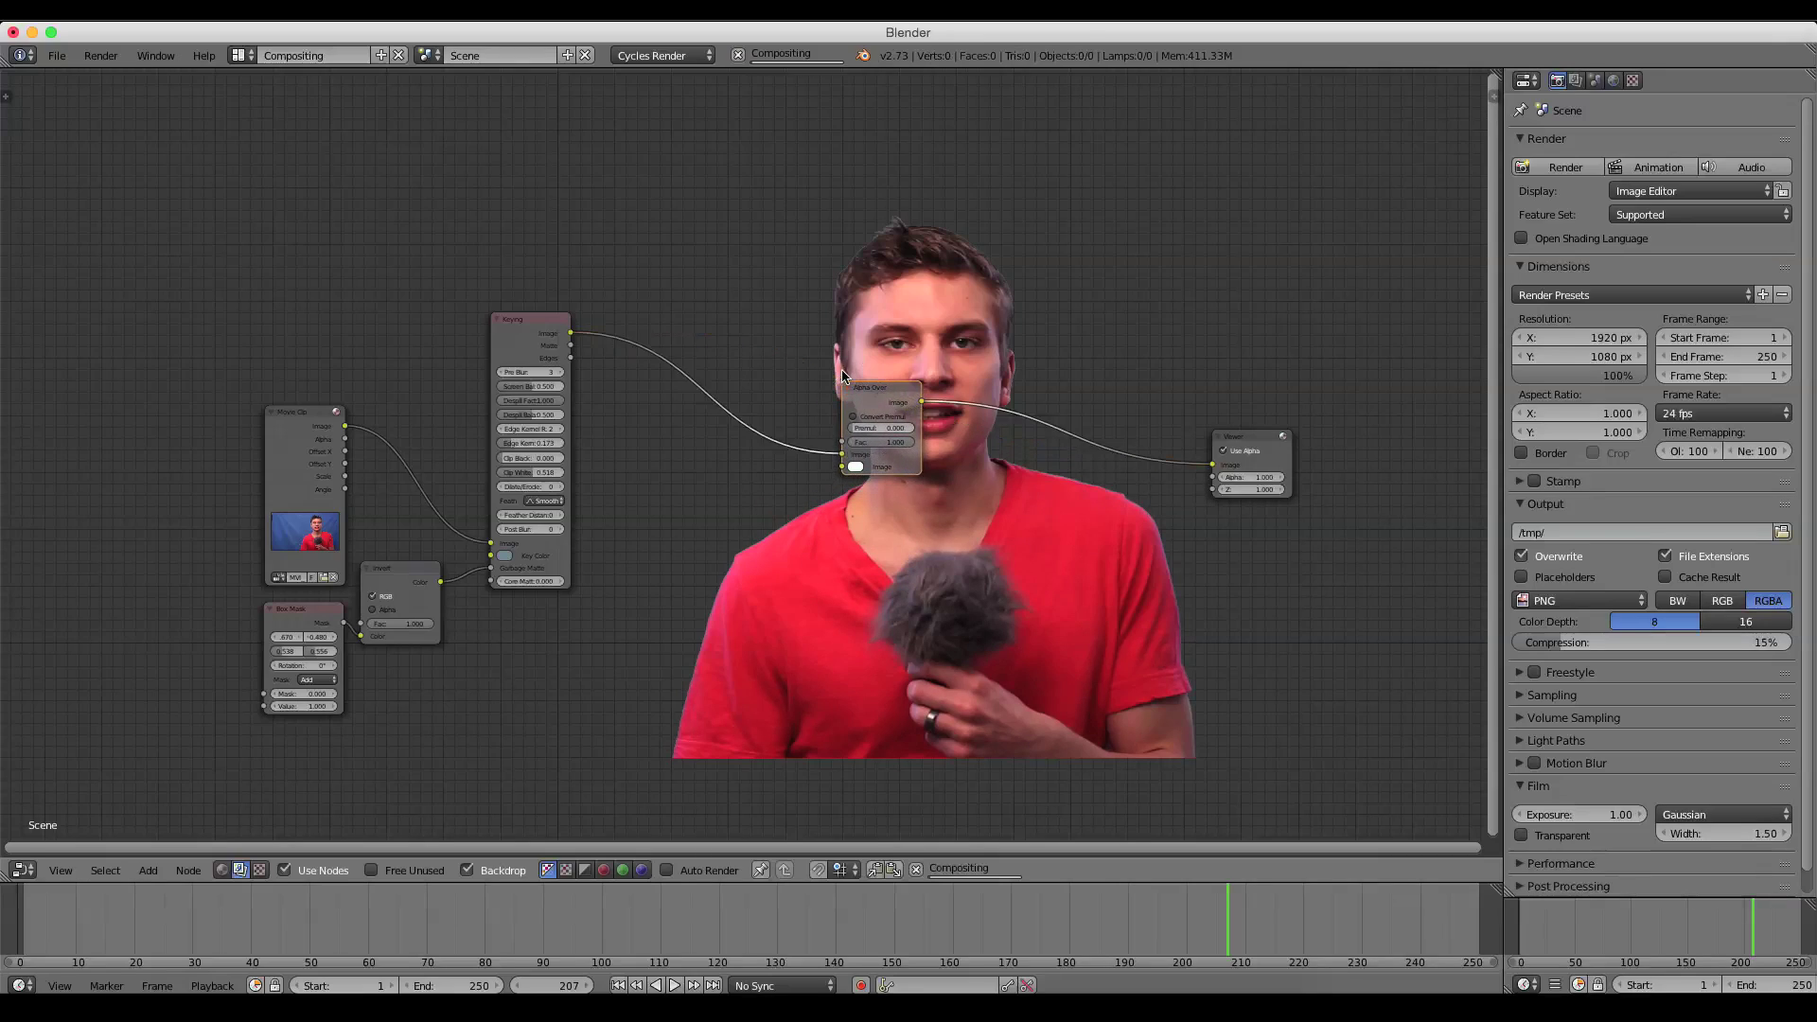
Add an Image node in the space between the Keying and Alpha Over nodes
{"action": "key", "text": "shift+a"}
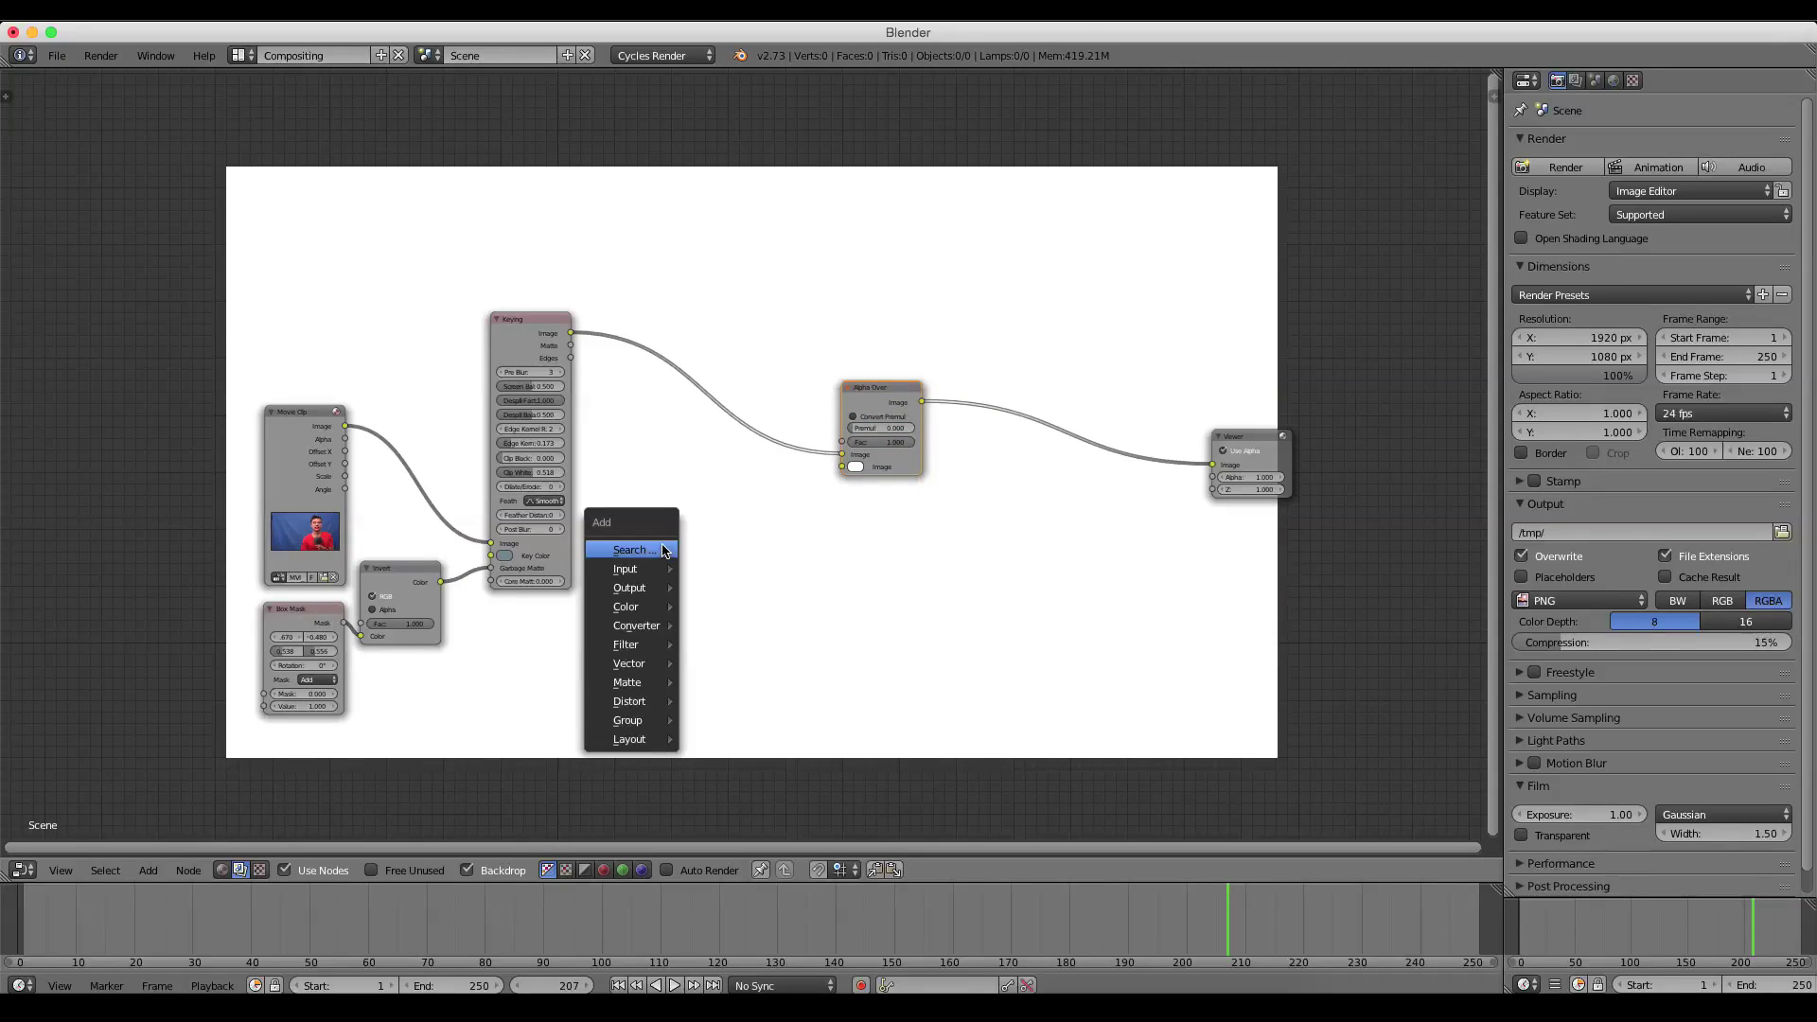
{"action": "left_click", "coordinate": [662, 547]}
{"action": "type", "text": "ima"}
{"action": "key", "text": "Return"}
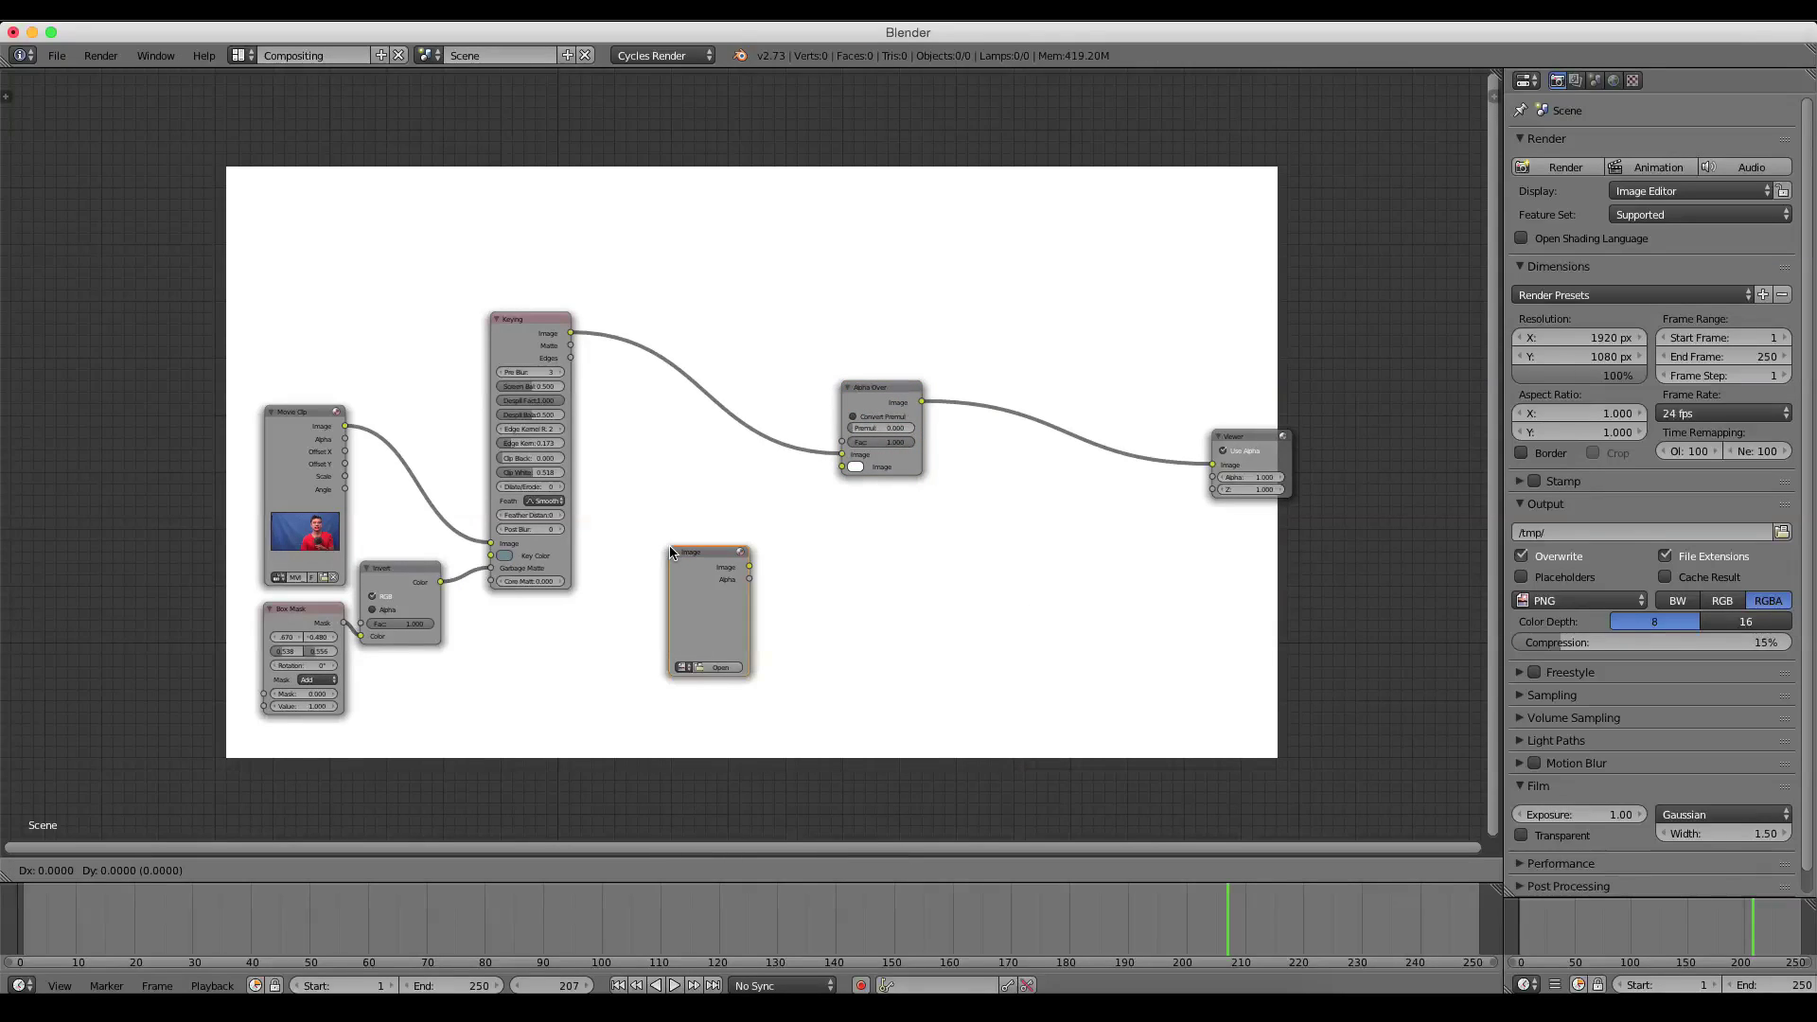
{"action": "left_click", "coordinate": [638, 496]}
Load "Blender branch art.png" into the Image node from the folder My Book/Blender tutorials/The Blender Branch
{"action": "left_click", "coordinate": [708, 618]}
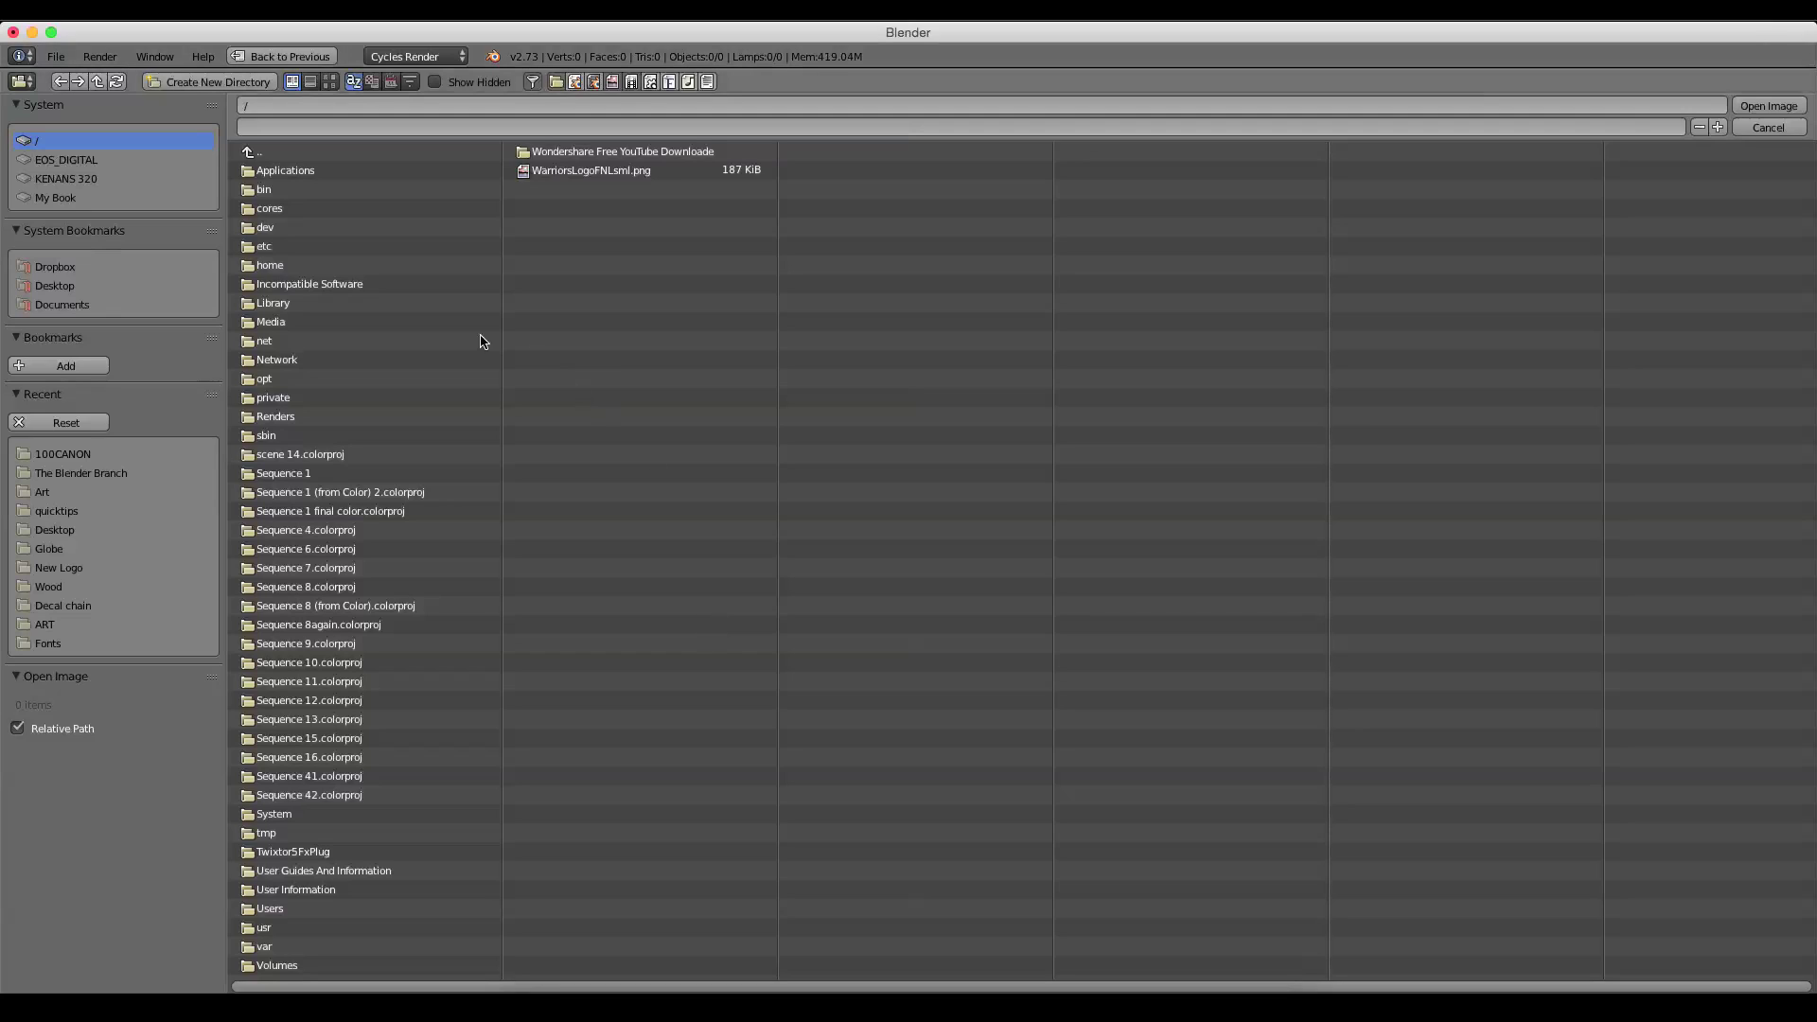
{"action": "left_click", "coordinate": [67, 200]}
{"action": "left_click", "coordinate": [302, 208]}
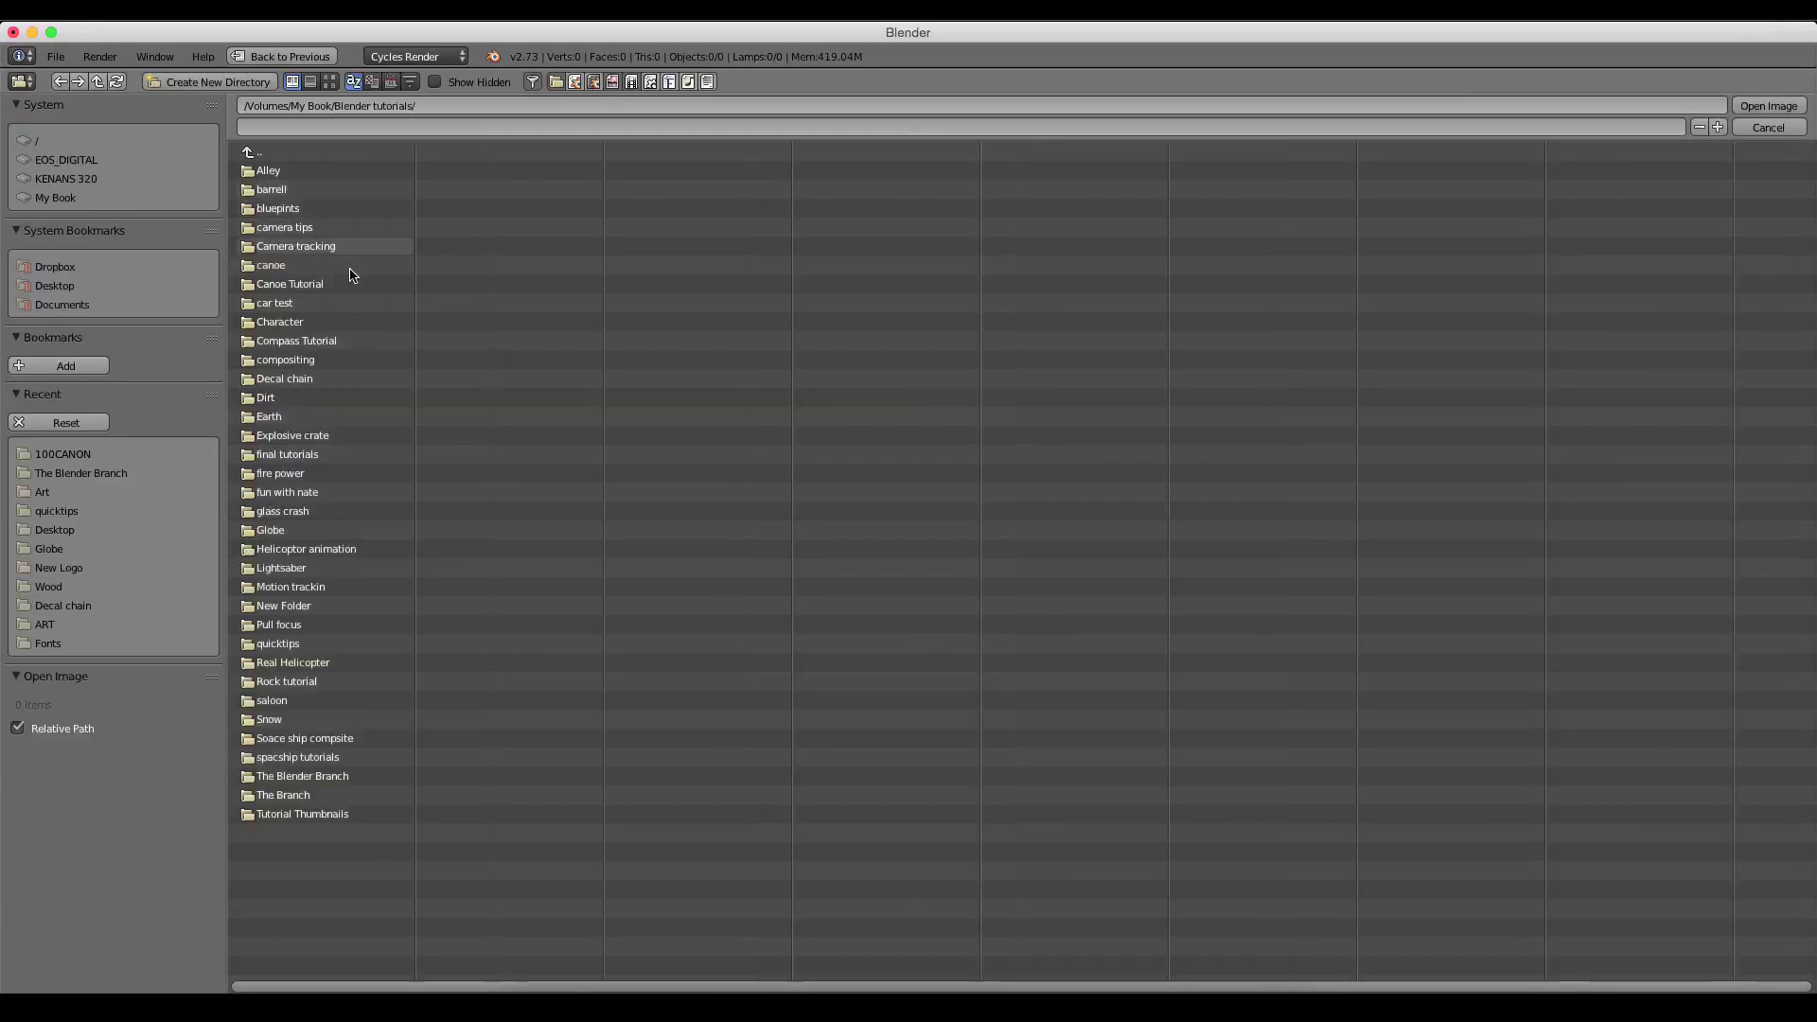
{"action": "left_click", "coordinate": [365, 760]}
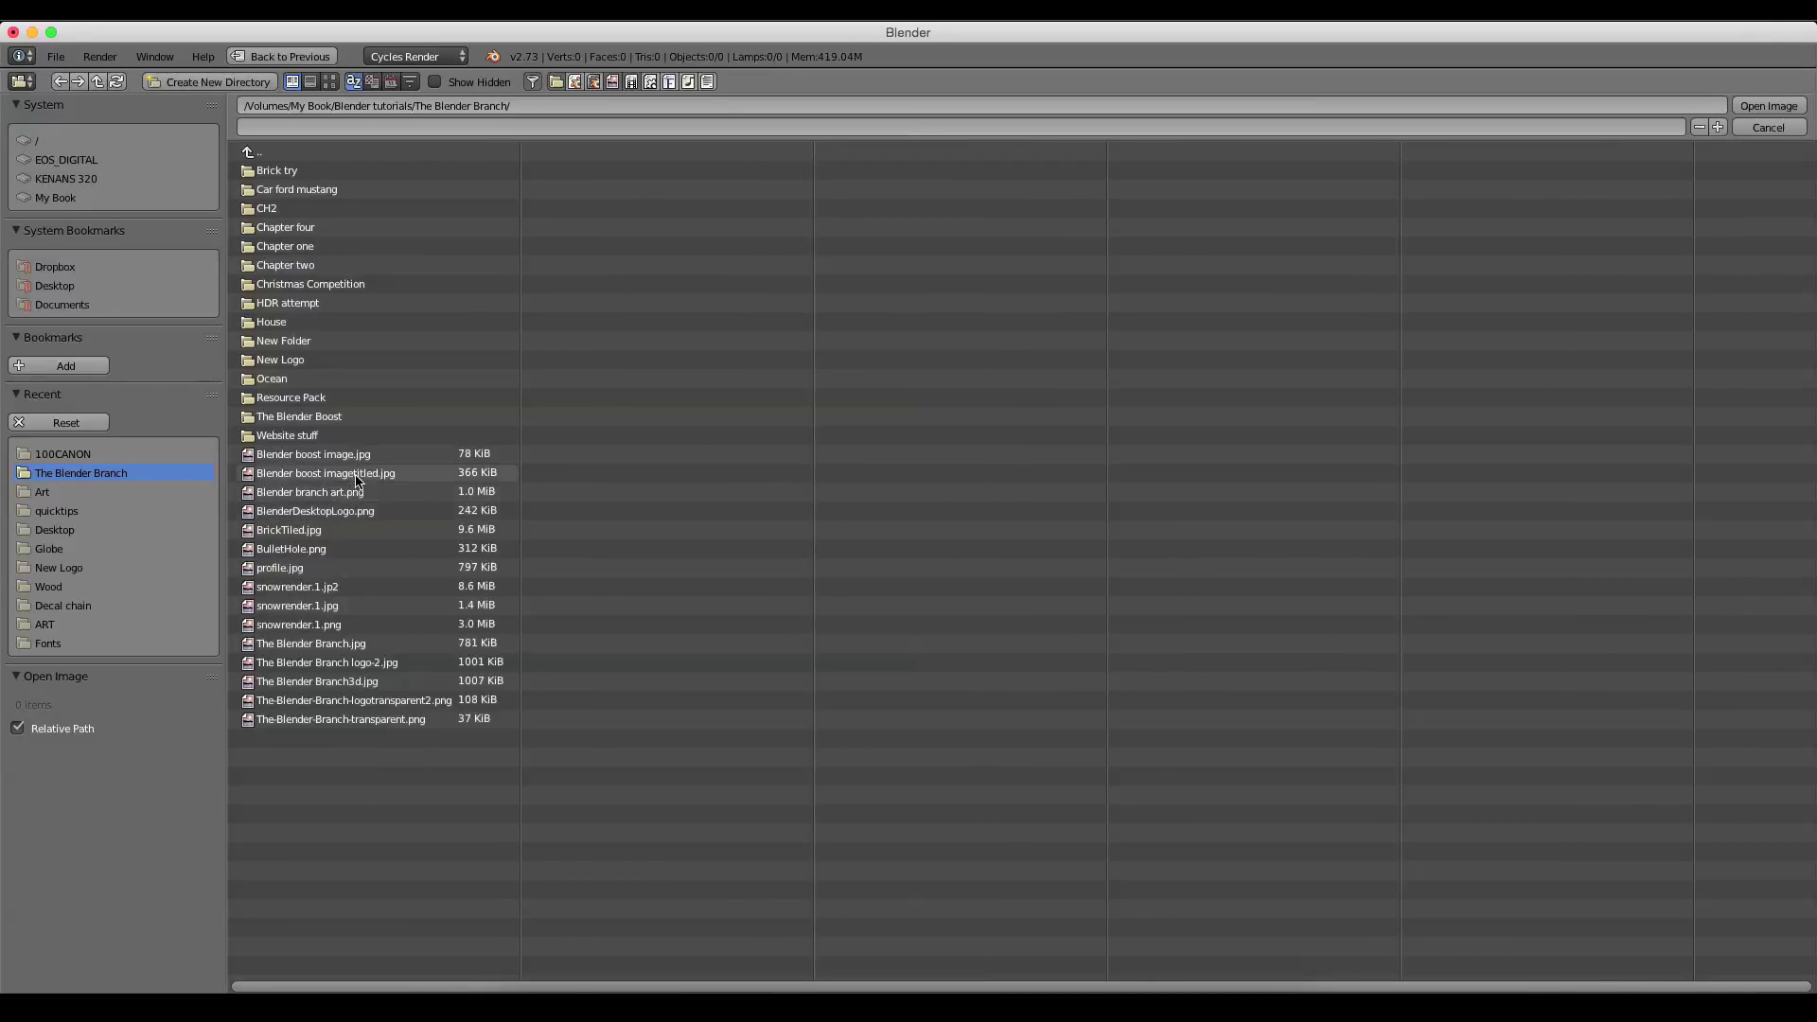
{"action": "left_click", "coordinate": [414, 494]}
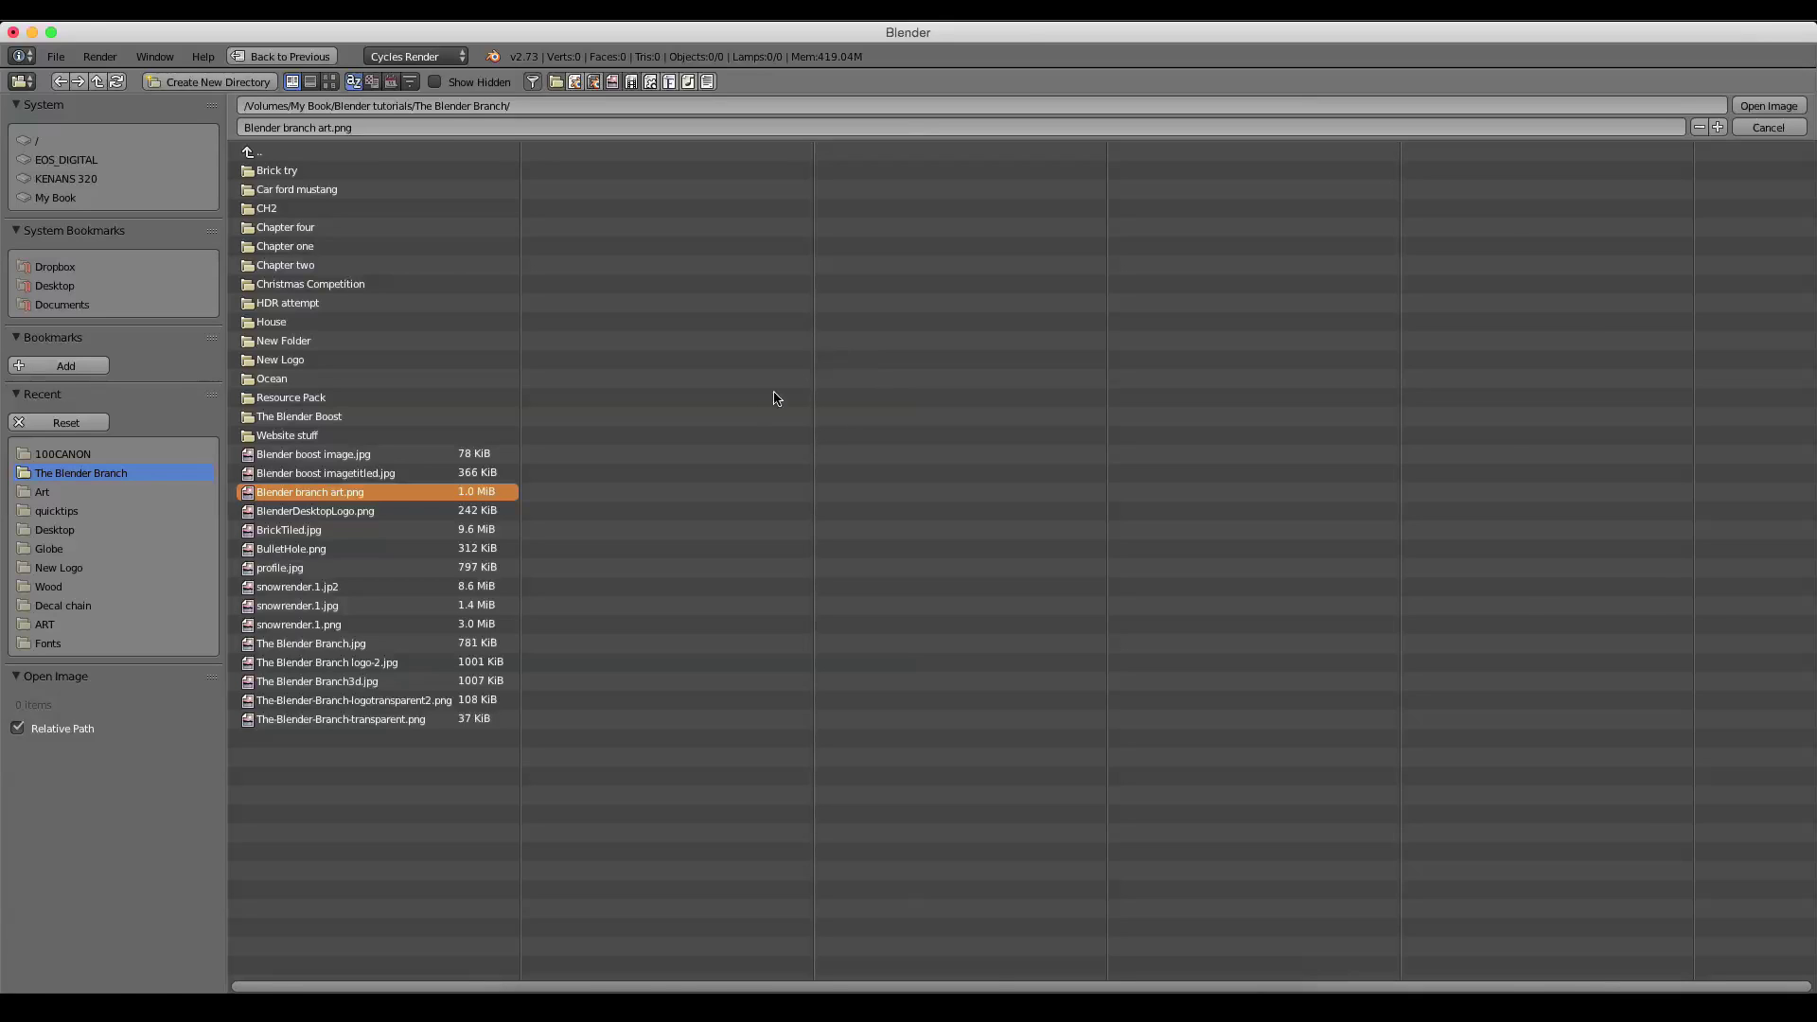
{"action": "key", "text": "Return"}
Feed the Image node into Alpha Over's first Image input and the Keying node's Matte output into its Fac input
{"action": "left_click_drag", "start_coordinate": [663, 500], "coordinate": [849, 456]}
{"action": "scroll", "coordinate": [1128, 579], "scroll_direction": "up", "scroll_amount": 1}
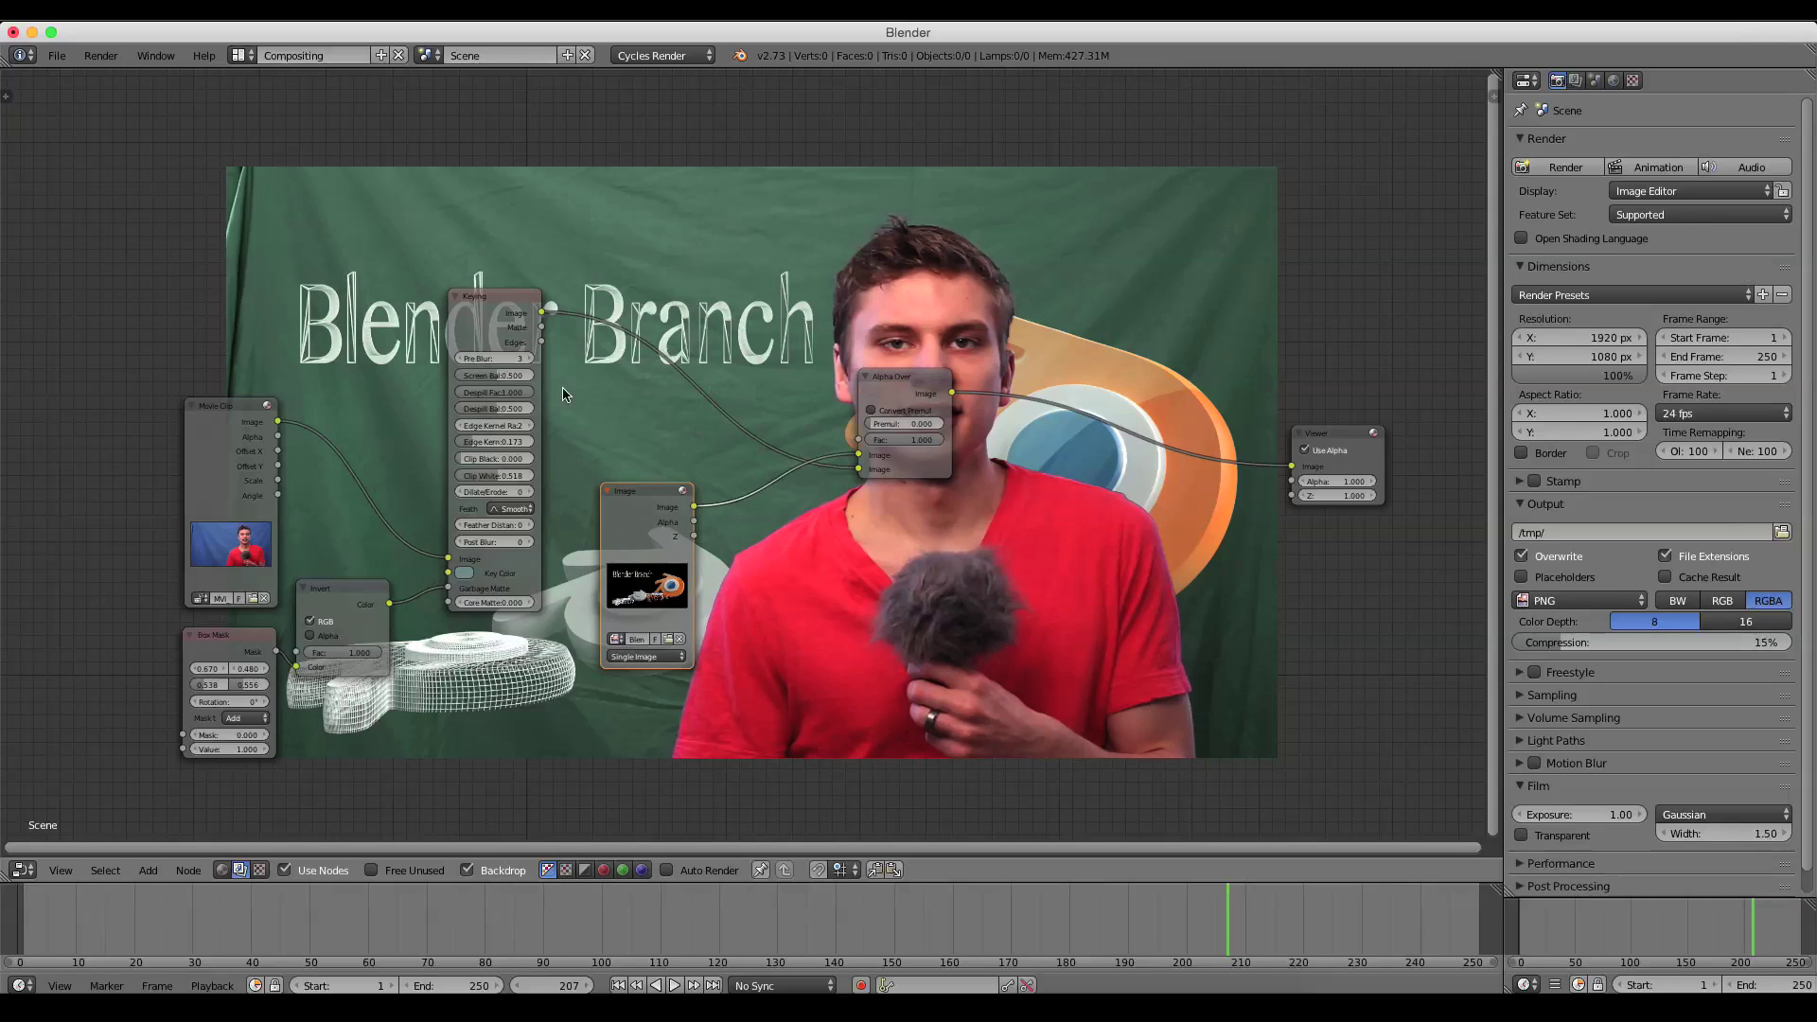
{"action": "middle_click_drag", "start_coordinate": [634, 281], "coordinate": [604, 321]}
{"action": "scroll", "coordinate": [598, 326], "scroll_direction": "up", "scroll_amount": 2}
{"action": "scroll", "coordinate": [596, 364], "scroll_direction": "up", "scroll_amount": 1}
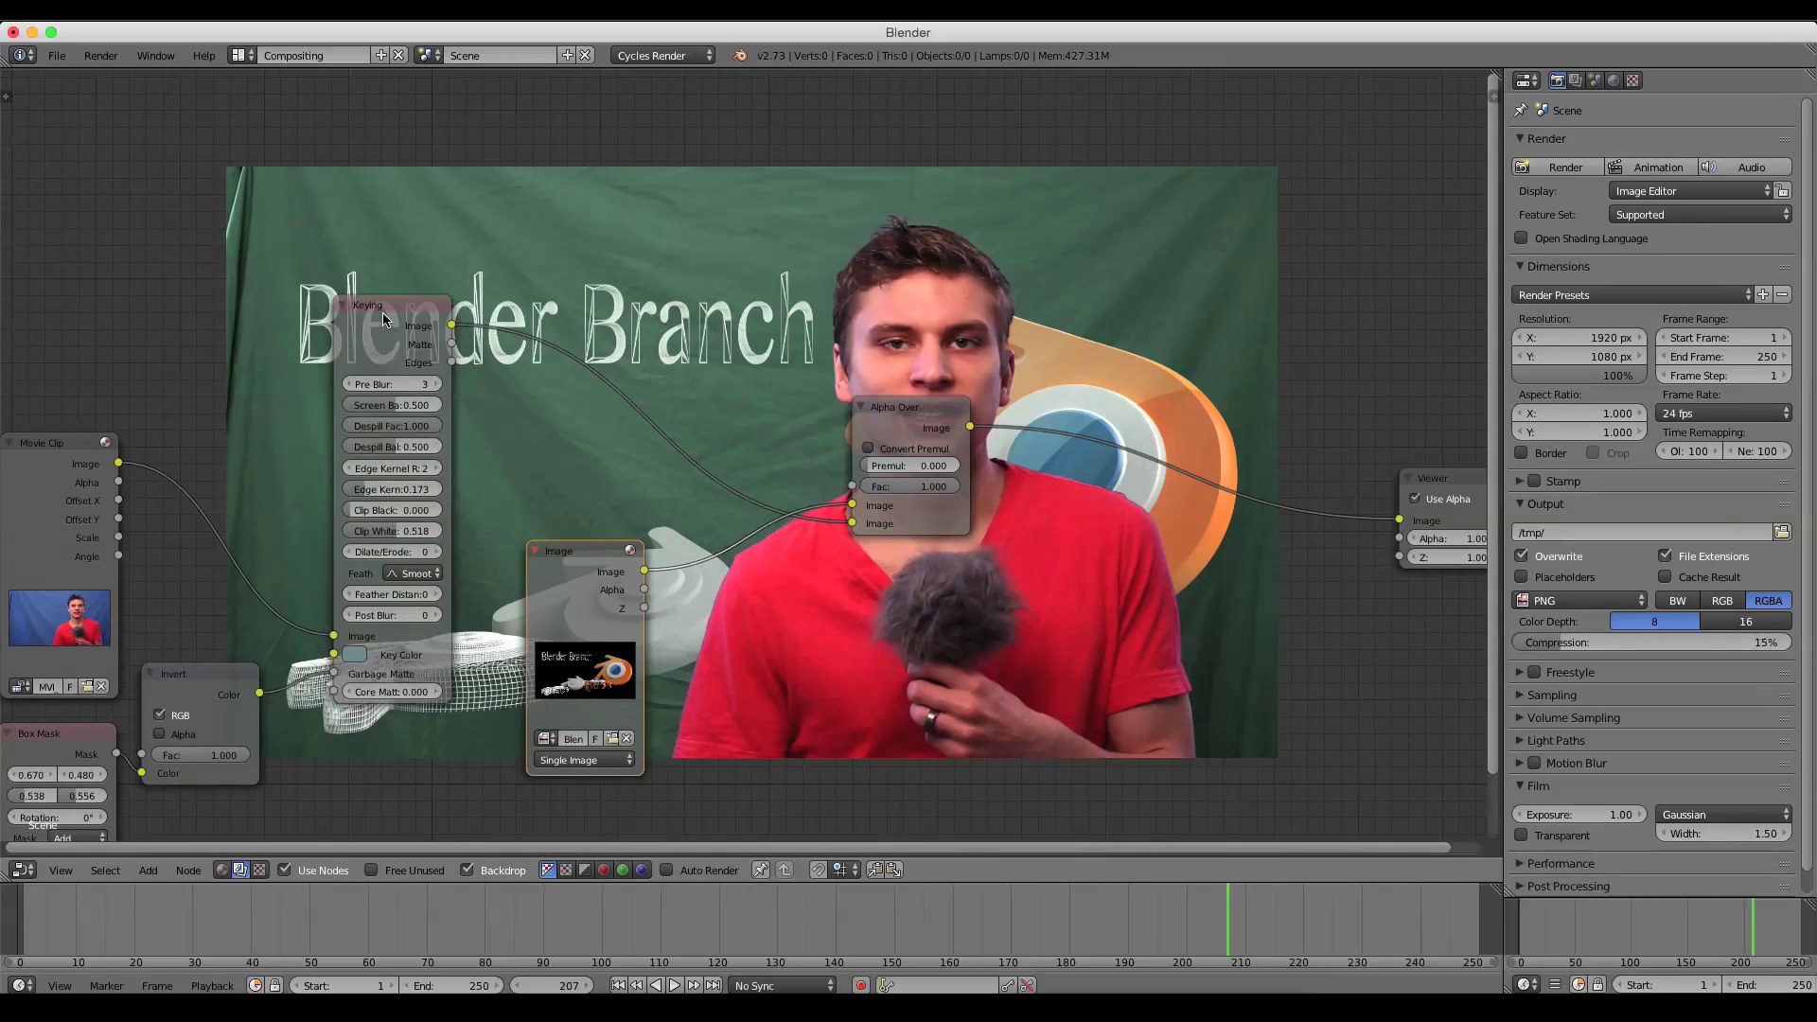
{"action": "middle_click_drag", "start_coordinate": [535, 395], "coordinate": [579, 312]}
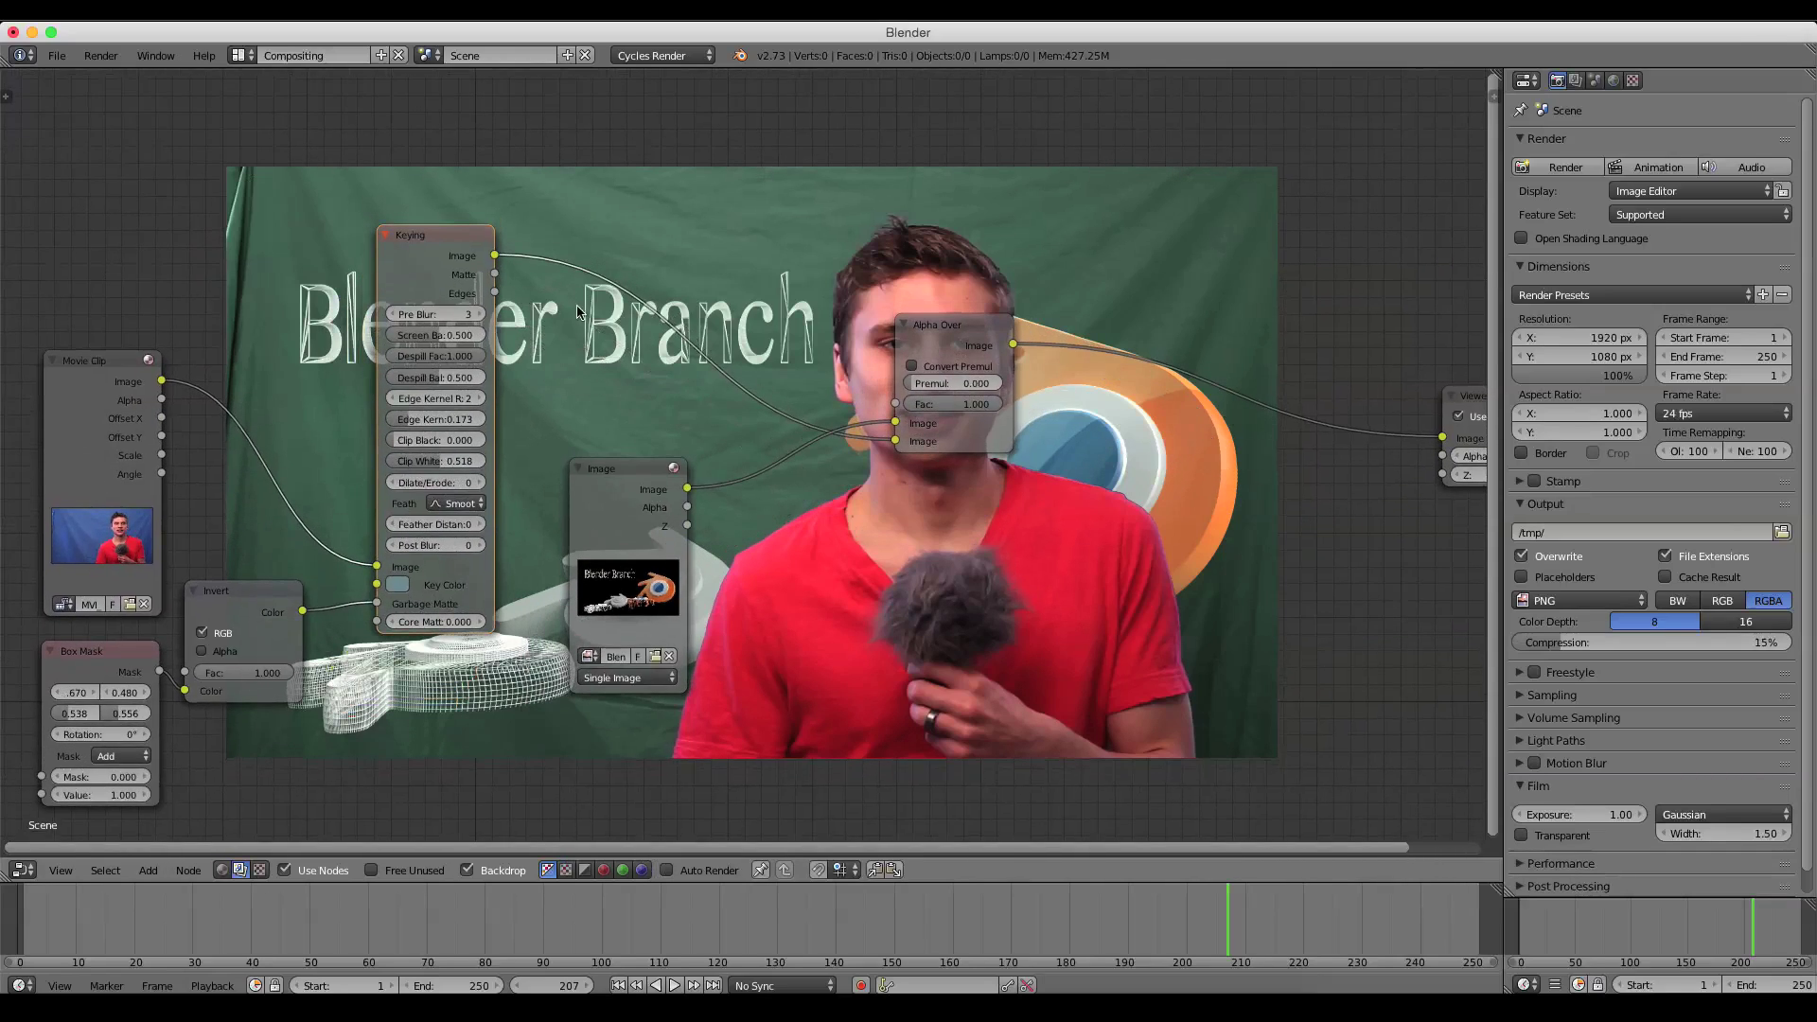
{"action": "left_click_drag", "start_coordinate": [497, 280], "coordinate": [896, 405]}
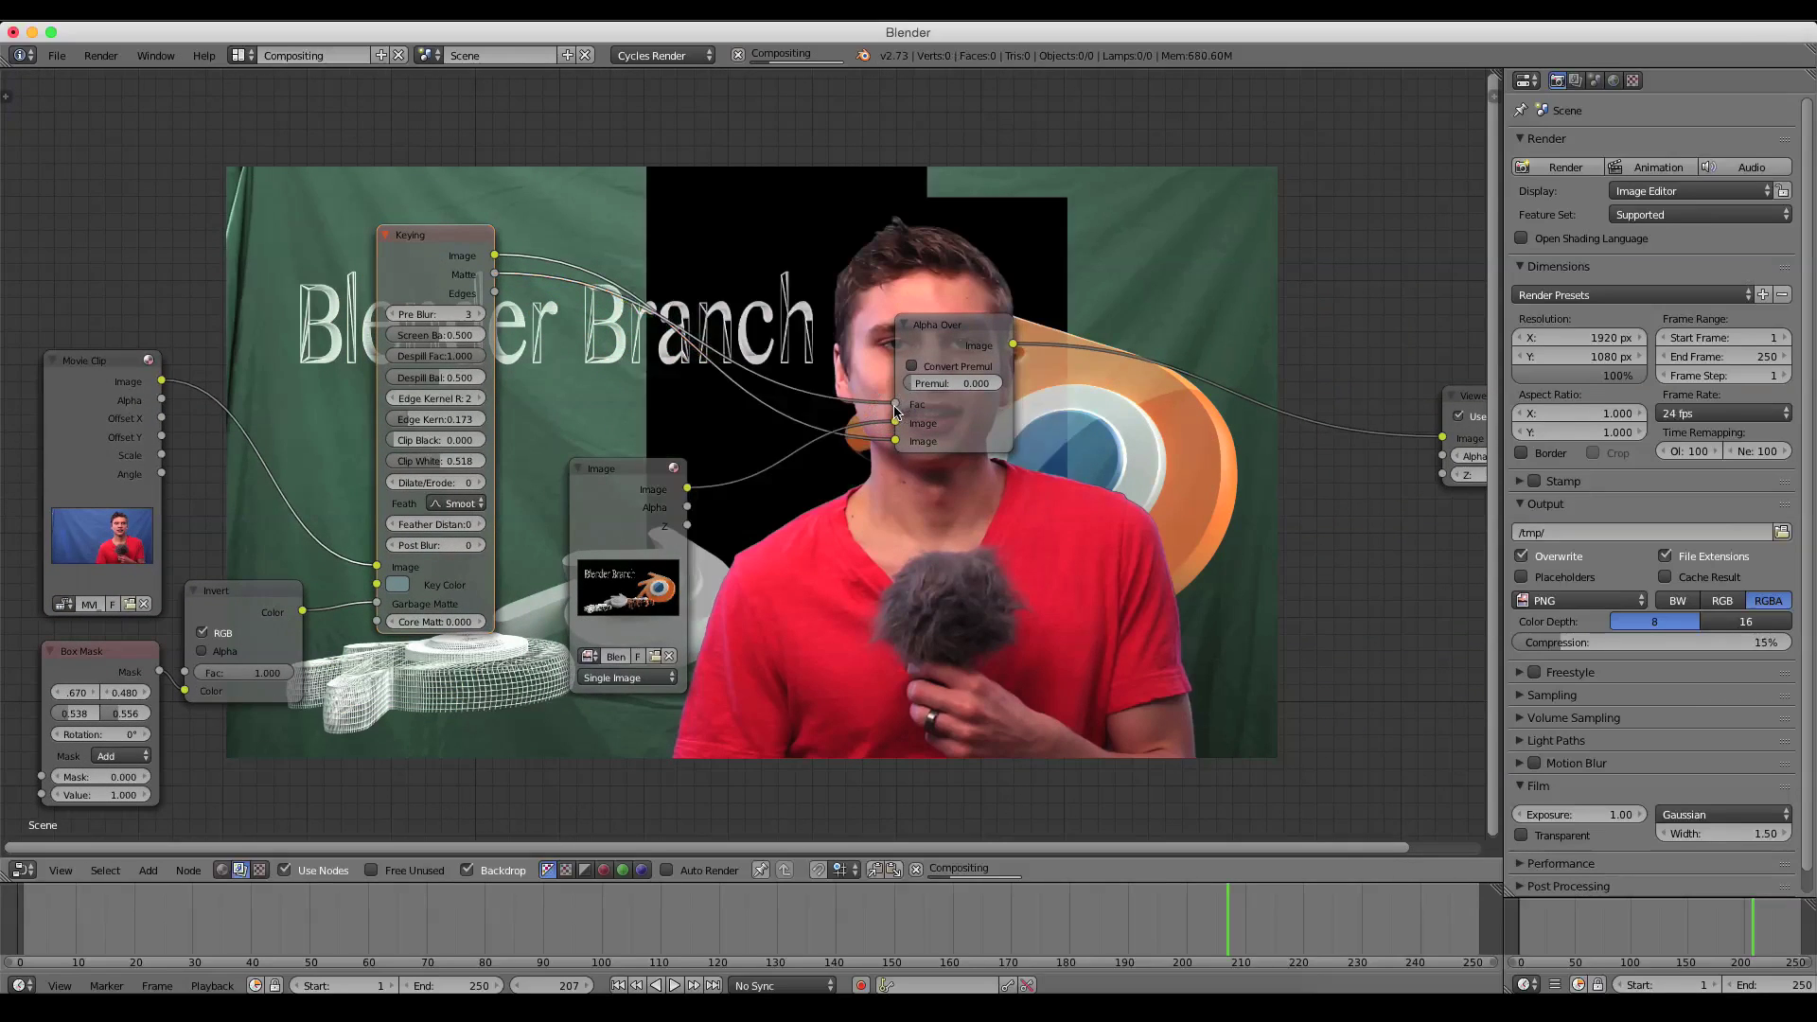
Move the Viewer and Alpha Over nodes further right to spread out the node tree
{"action": "scroll", "coordinate": [1043, 537], "scroll_direction": "down", "scroll_amount": 4}
{"action": "middle_click_drag", "start_coordinate": [1120, 455], "coordinate": [981, 581]}
{"action": "scroll", "coordinate": [981, 581], "scroll_direction": "up", "scroll_amount": 3}
{"action": "middle_click_drag", "start_coordinate": [930, 654], "coordinate": [893, 623]}
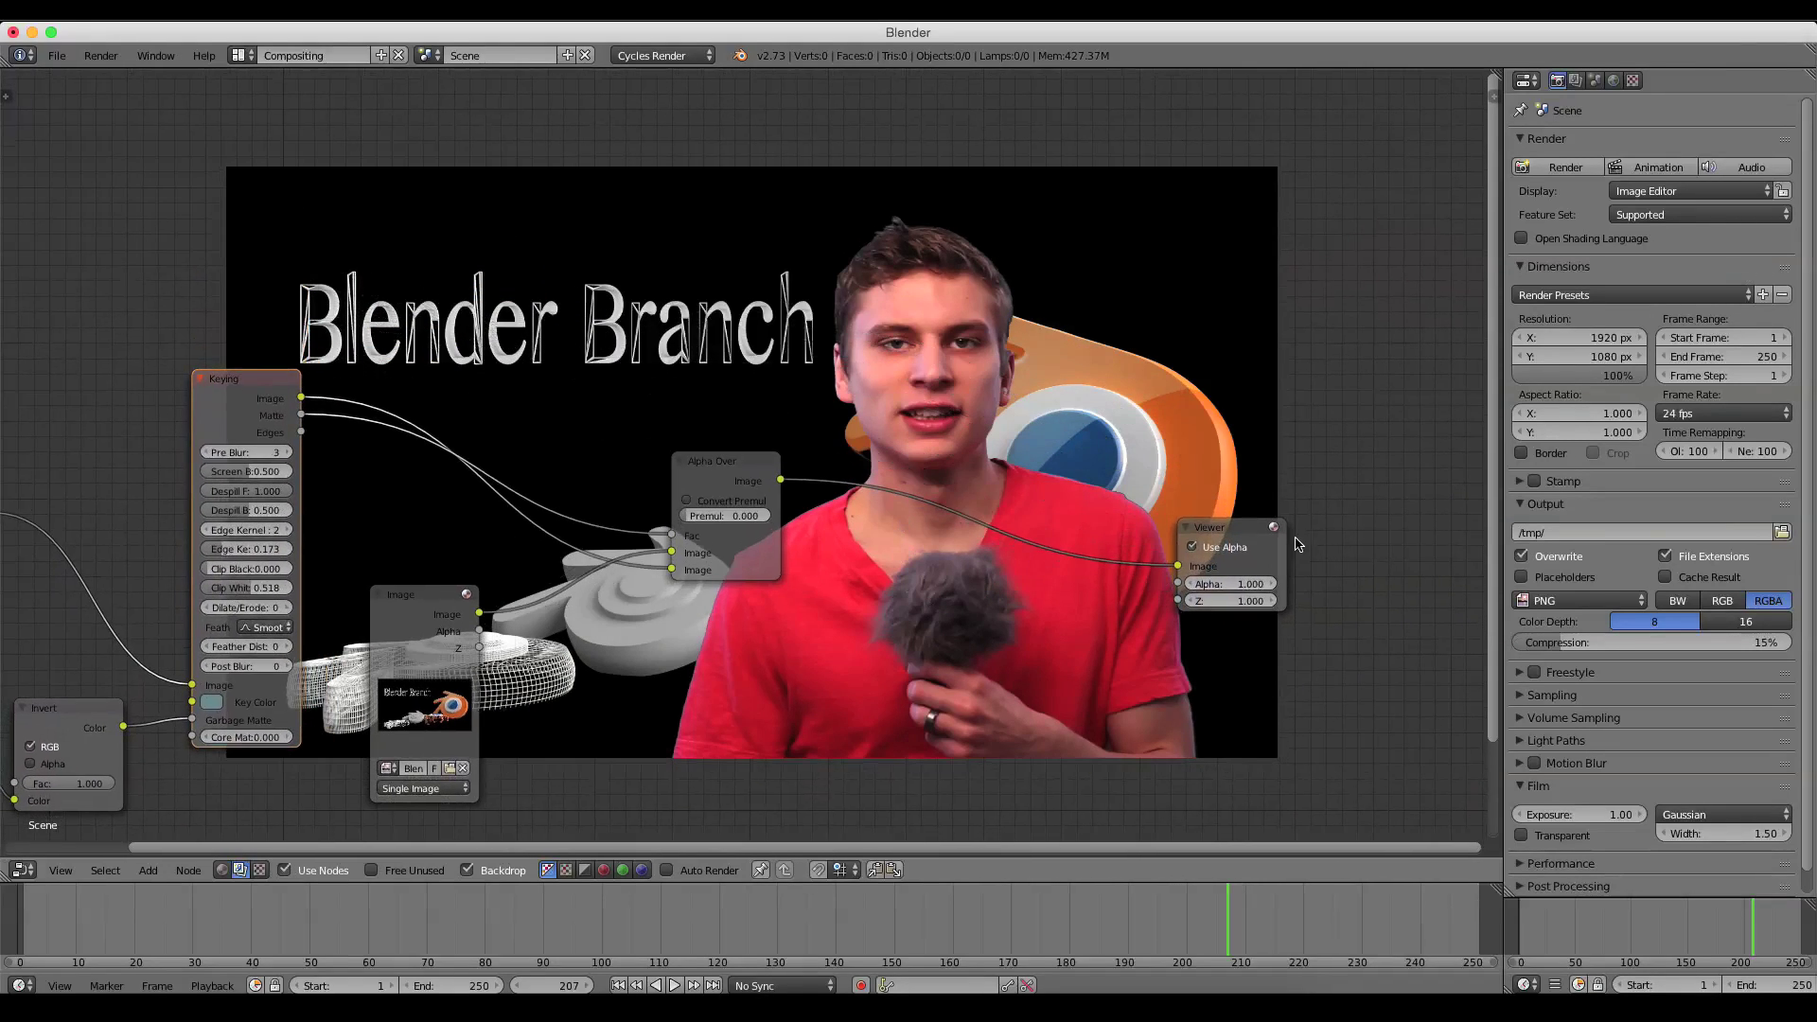
{"action": "left_click_drag", "start_coordinate": [1227, 525], "coordinate": [1382, 525]}
{"action": "left_click_drag", "start_coordinate": [700, 457], "coordinate": [824, 461]}
{"action": "middle_click_drag", "start_coordinate": [689, 647], "coordinate": [786, 623]}
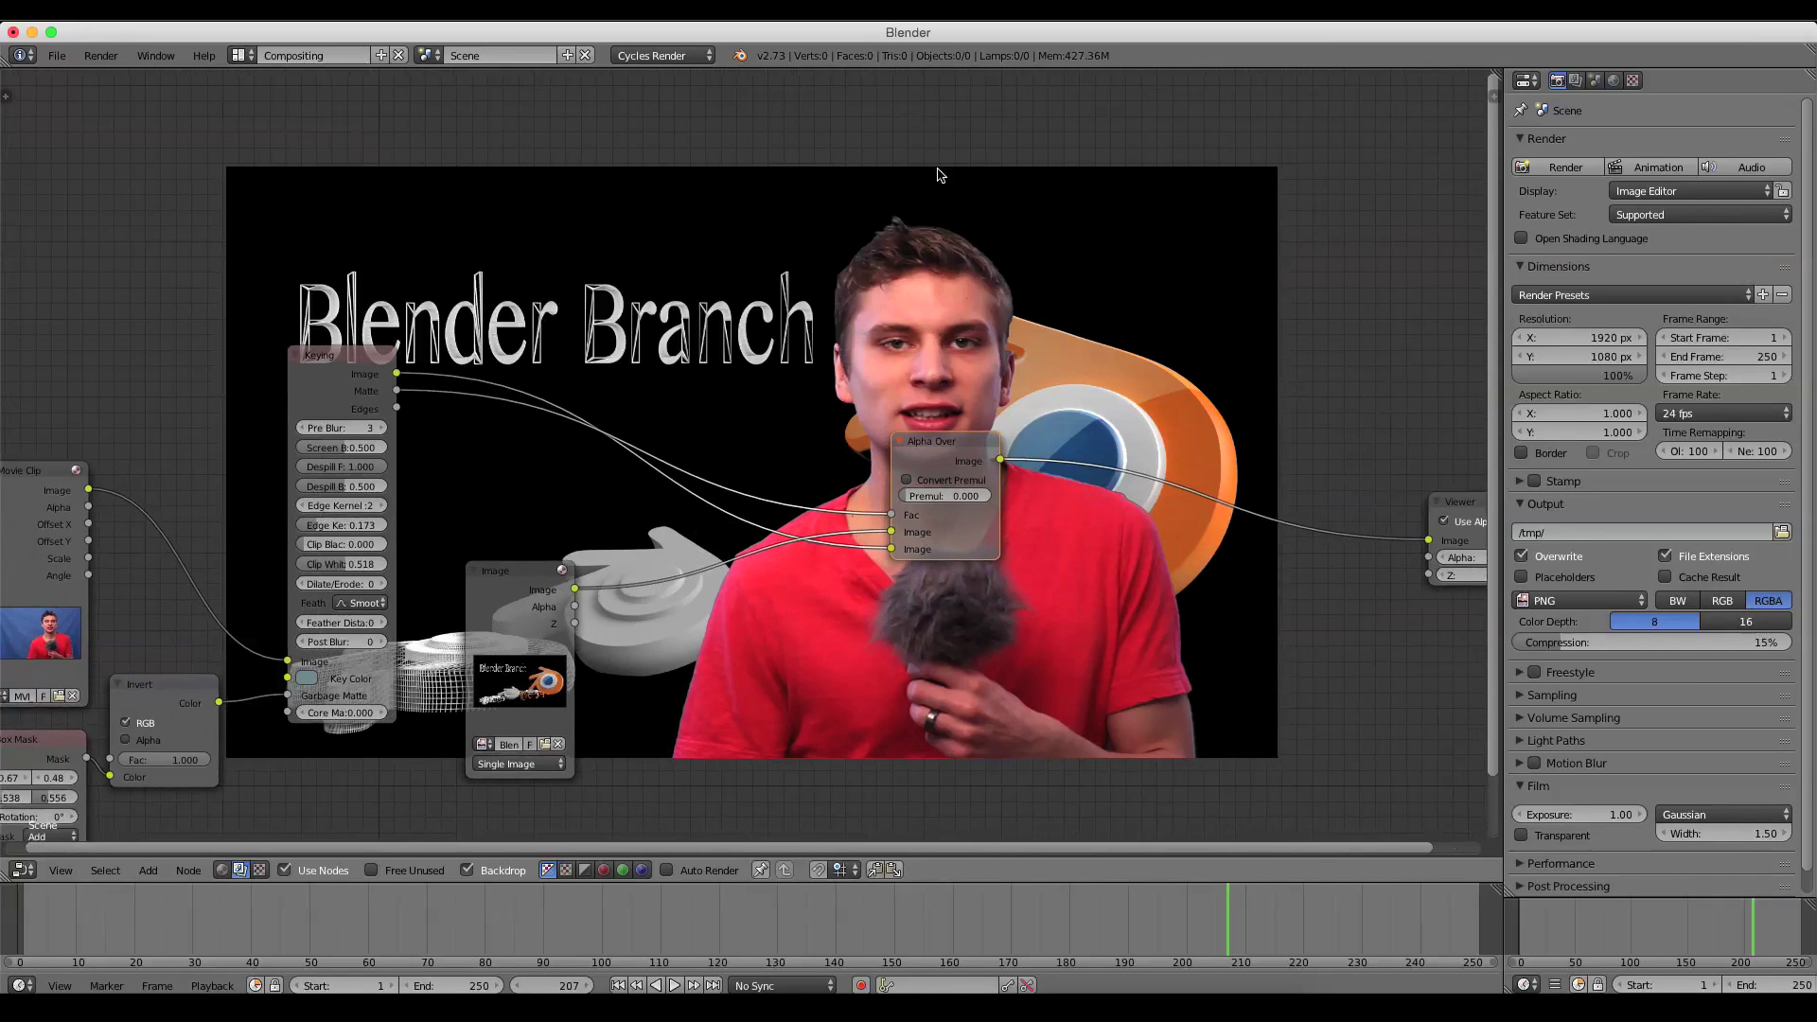
Insert a Blur node into the link between the Image and Alpha Over nodes
{"action": "scroll", "coordinate": [940, 175], "scroll_direction": "up", "scroll_amount": 2}
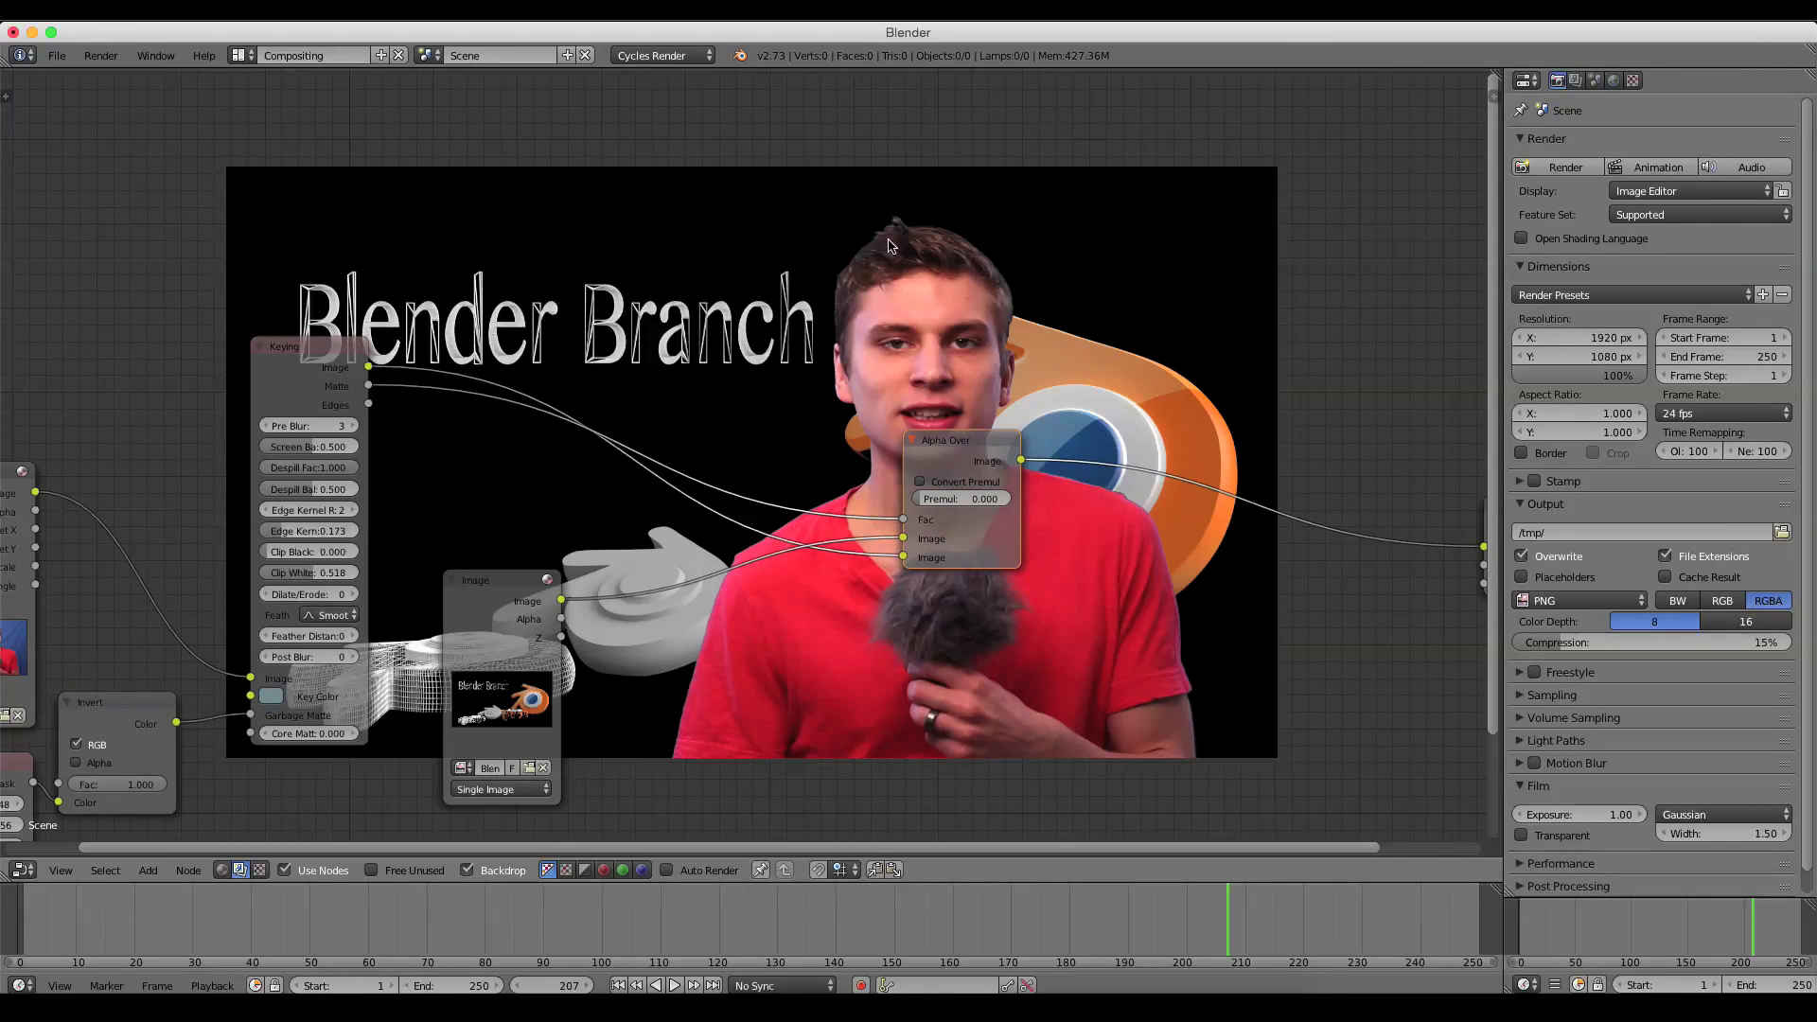
{"action": "scroll", "coordinate": [863, 424], "scroll_direction": "down", "scroll_amount": 1}
{"action": "mouse_move", "coordinate": [847, 437]}
{"action": "middle_mouse_down"}
{"action": "mouse_move", "coordinate": [923, 213]}
{"action": "mouse_move", "coordinate": [868, 454]}
{"action": "mouse_move", "coordinate": [856, 419]}
{"action": "middle_mouse_up"}
{"action": "scroll", "coordinate": [856, 419], "scroll_direction": "up", "scroll_amount": 3}
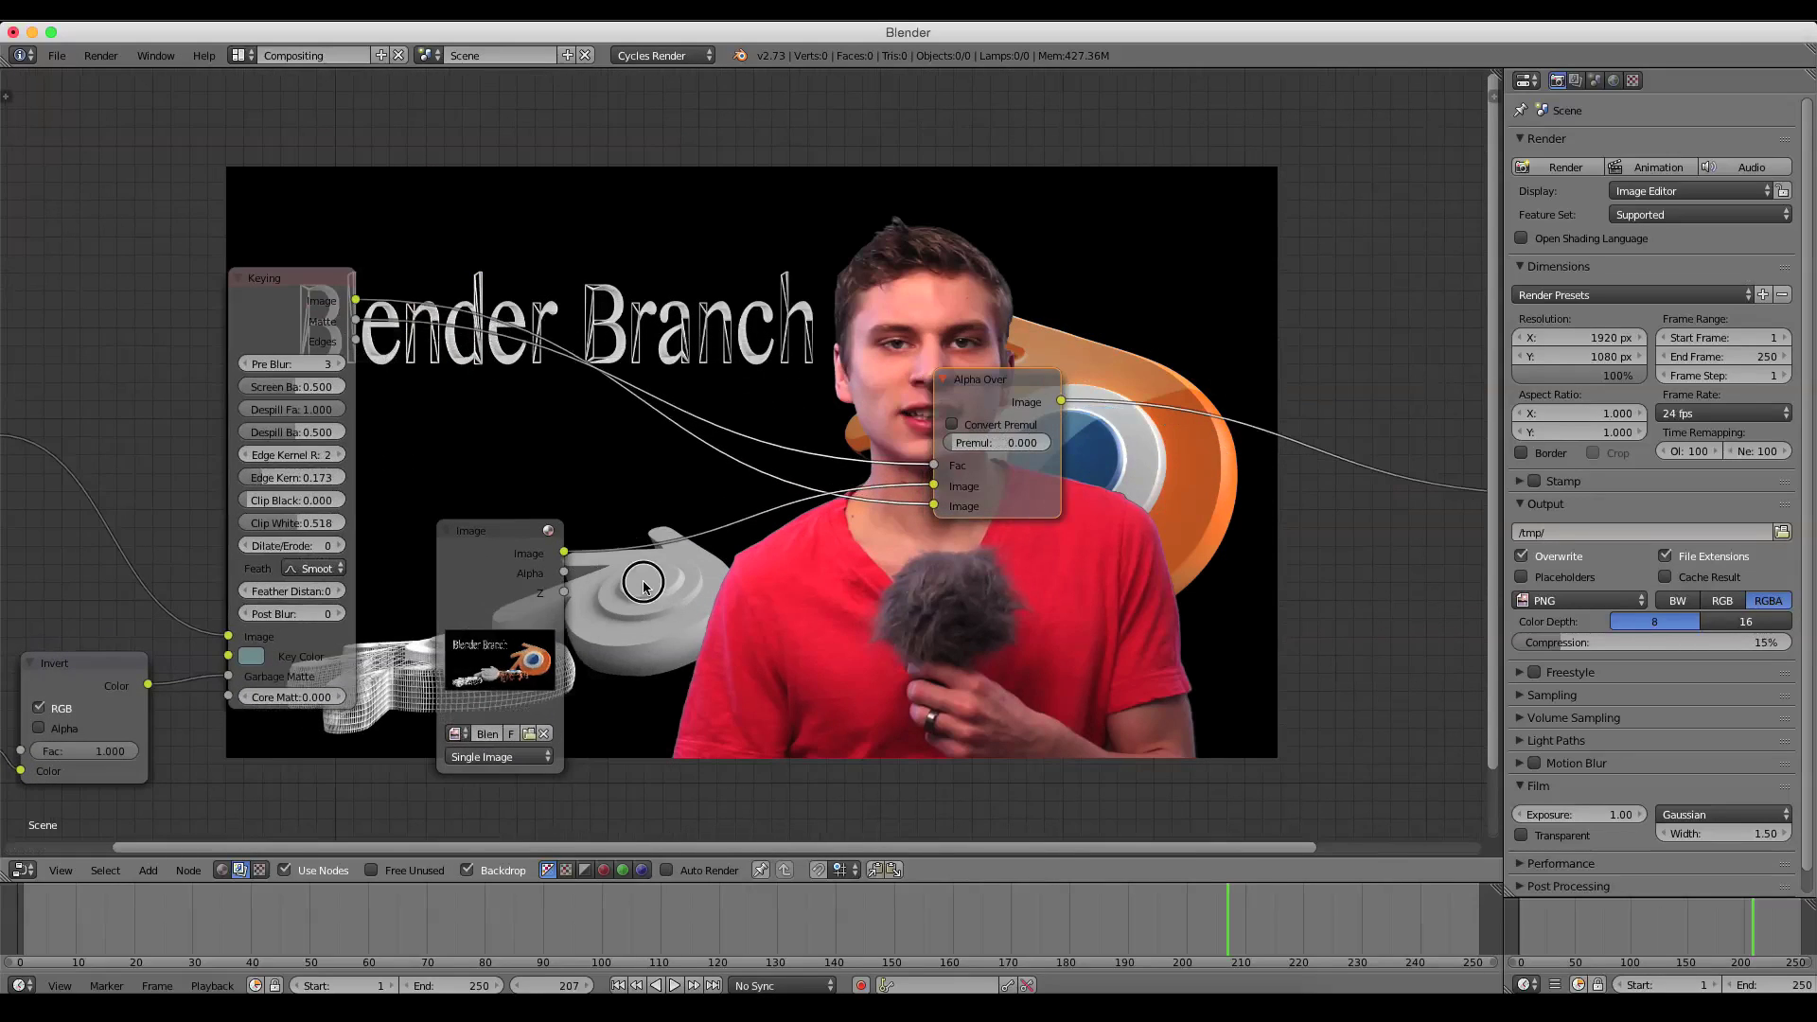
{"action": "key", "text": "shift+a"}
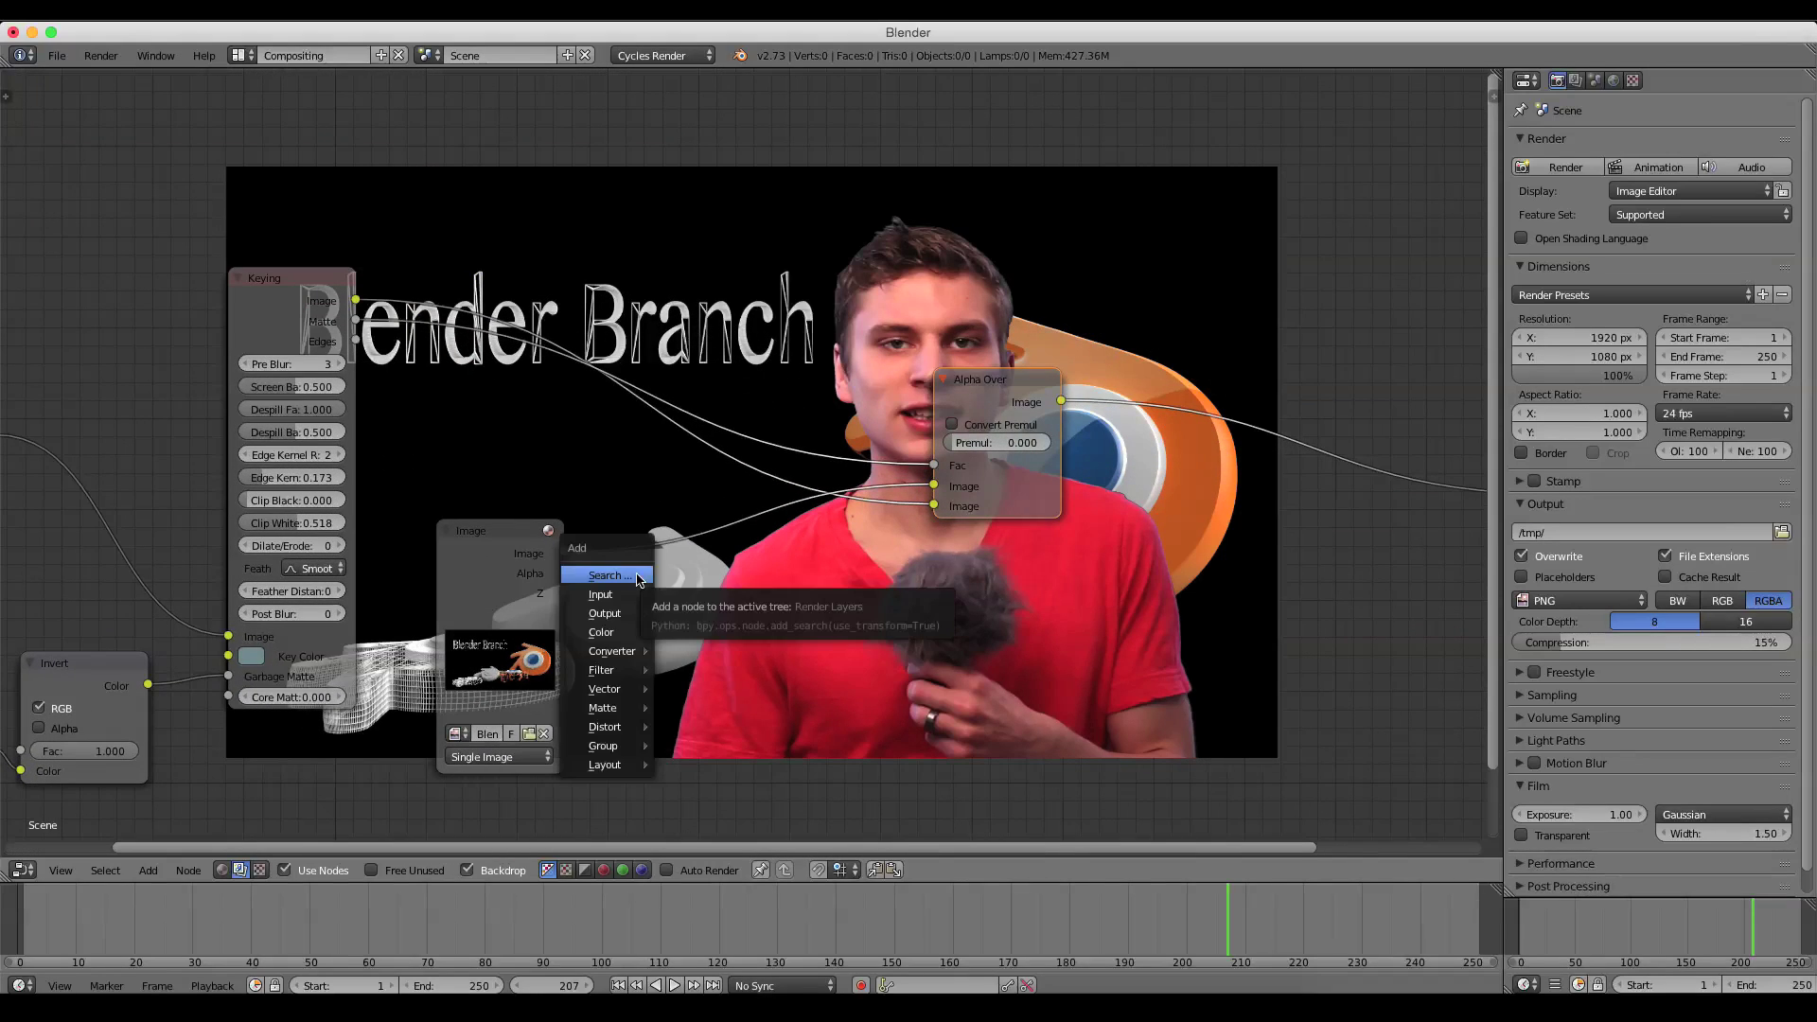
{"action": "left_click", "coordinate": [606, 576]}
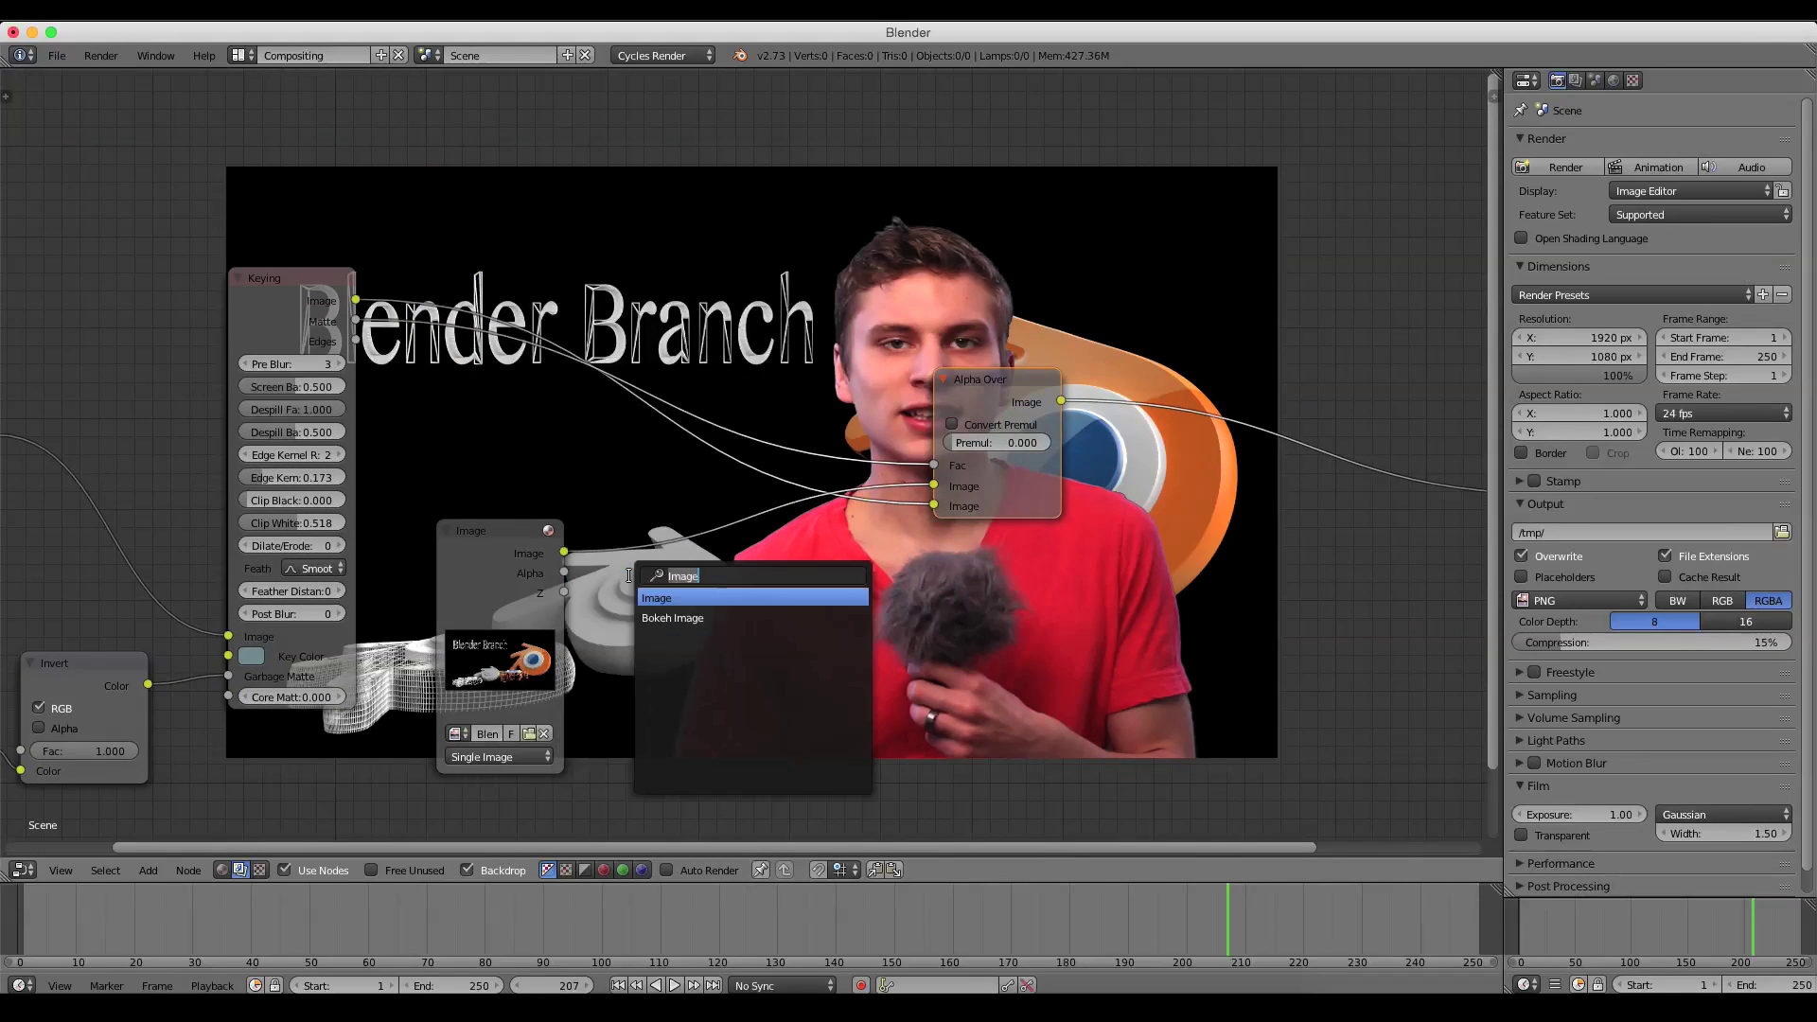
{"action": "type", "text": "blur"}
{"action": "key", "text": "Return"}
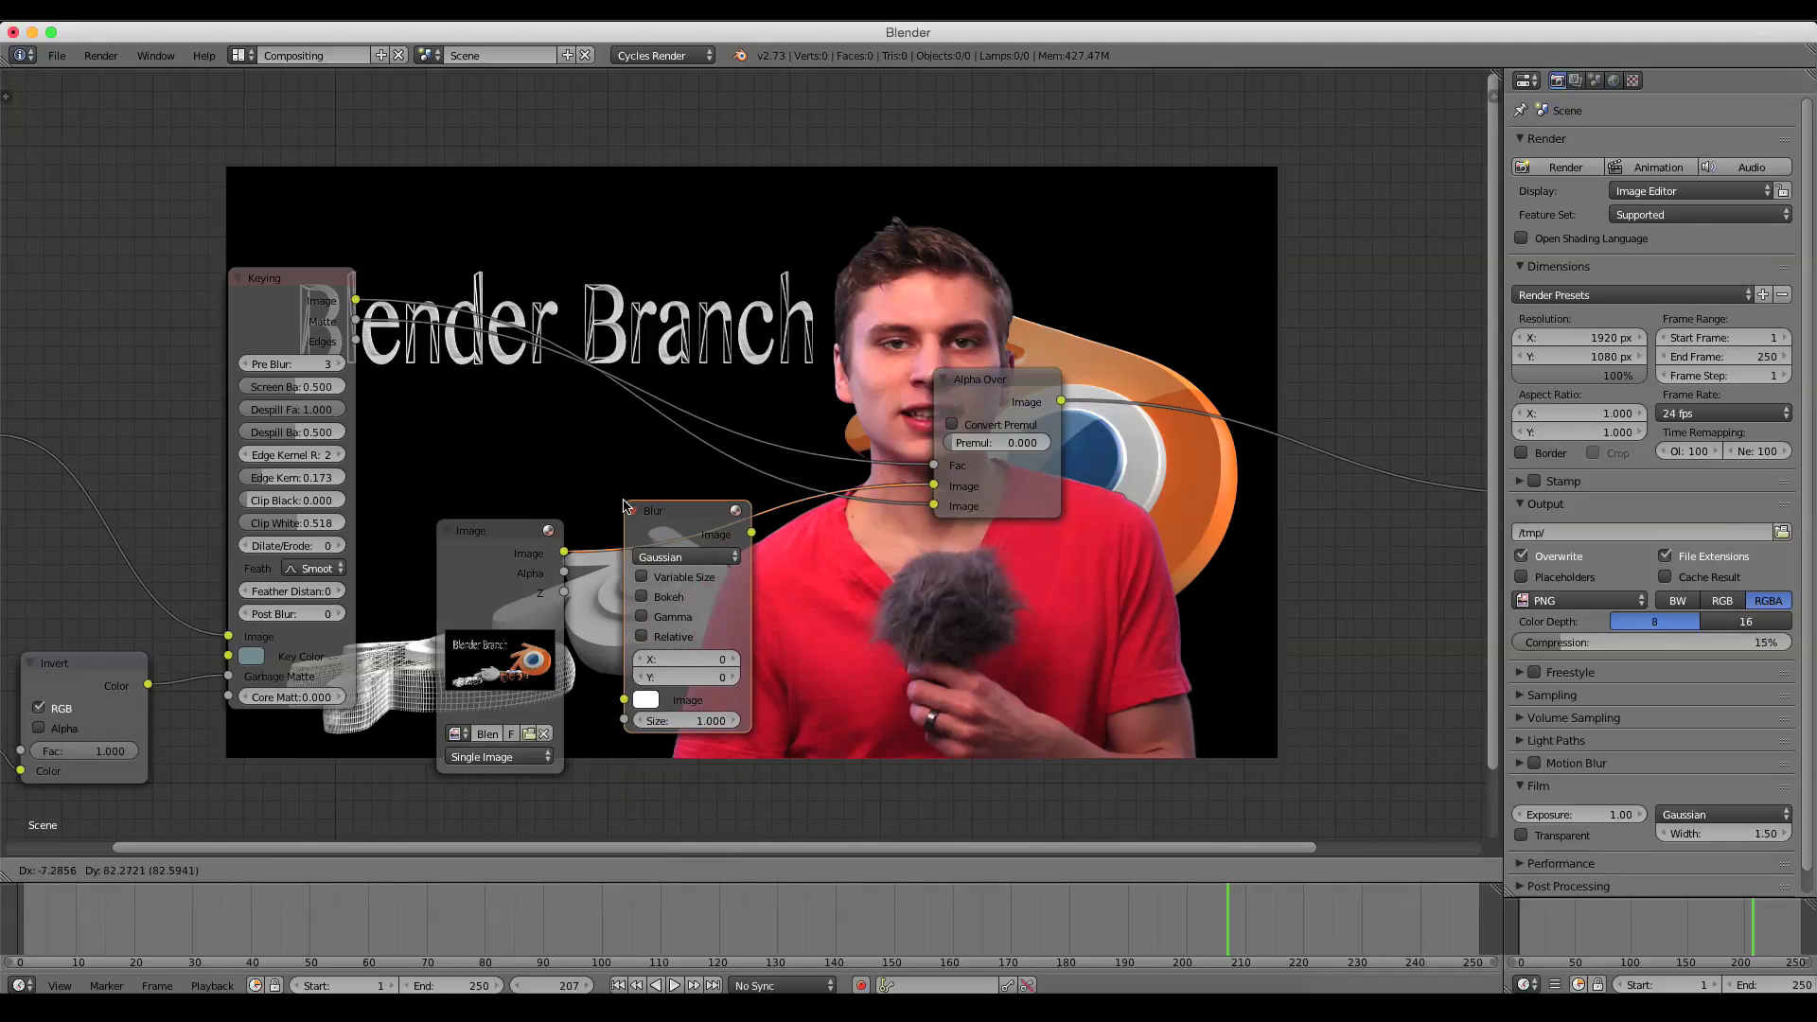
{"action": "left_click", "coordinate": [617, 514]}
Set the Blur node's X and Y to 12 and its filter type to Fast Gaussian
{"action": "left_click", "coordinate": [688, 663]}
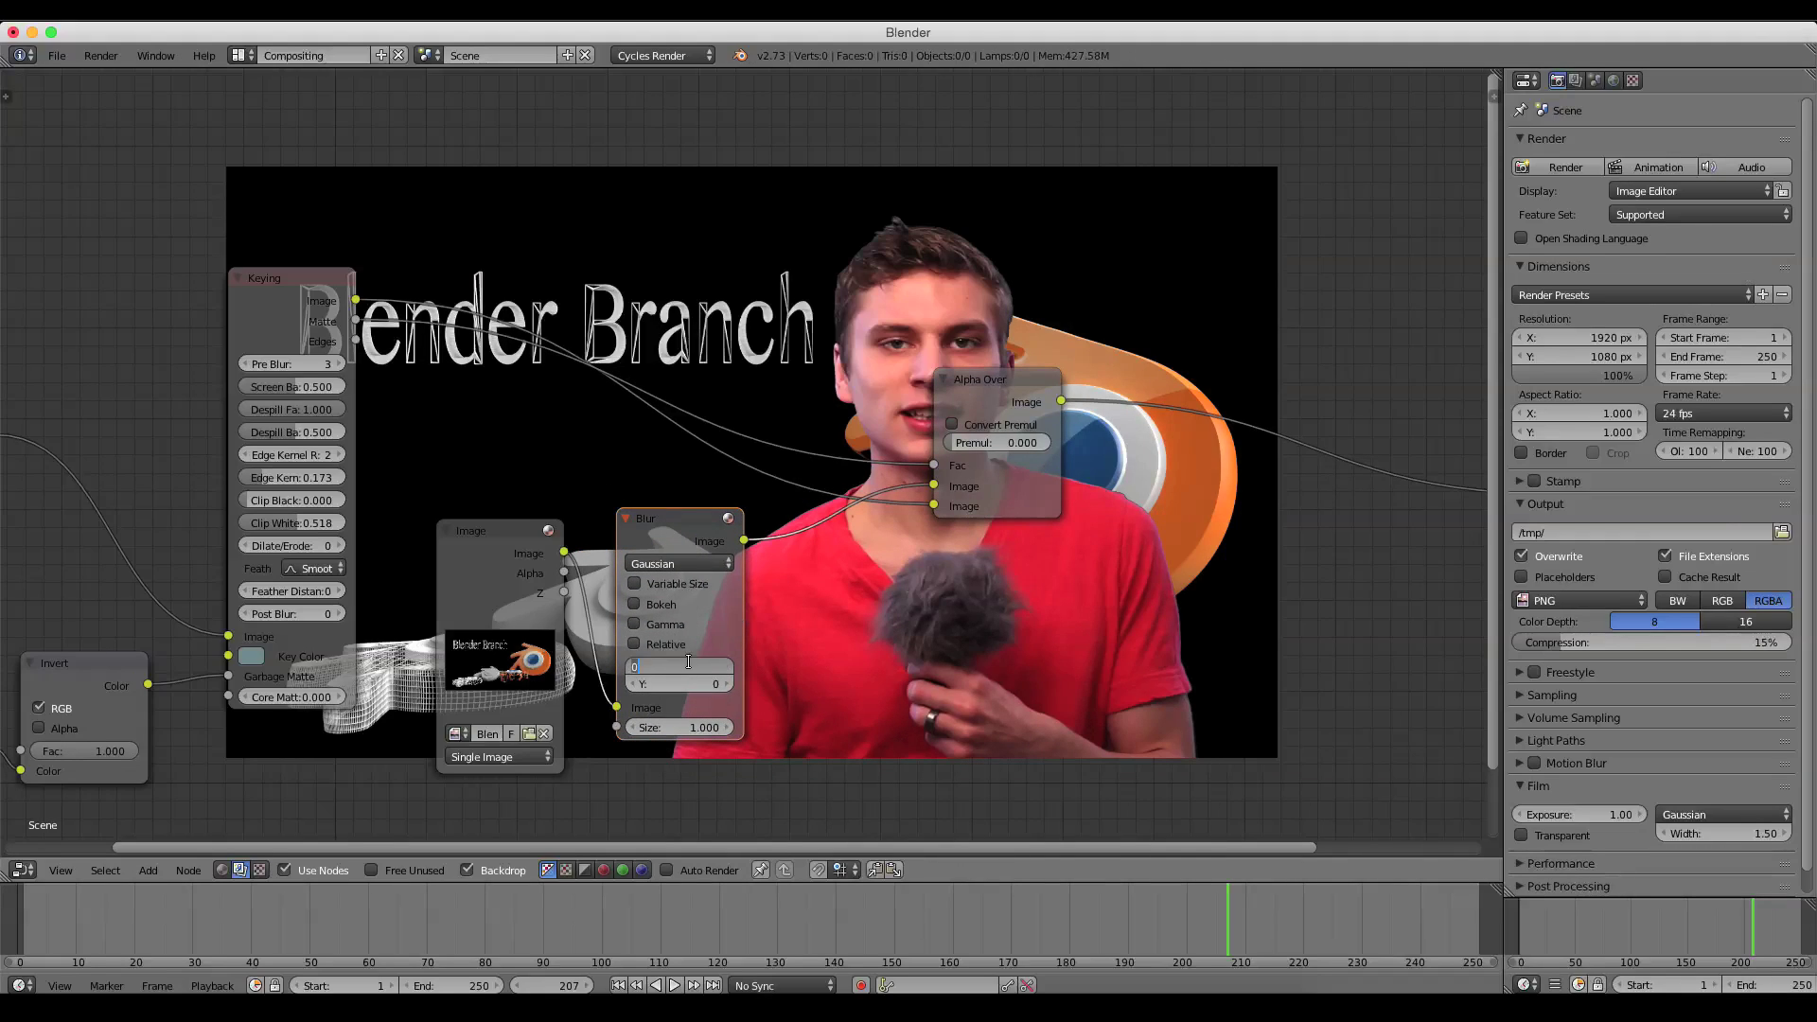
{"action": "type", "text": "12"}
{"action": "key", "text": "Tab"}
{"action": "type", "text": "12"}
{"action": "key", "text": "Return"}
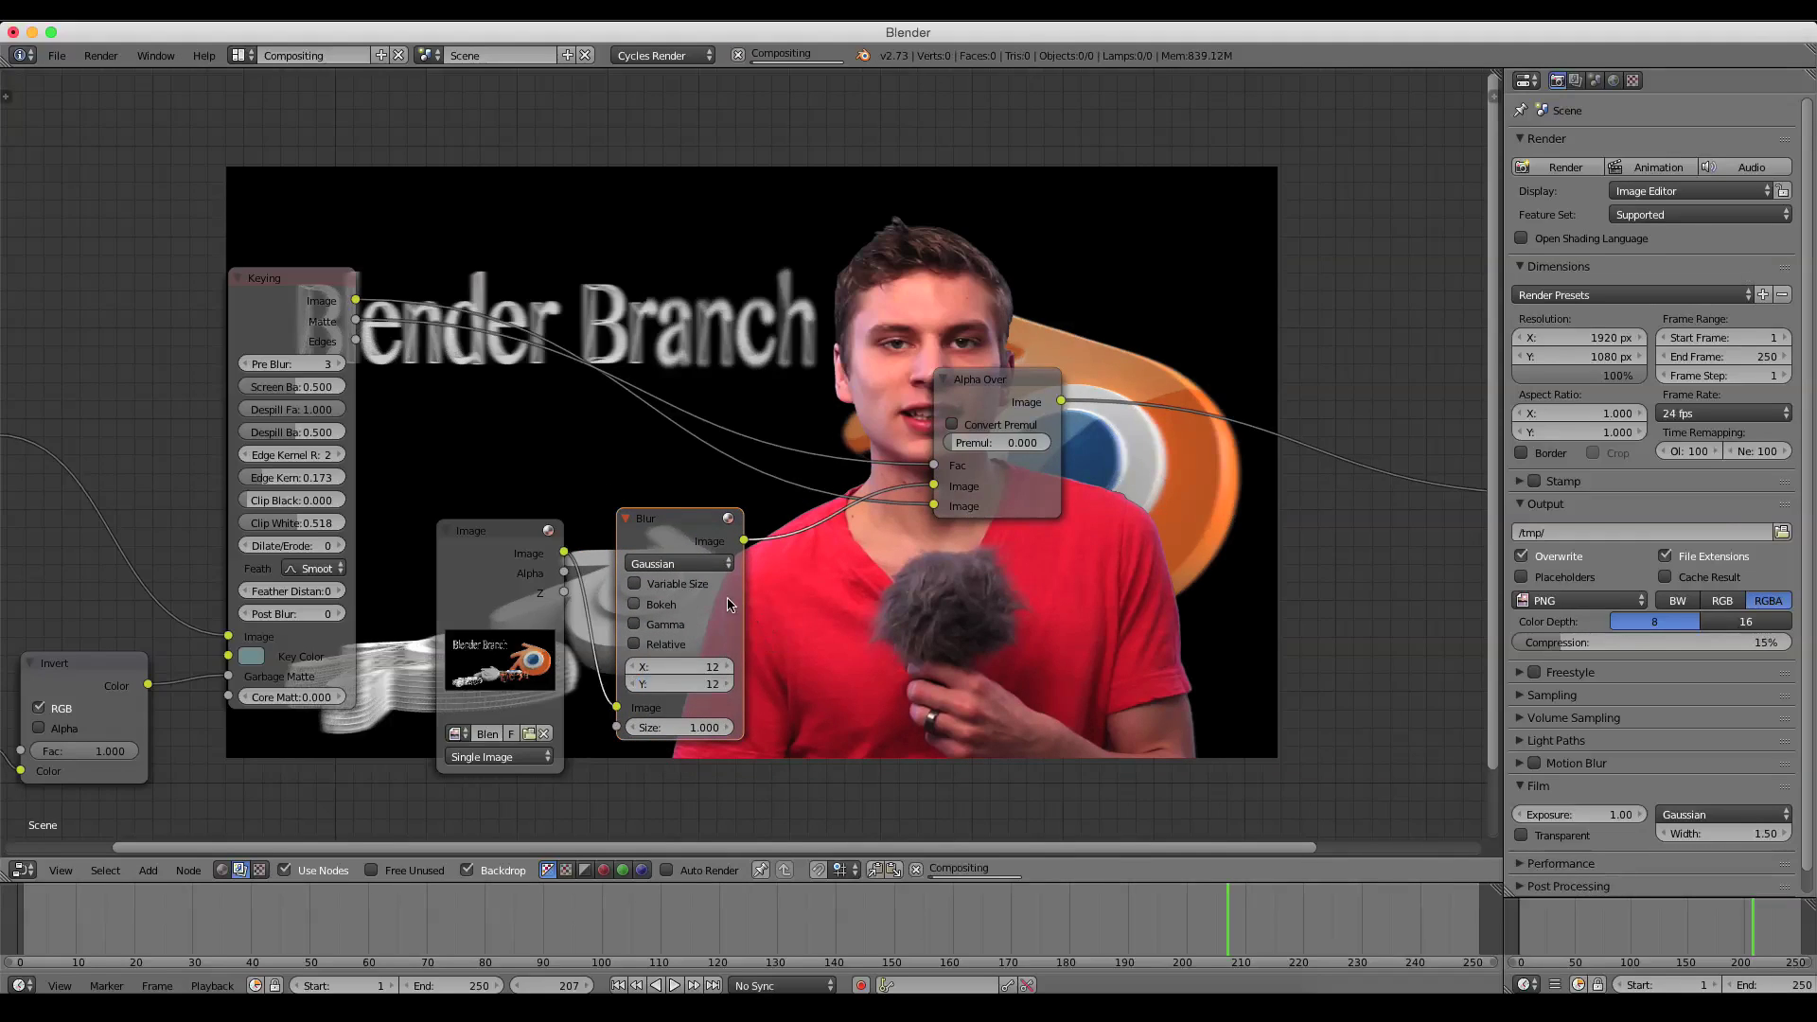
{"action": "left_click", "coordinate": [679, 563]}
{"action": "left_click", "coordinate": [663, 447]}
Shift the Alpha Over node slightly right and the Viewer further right, leaving a wide gap between them
{"action": "scroll", "coordinate": [999, 600], "scroll_direction": "down", "scroll_amount": 3}
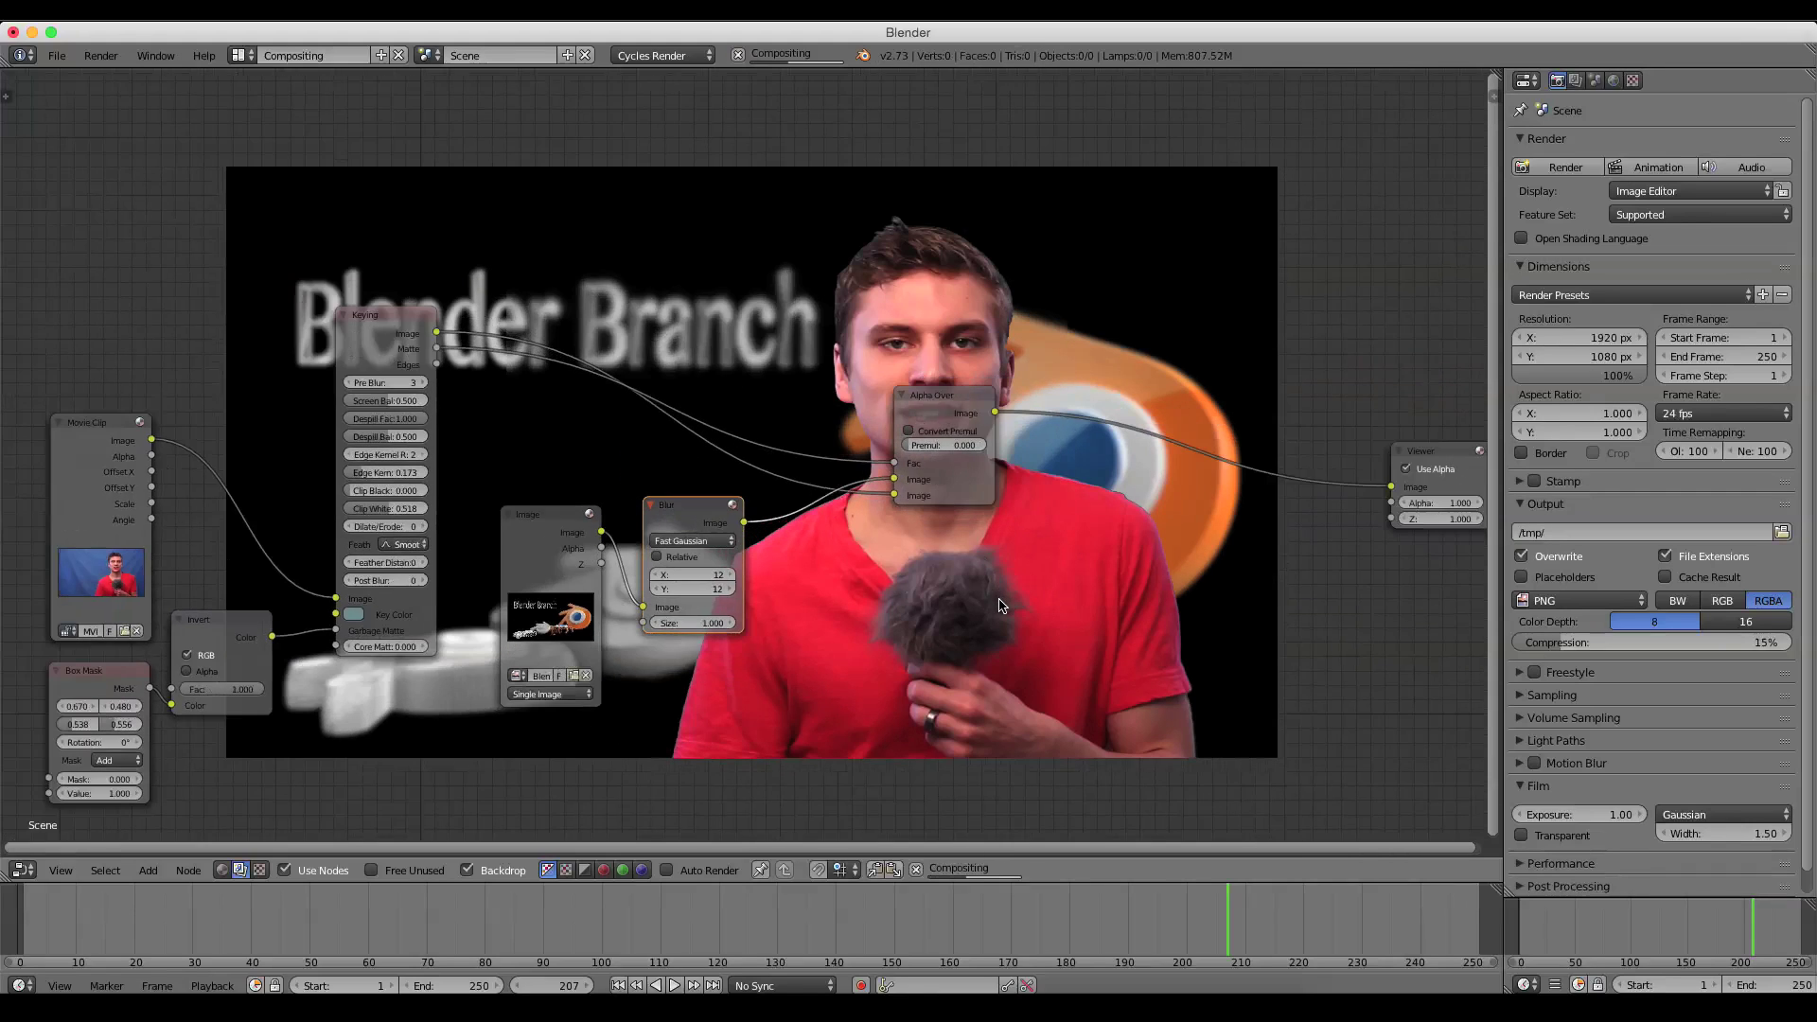
{"action": "middle_click_drag", "start_coordinate": [998, 606], "coordinate": [869, 712]}
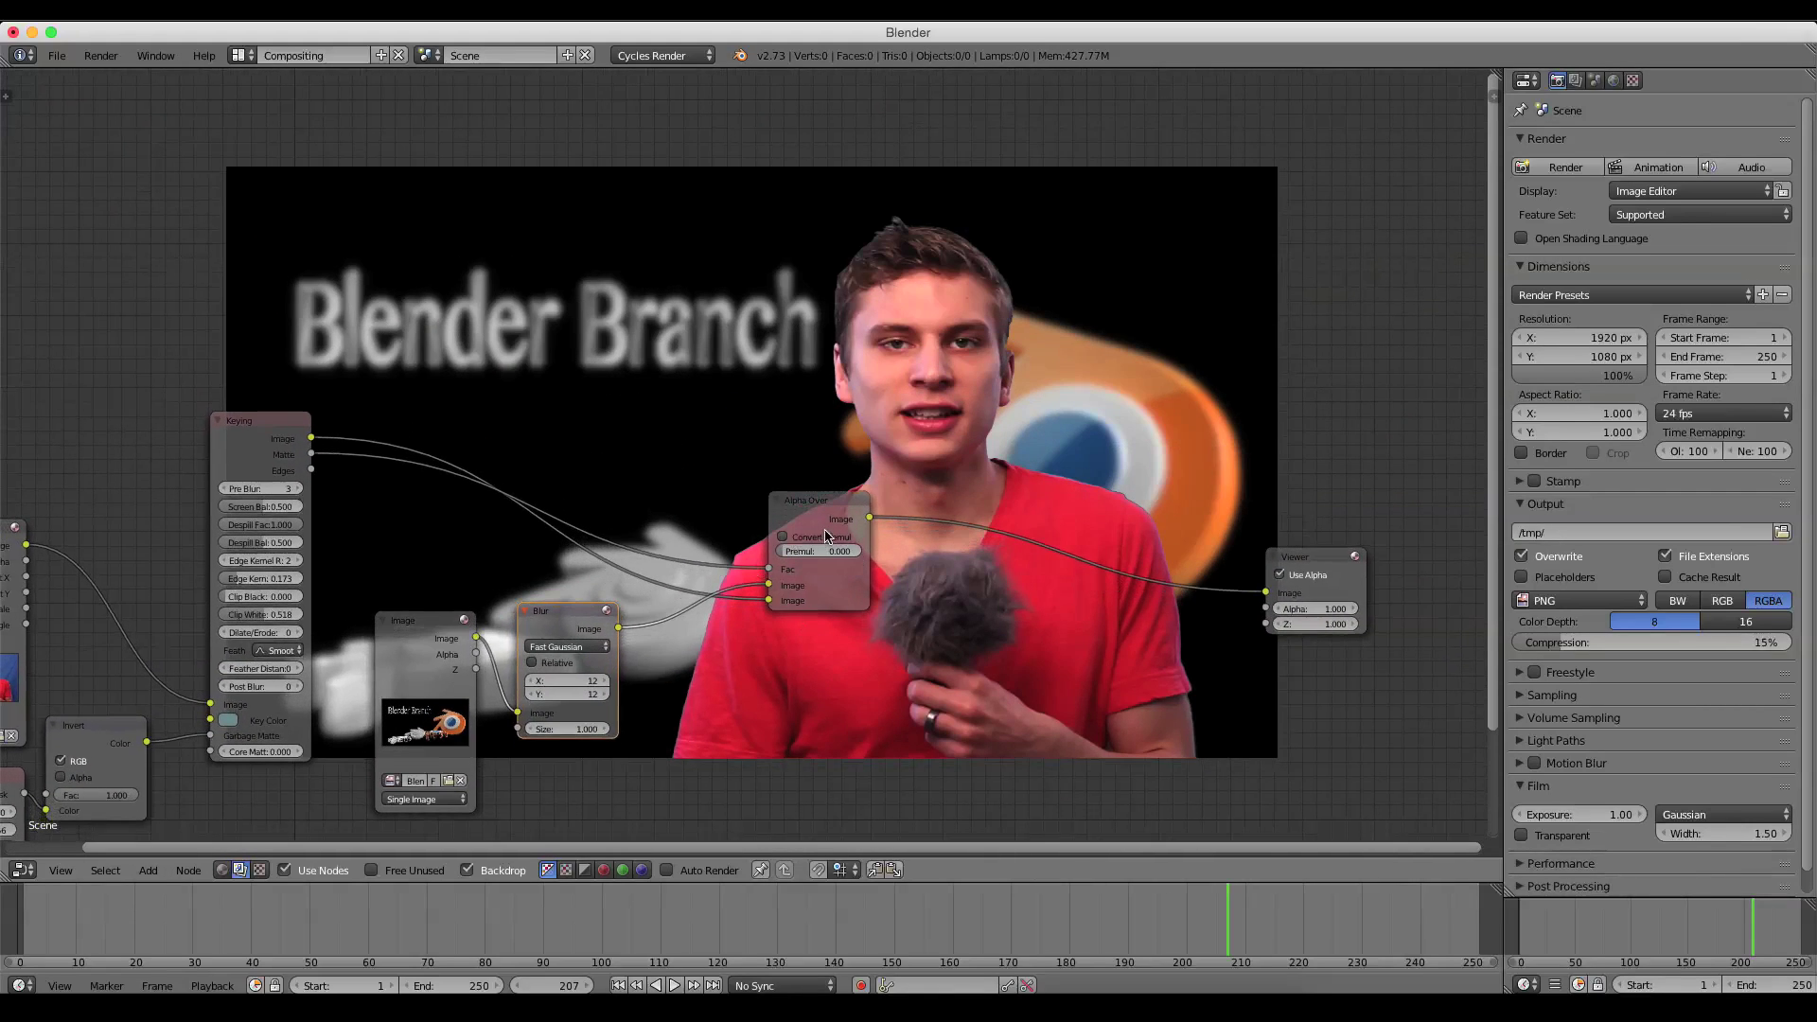
{"action": "left_click_drag", "start_coordinate": [825, 537], "coordinate": [890, 527]}
{"action": "middle_click_drag", "start_coordinate": [1290, 541], "coordinate": [985, 533]}
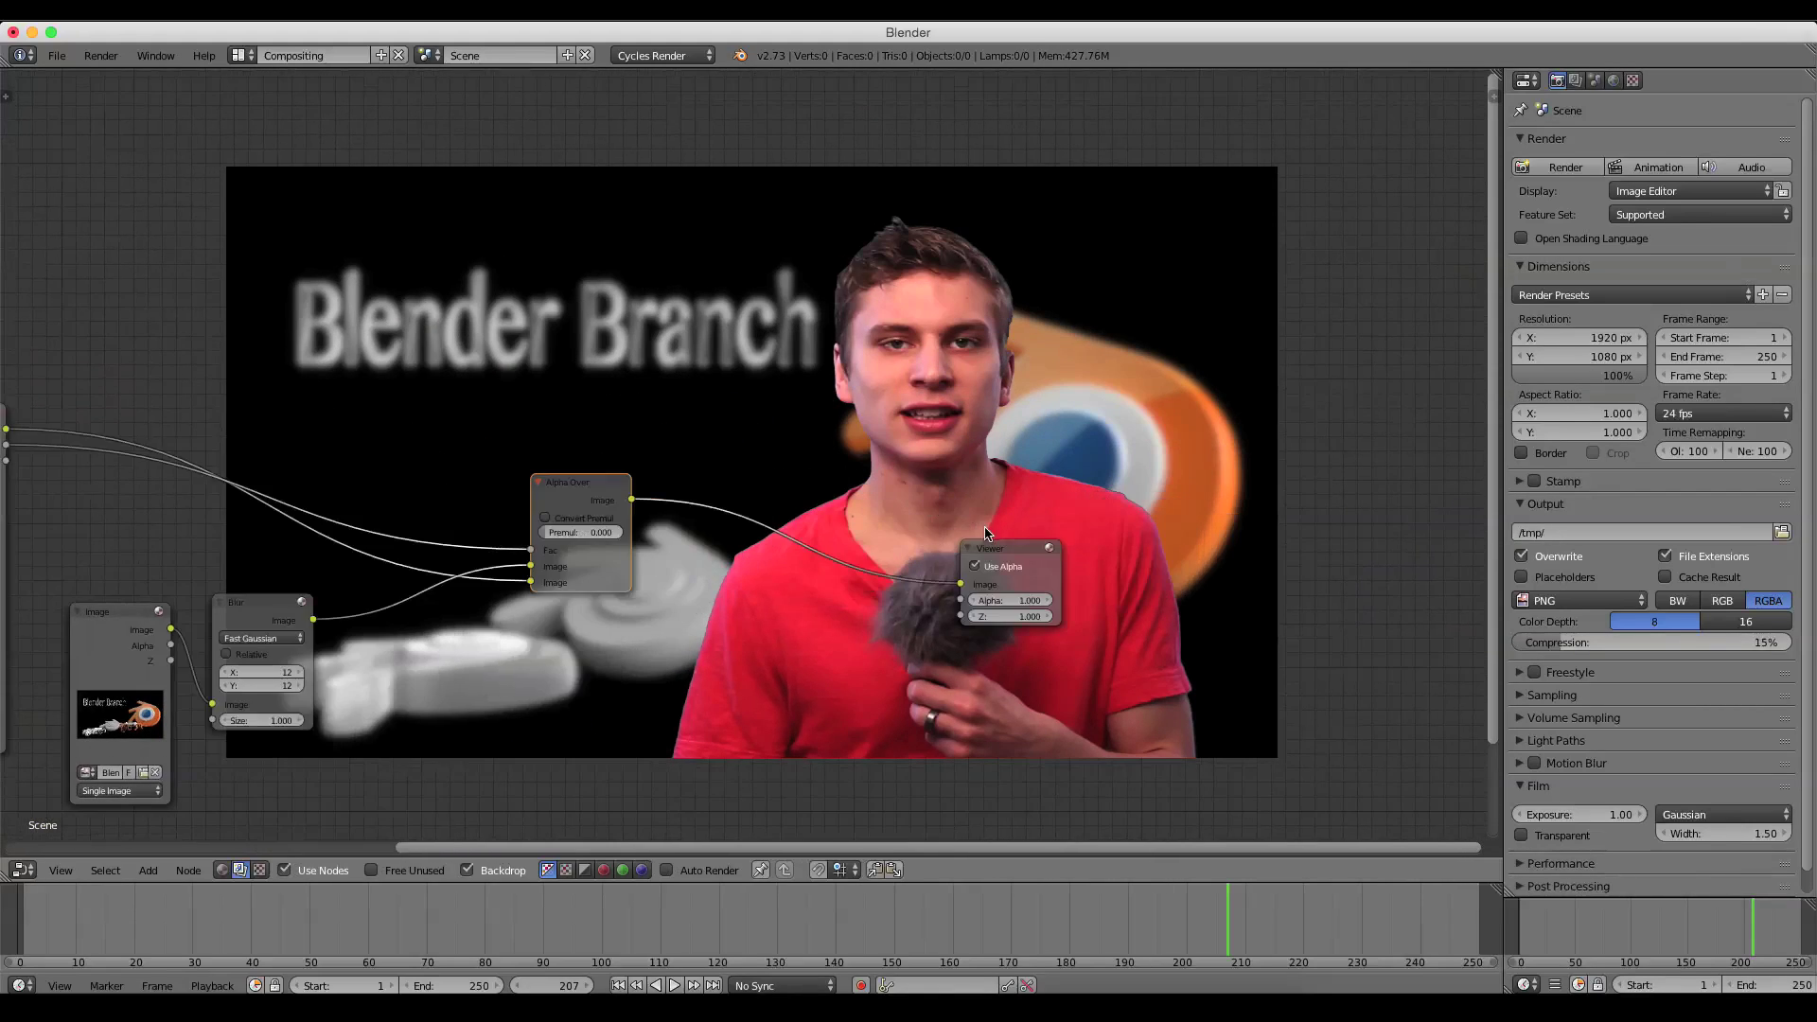
{"action": "left_click_drag", "start_coordinate": [985, 533], "coordinate": [1155, 512]}
{"action": "key", "text": "shift+a"}
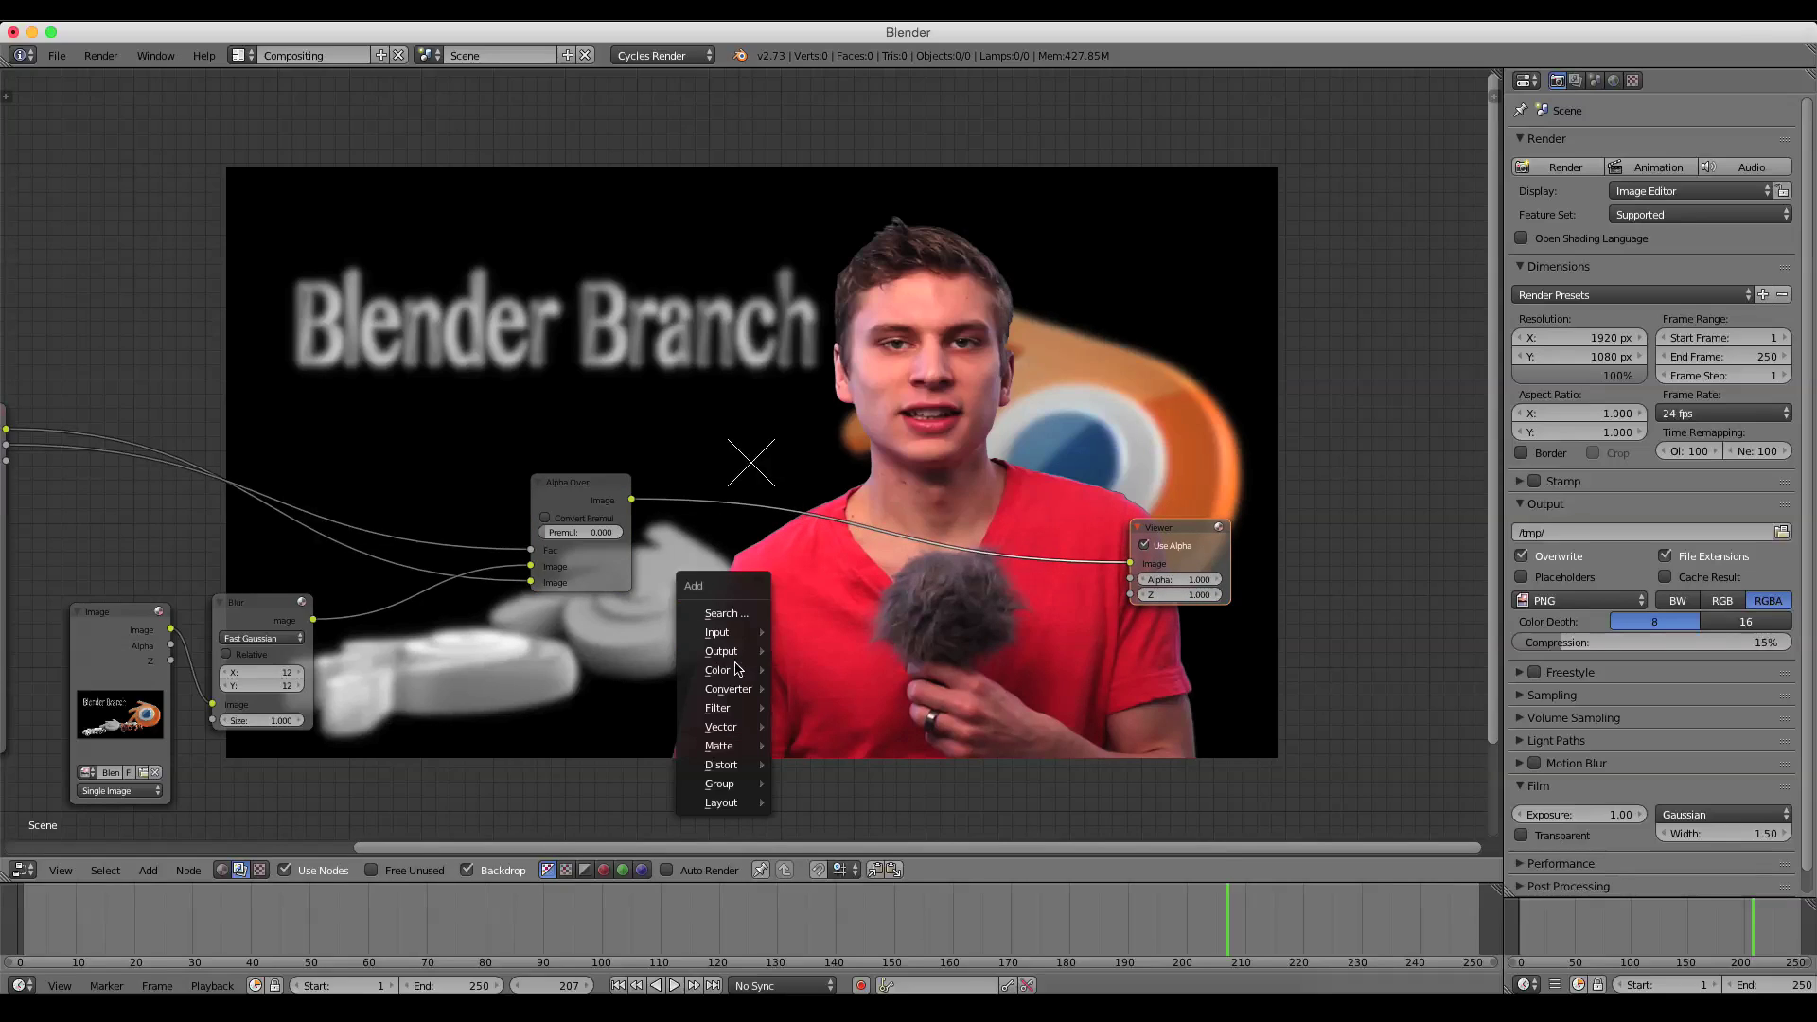
{"action": "mouse_move", "coordinate": [748, 673]}
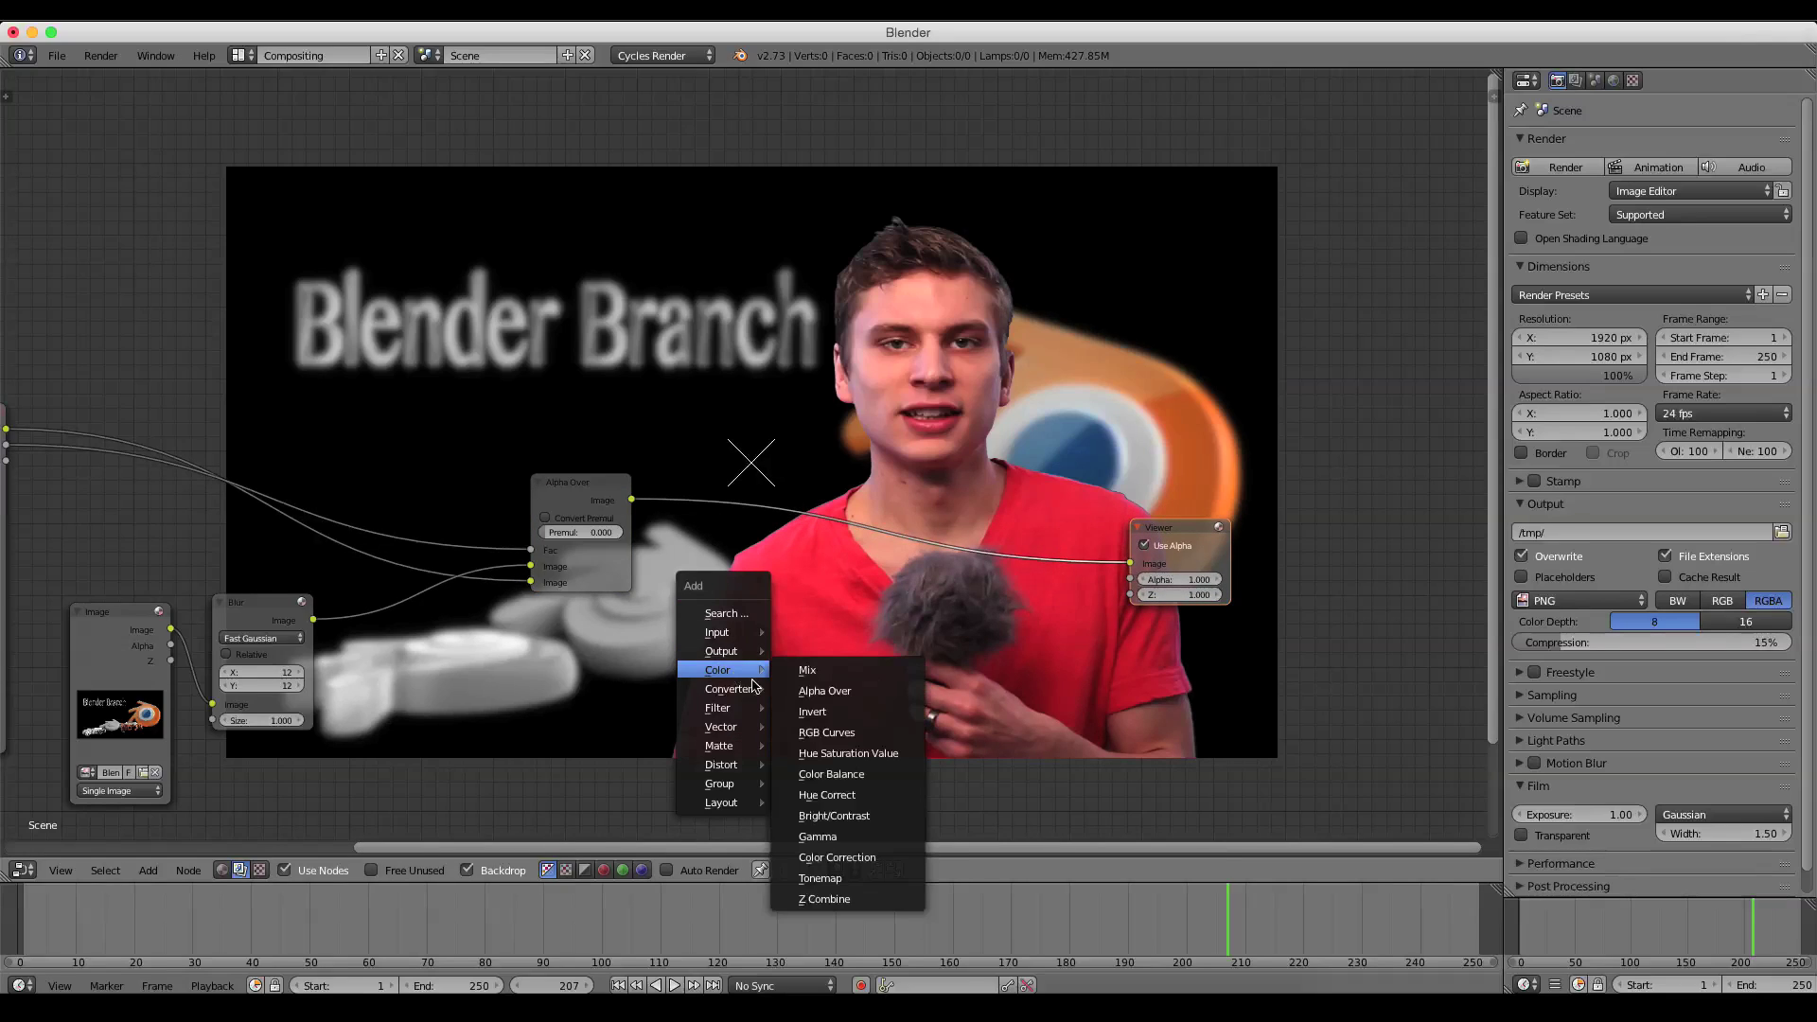
{"action": "left_click", "coordinate": [872, 857]}
{"action": "key", "text": "Escape"}
Insert a Color Balance node into the link between the Alpha Over and Viewer nodes
{"action": "key", "text": "shift+a"}
{"action": "mouse_move", "coordinate": [760, 633]}
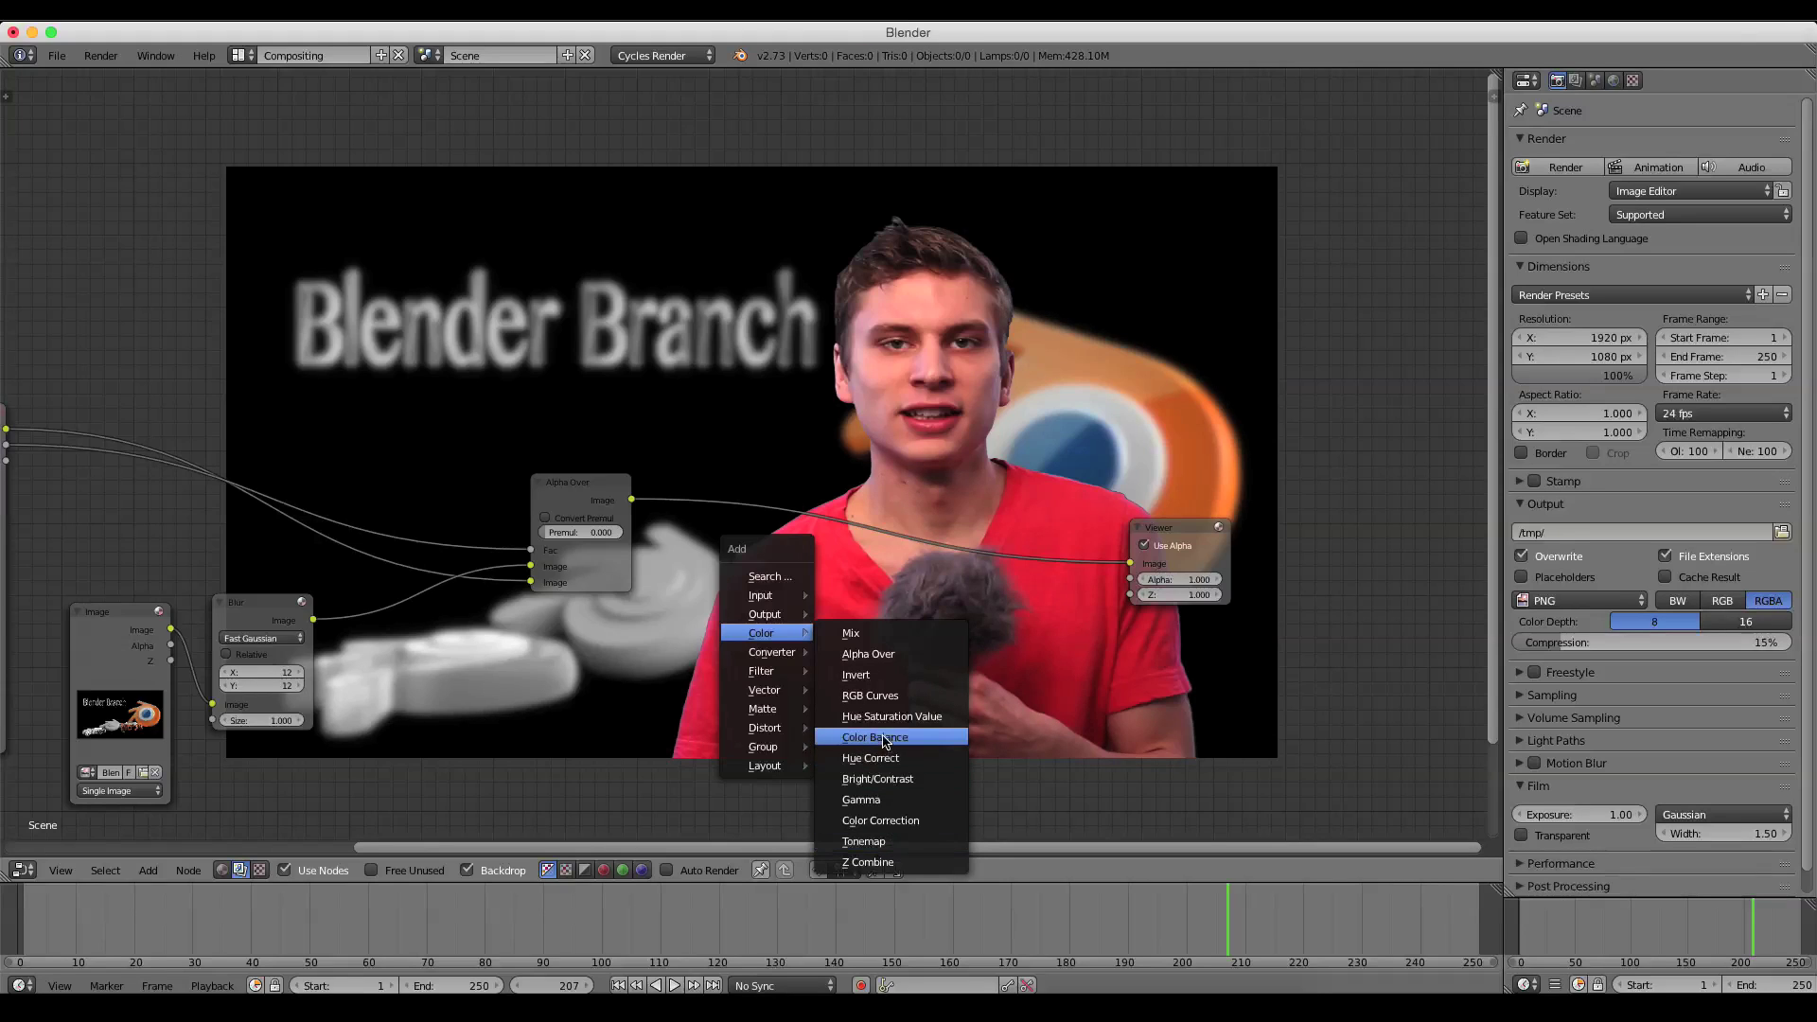
{"action": "left_click", "coordinate": [885, 737]}
{"action": "left_click", "coordinate": [734, 426]}
Slightly raise the gain brightness and slightly lower the lift brightness in the Color Balance node
{"action": "scroll", "coordinate": [739, 457], "scroll_direction": "up", "scroll_amount": 3}
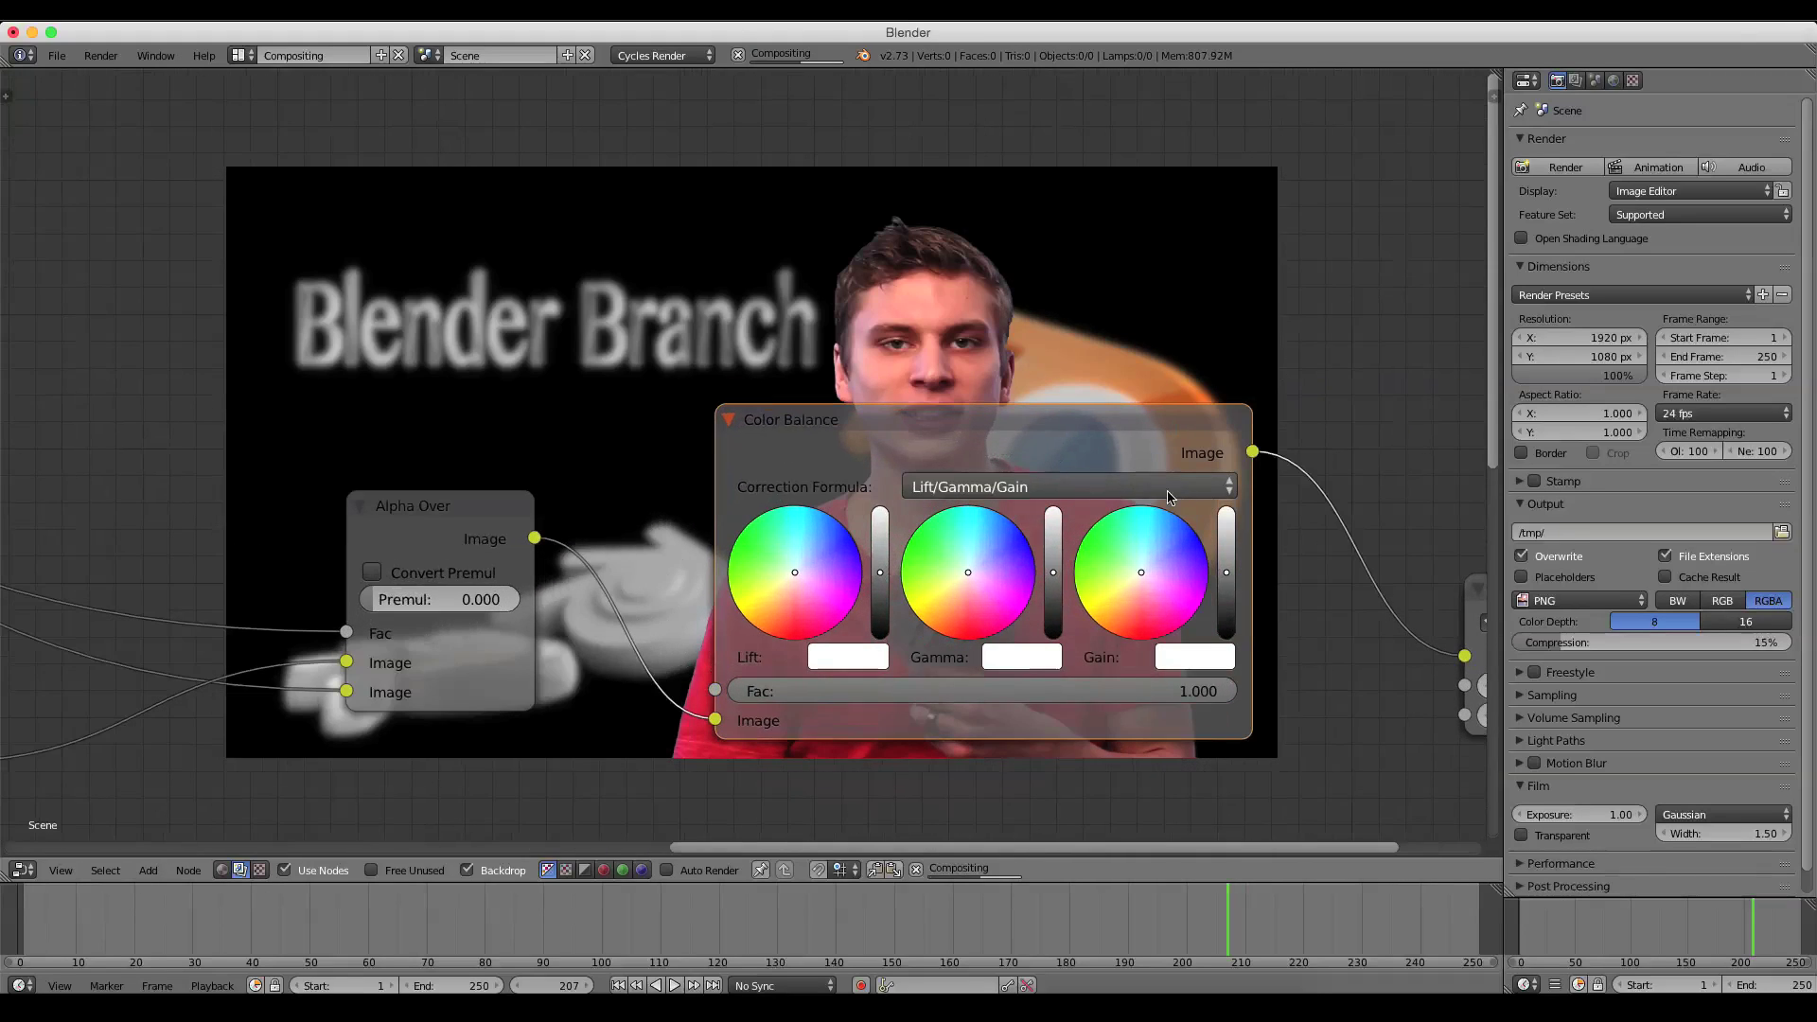
{"action": "left_click_drag", "start_coordinate": [1224, 573], "coordinate": [1225, 575]}
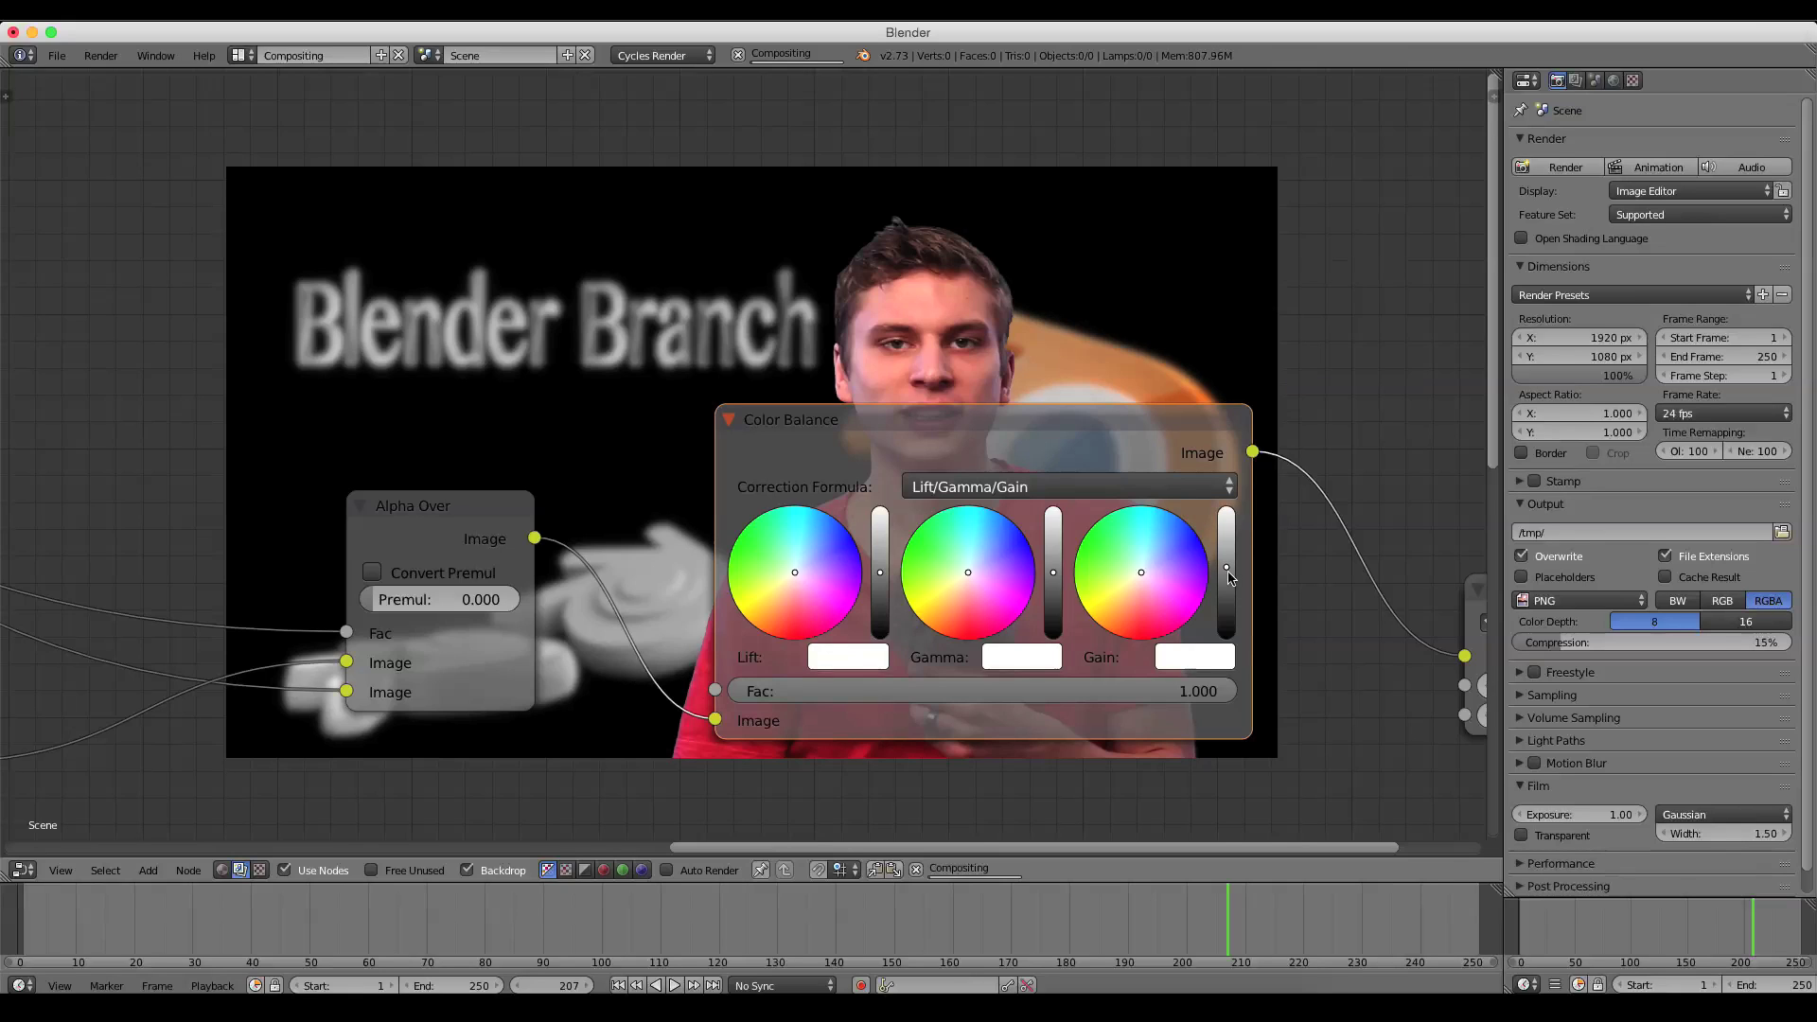
{"action": "scroll", "coordinate": [685, 487], "scroll_direction": "down", "scroll_amount": 4}
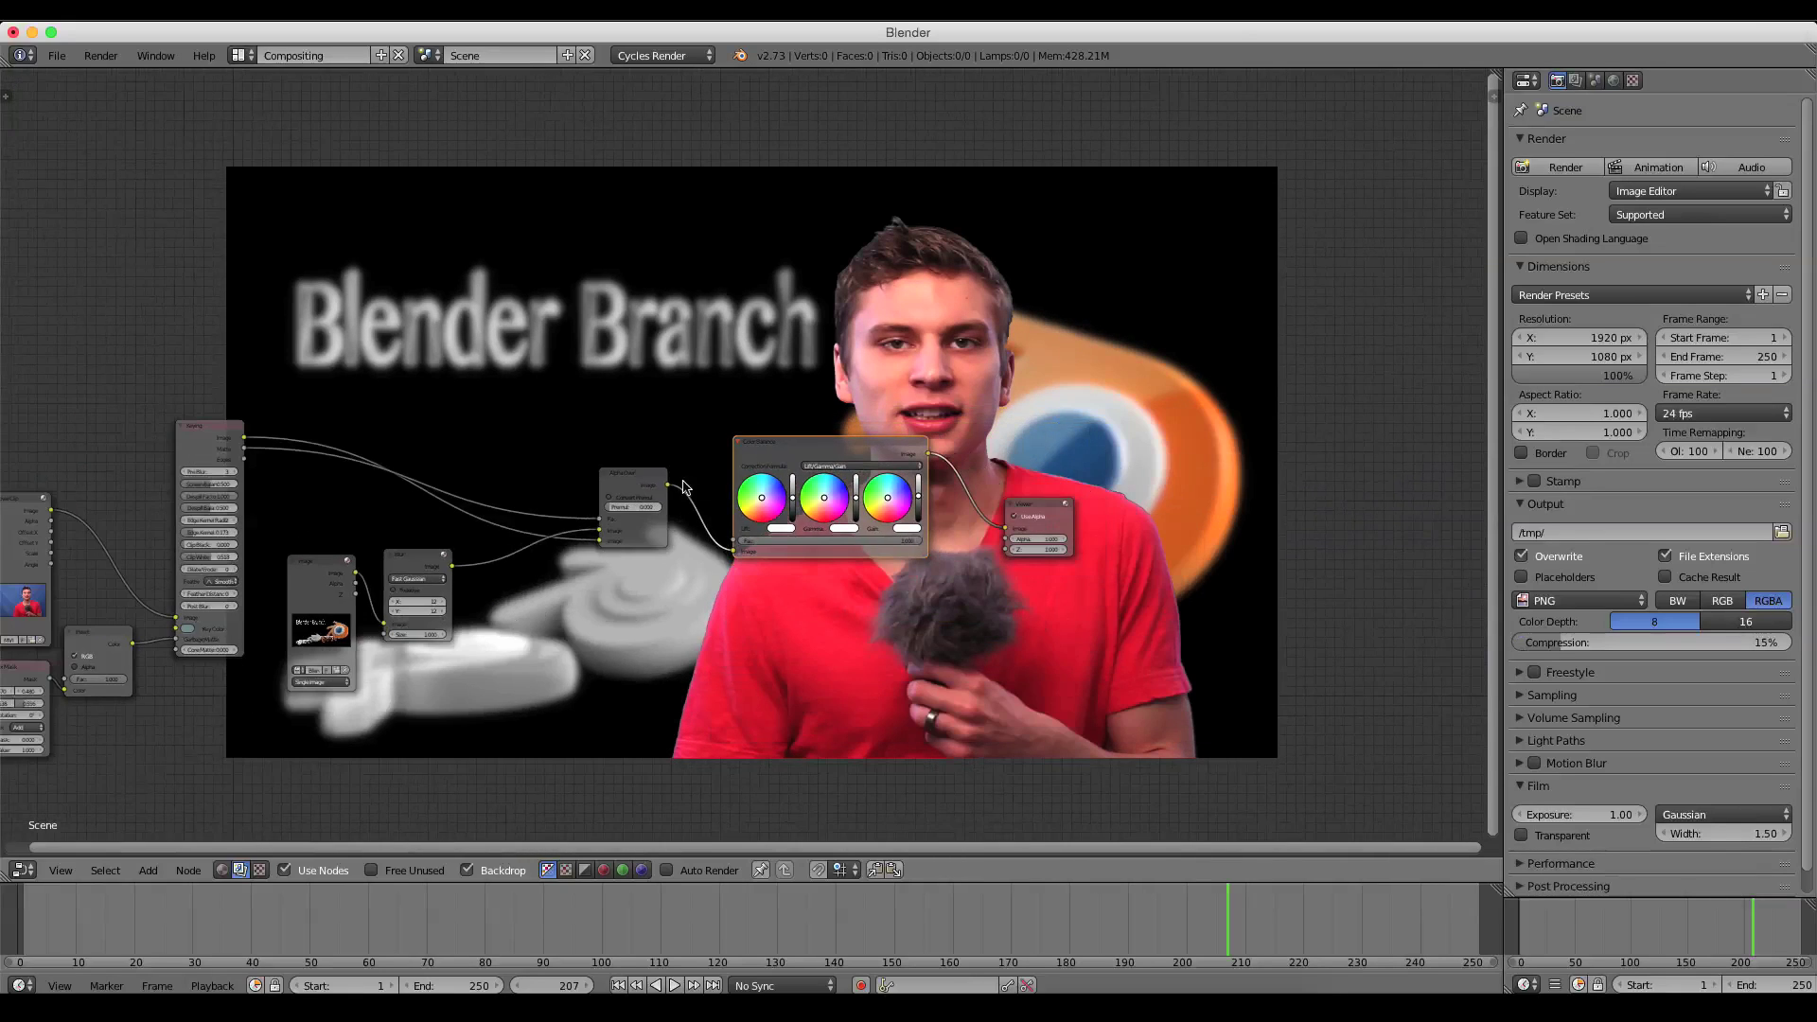
{"action": "scroll", "coordinate": [693, 464], "scroll_direction": "up", "scroll_amount": 4}
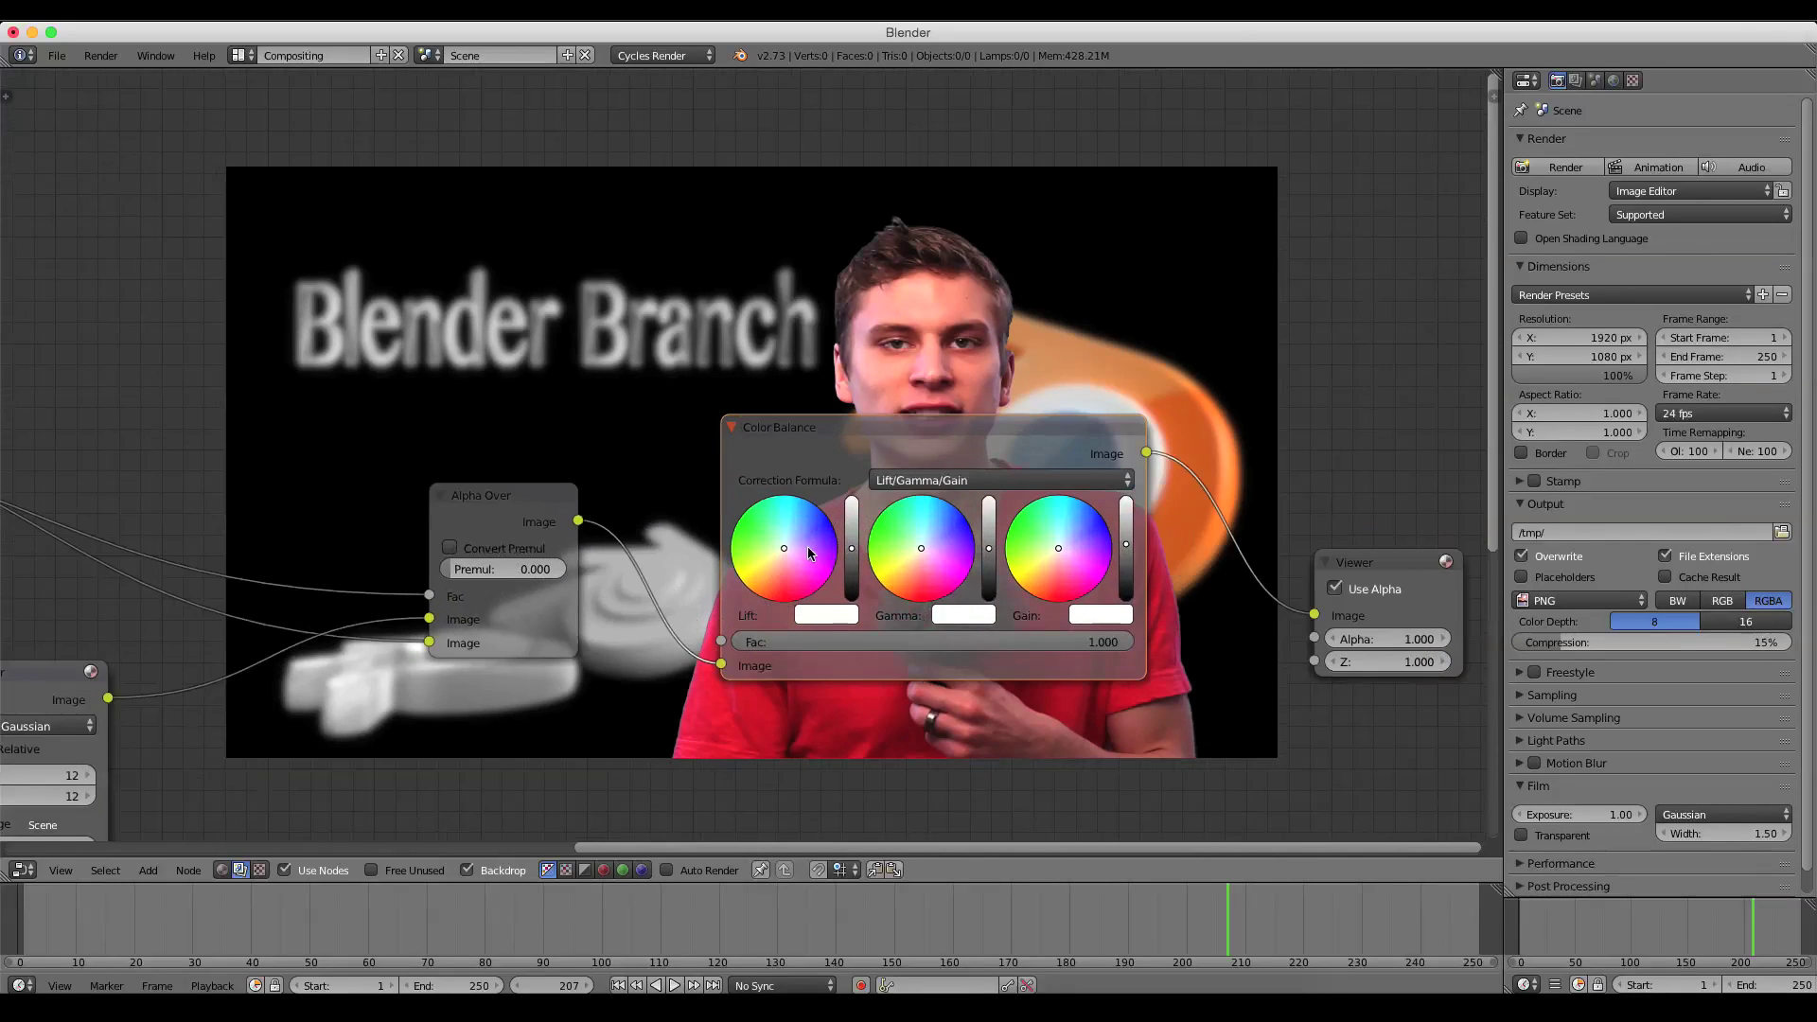
{"action": "left_click", "coordinate": [853, 553]}
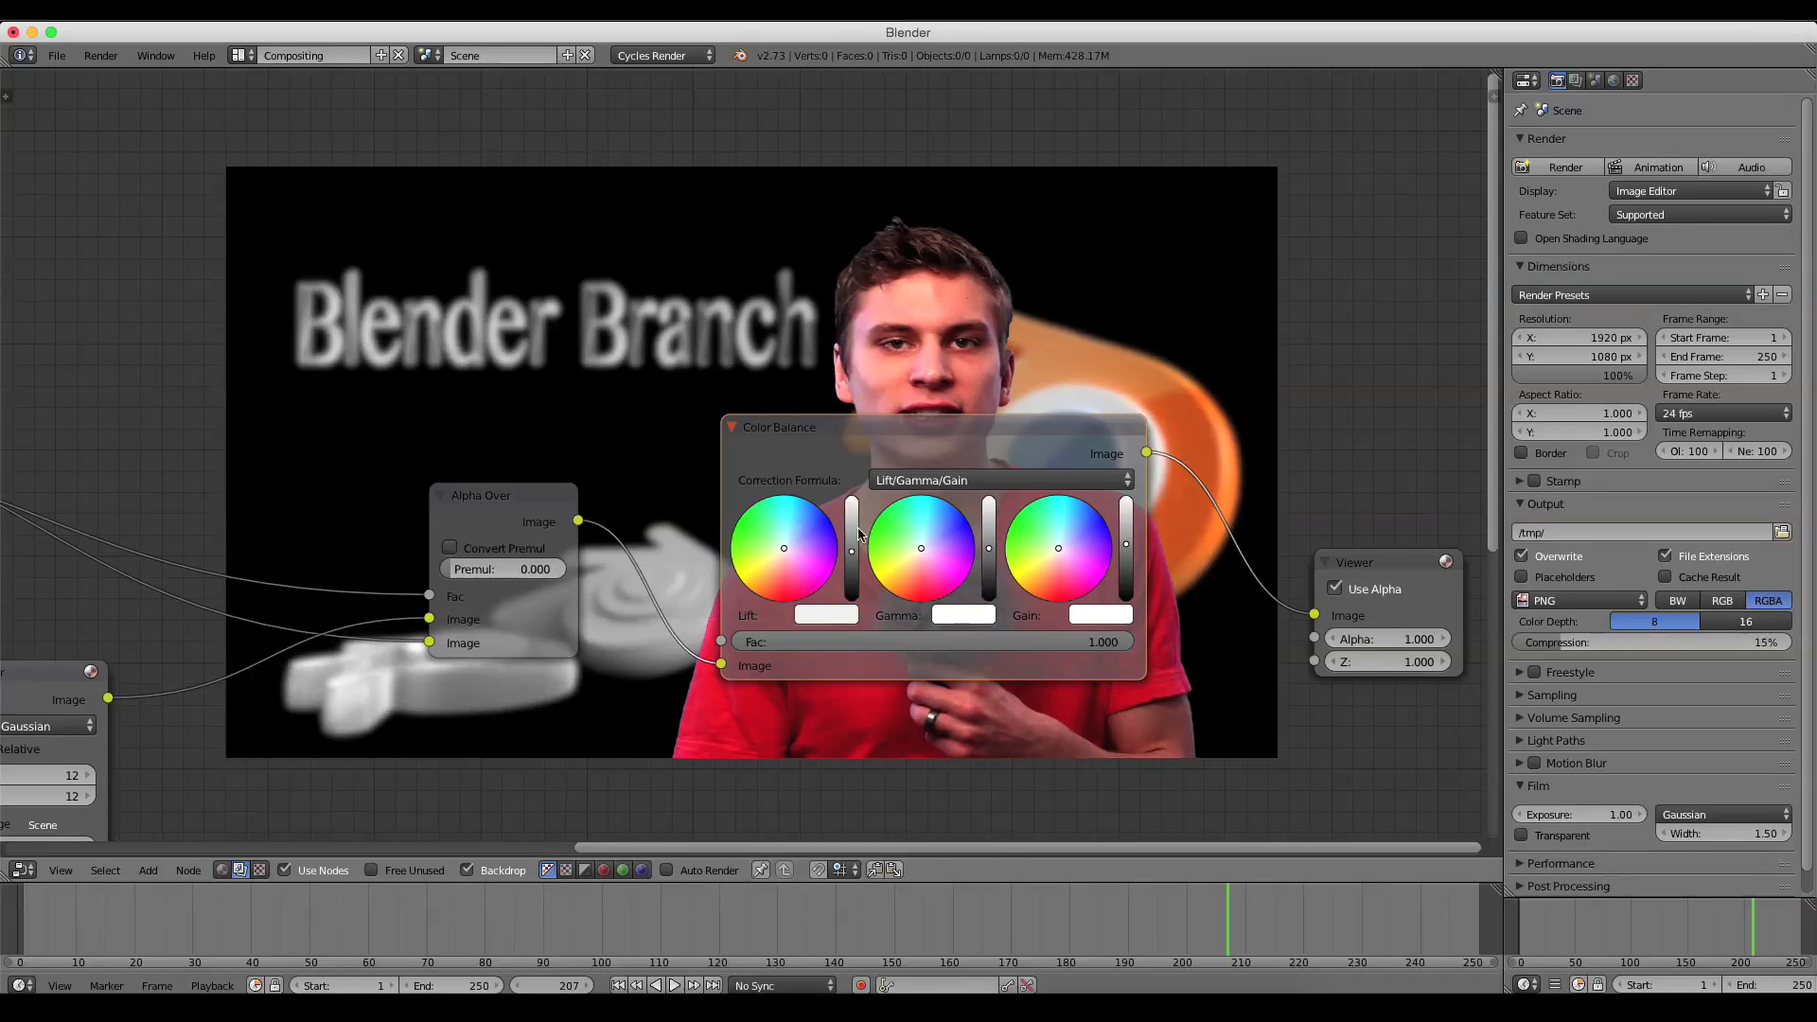
Move the Color Balance and Viewer nodes right, leaving a wide gap between Alpha Over and Color Balance
{"action": "scroll", "coordinate": [909, 606], "scroll_direction": "down", "scroll_amount": 4}
{"action": "middle_click_drag", "start_coordinate": [909, 606], "coordinate": [1114, 608]}
{"action": "left_click_drag", "start_coordinate": [1141, 557], "coordinate": [1281, 544]}
{"action": "left_click_drag", "start_coordinate": [906, 485], "coordinate": [1076, 519]}
Look over the complete node tree from the Movie Clip node through to the Viewer node
{"action": "scroll", "coordinate": [813, 610], "scroll_direction": "down", "scroll_amount": 4}
{"action": "middle_click_drag", "start_coordinate": [693, 655], "coordinate": [651, 541]}
{"action": "scroll", "coordinate": [806, 618], "scroll_direction": "up", "scroll_amount": 2}
{"action": "scroll", "coordinate": [799, 550], "scroll_direction": "down", "scroll_amount": 1}
{"action": "scroll", "coordinate": [801, 549], "scroll_direction": "down", "scroll_amount": 1}
{"action": "scroll", "coordinate": [806, 571], "scroll_direction": "up", "scroll_amount": 4}
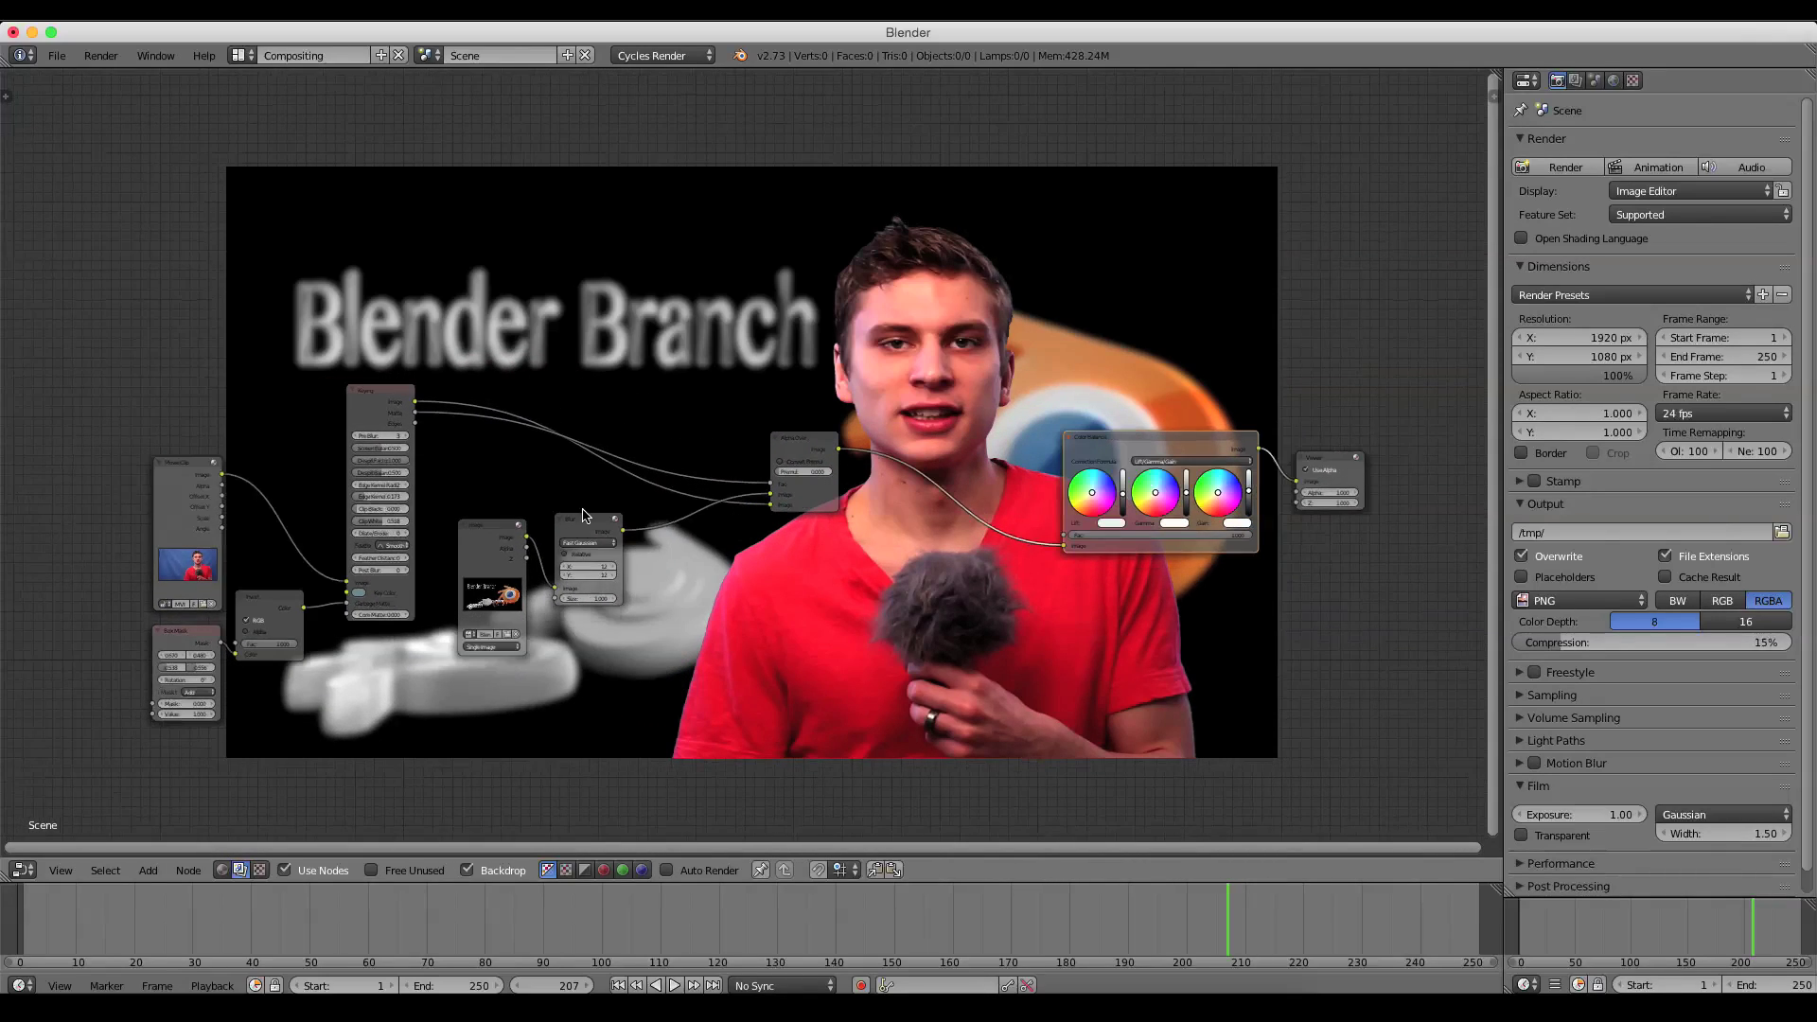
{"action": "scroll", "coordinate": [299, 441], "scroll_direction": "up", "scroll_amount": 1}
{"action": "middle_click_drag", "start_coordinate": [867, 573], "coordinate": [948, 604]}
{"action": "scroll", "coordinate": [556, 514], "scroll_direction": "up", "scroll_amount": 1}
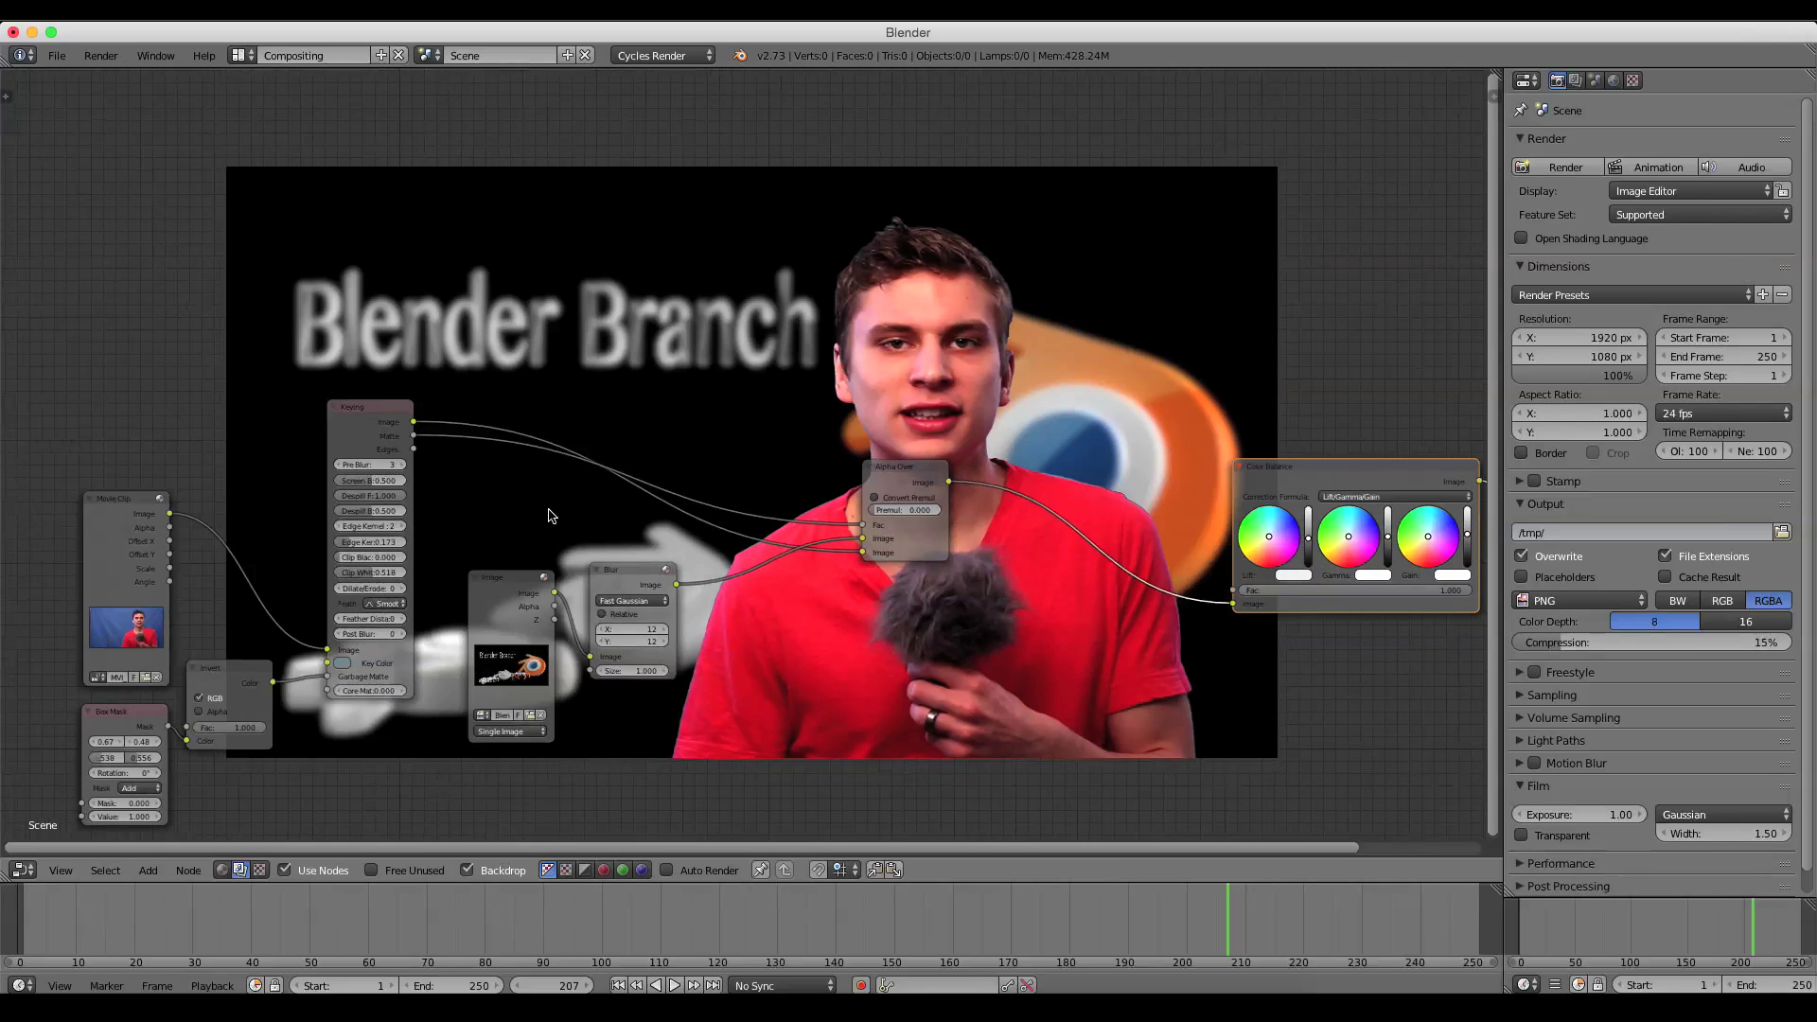
Examine the Movie Clip, Box Mask, Invert and Keying nodes and the blurred Image branch feeding the Alpha Over node
{"action": "middle_click_drag", "start_coordinate": [507, 499], "coordinate": [722, 397]}
{"action": "scroll", "coordinate": [702, 426], "scroll_direction": "up", "scroll_amount": 2}
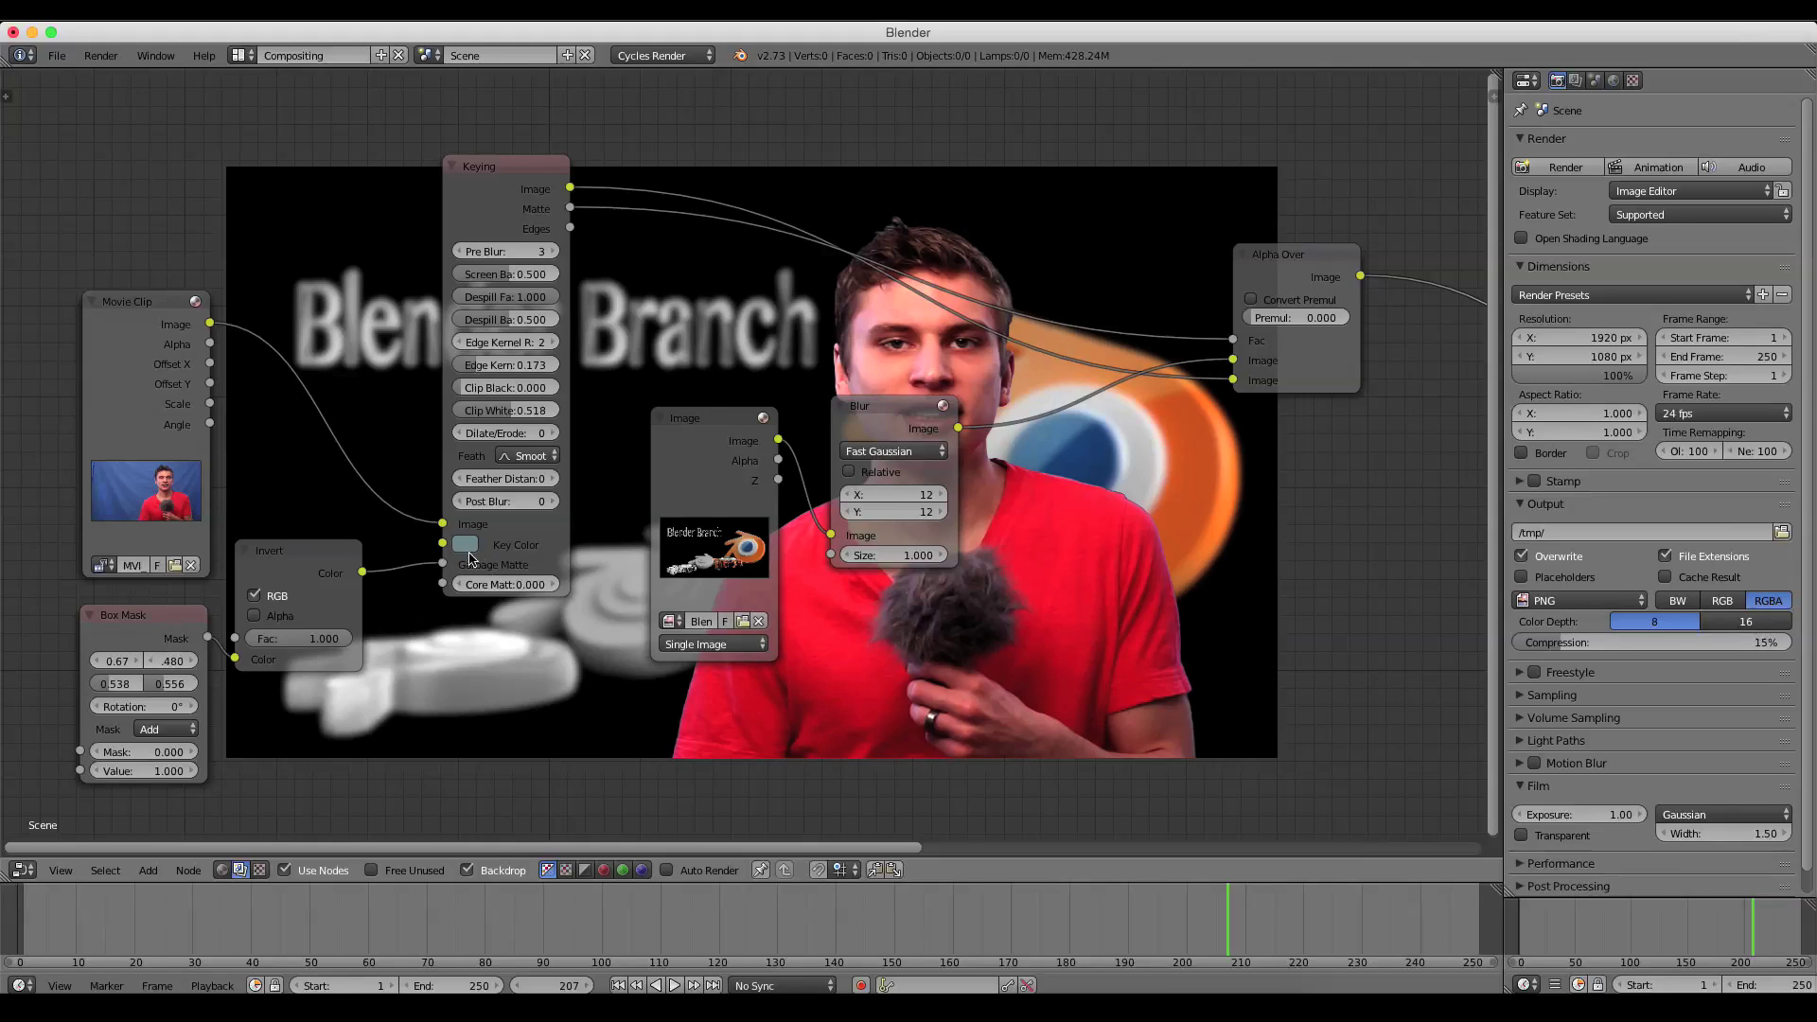
{"action": "scroll", "coordinate": [407, 515], "scroll_direction": "down", "scroll_amount": 4}
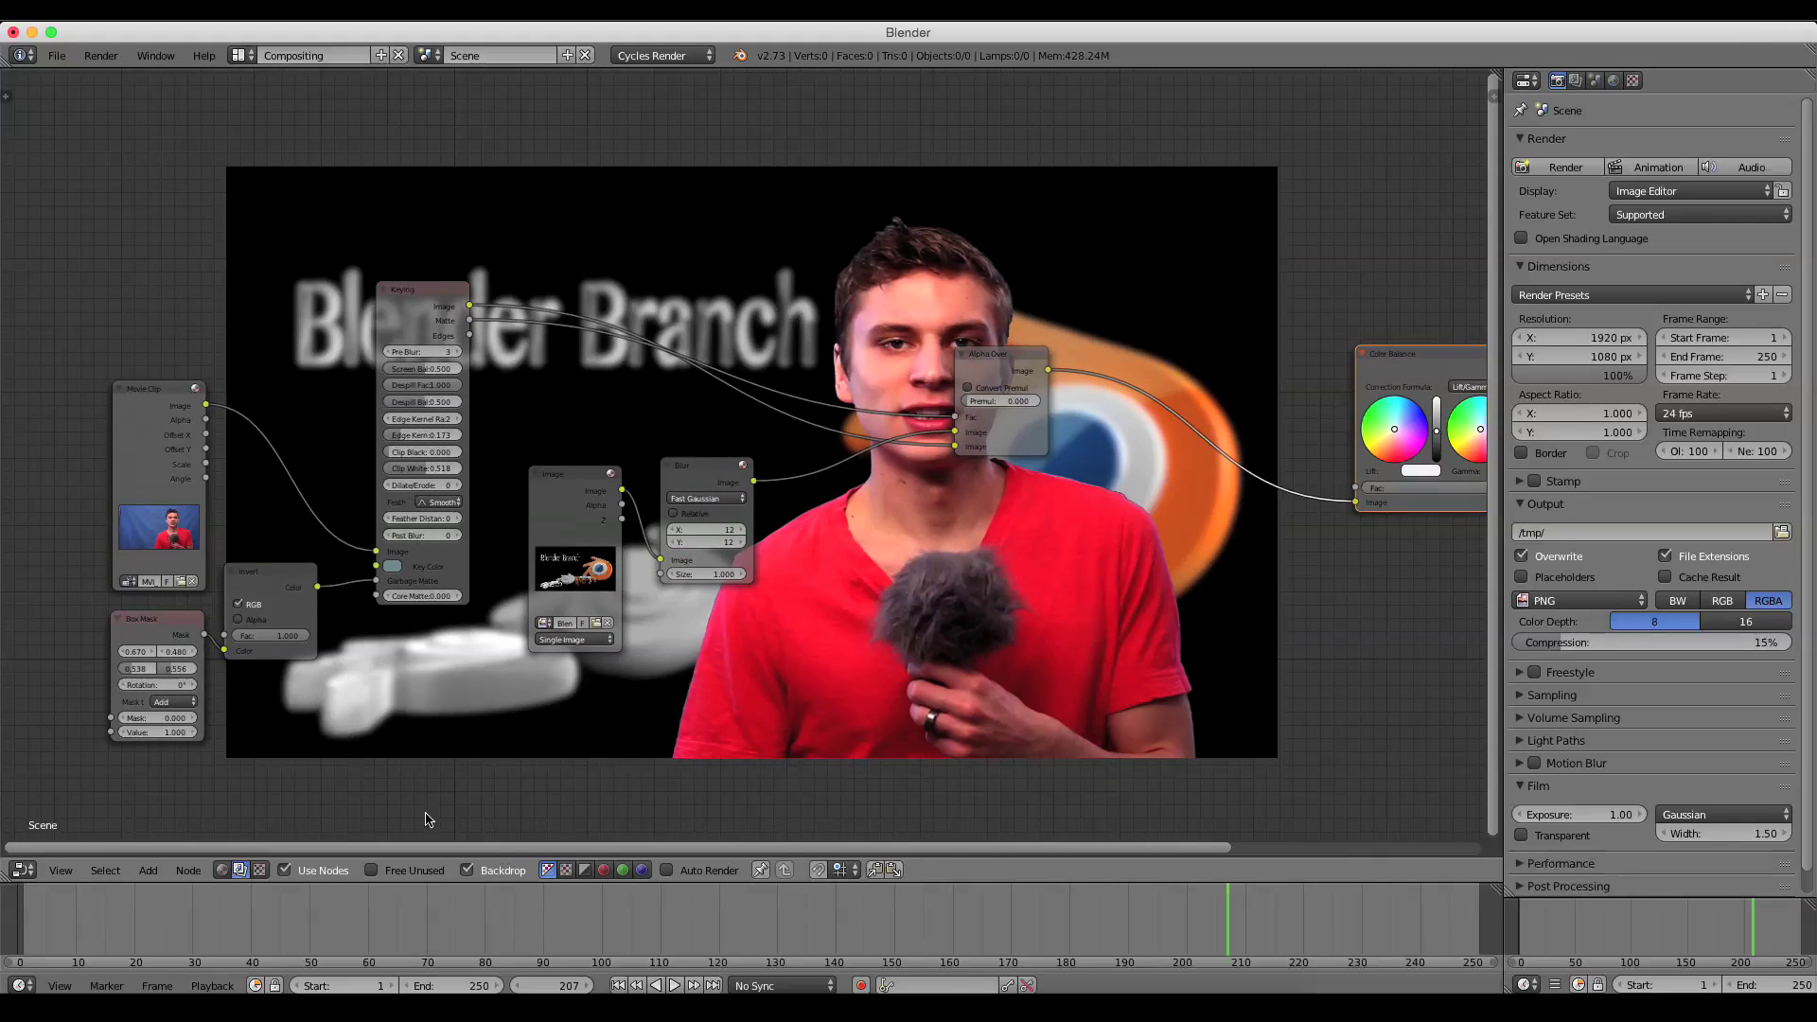
{"action": "scroll", "coordinate": [591, 575], "scroll_direction": "up", "scroll_amount": 3}
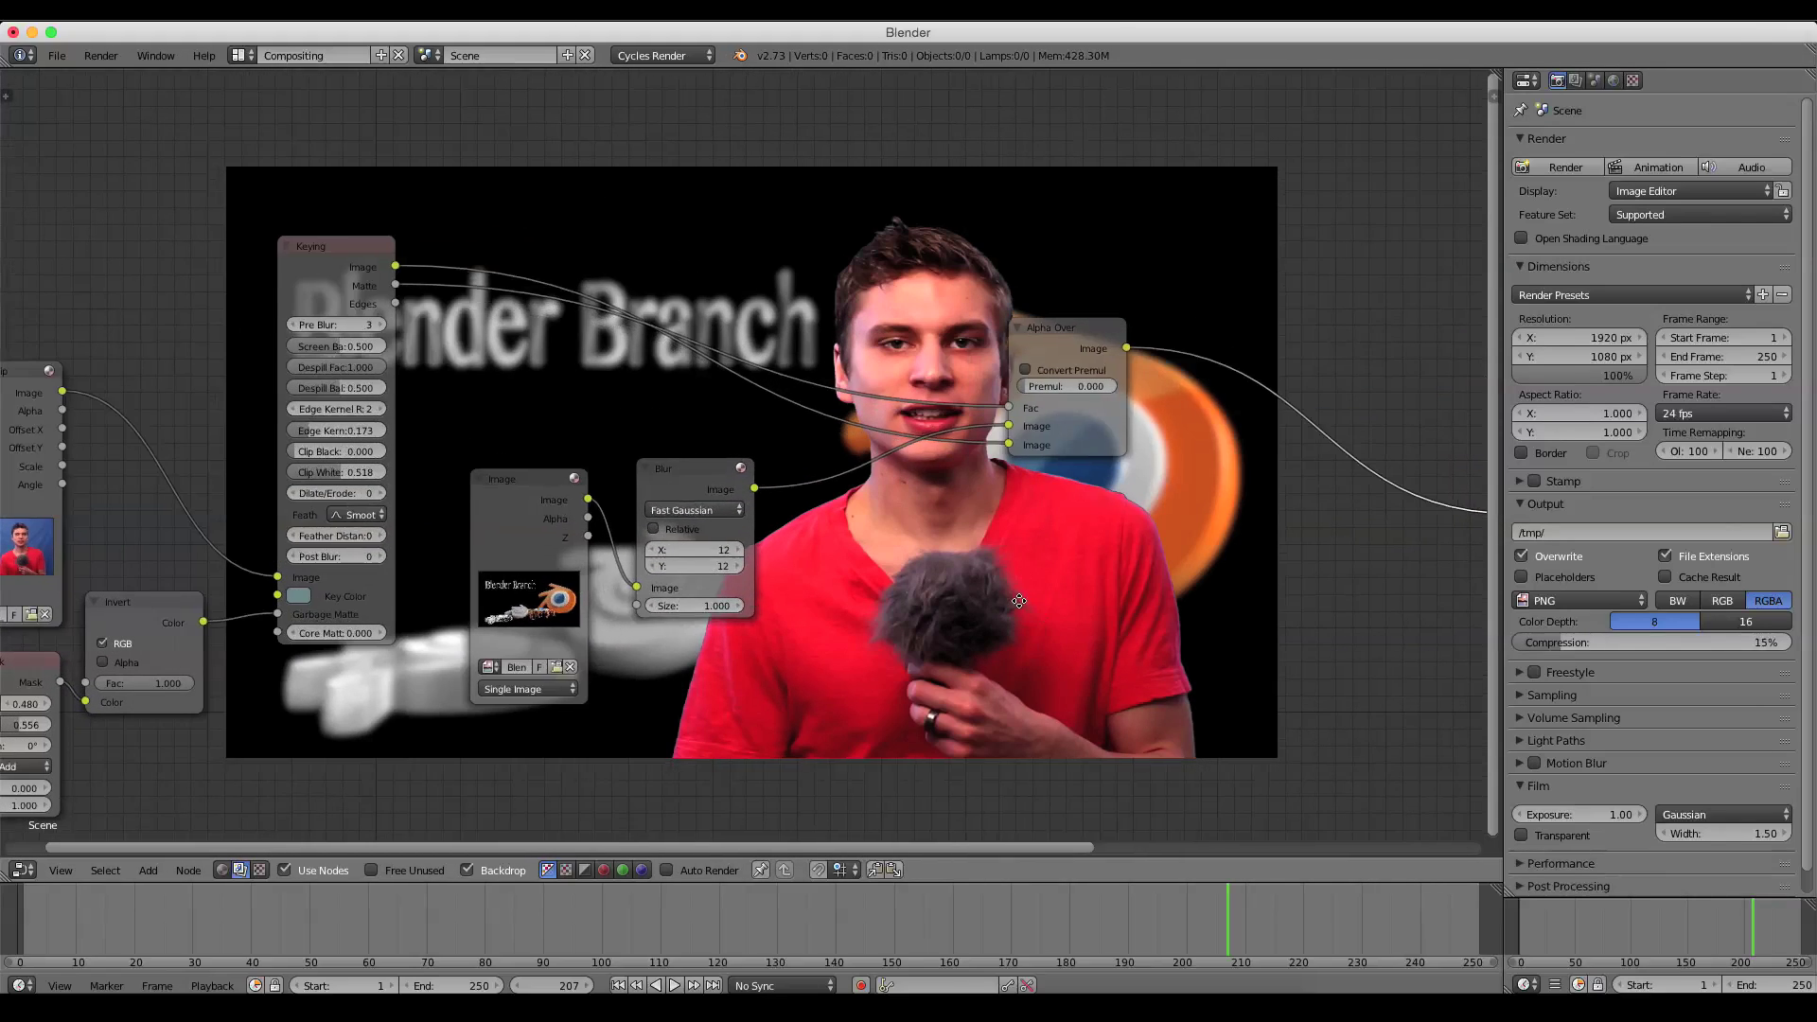
{"action": "middle_click_drag", "start_coordinate": [1018, 601], "coordinate": [1086, 562]}
{"action": "middle_click_drag", "start_coordinate": [368, 551], "coordinate": [513, 551]}
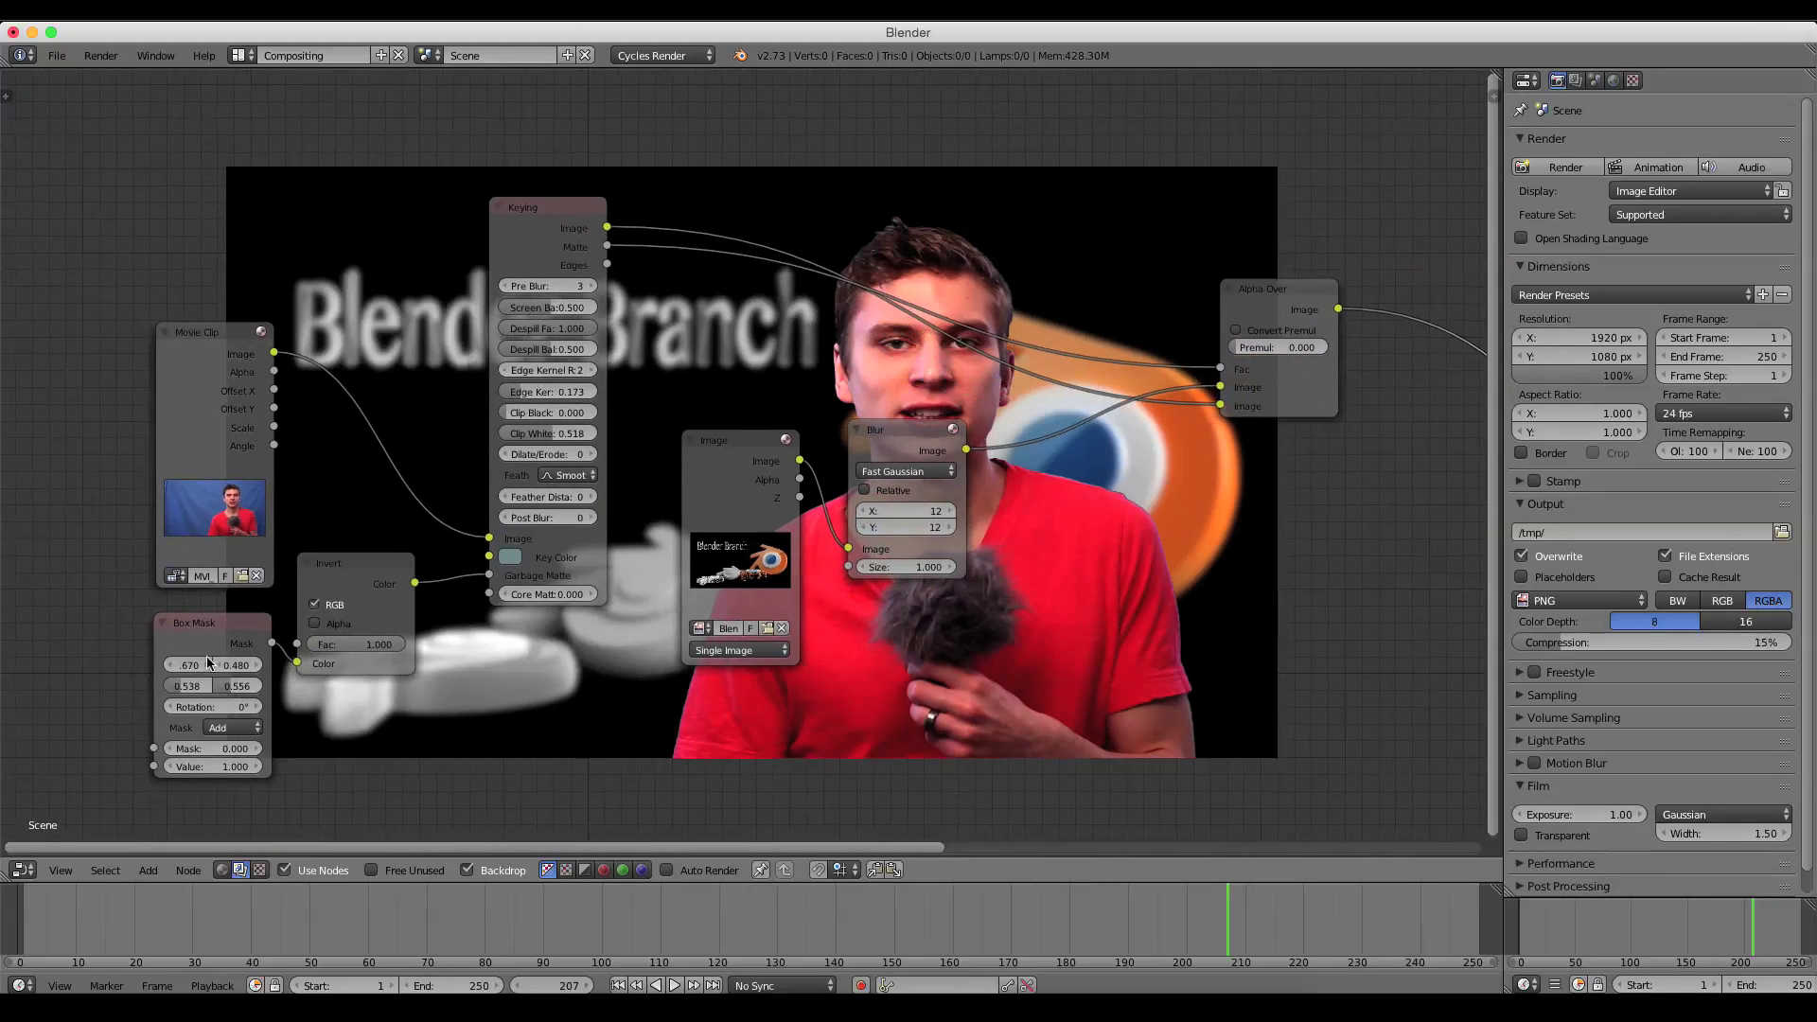
{"action": "left_click", "coordinate": [242, 55]}
{"action": "scroll", "coordinate": [1041, 528], "scroll_direction": "down", "scroll_amount": 2}
{"action": "middle_click_drag", "start_coordinate": [1059, 529], "coordinate": [897, 543]}
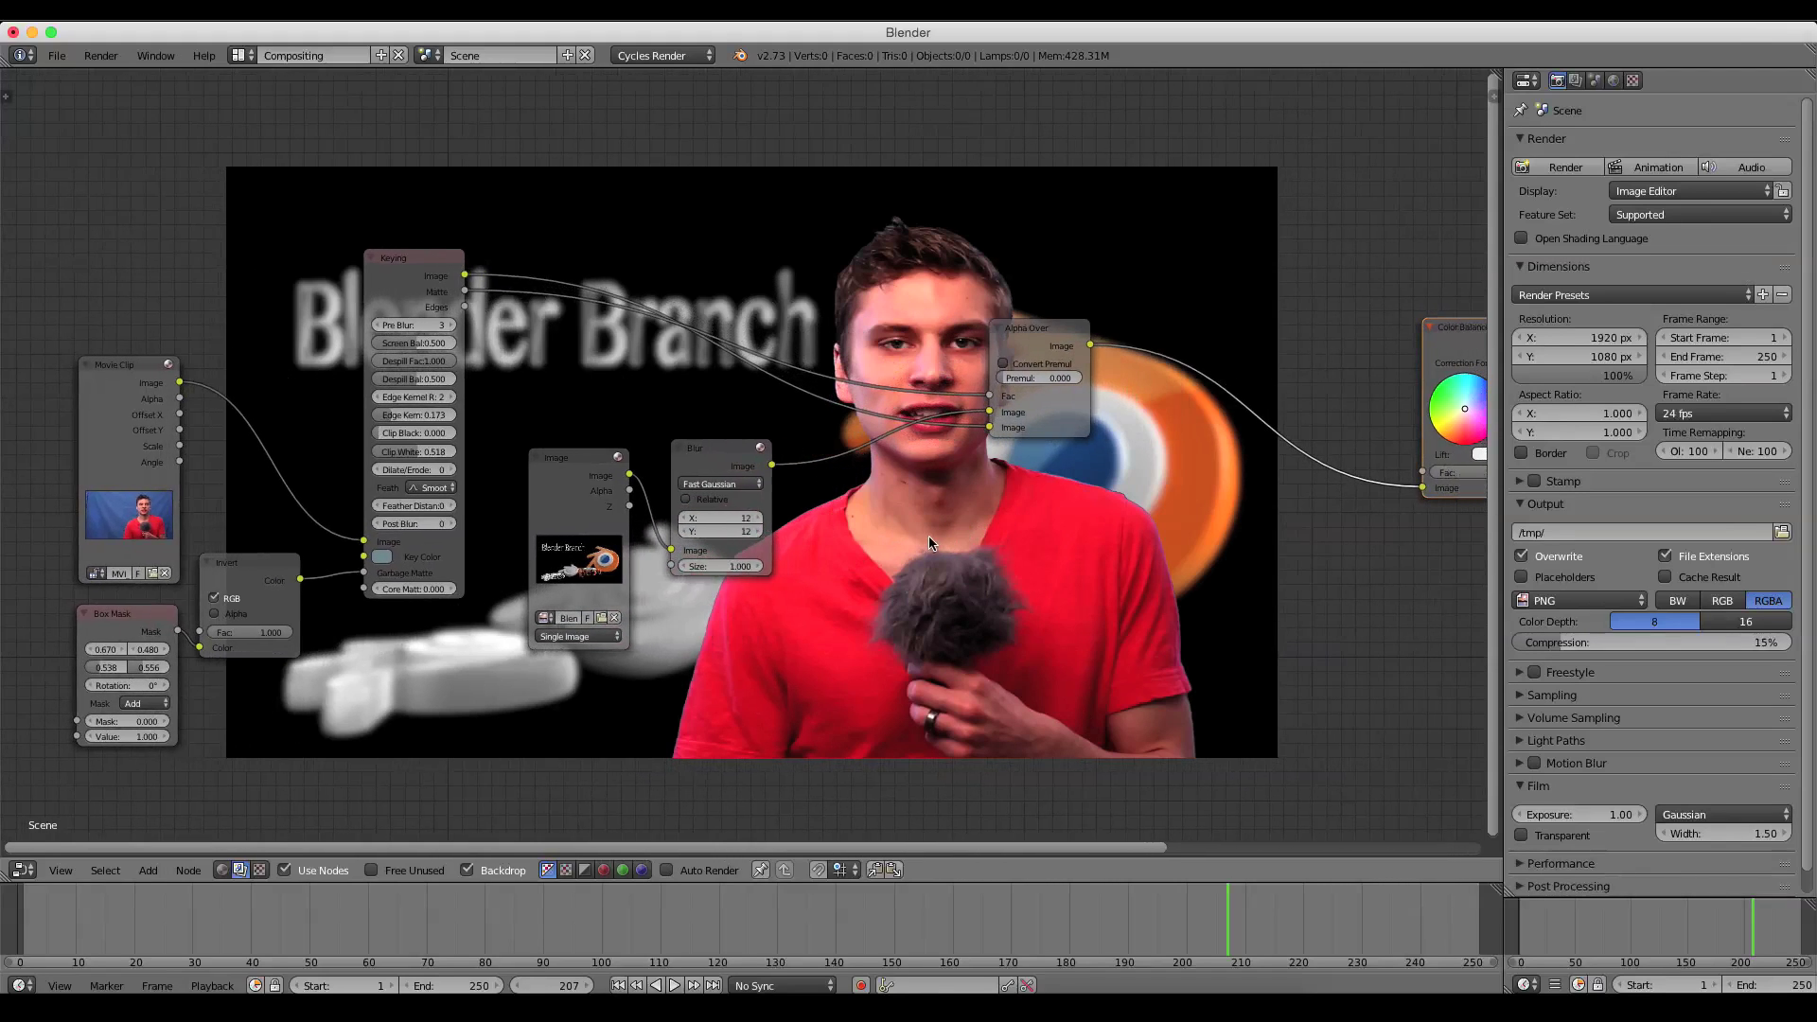
{"action": "scroll", "coordinate": [926, 534], "scroll_direction": "down", "scroll_amount": 1}
{"action": "scroll", "coordinate": [939, 503], "scroll_direction": "up", "scroll_amount": 2}
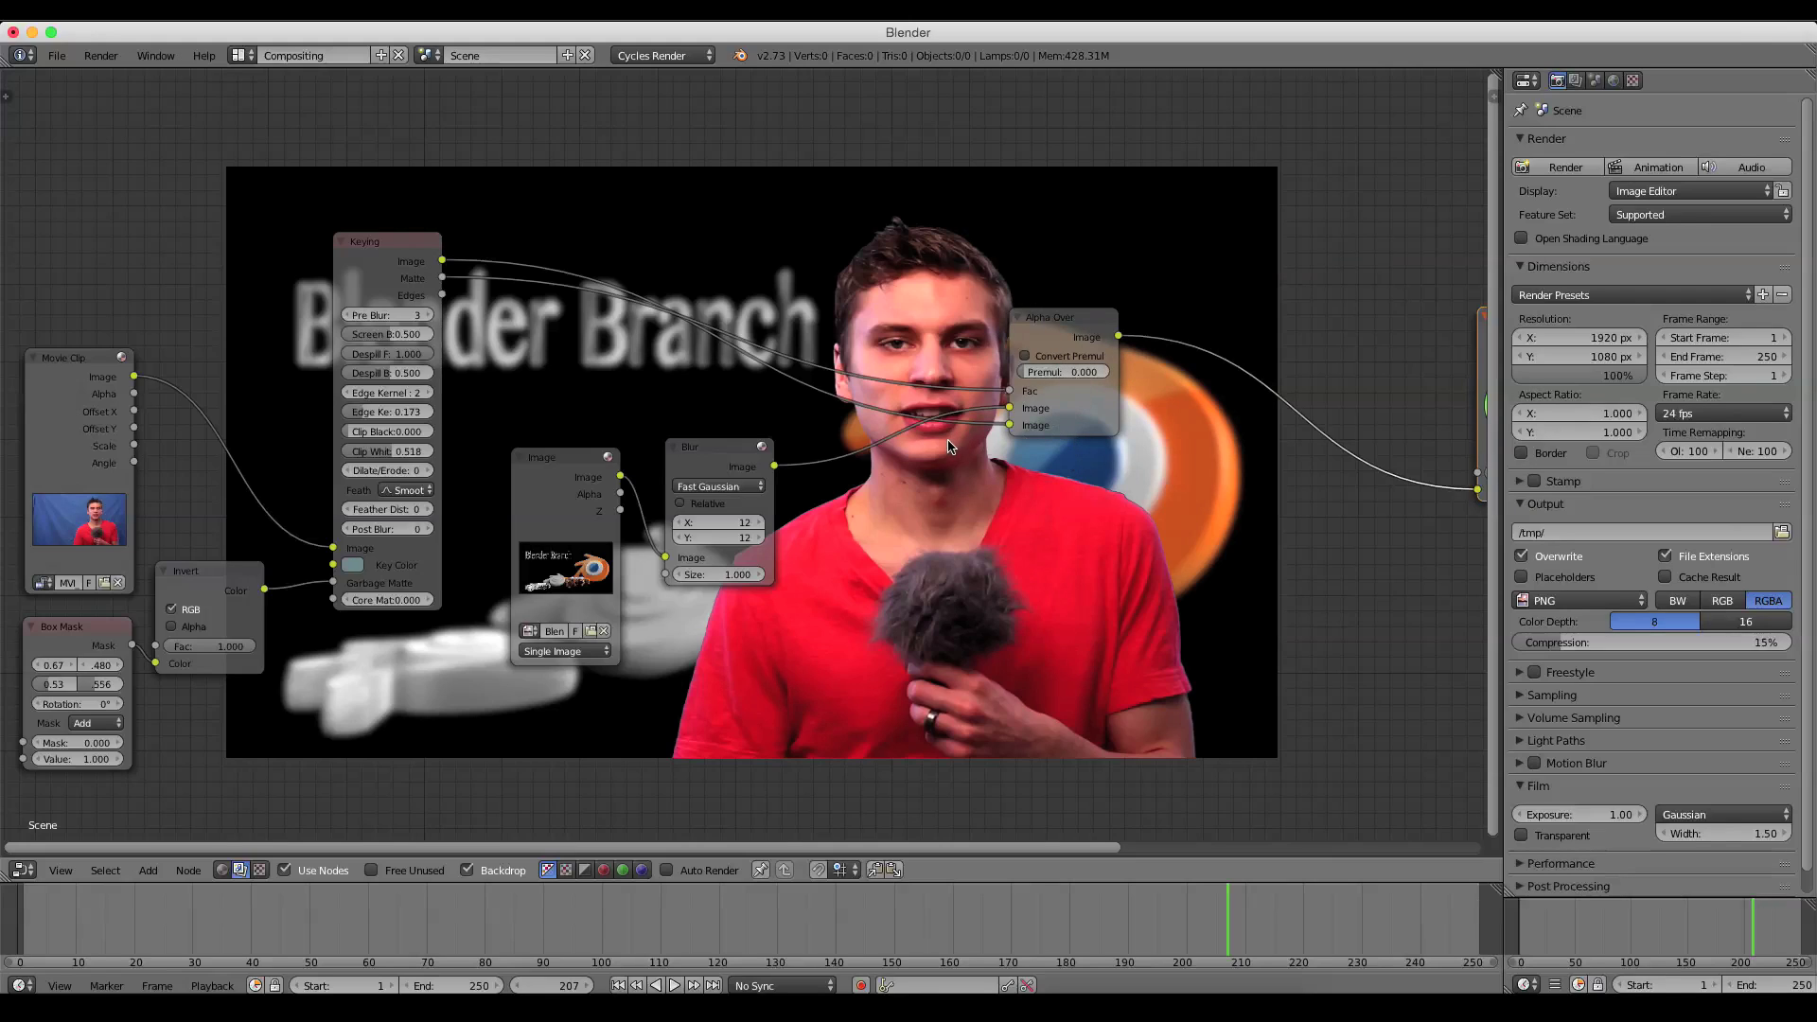
{"action": "scroll", "coordinate": [1117, 601], "scroll_direction": "down", "scroll_amount": 1}
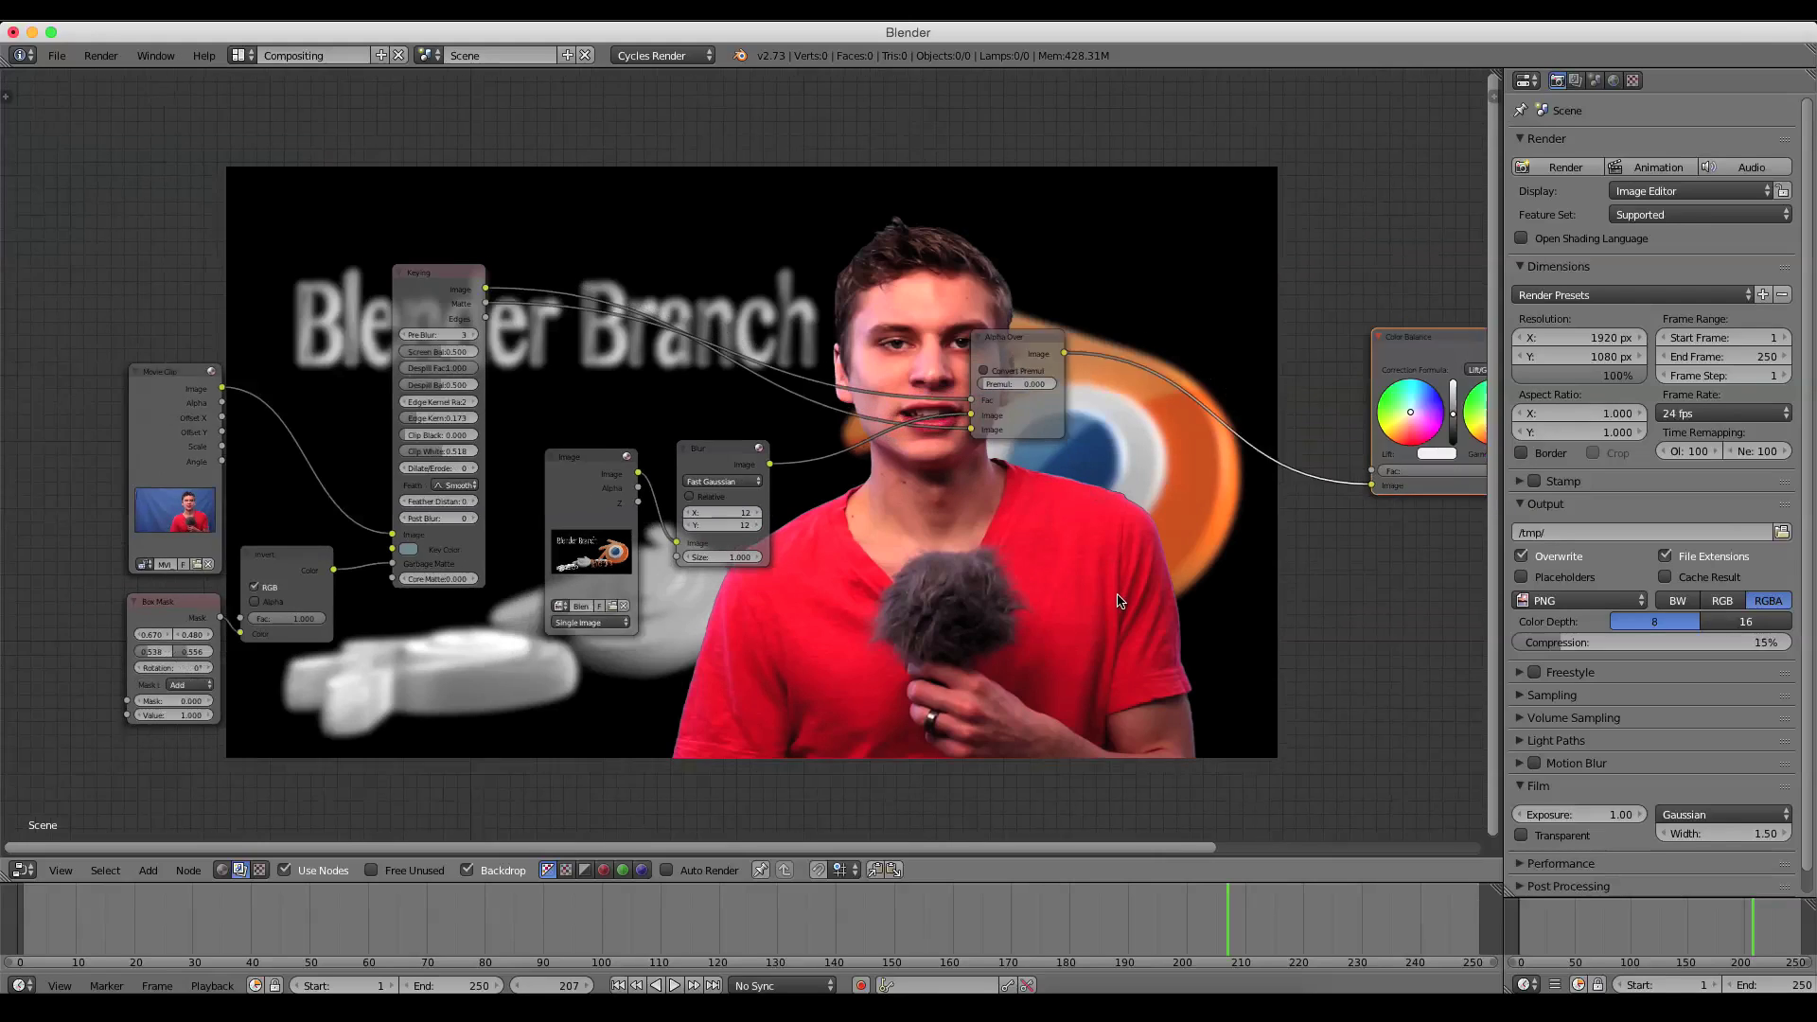
{"action": "scroll", "coordinate": [1116, 601], "scroll_direction": "down", "scroll_amount": 1}
{"action": "scroll", "coordinate": [1041, 500], "scroll_direction": "down", "scroll_amount": 1}
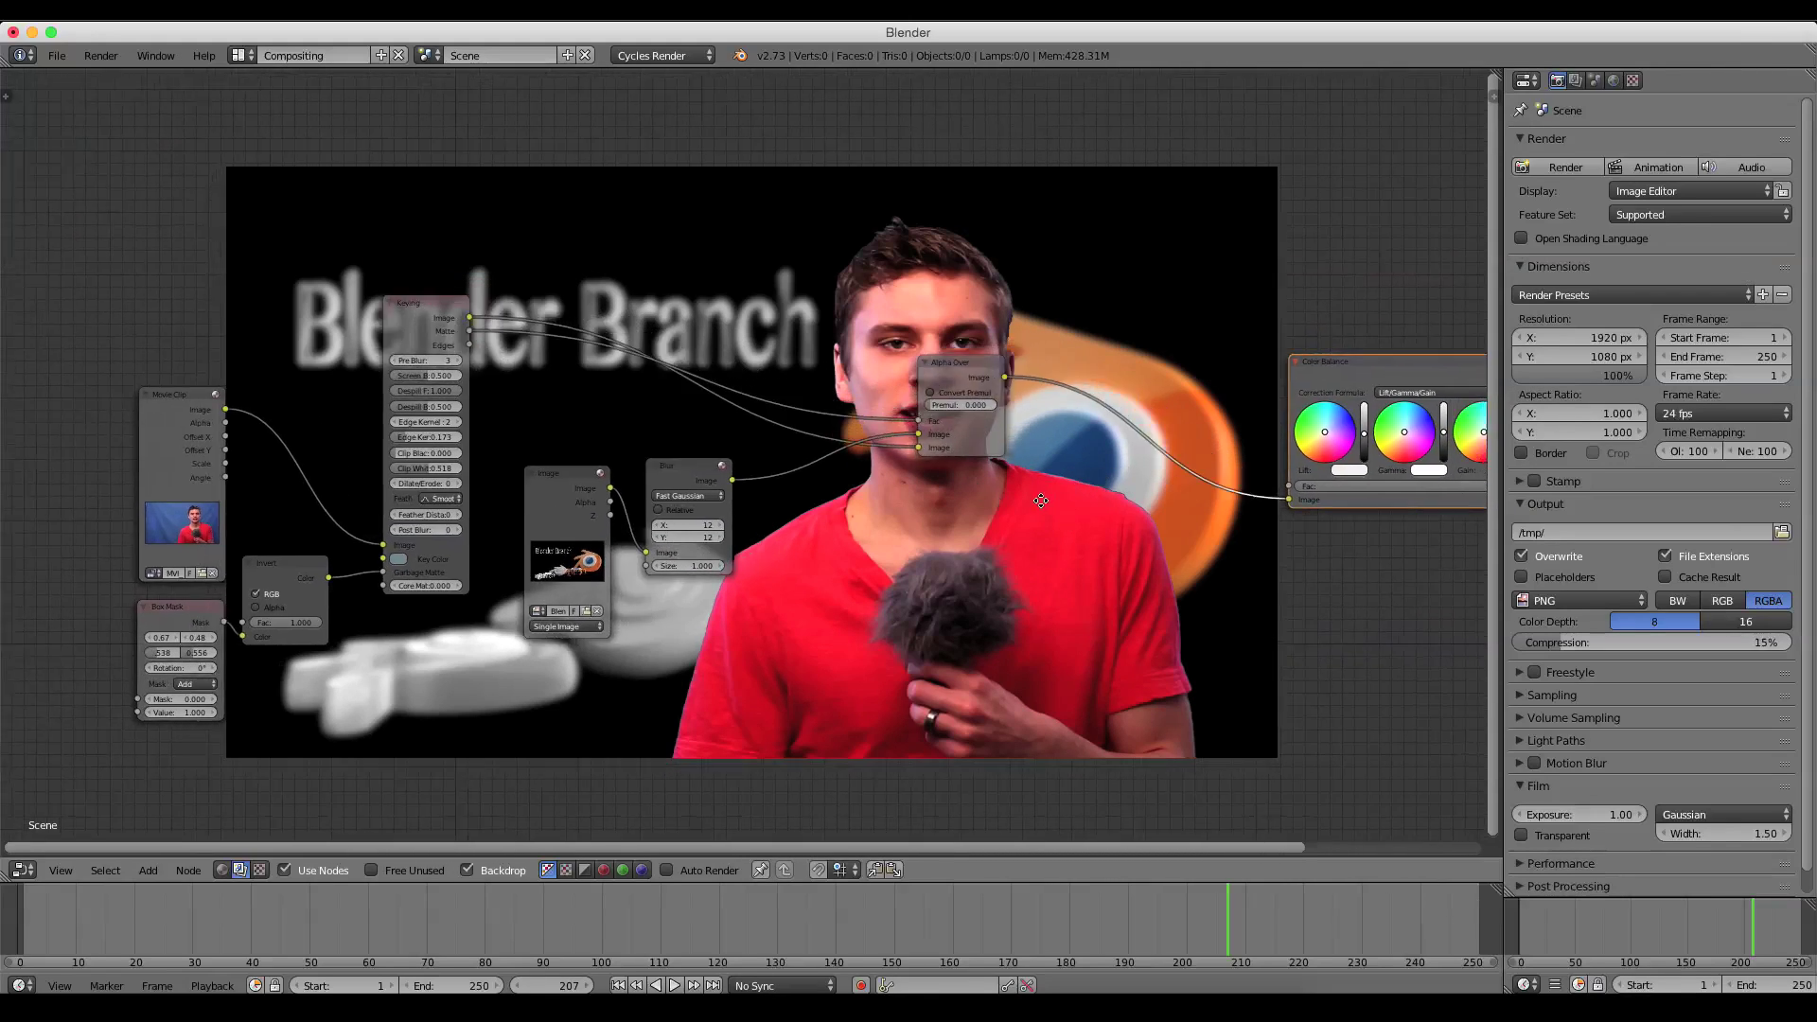
Move the Viewer node farther right, away from the Color Balance node
{"action": "middle_click_drag", "start_coordinate": [1041, 500], "coordinate": [857, 580]}
{"action": "scroll", "coordinate": [856, 580], "scroll_direction": "down", "scroll_amount": 3}
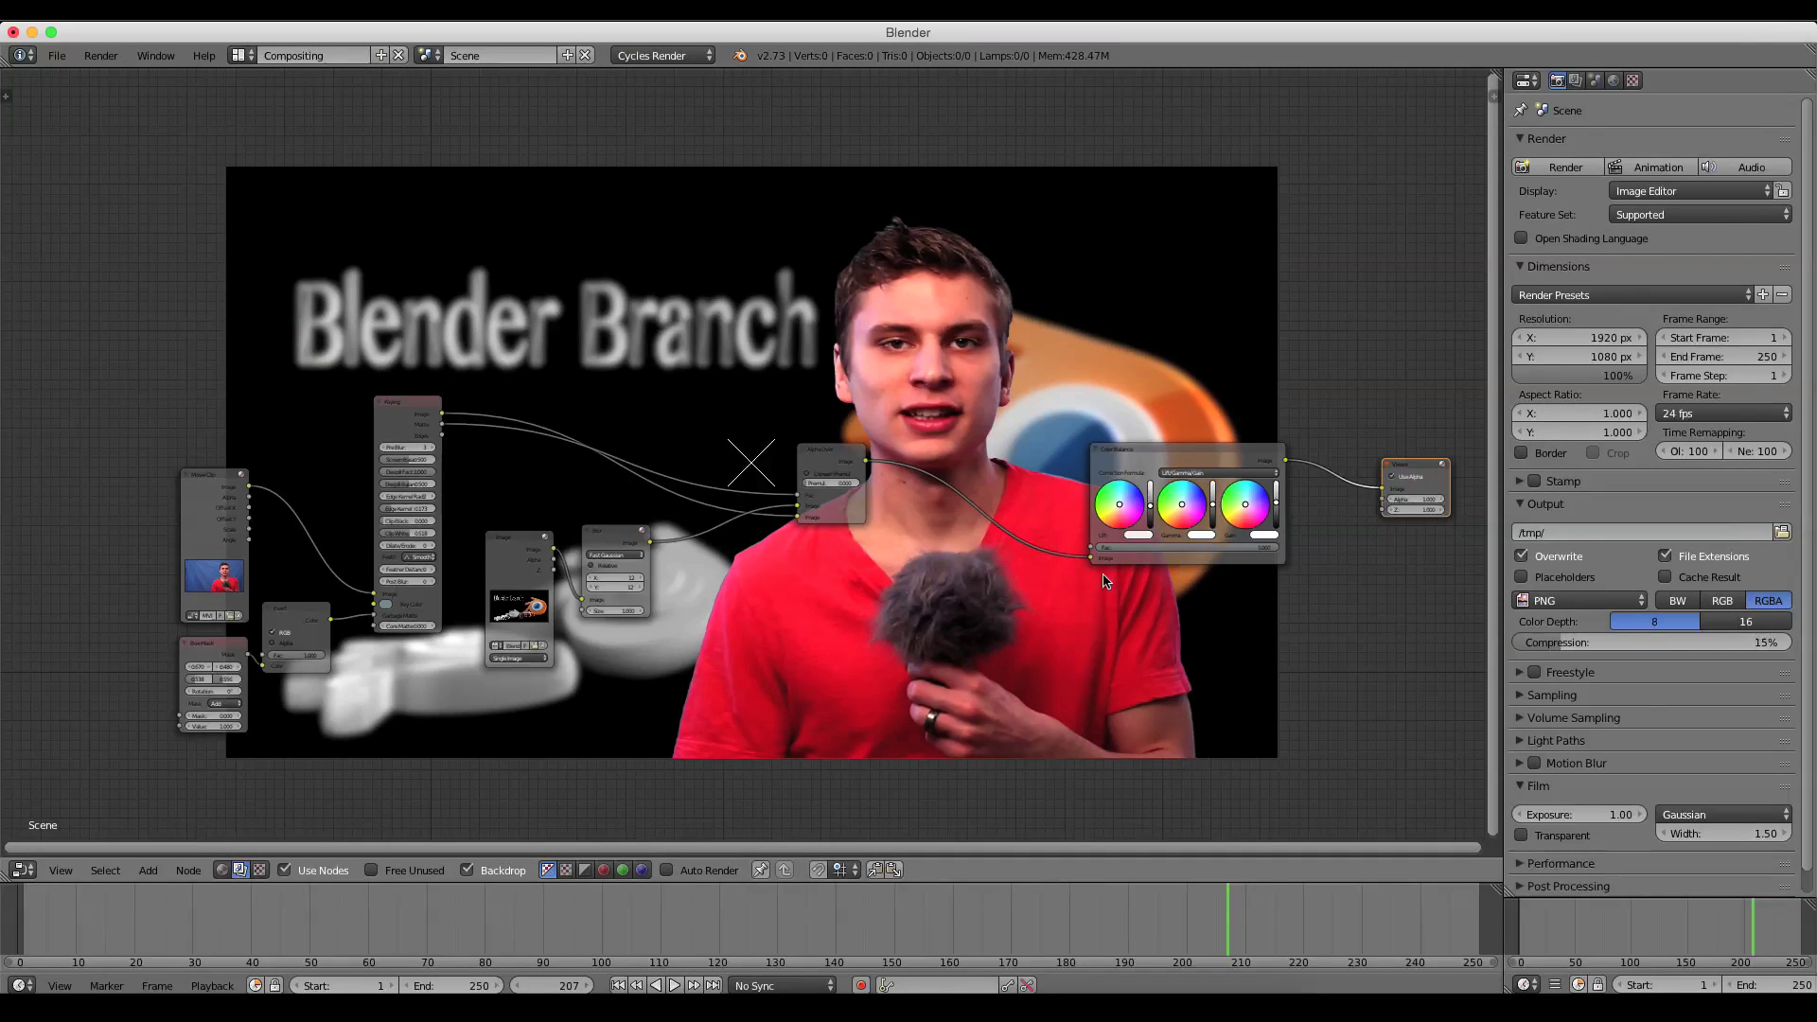
{"action": "middle_click_drag", "start_coordinate": [1103, 581], "coordinate": [1067, 546]}
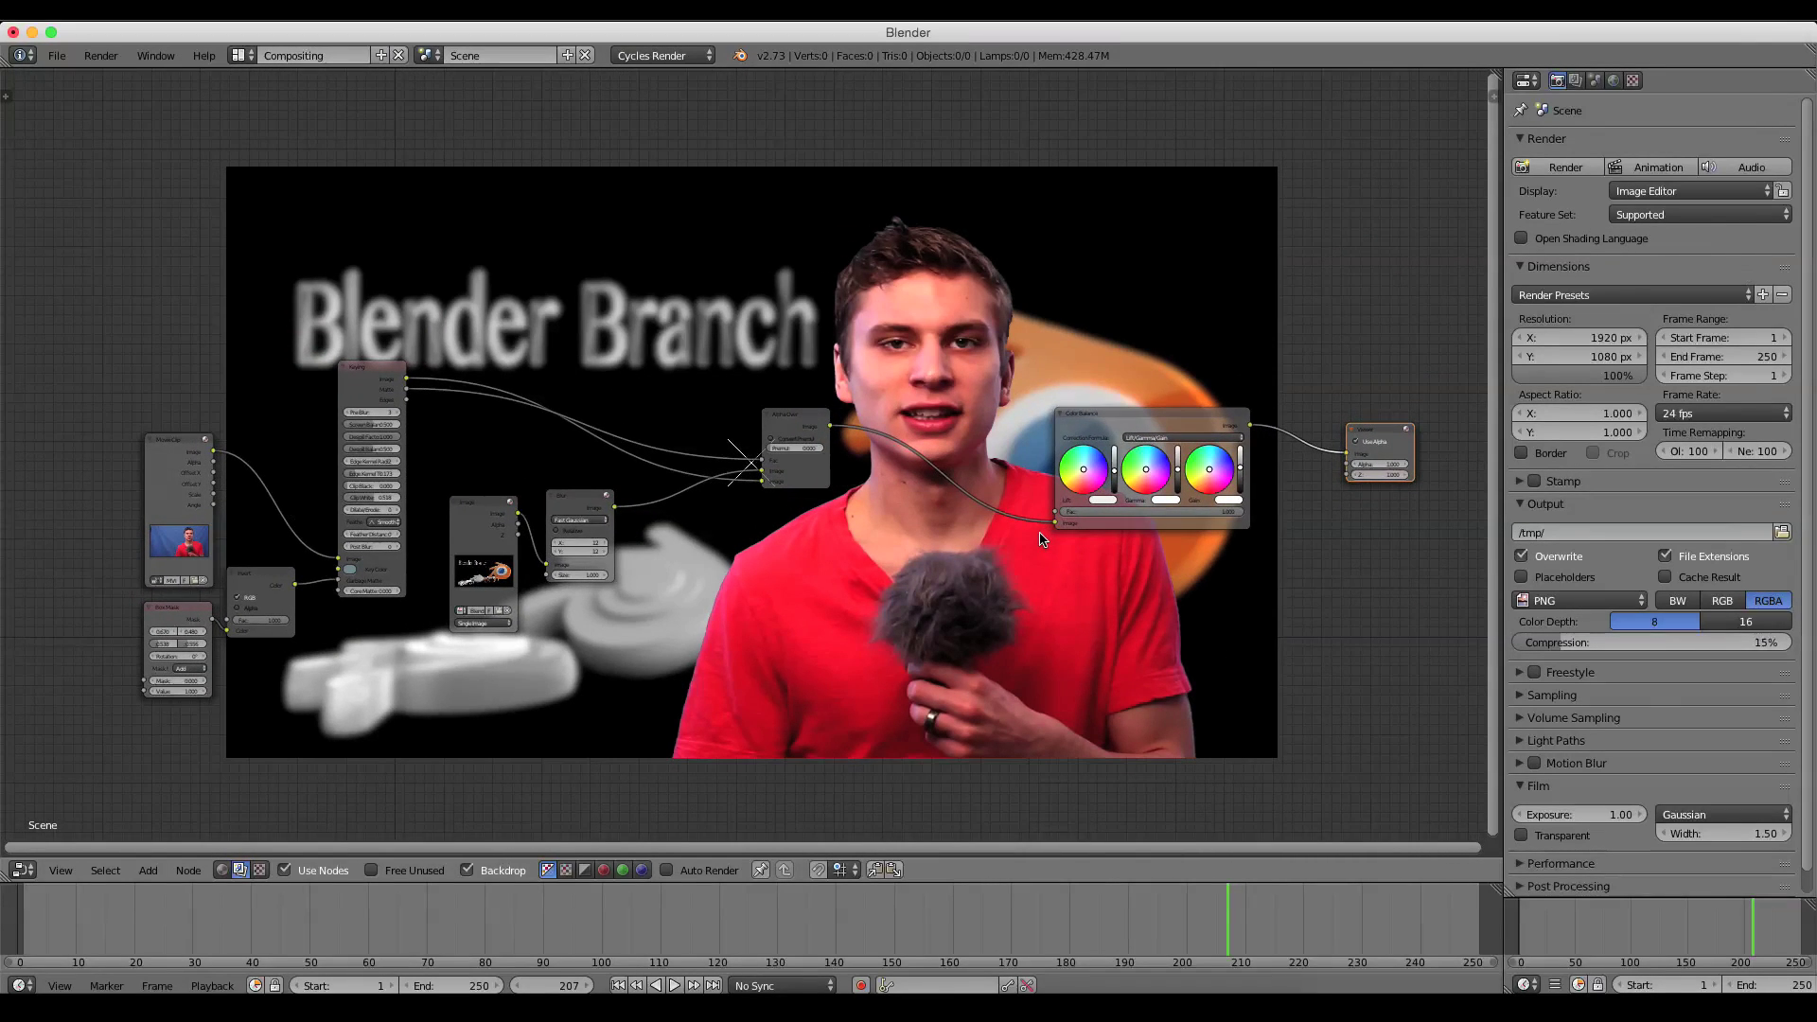